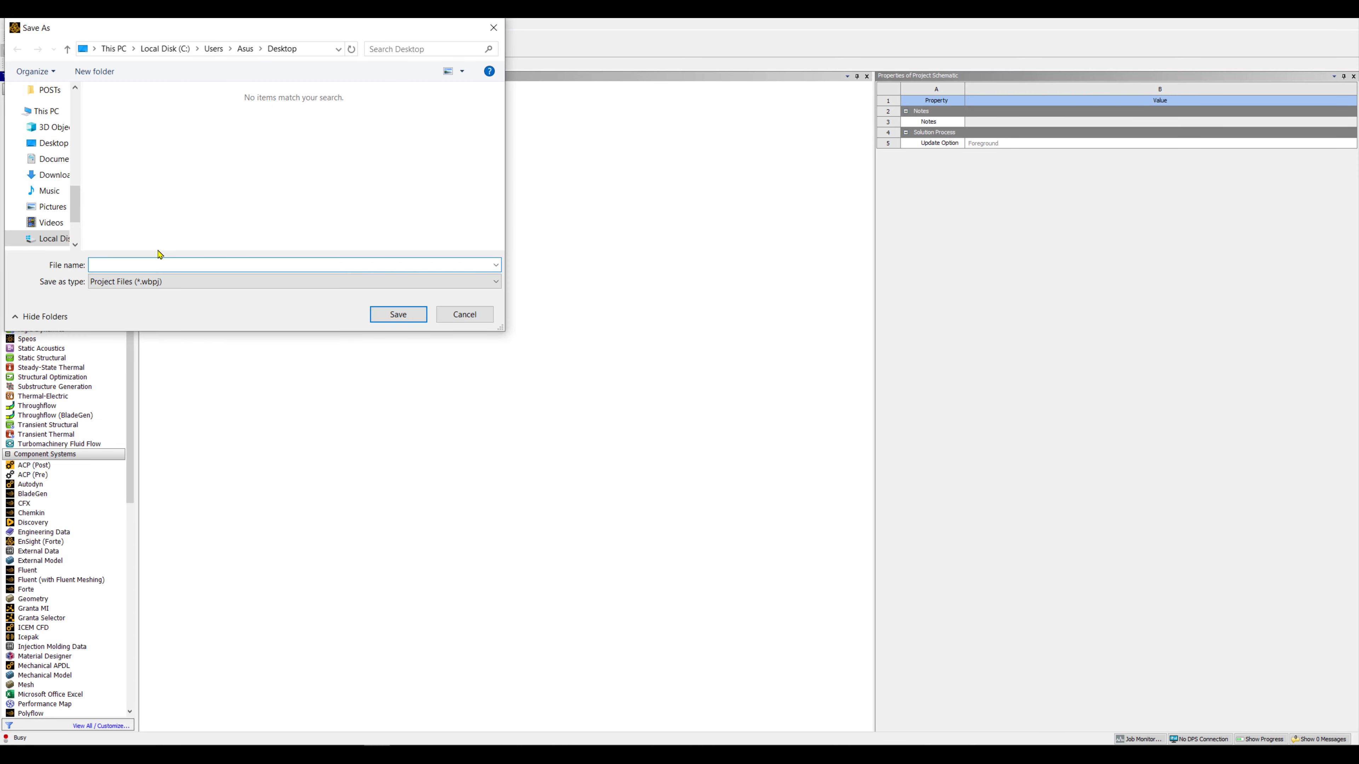
Step: Save the project to the Desktop as "Flow Around a Curved Channel"
left_click(52, 141)
left_click(138, 261)
type("Flow Around a Curved Channel")
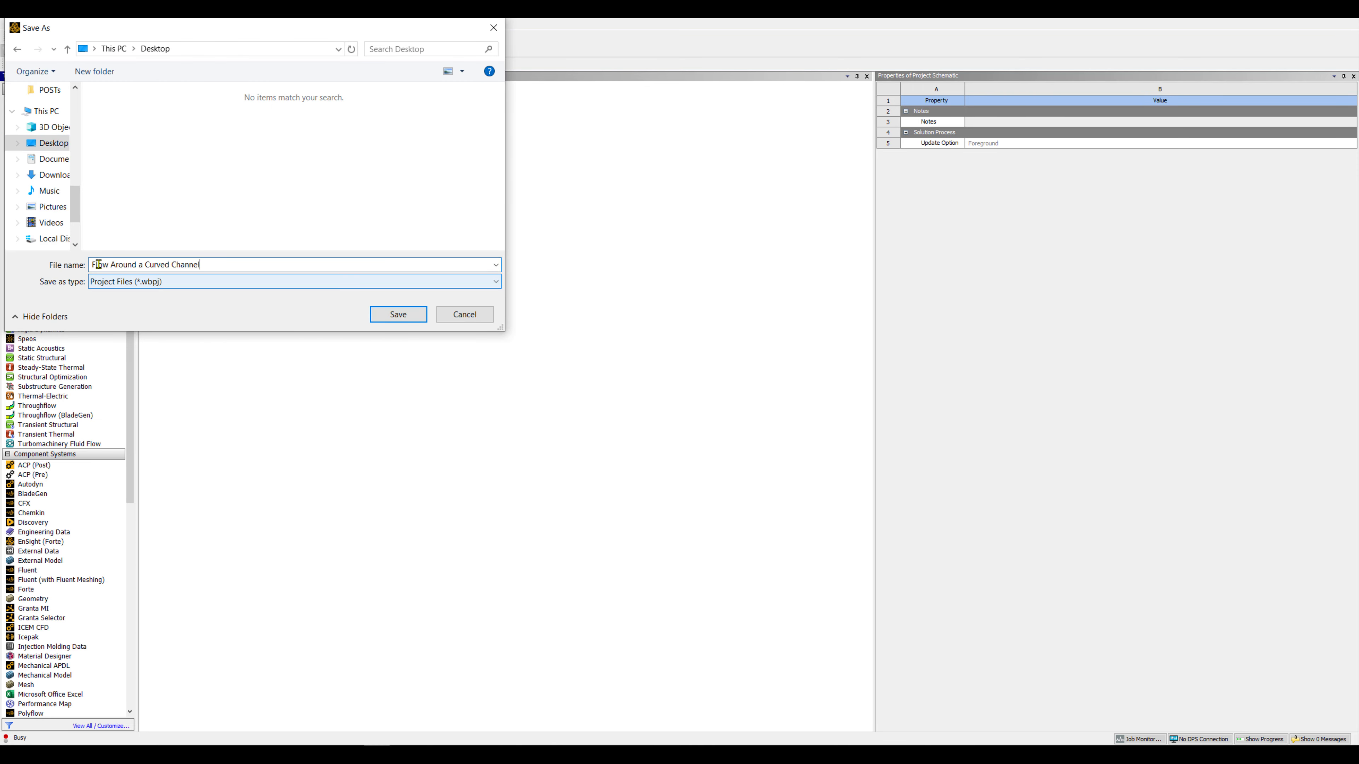
left_click(388, 317)
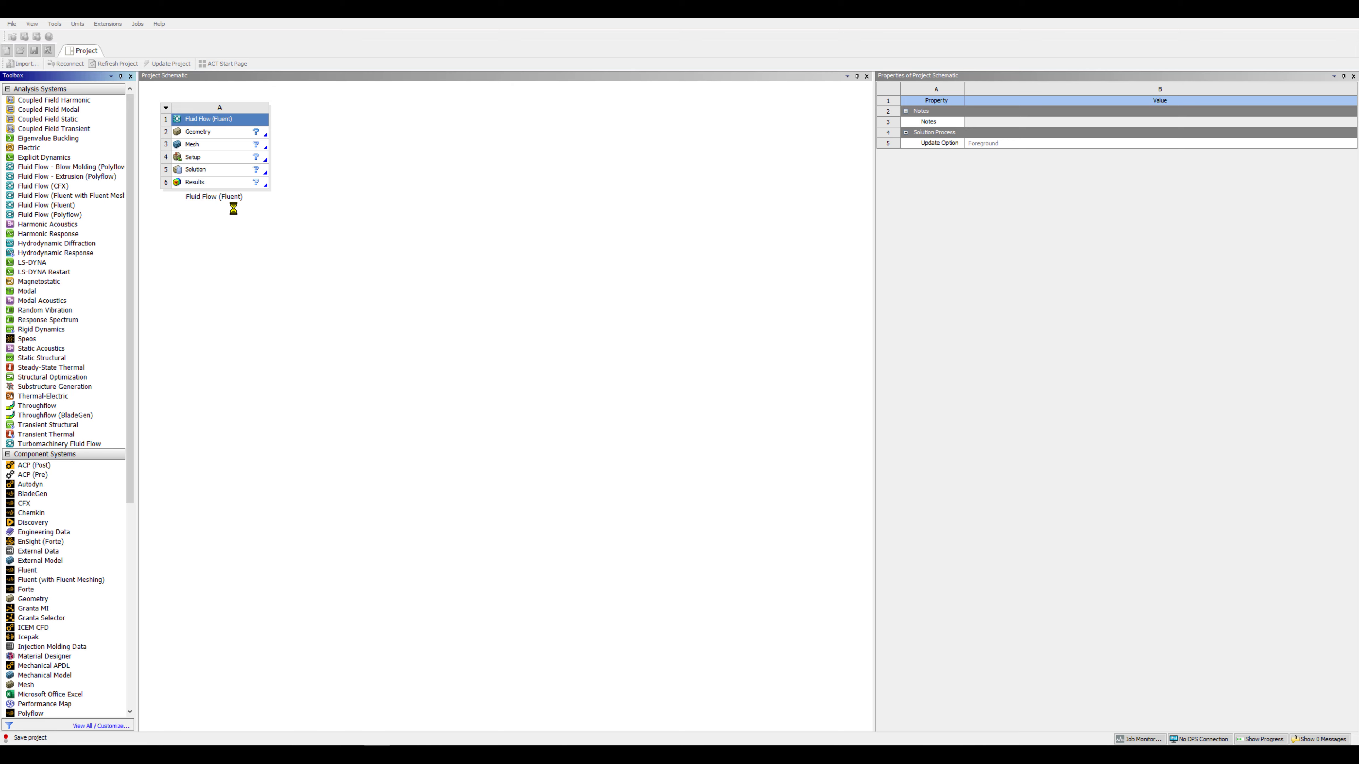
Step: Rename the Fluid Flow (Fluent) system as "Flow Around a Curved Channel"
double_click(218, 199)
type("Flow Around a Curved Channel")
key("Return")
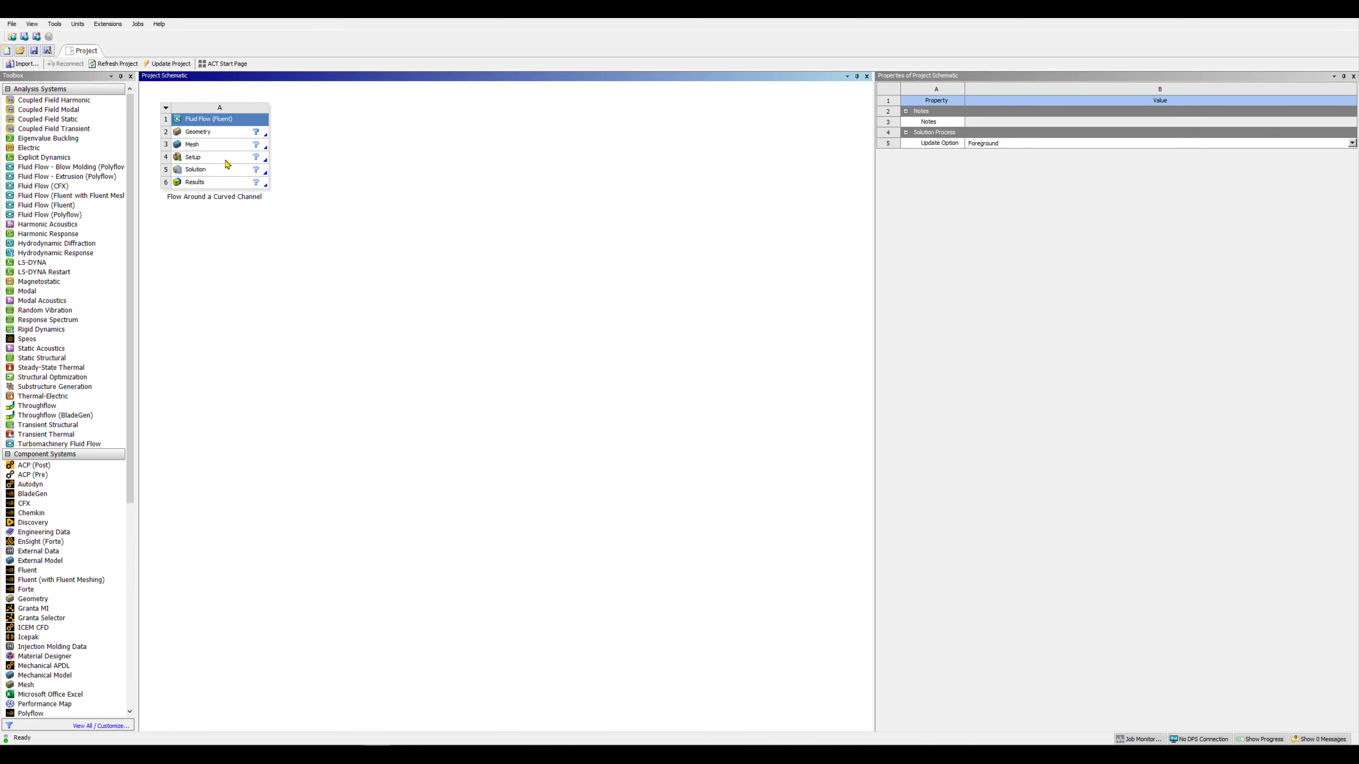
Step: Set the analysis type of the system's Geometry component to 2D
left_click(213, 135)
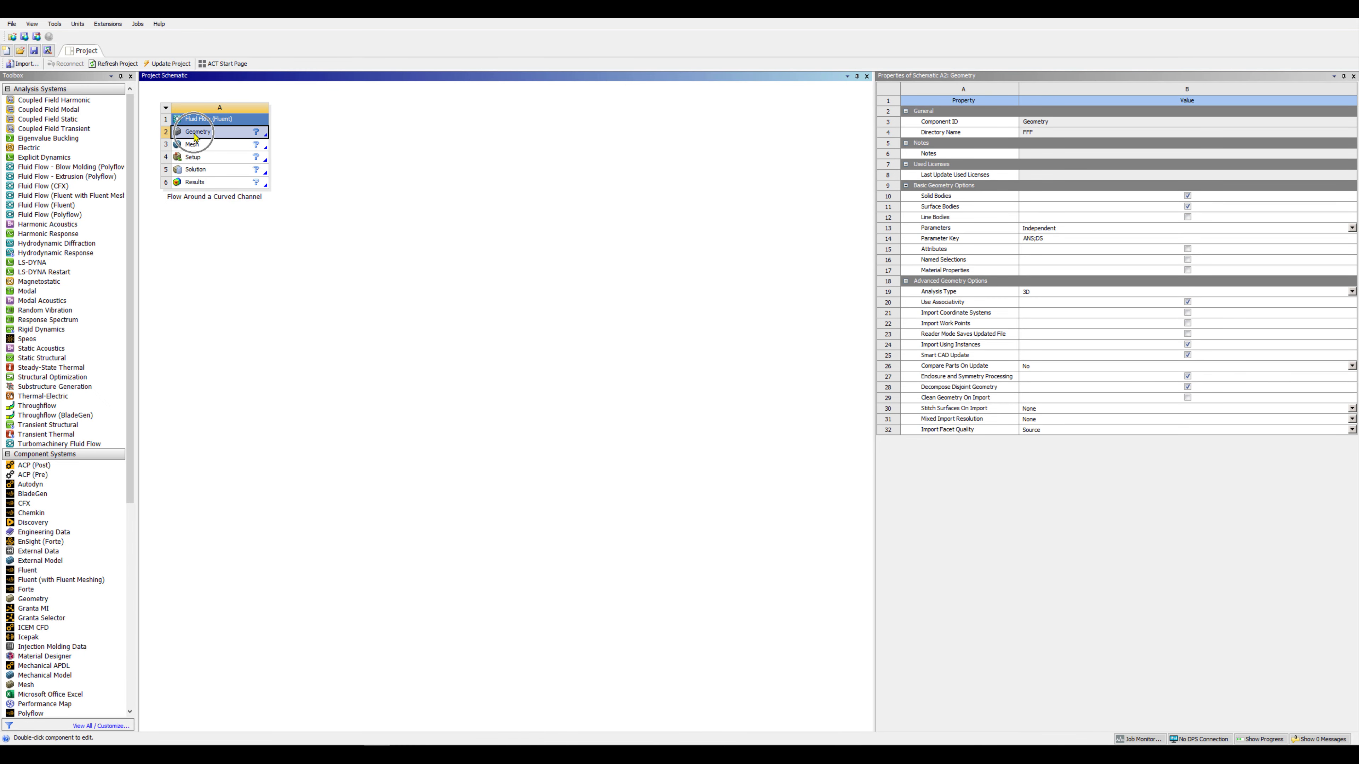
left_click(1025, 293)
left_click(1029, 310)
left_click(469, 268)
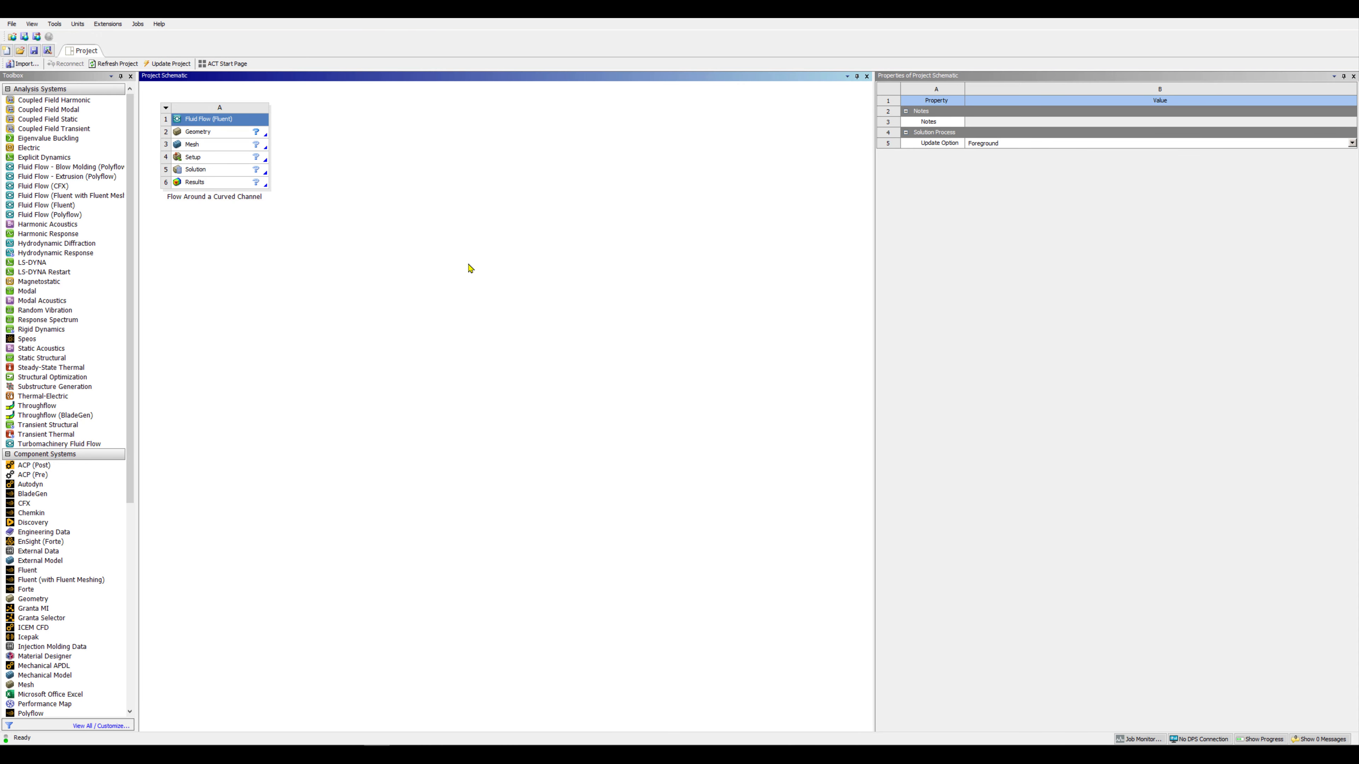
Step: Open the Geometry component in SpaceClaim and start a sketch on the XY plane, viewed face-on
left_click(210, 134)
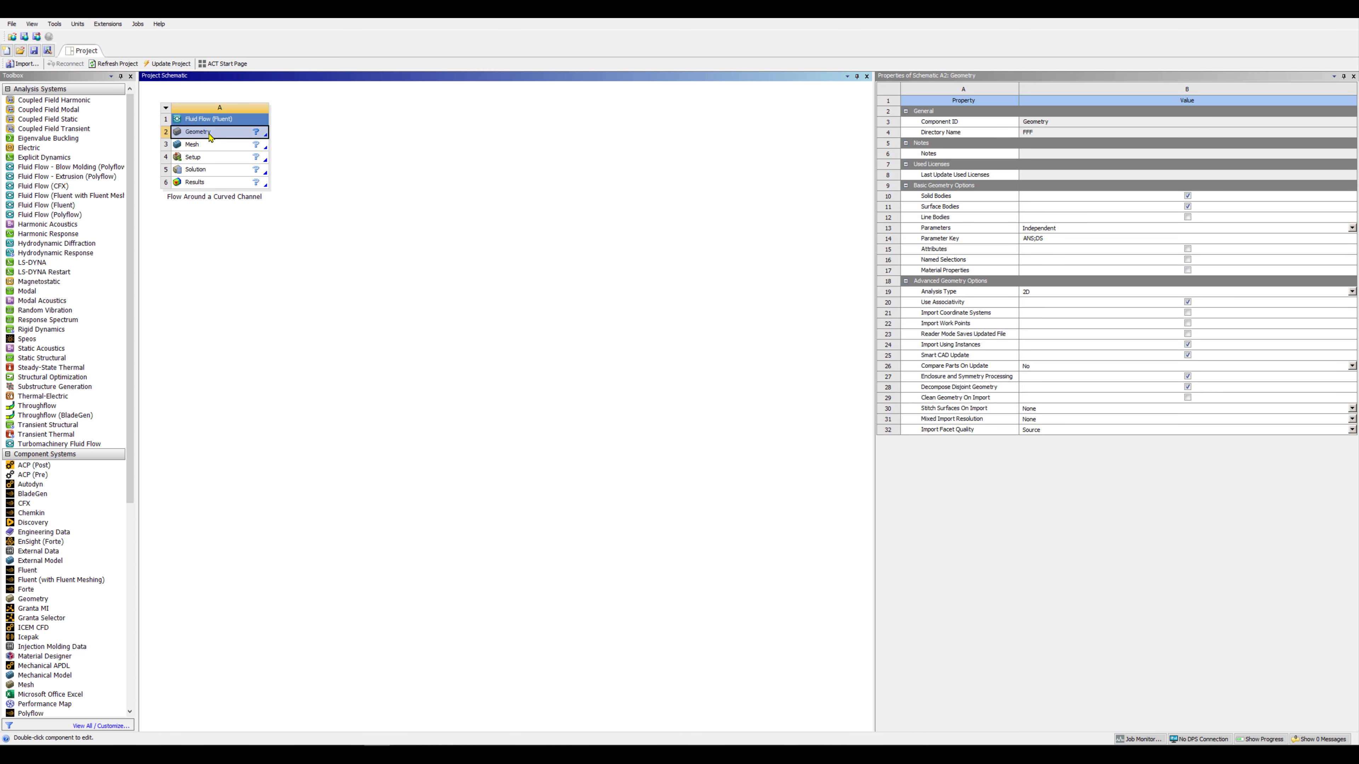
double_click(210, 134)
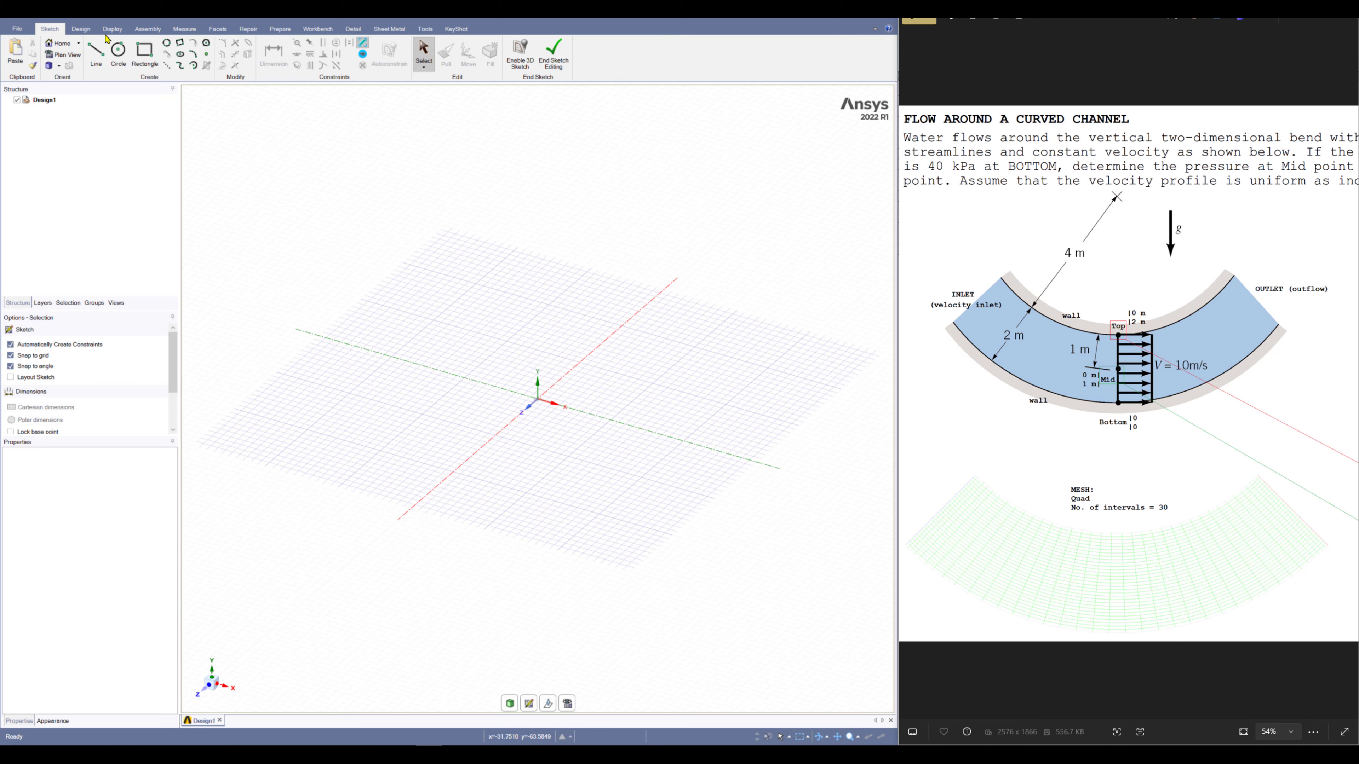
left_click(529, 699)
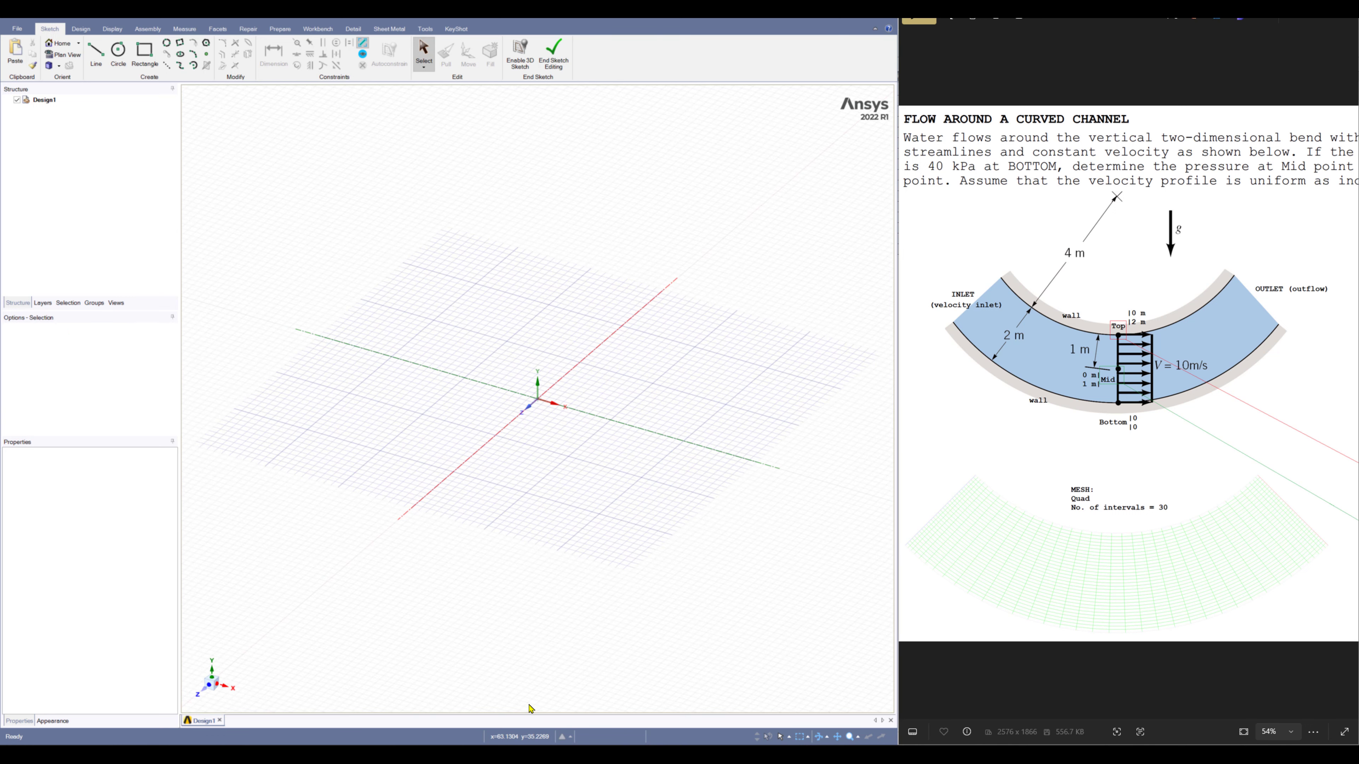
left_click(641, 329)
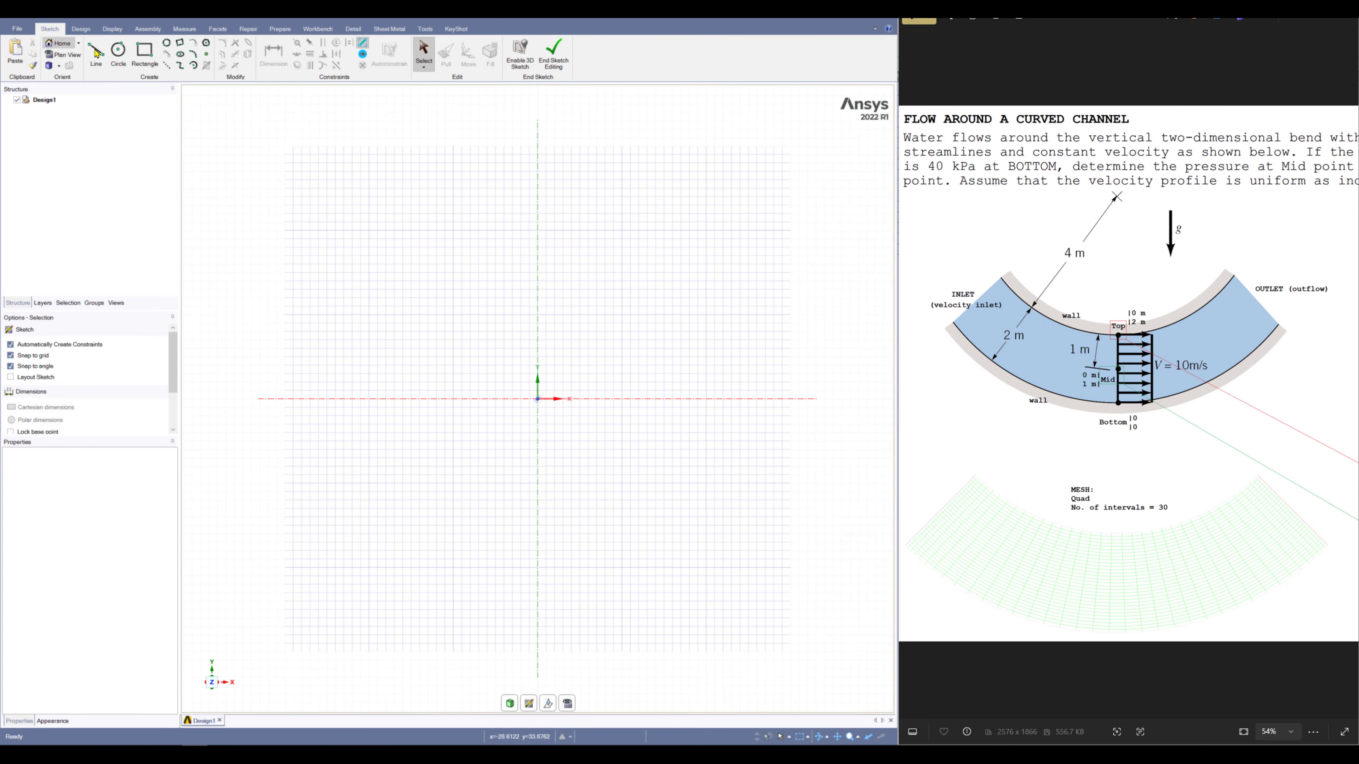
left_click(120, 54)
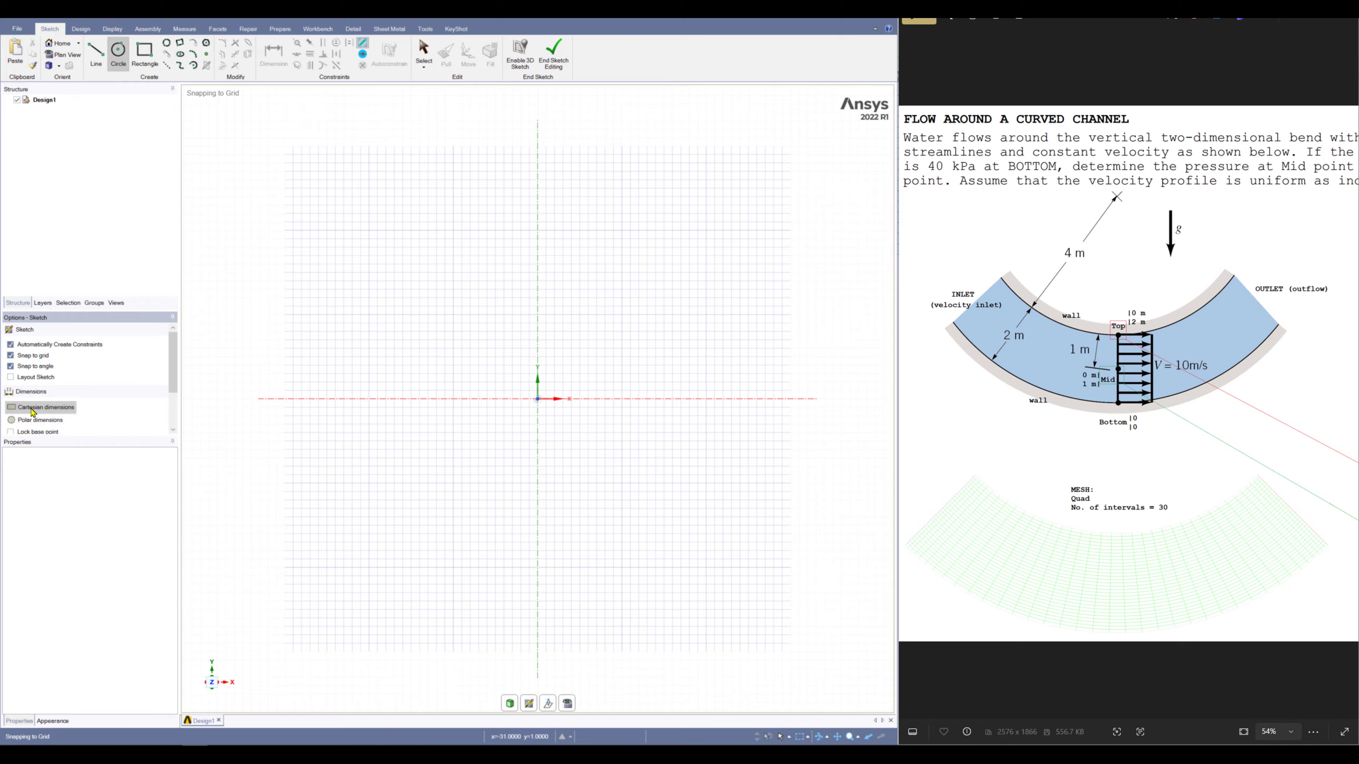
left_click(538, 399)
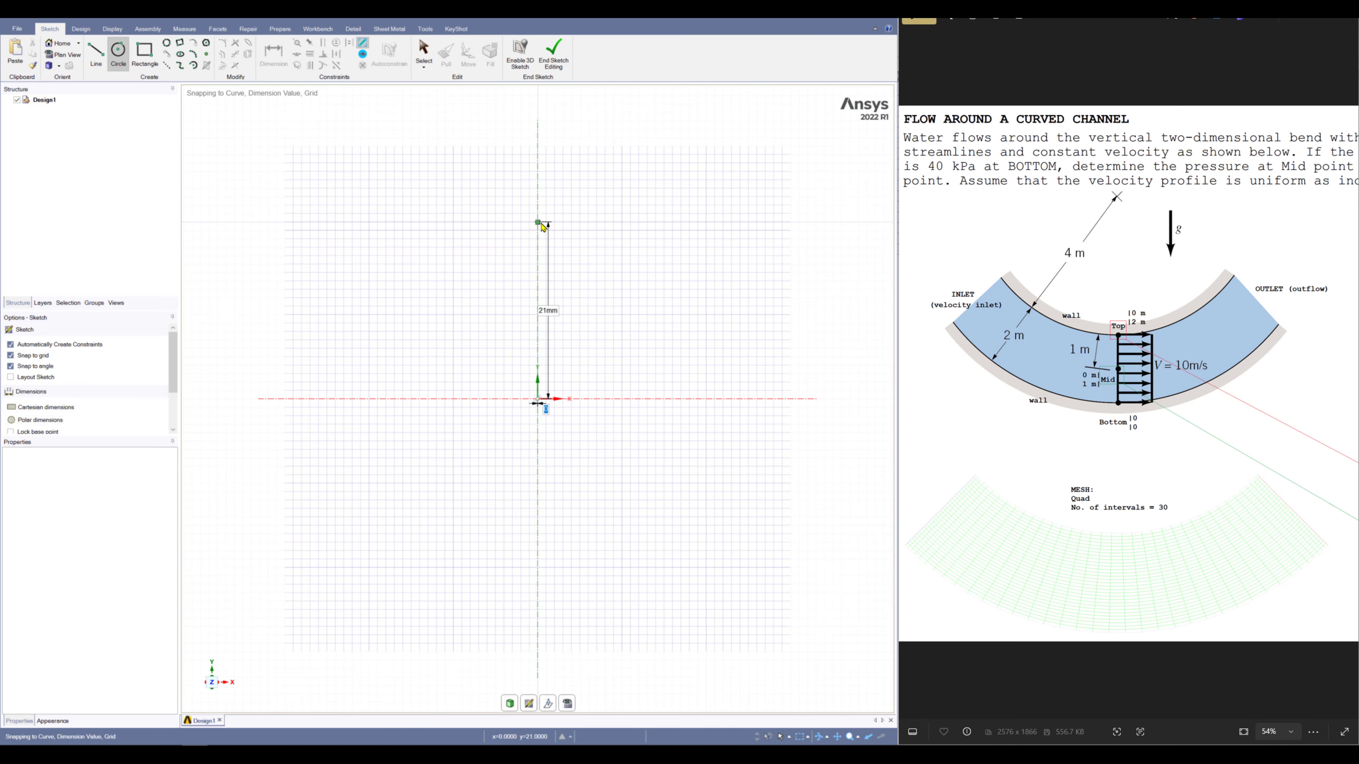
key("Escape")
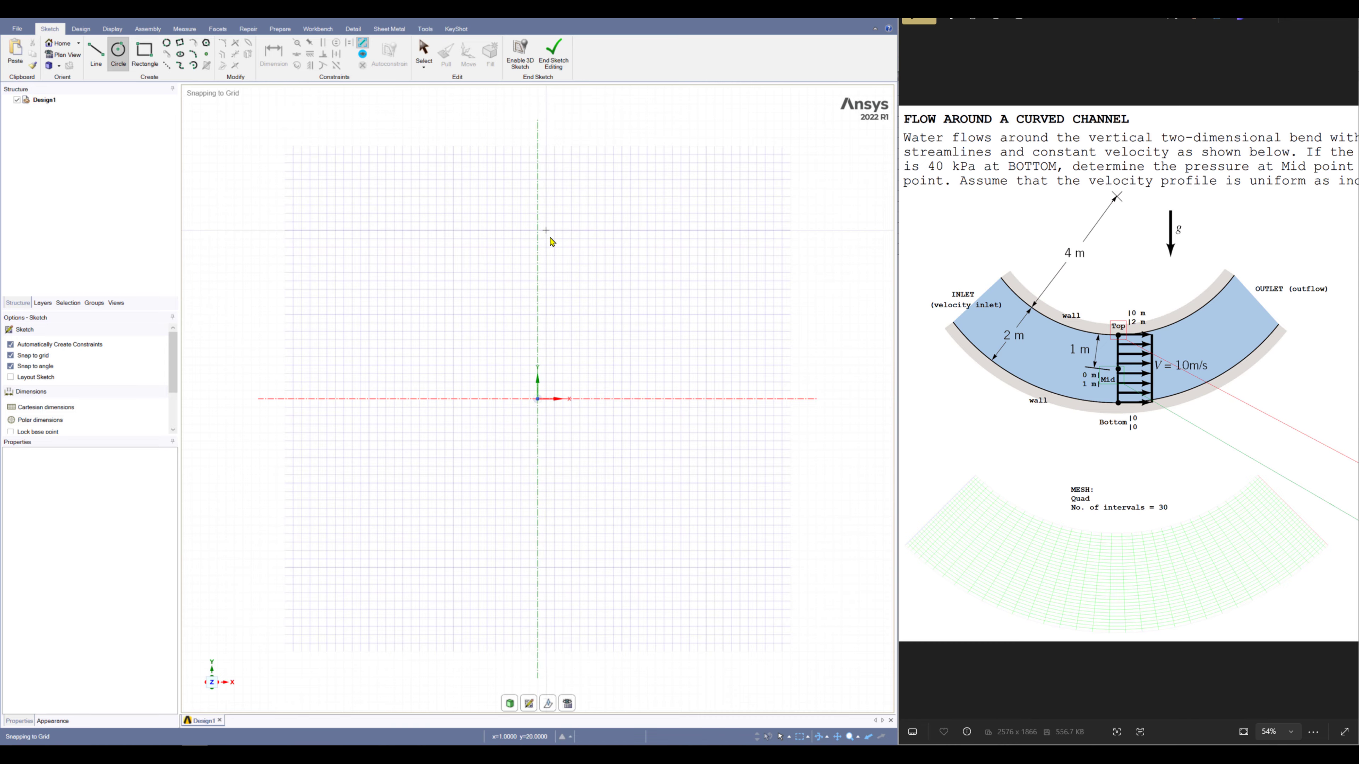
key("Escape")
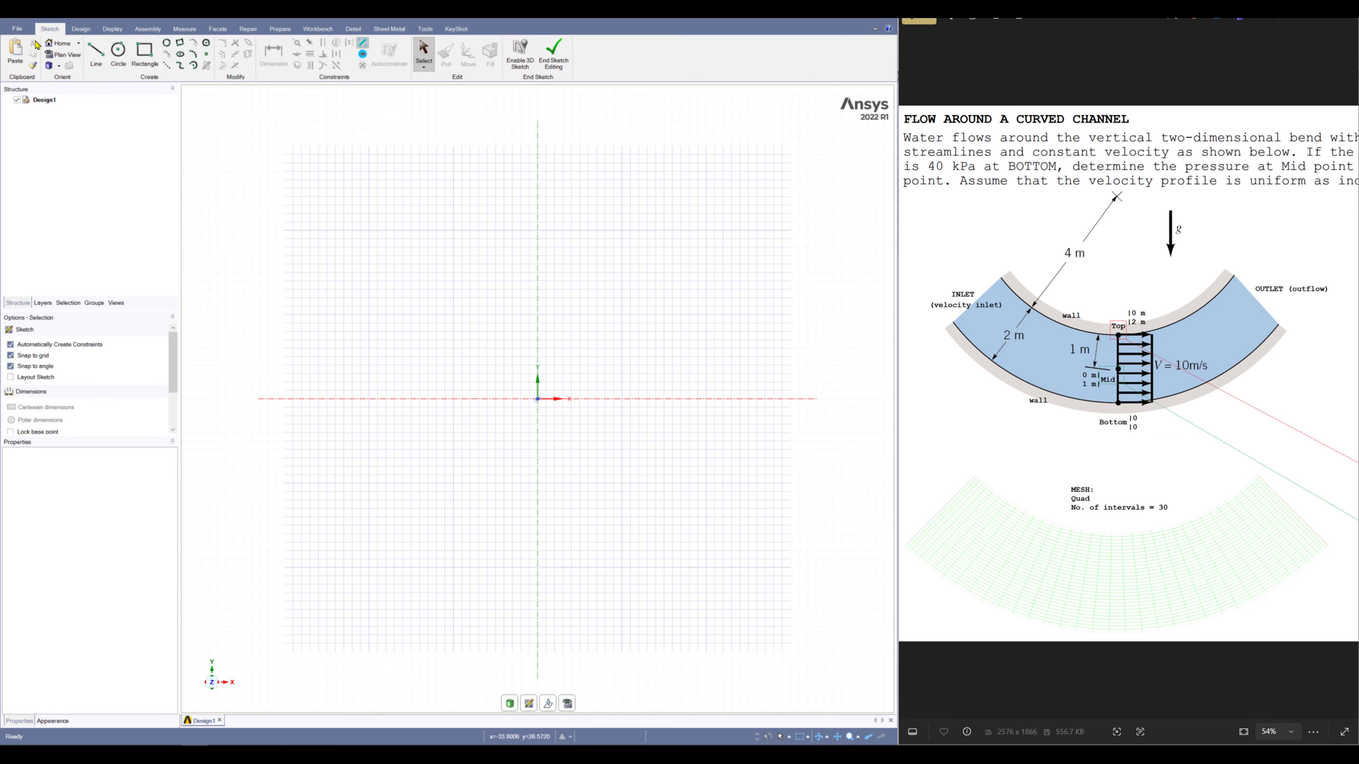
Step: Set the document's length unit to meters
left_click(21, 31)
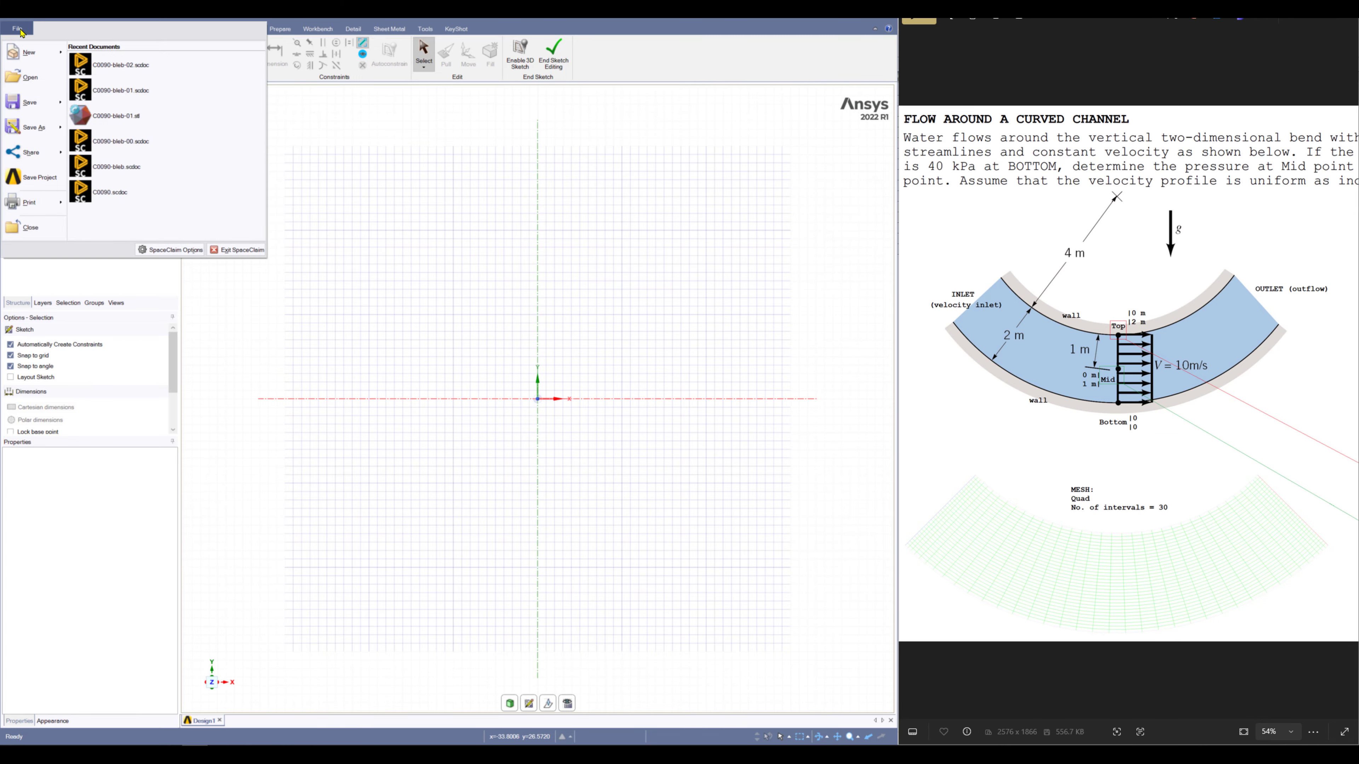
left_click(170, 250)
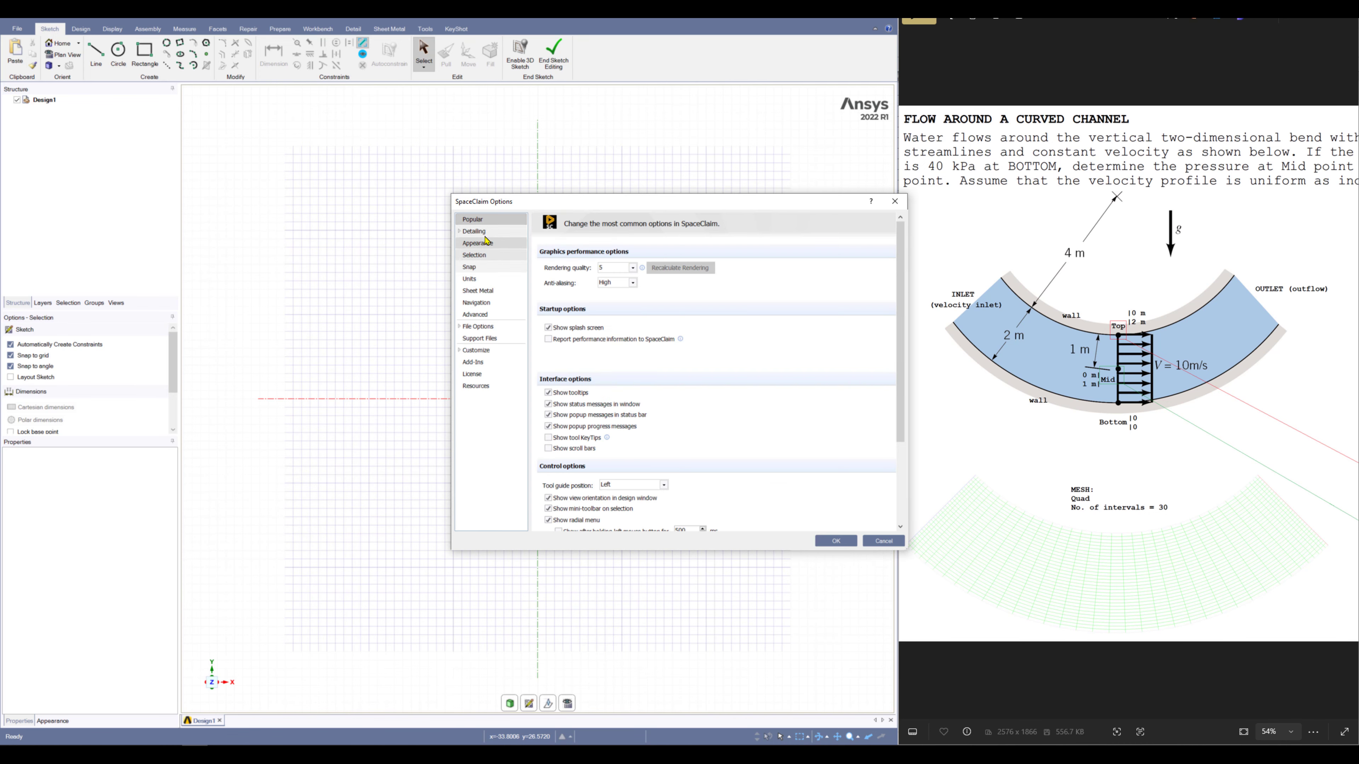
left_click(469, 278)
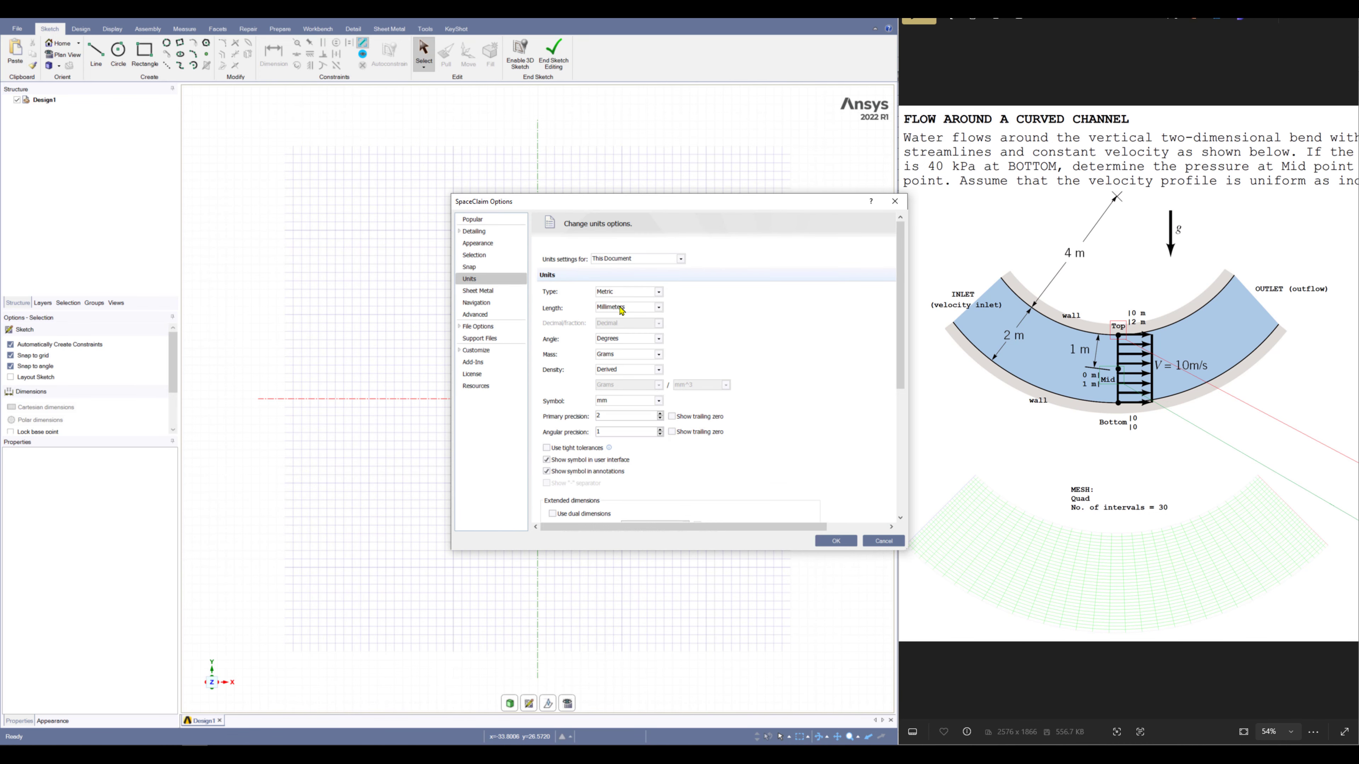
left_click(649, 312)
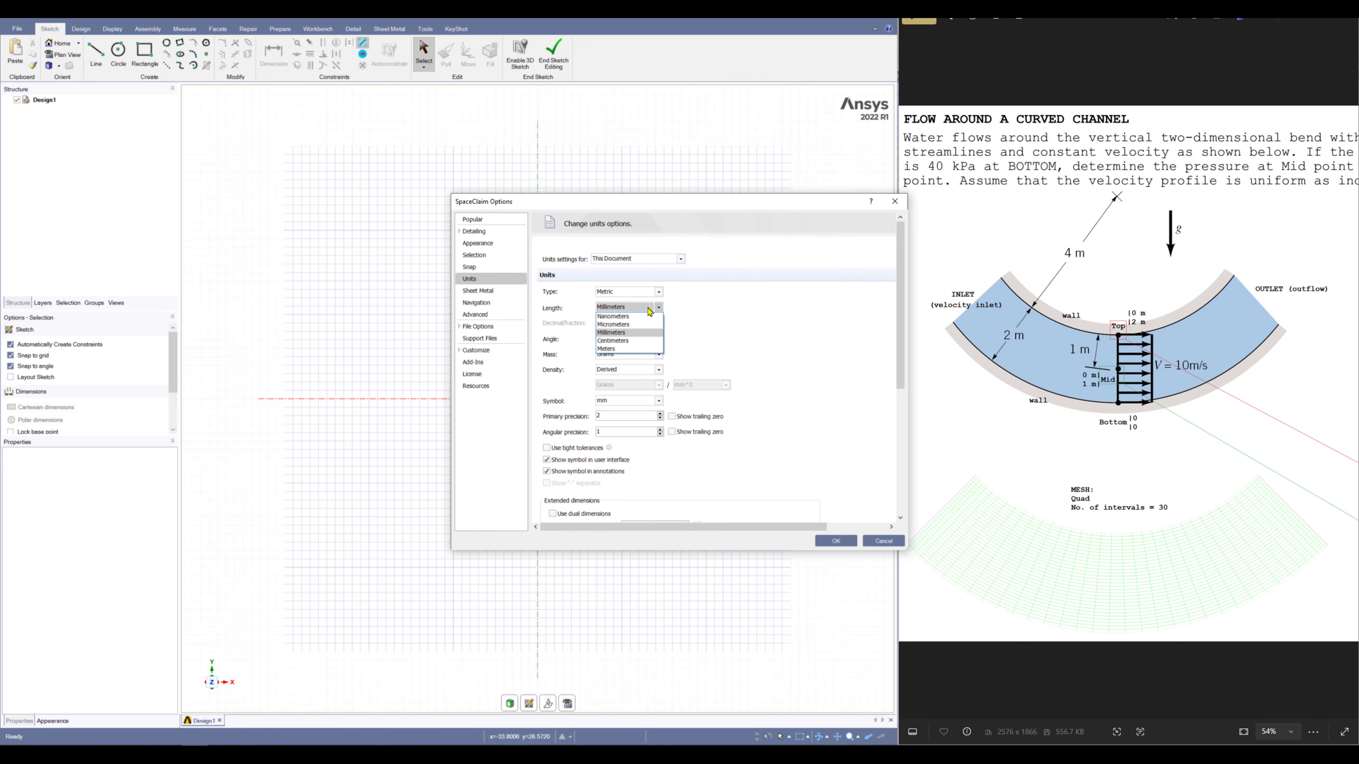
left_click(608, 351)
left_click(835, 540)
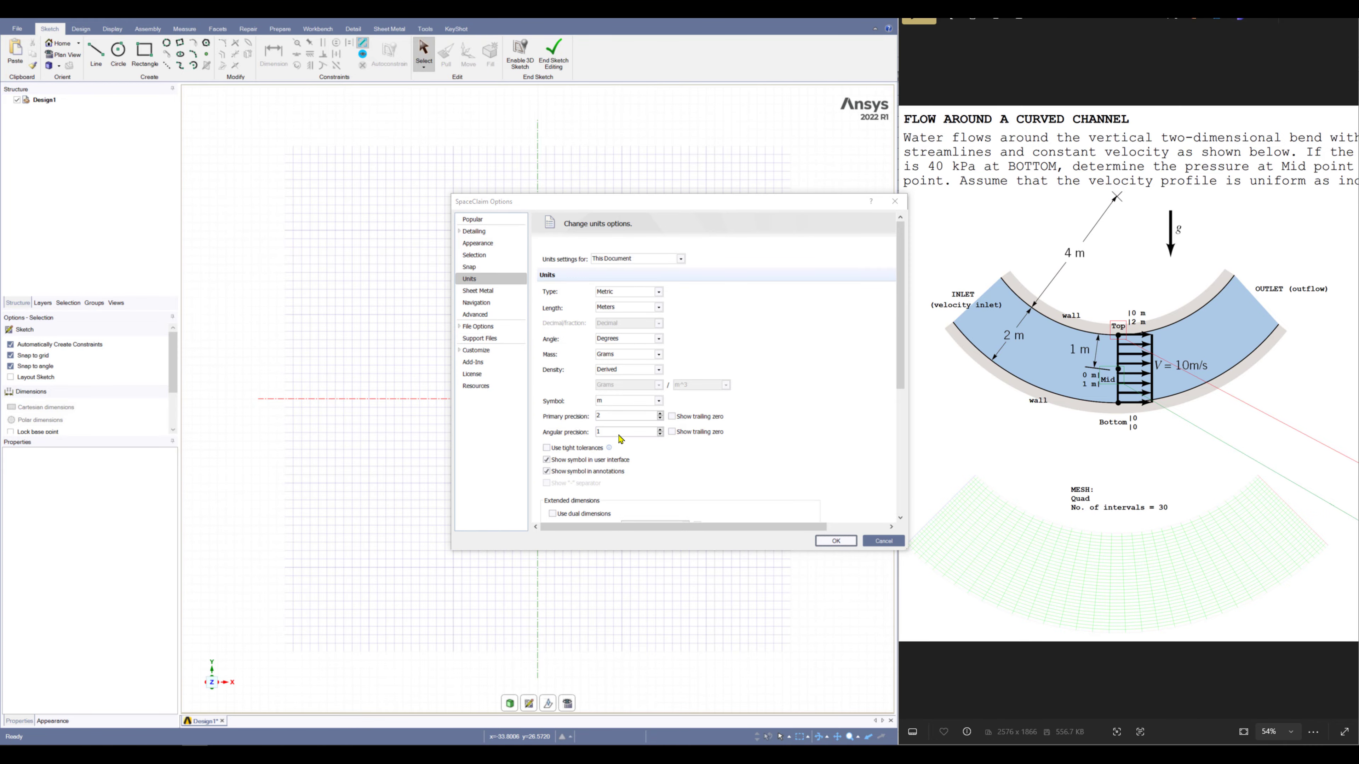
Step: Draw a 12 m diameter circle centred 6 m above the origin on the vertical axis, using Cartesian dimensions from the origin
left_click(118, 63)
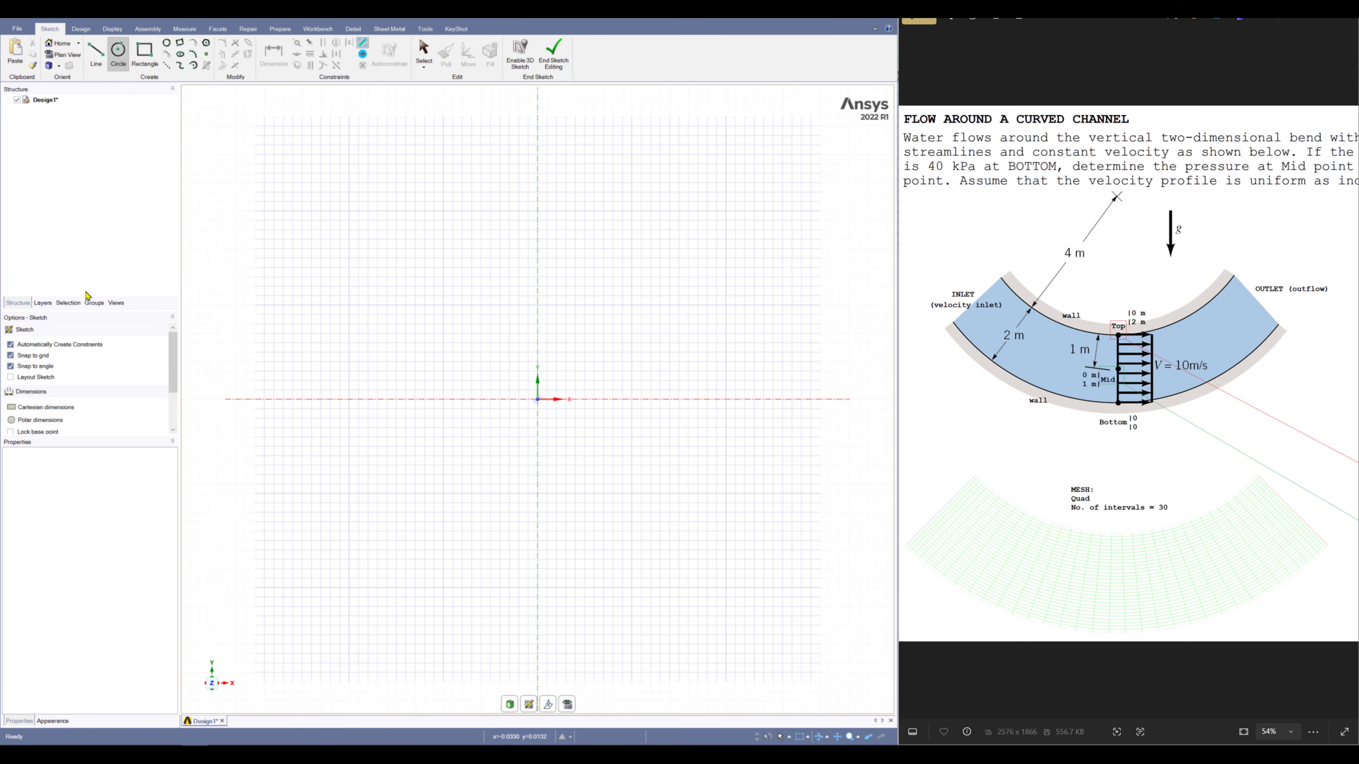
left_click(39, 411)
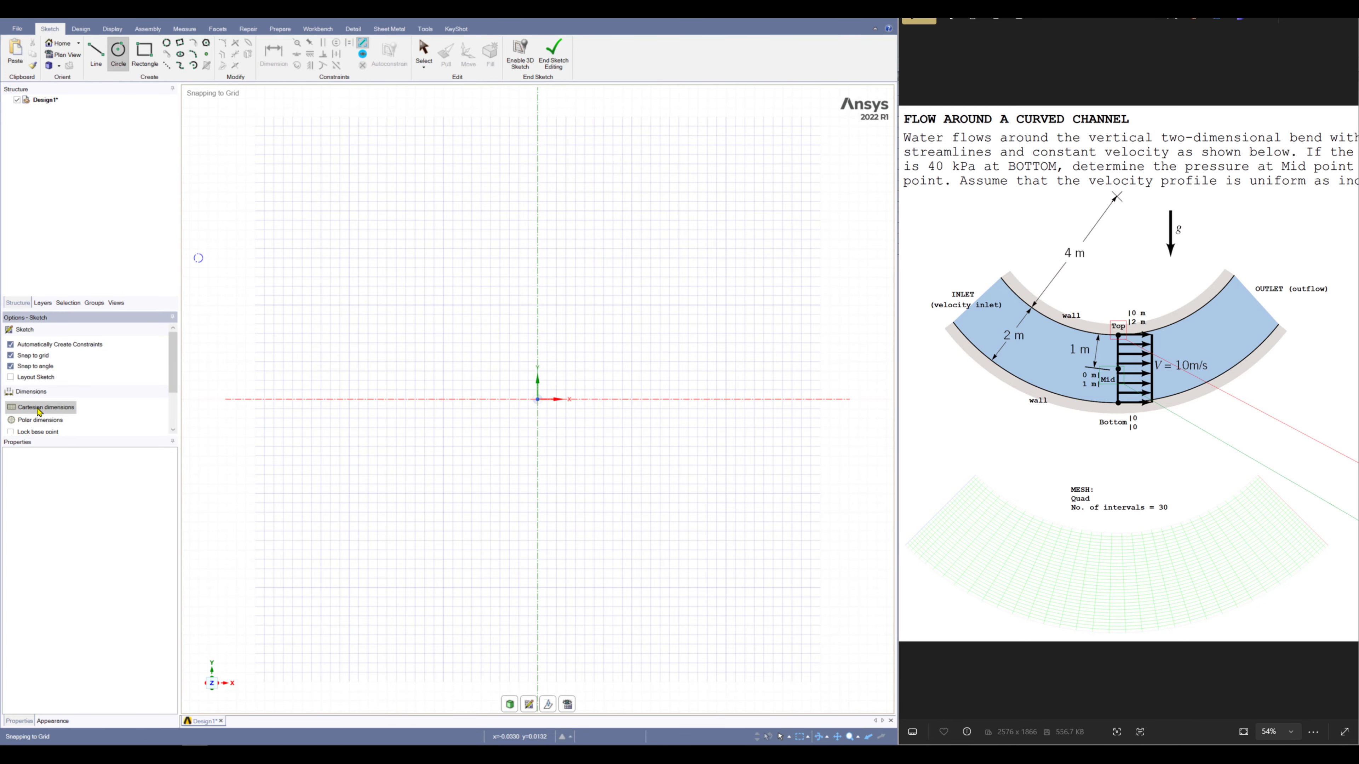
left_click(537, 399)
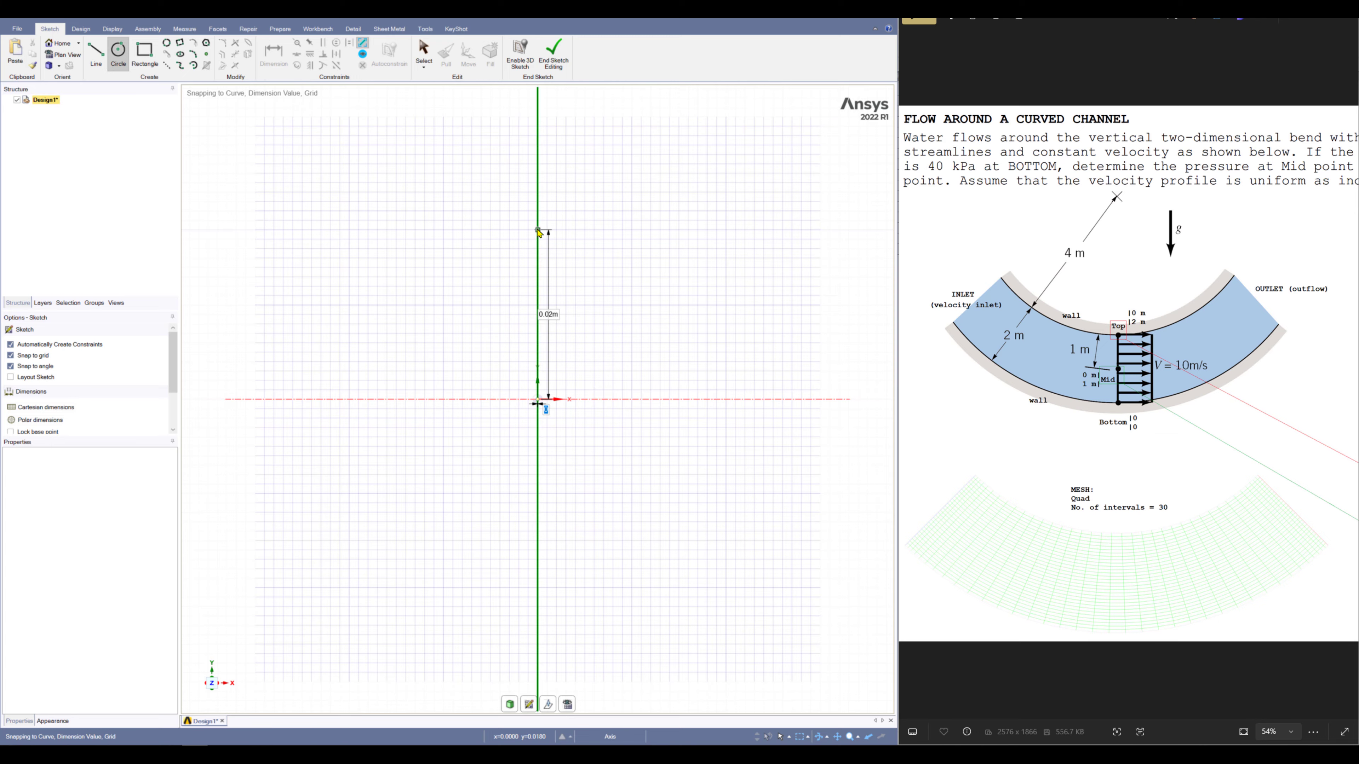
key("Tab")
type("6")
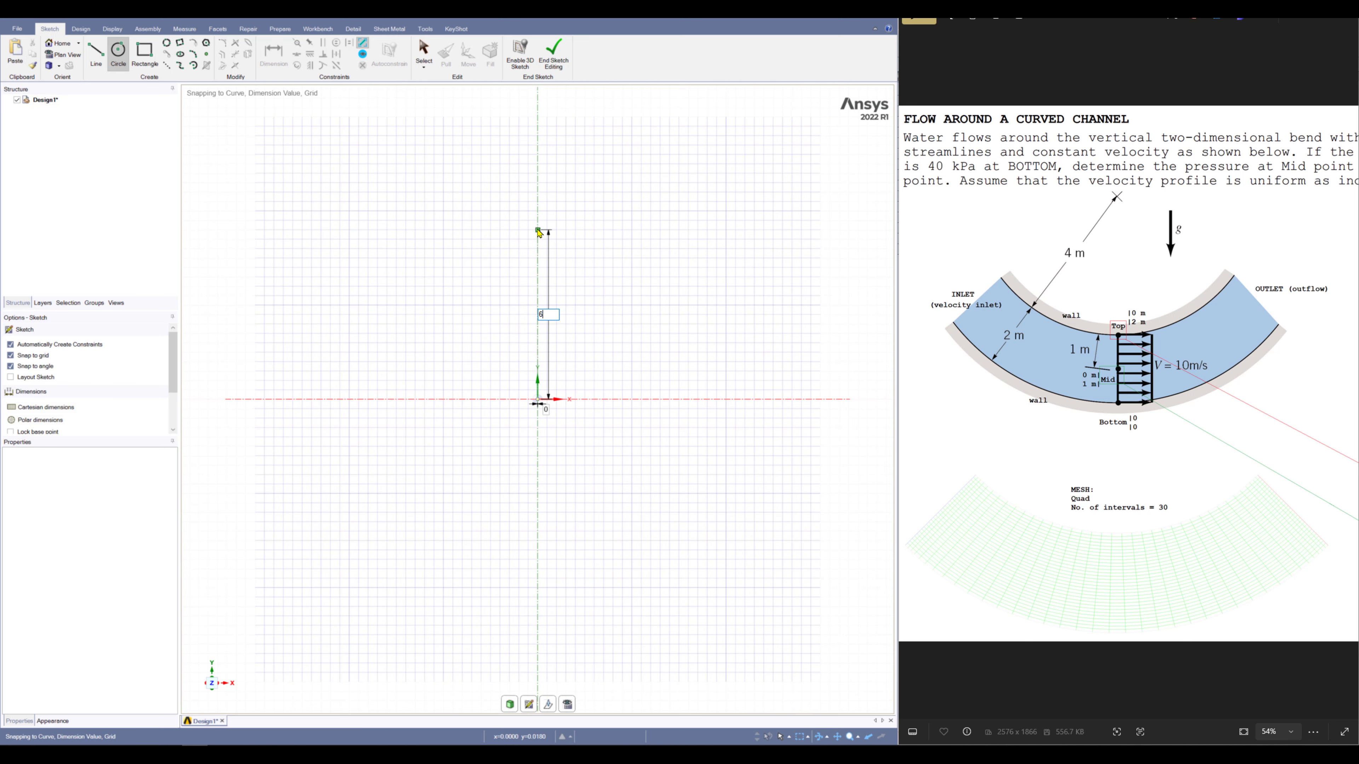
scroll(537, 230, "down", 15)
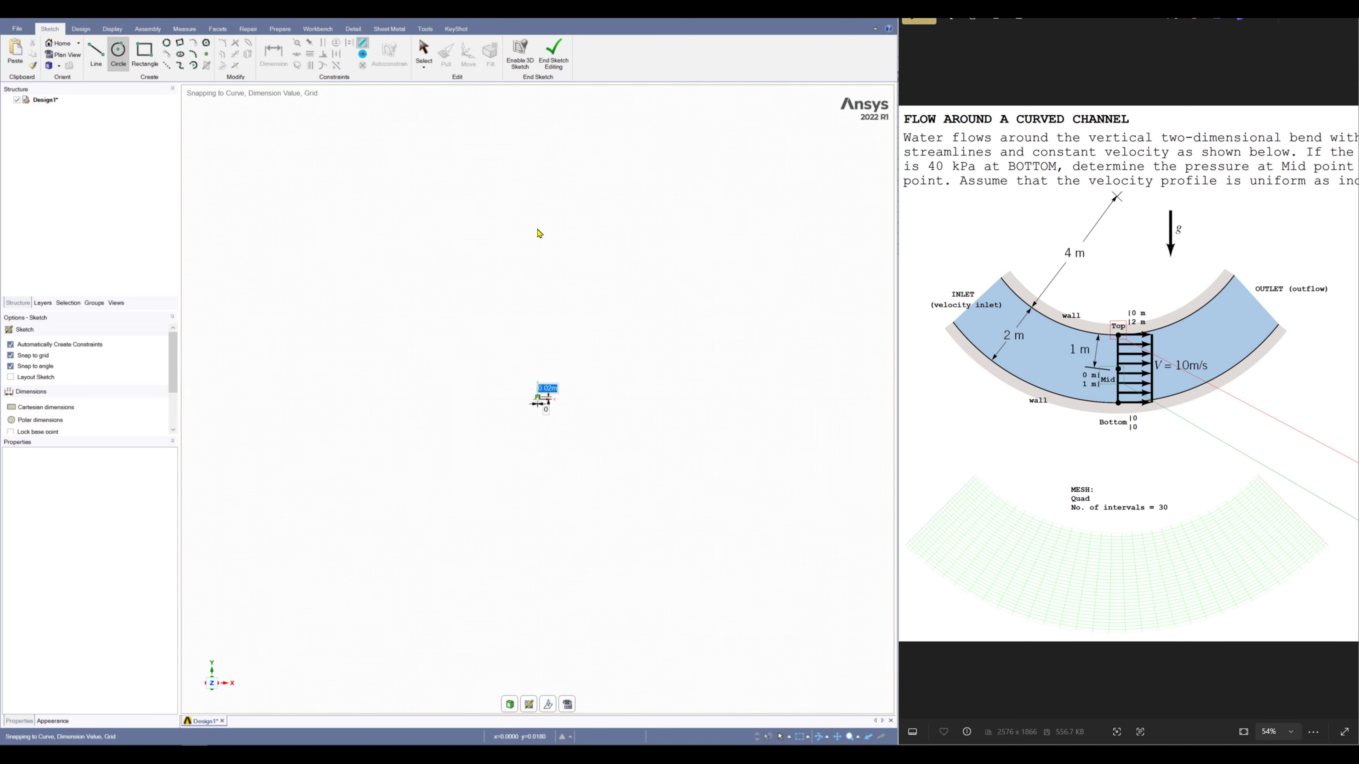
type("6")
key("Return")
type("0")
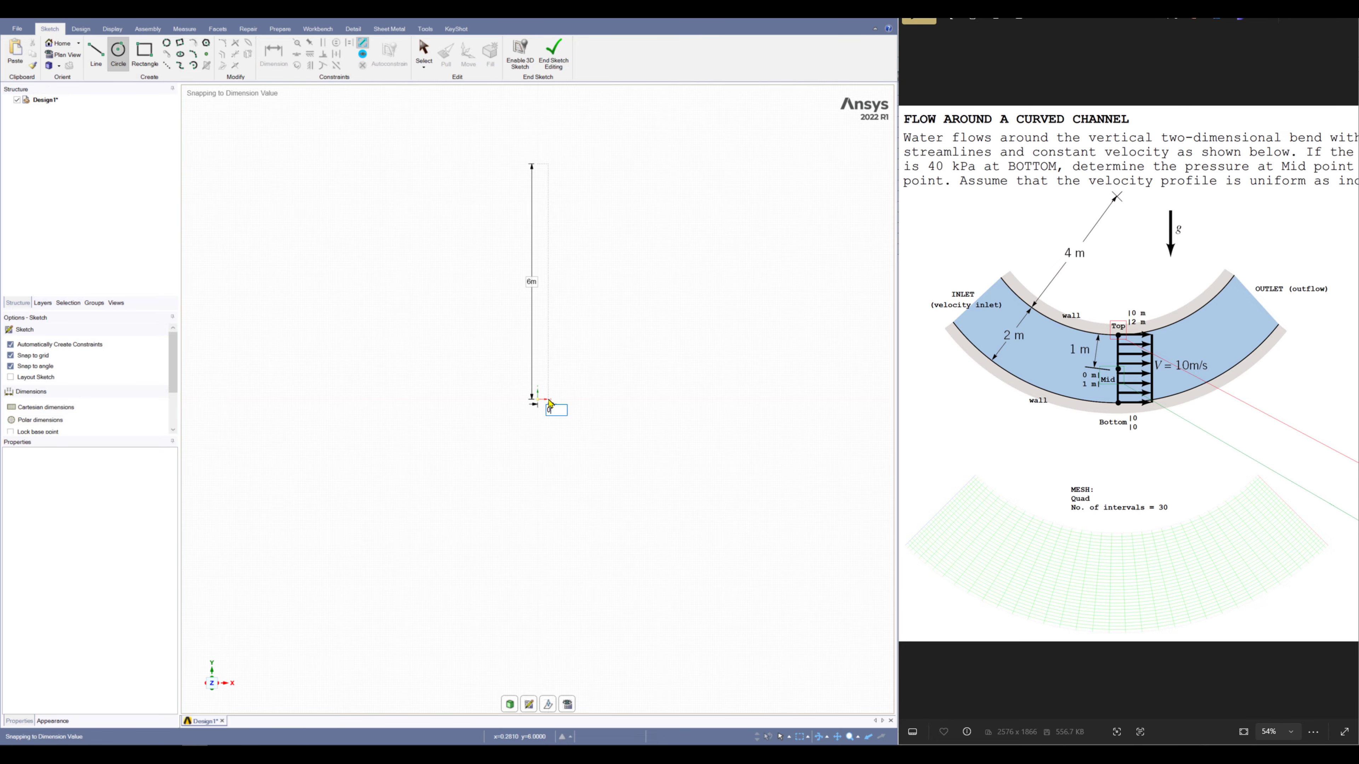
key("Return")
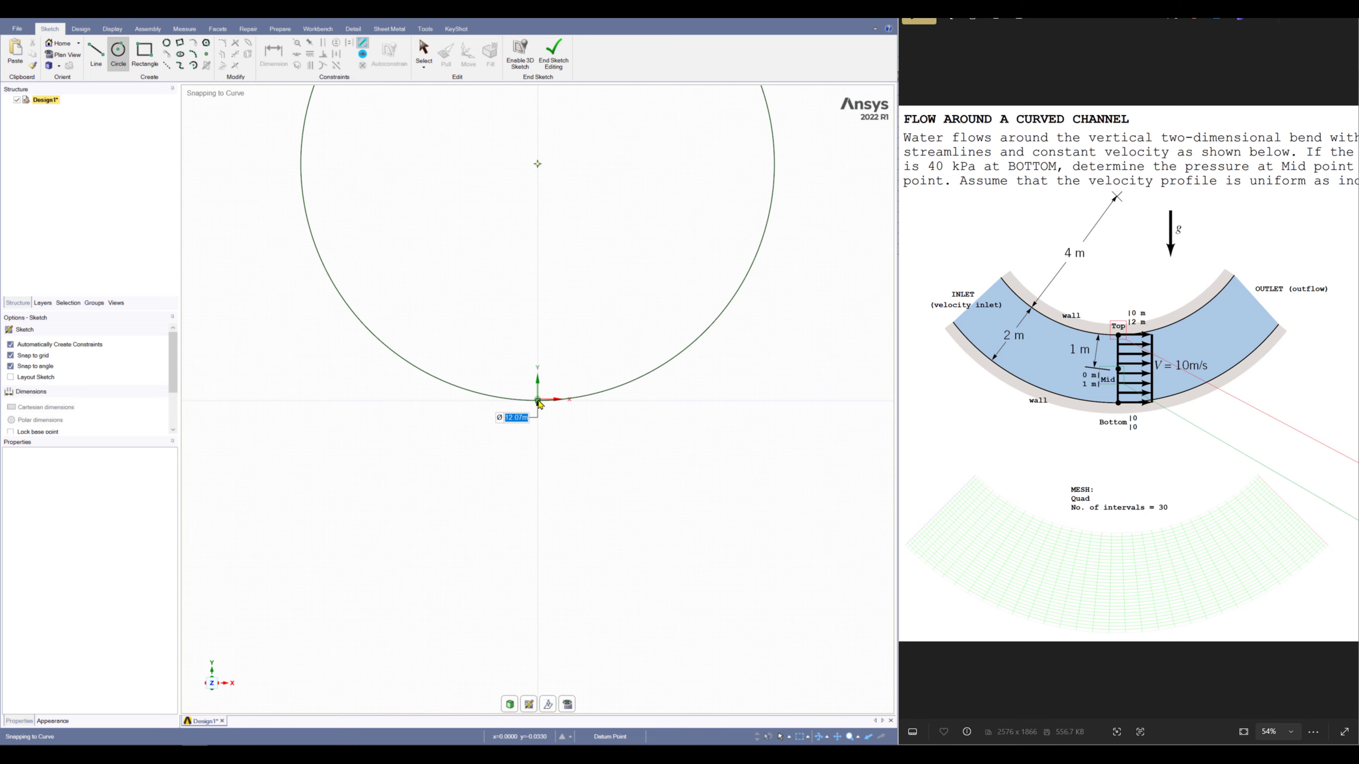
type("12")
key("Return")
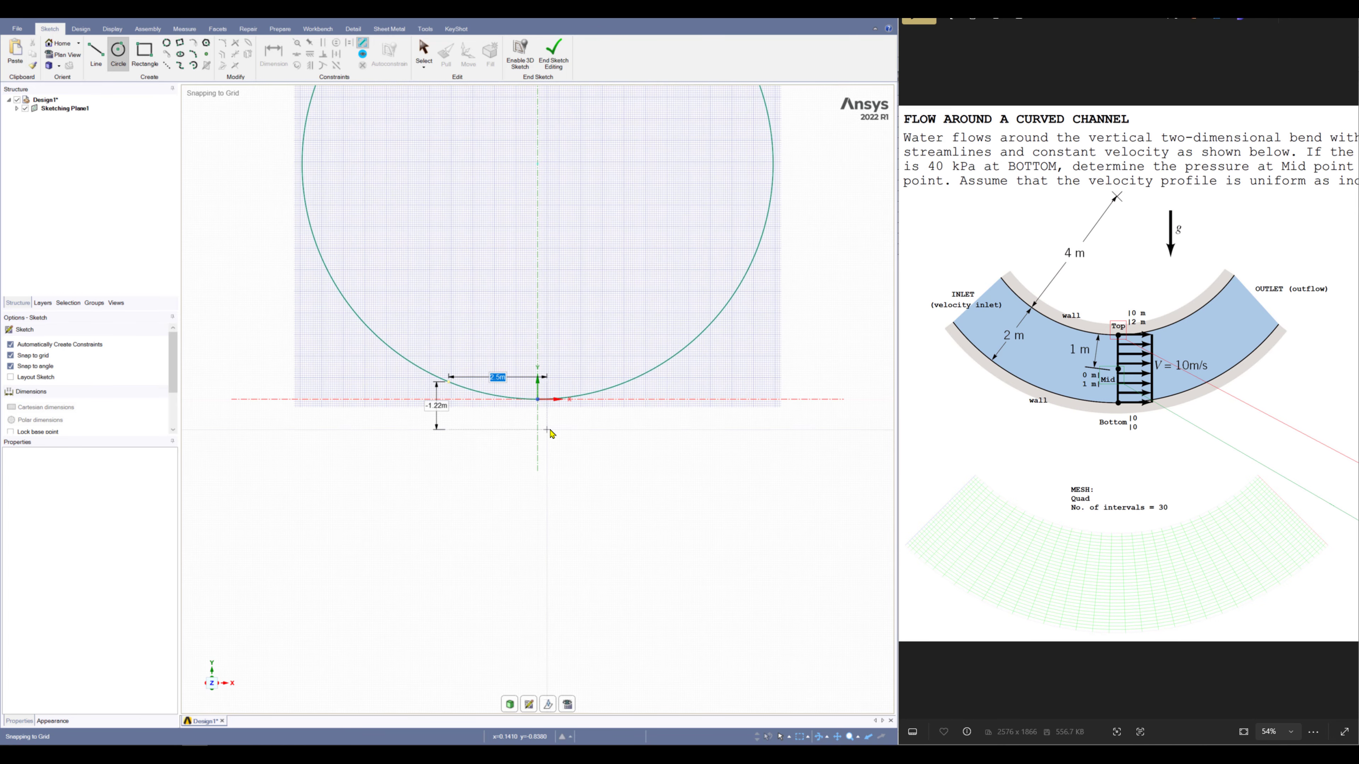
Step: Measure the sketched circle's diameter
scroll(538, 351, "up", 5)
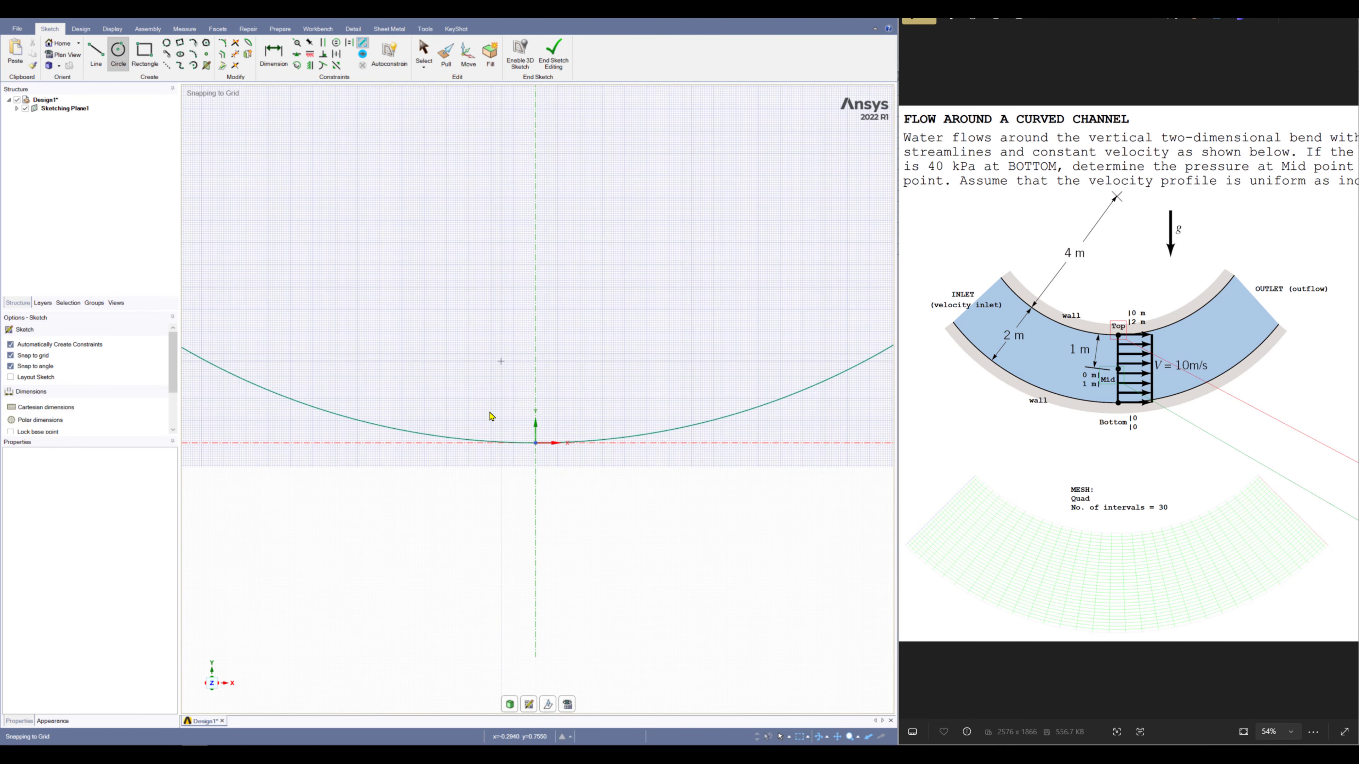
scroll(494, 418, "down", 5)
scroll(463, 329, "down", 1)
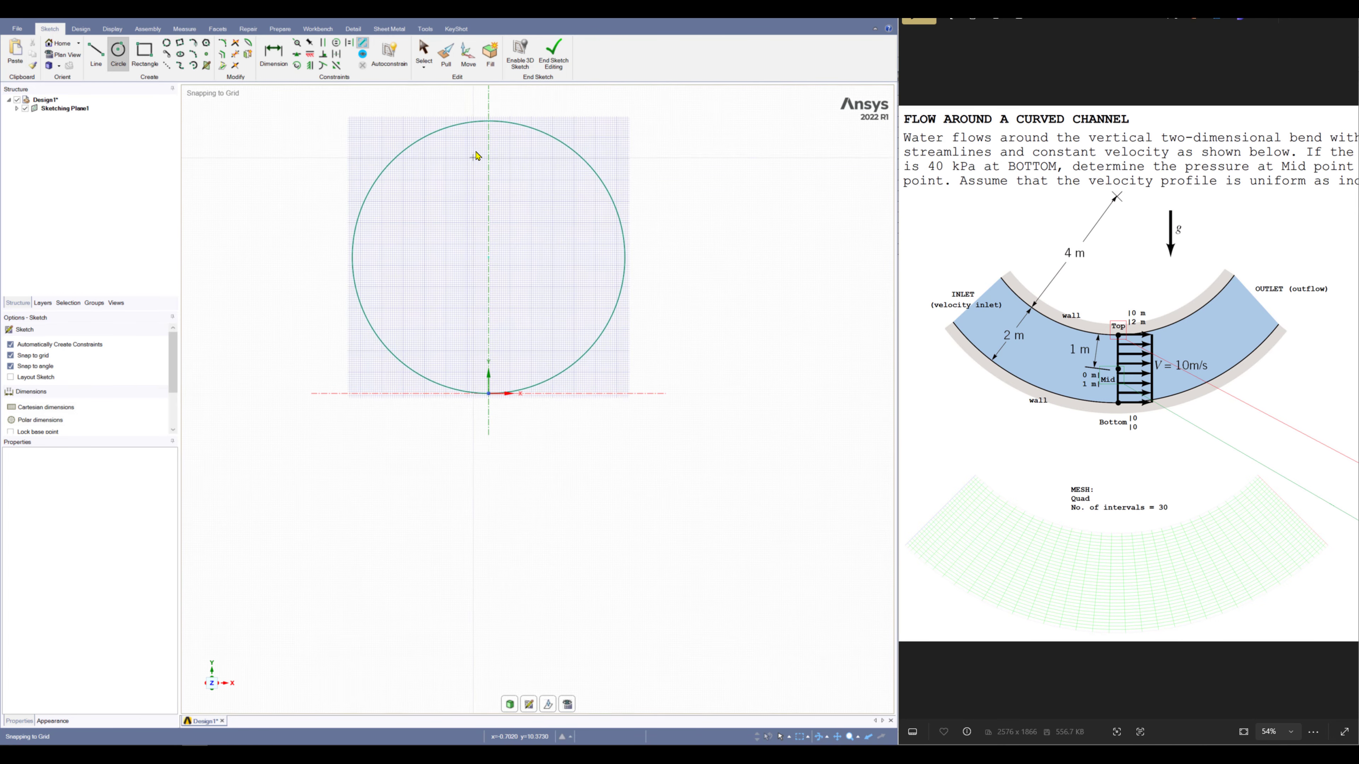
left_click(184, 31)
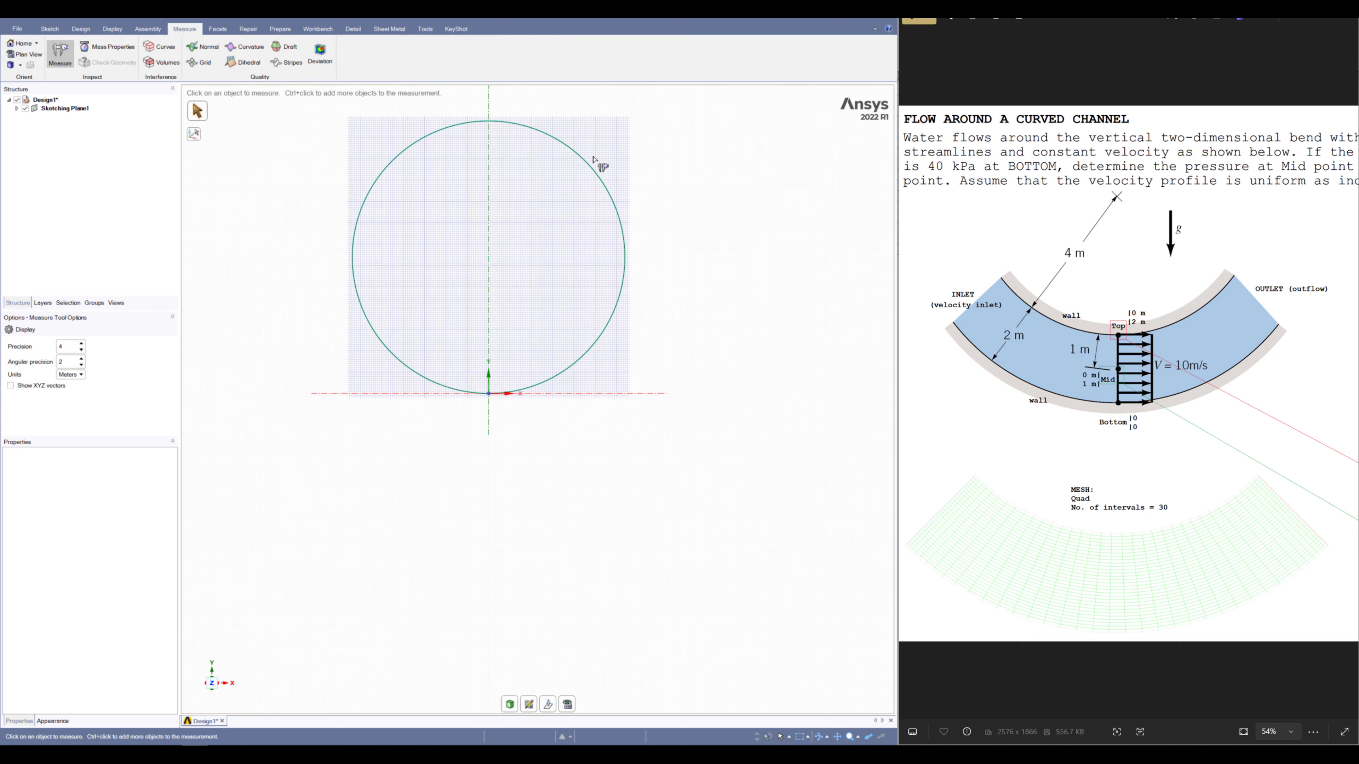
left_click(591, 170)
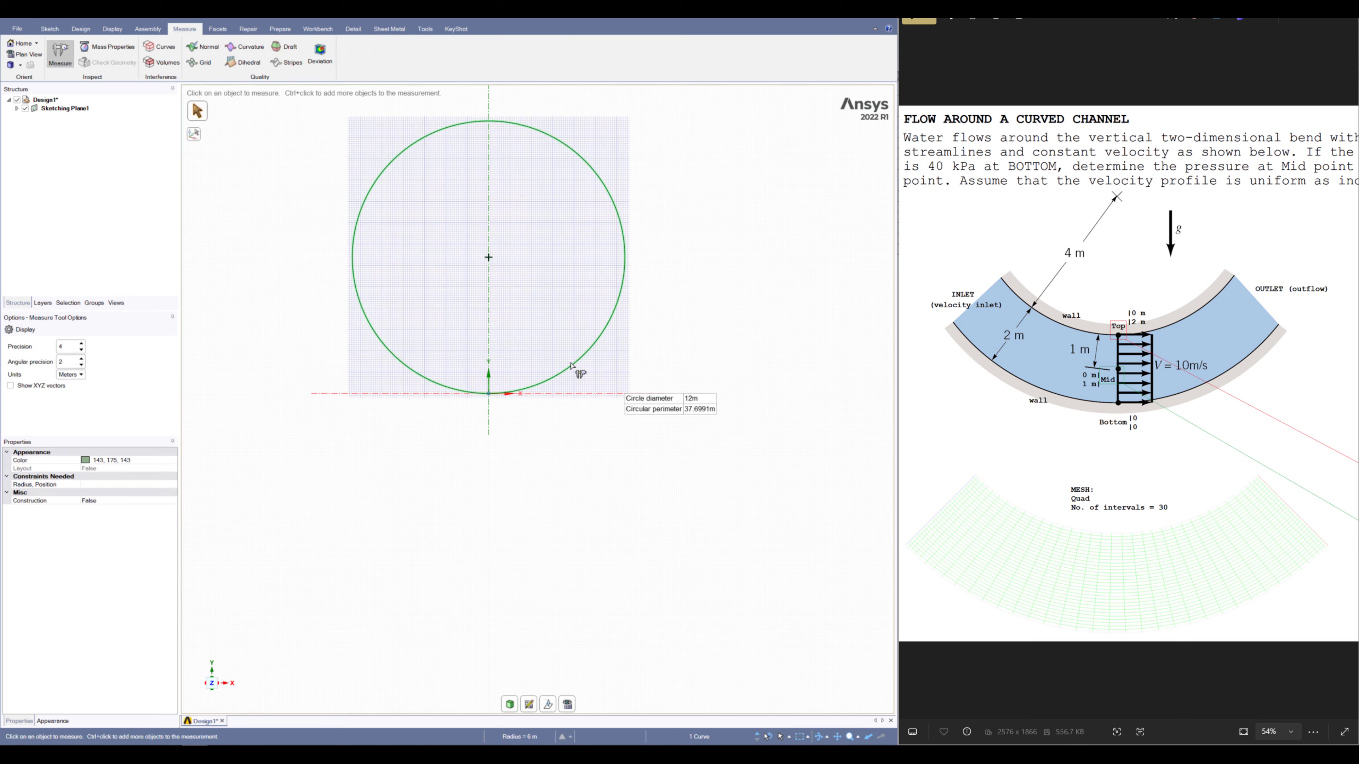
mouse_move(694, 400)
Step: Draw a concentric inner circle 8 m in diameter, centred 6 m above the origin with zero horizontal offset
key("c")
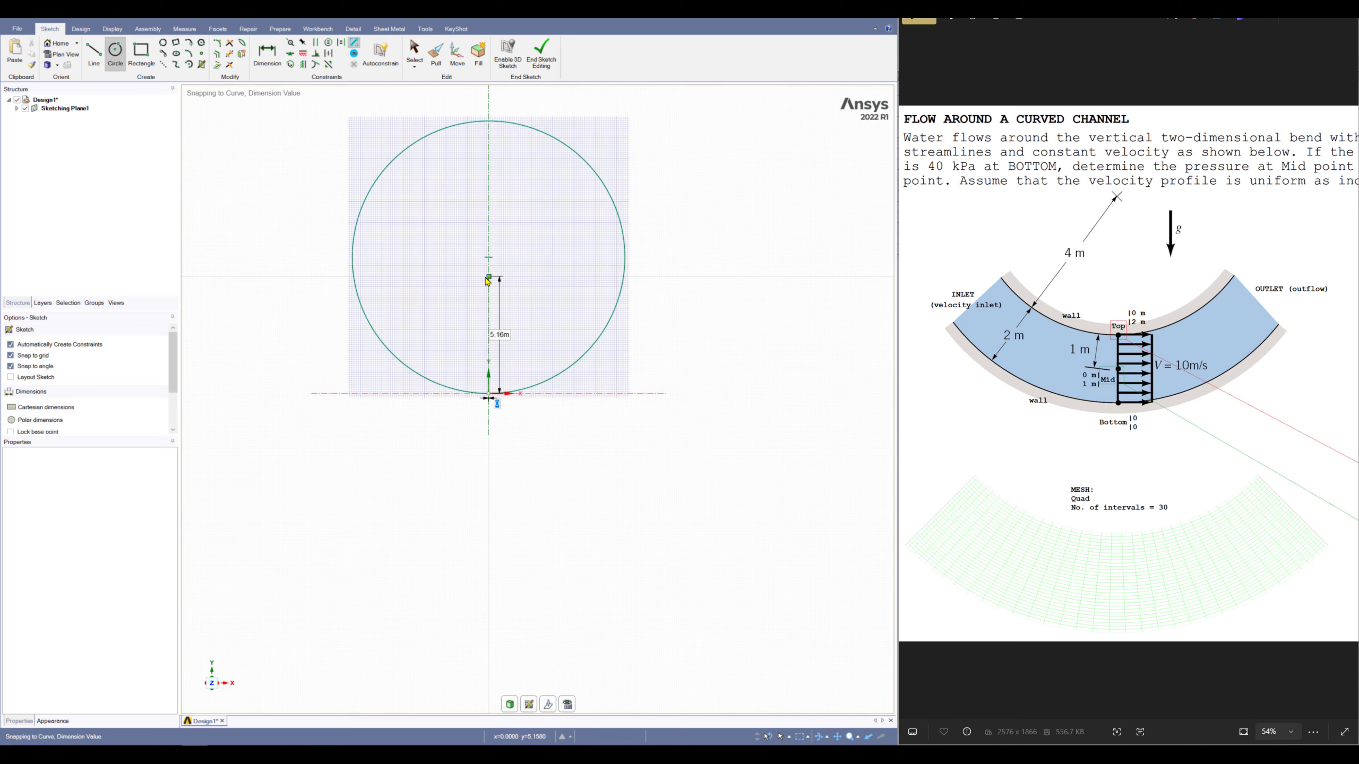
key("Tab")
type("6")
key("Tab")
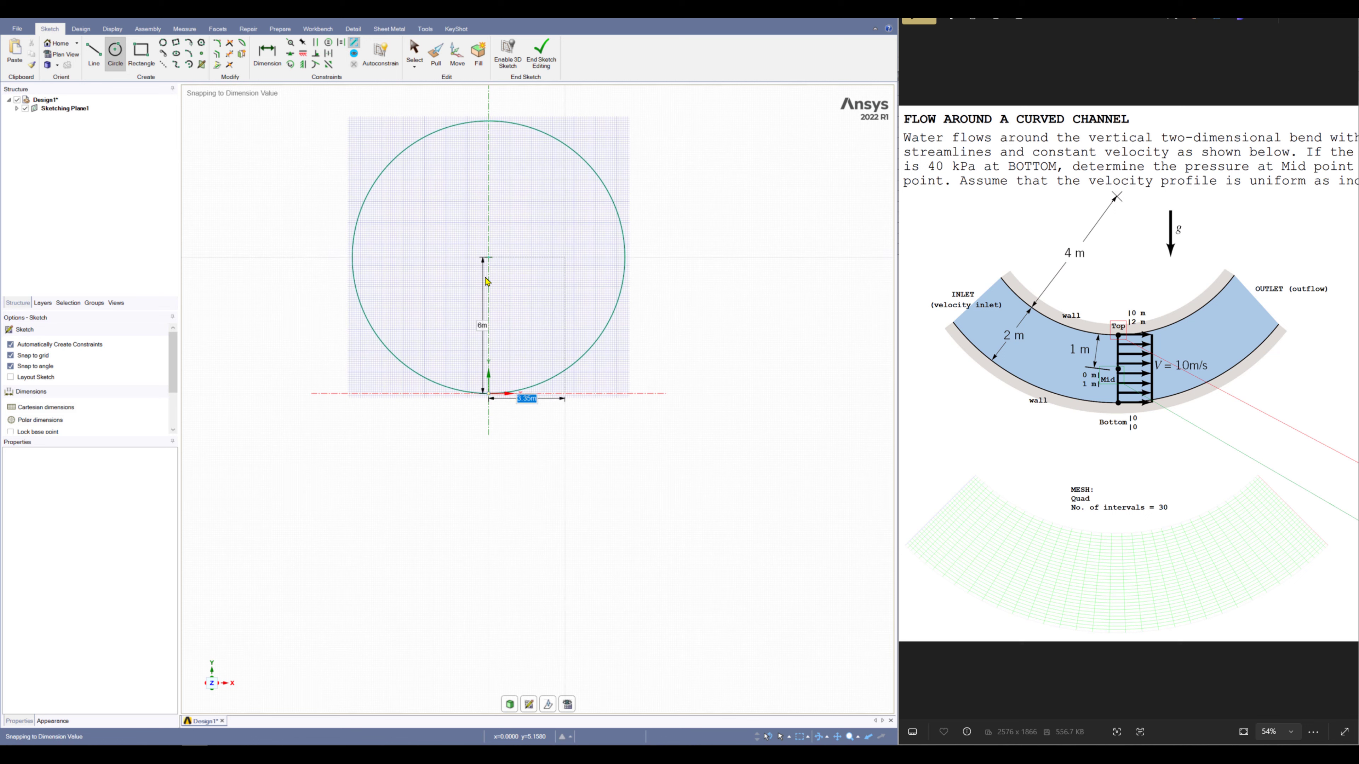
type("0")
key("Return")
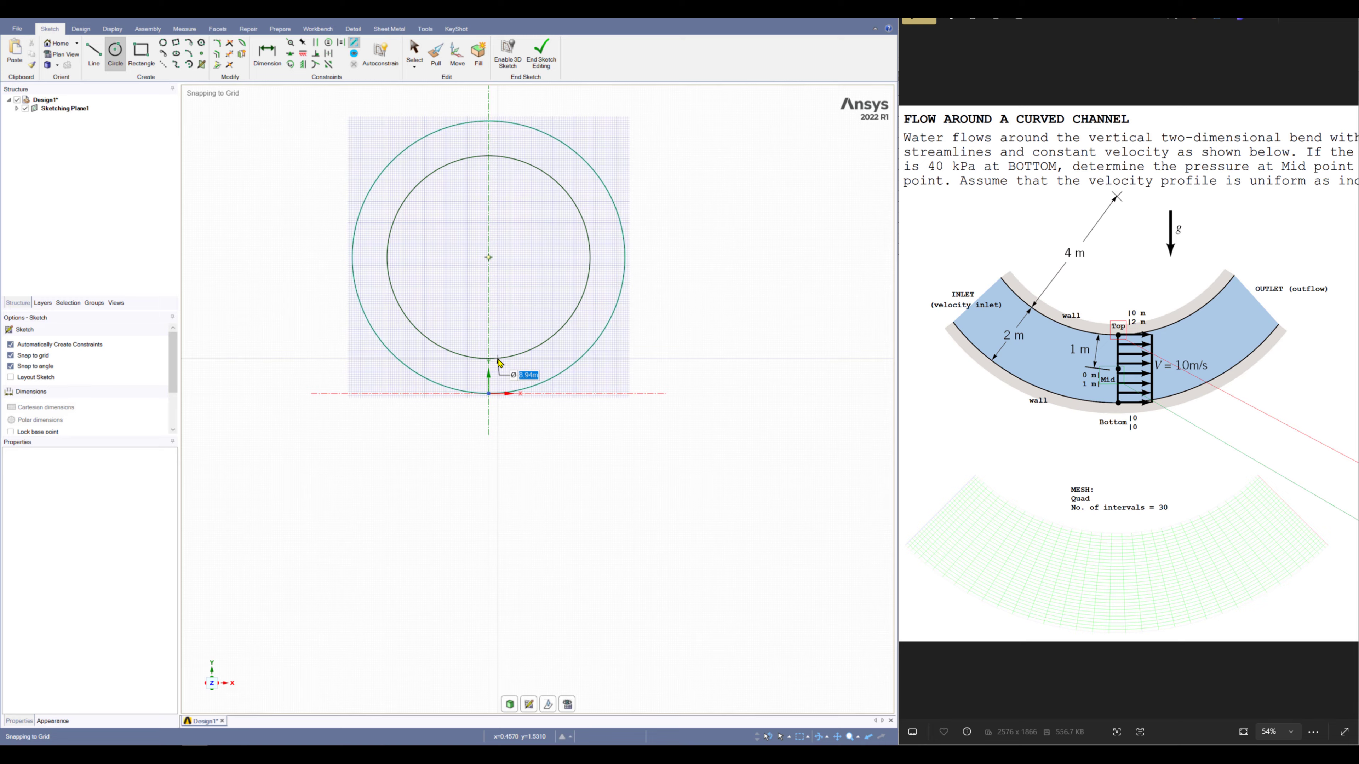
type("8")
key("Return")
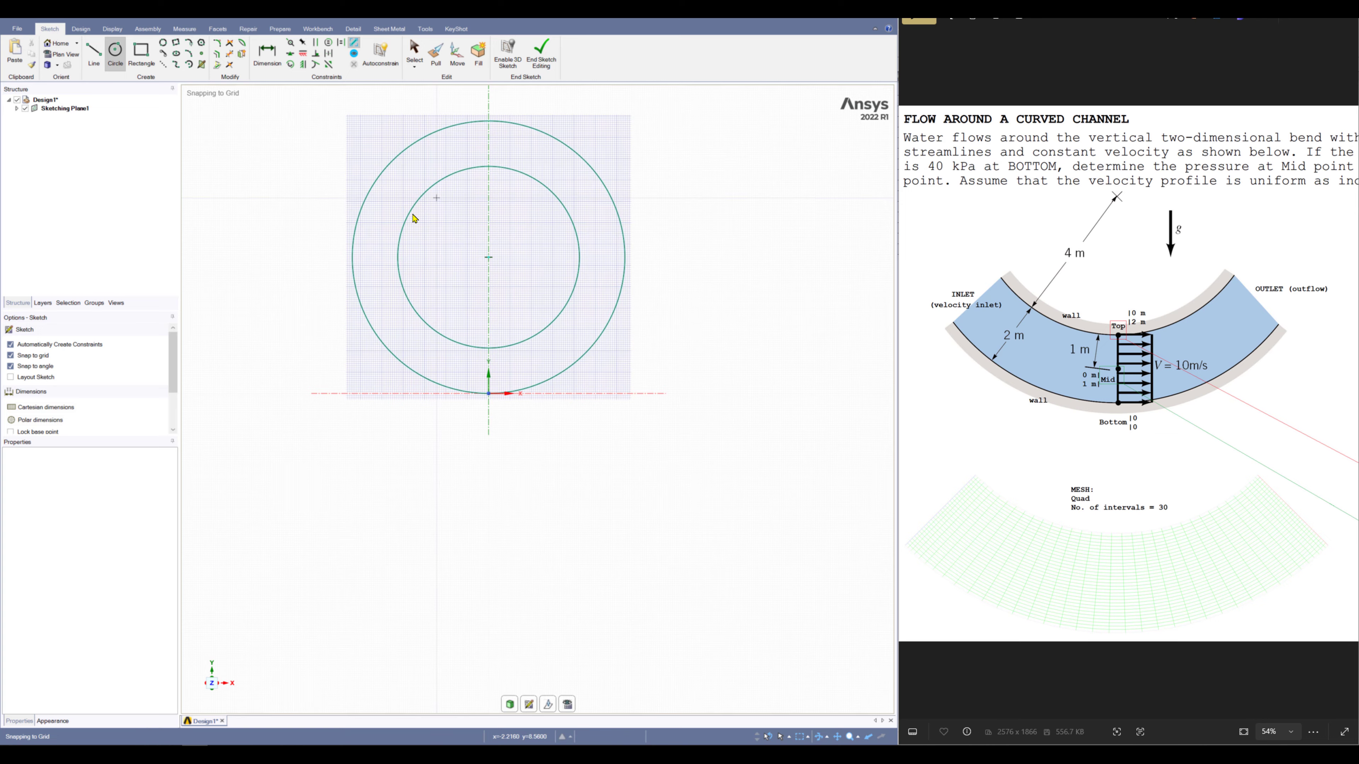
key("Escape")
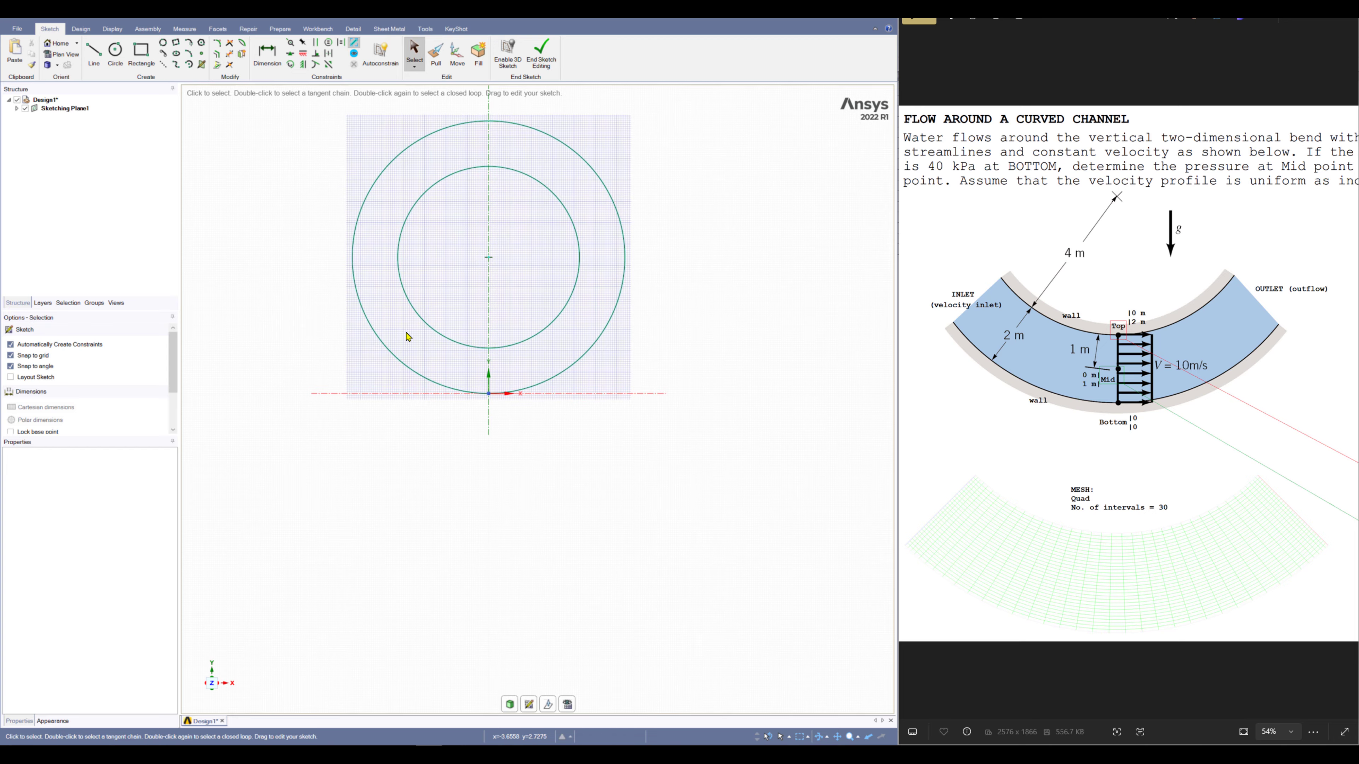
Step: Draw a 6 m line from the circles' centre down-left to the outer circle, at 45° to the vertical axis
left_click(94, 55)
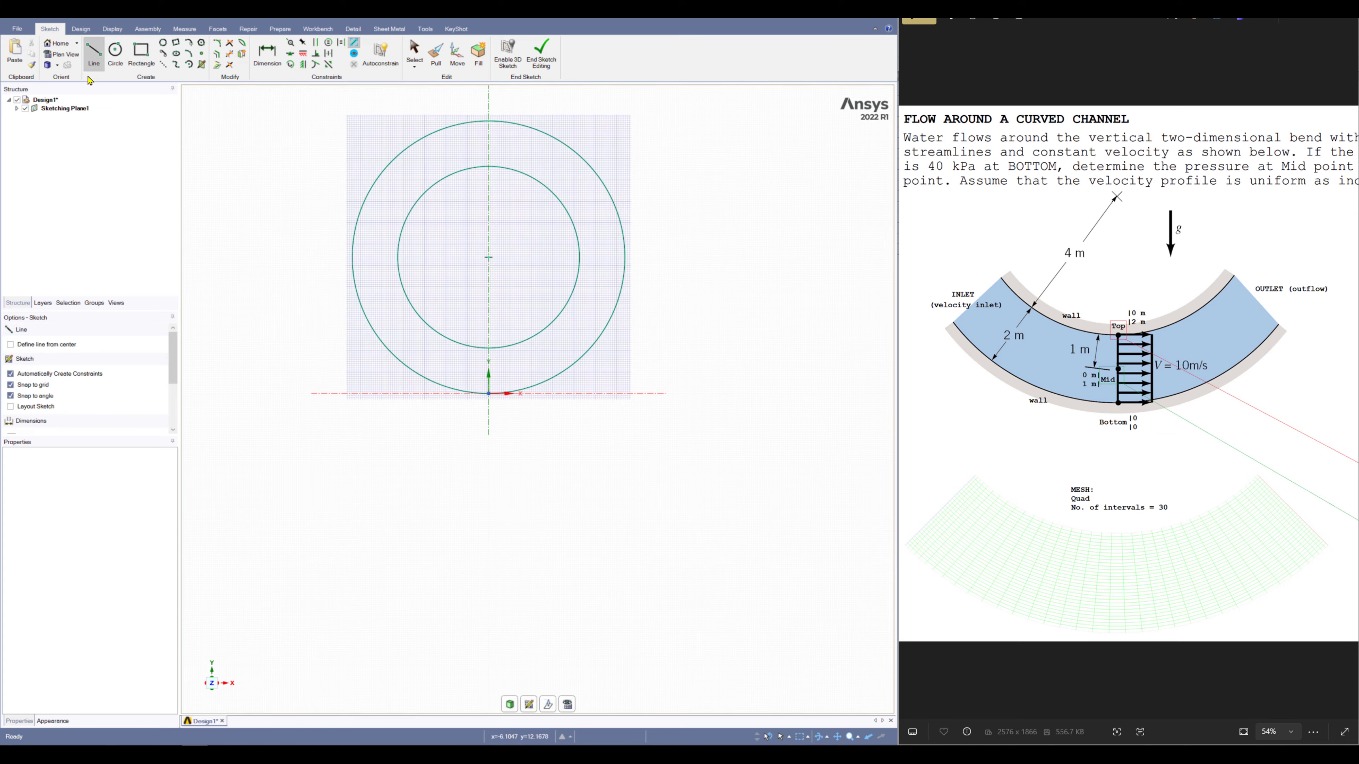
left_click(488, 258)
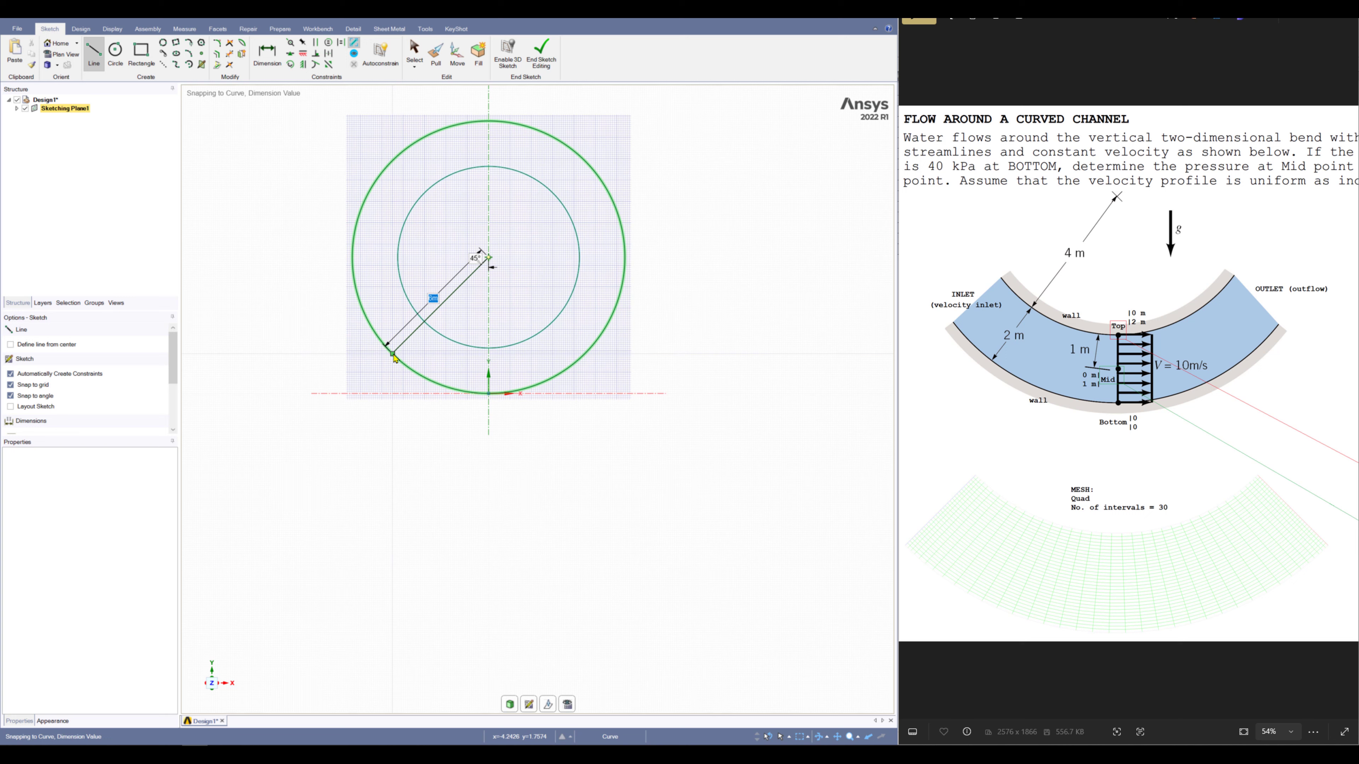
type("6")
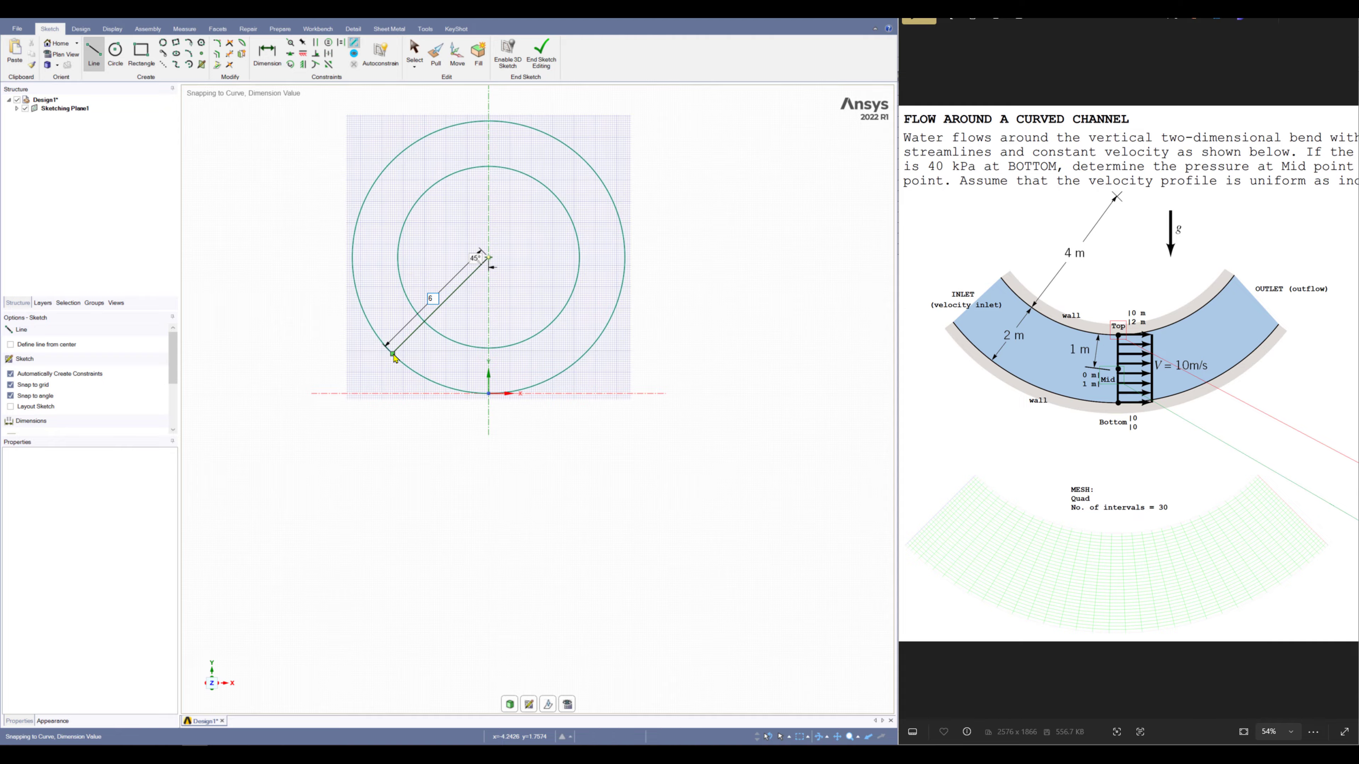
key("Tab")
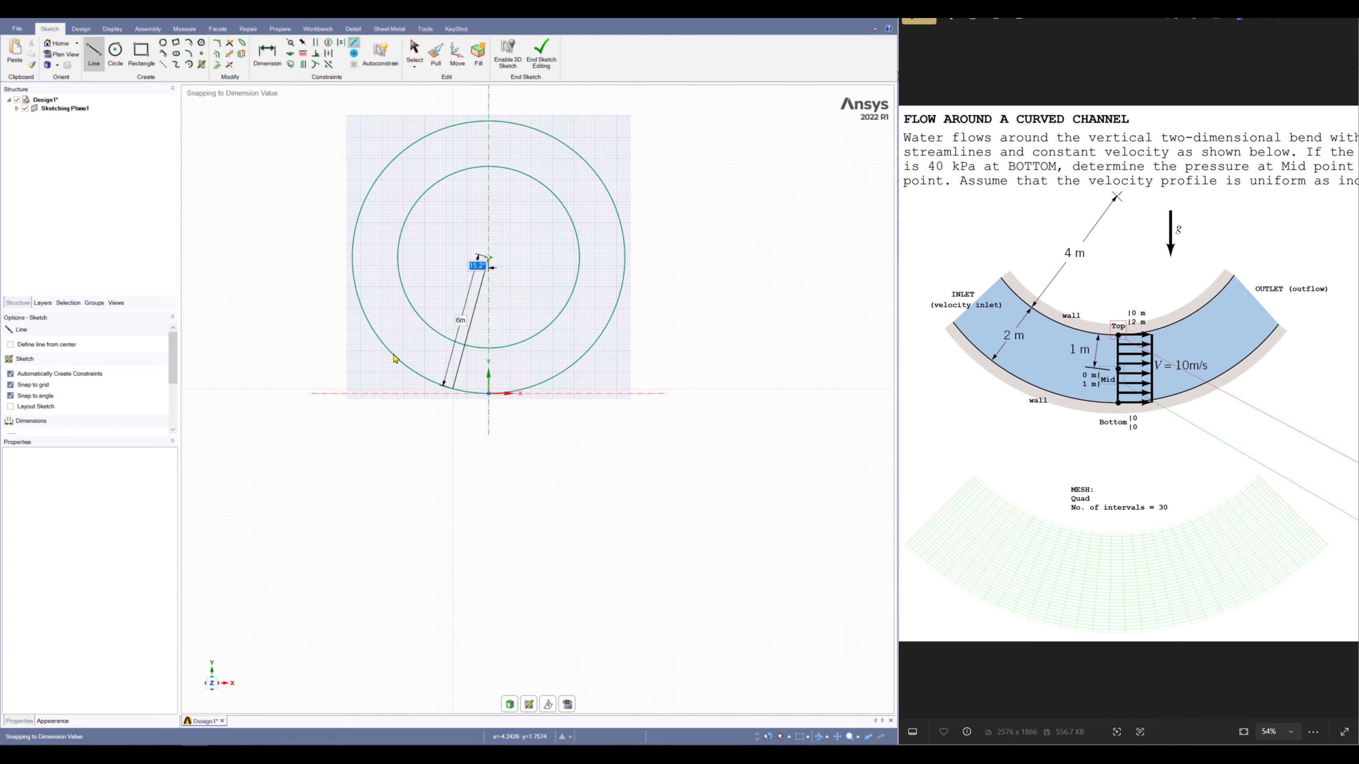
type("225")
key("Return")
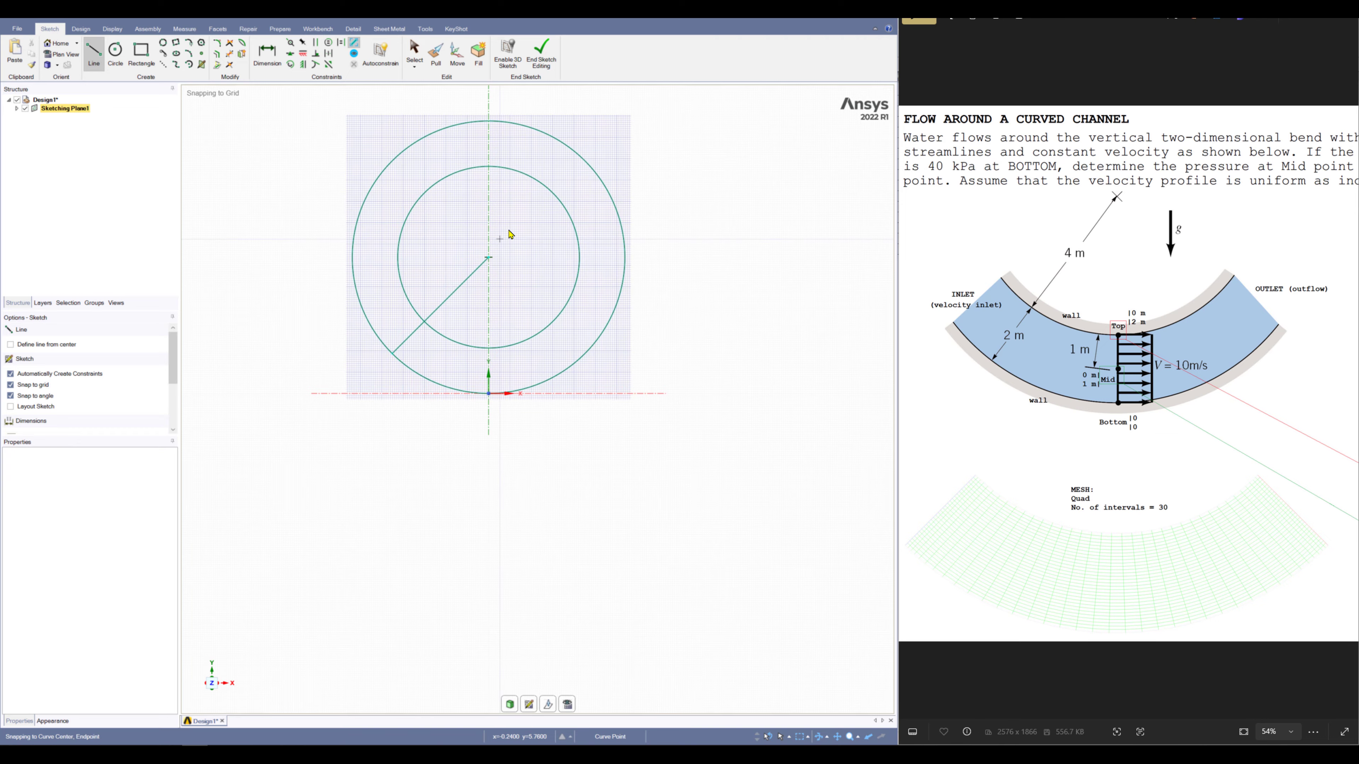
Step: Draw a second 6 m line from the circles' centre down-right to the outer circle, at 45° to the vertical axis
left_click(488, 258)
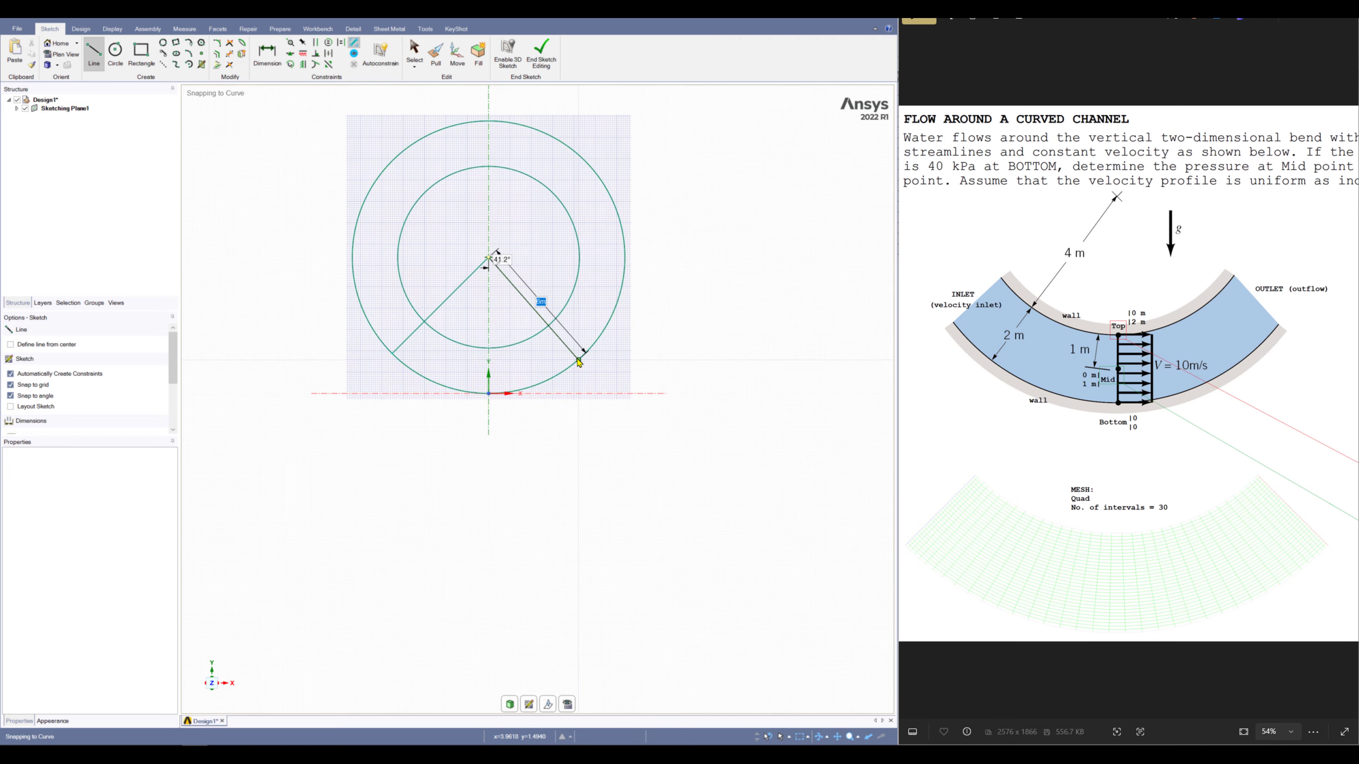
type("6")
key("Tab")
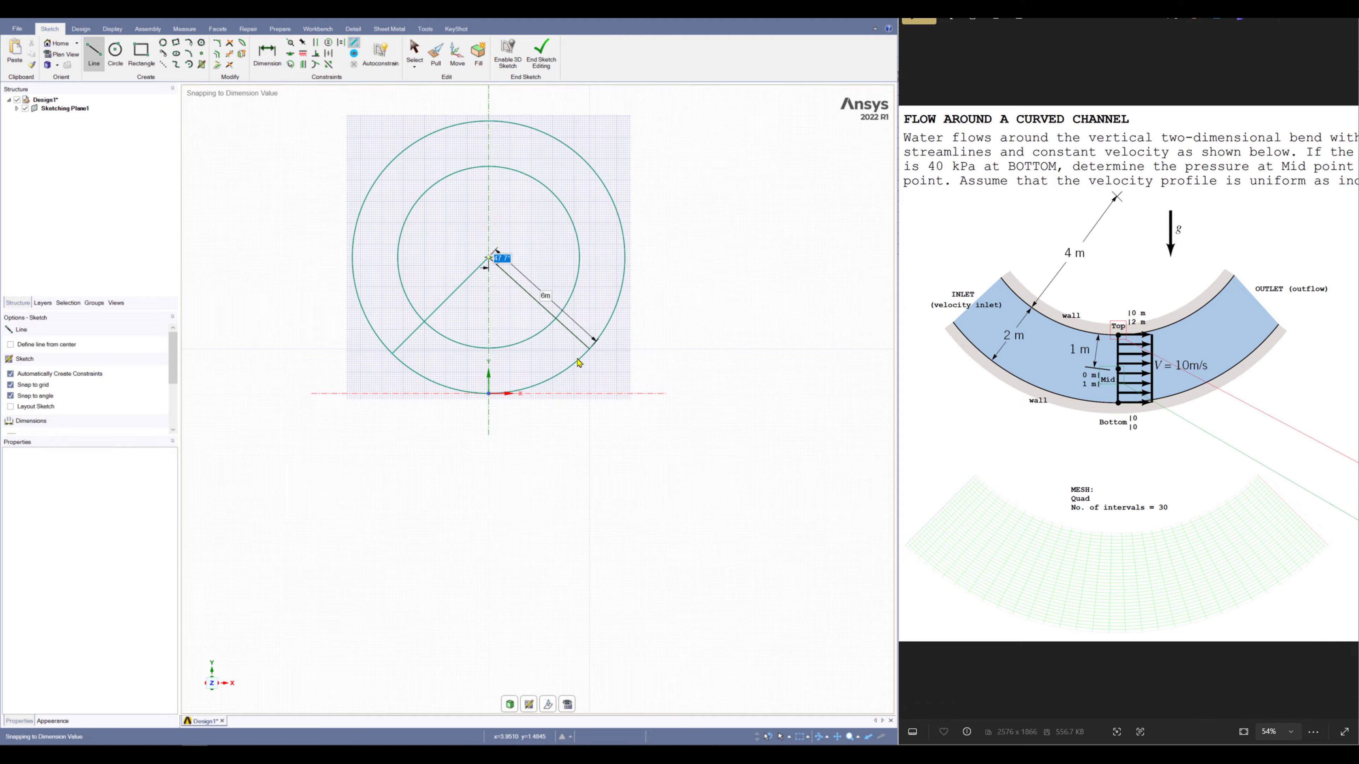
type("3")
key("Return")
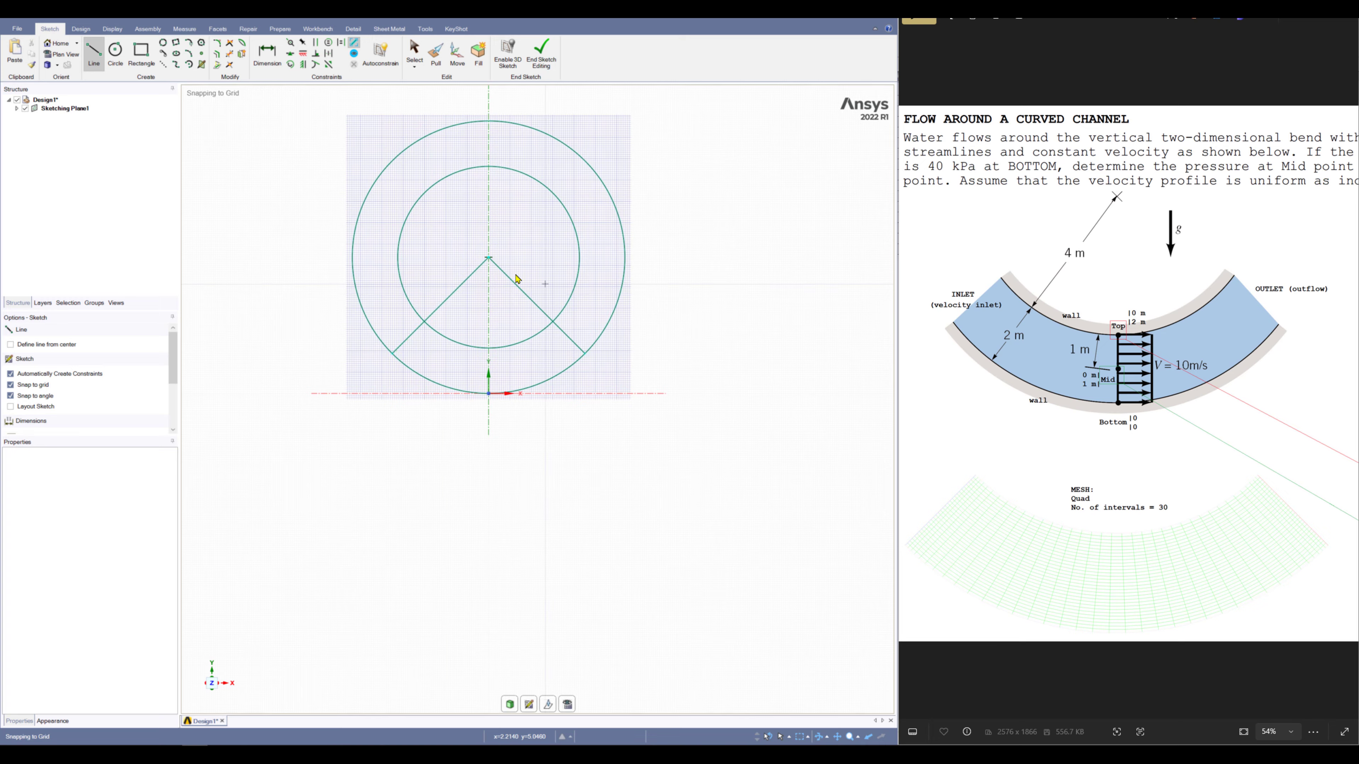
key("s")
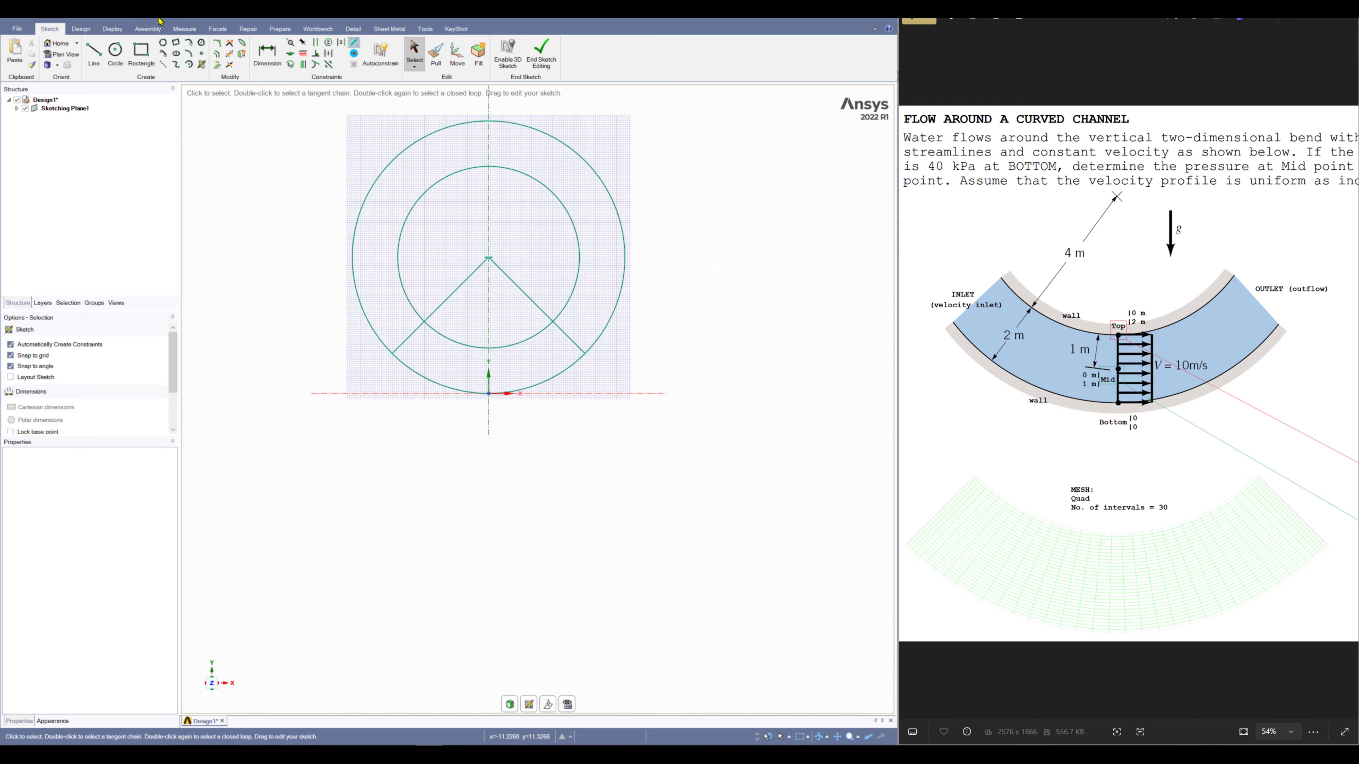
Step: Measure the angle between the two radial lines
left_click(182, 29)
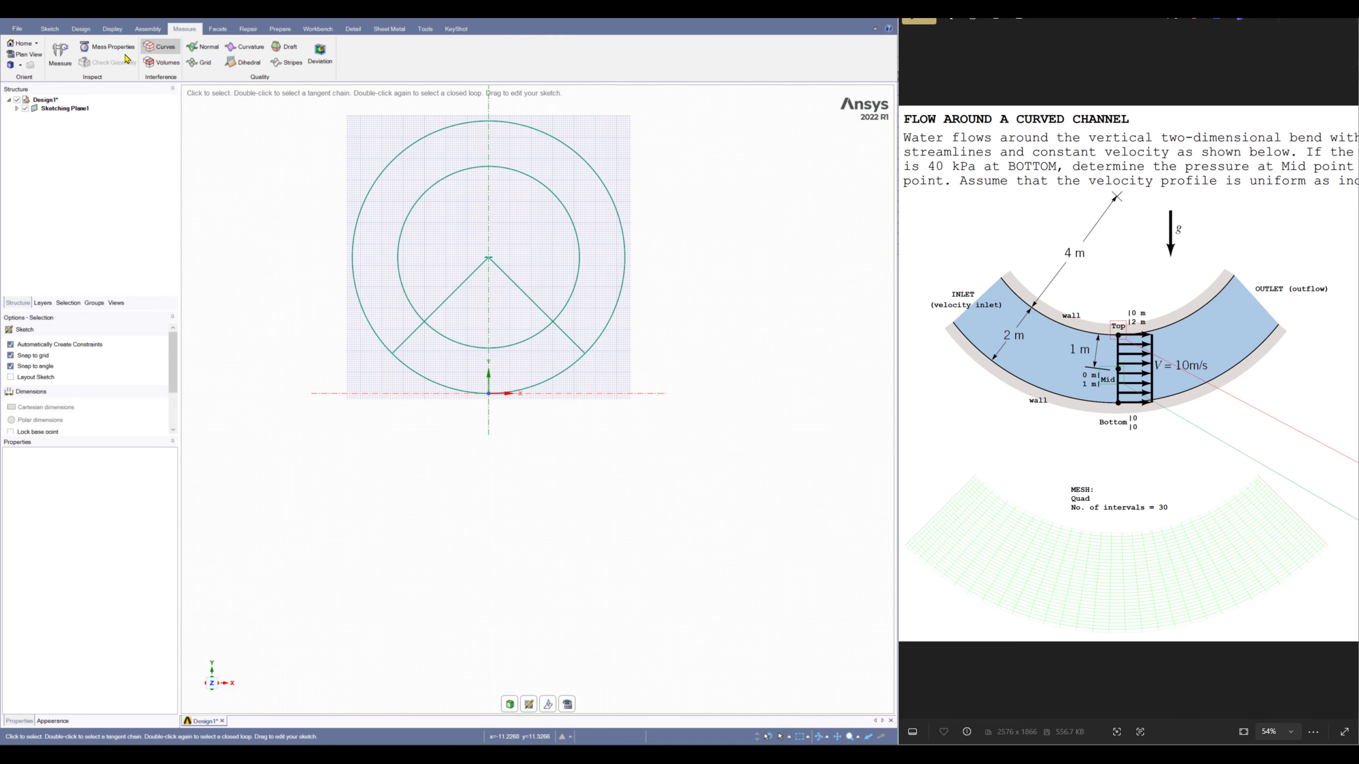
left_click(59, 58)
left_click(474, 283)
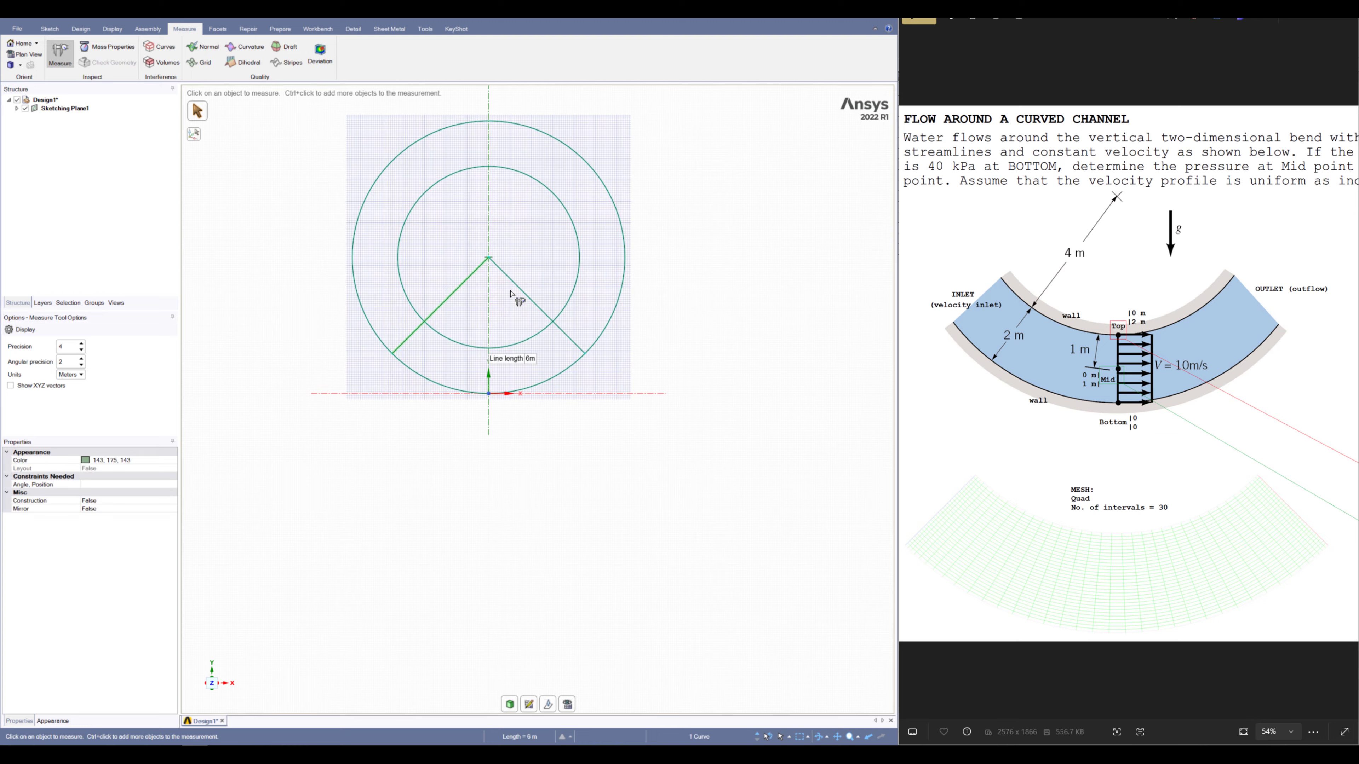
left_click(528, 300, "ctrl")
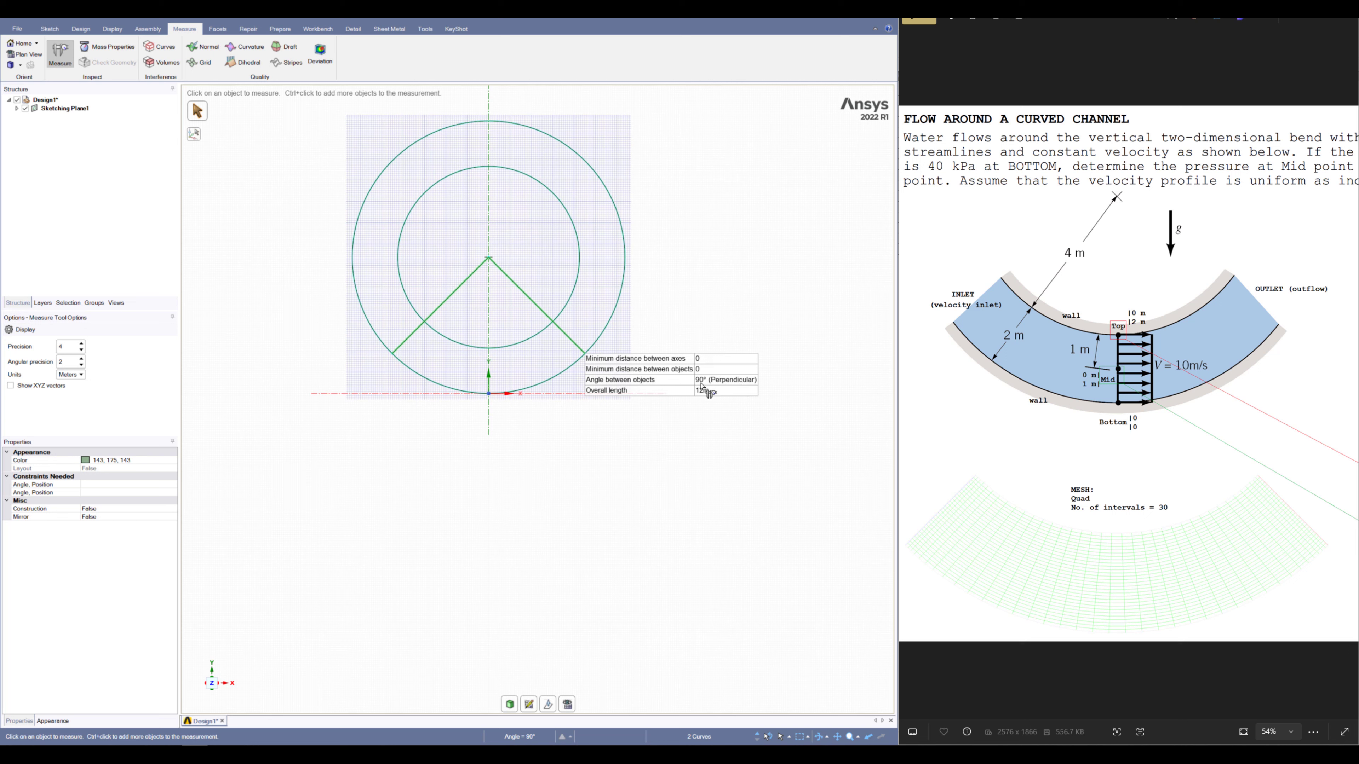
left_click(595, 499)
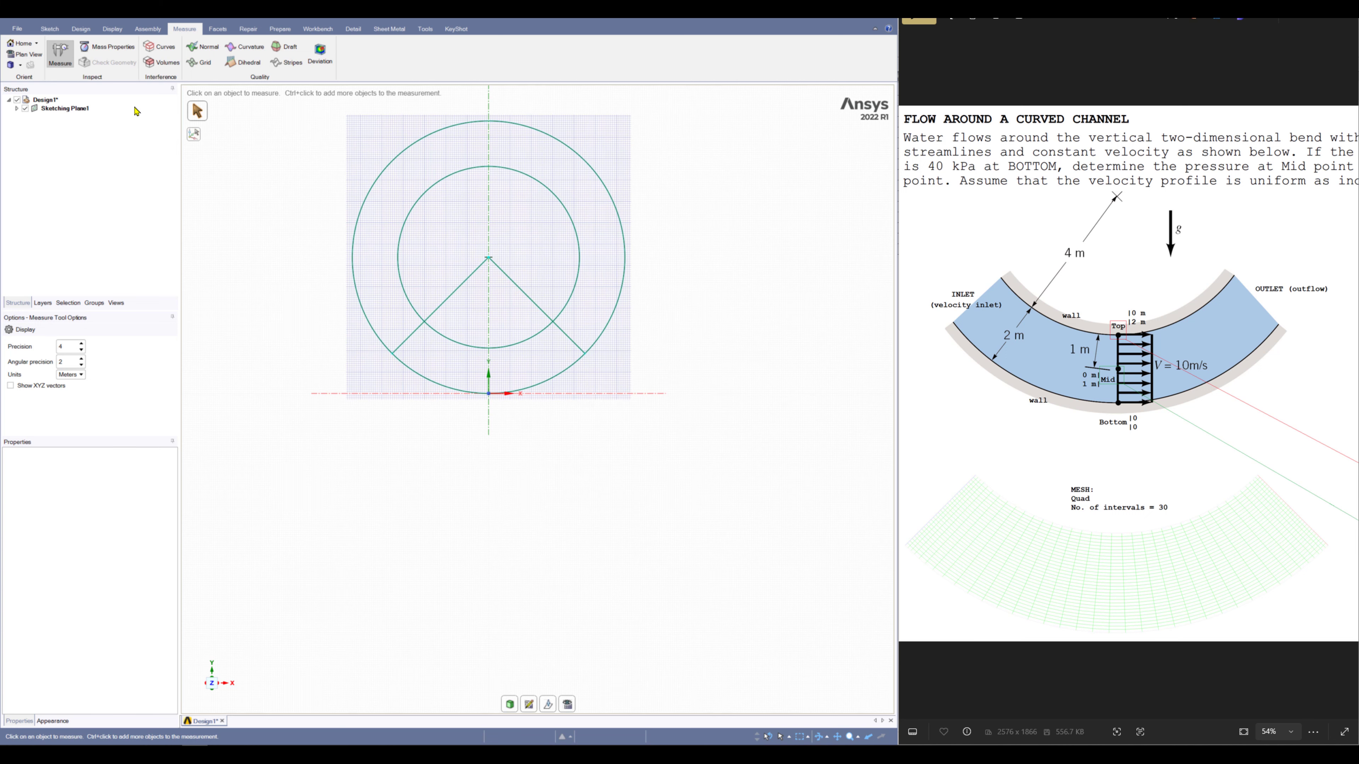
Step: Trim away the parts of both circles that lie outside the lower wedge between the radial lines
left_click(54, 29)
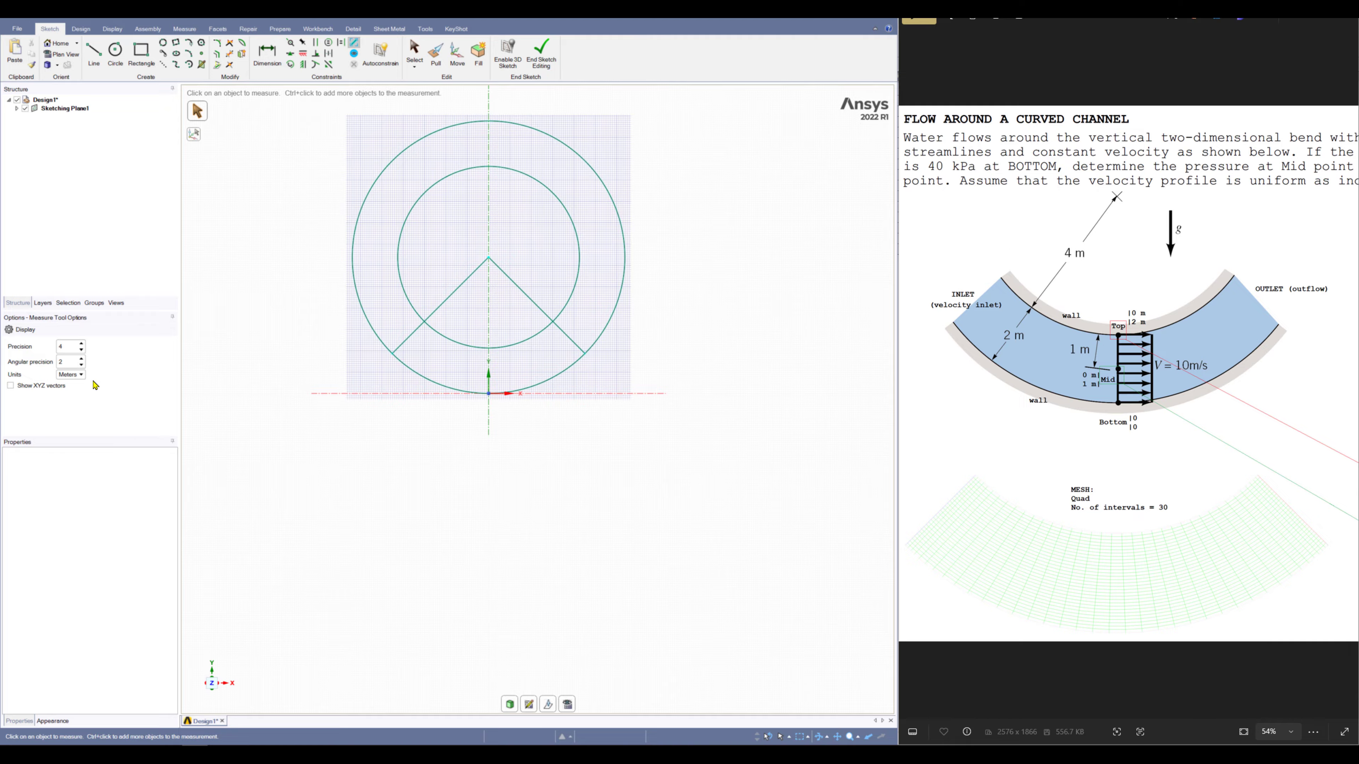
key("s")
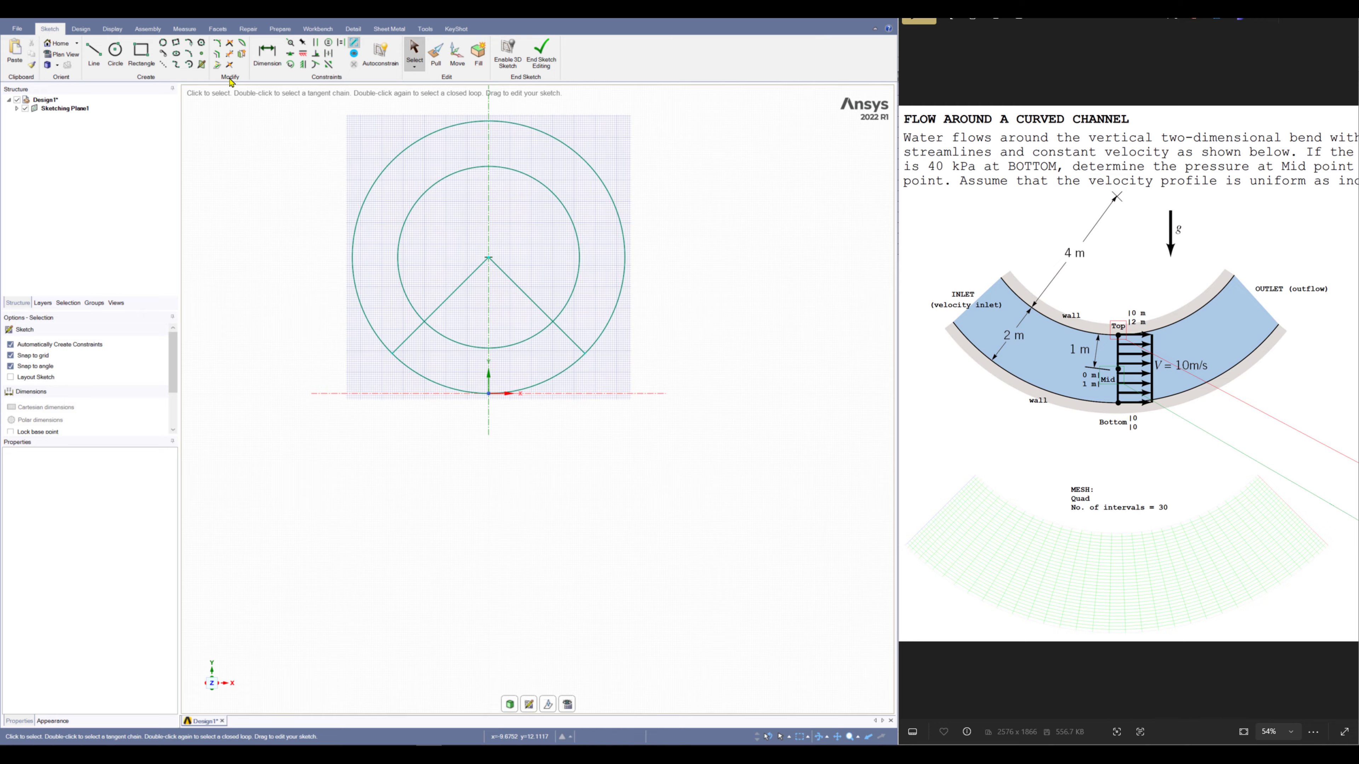
key("ctrl")
key("ctrl")
left_click(229, 57)
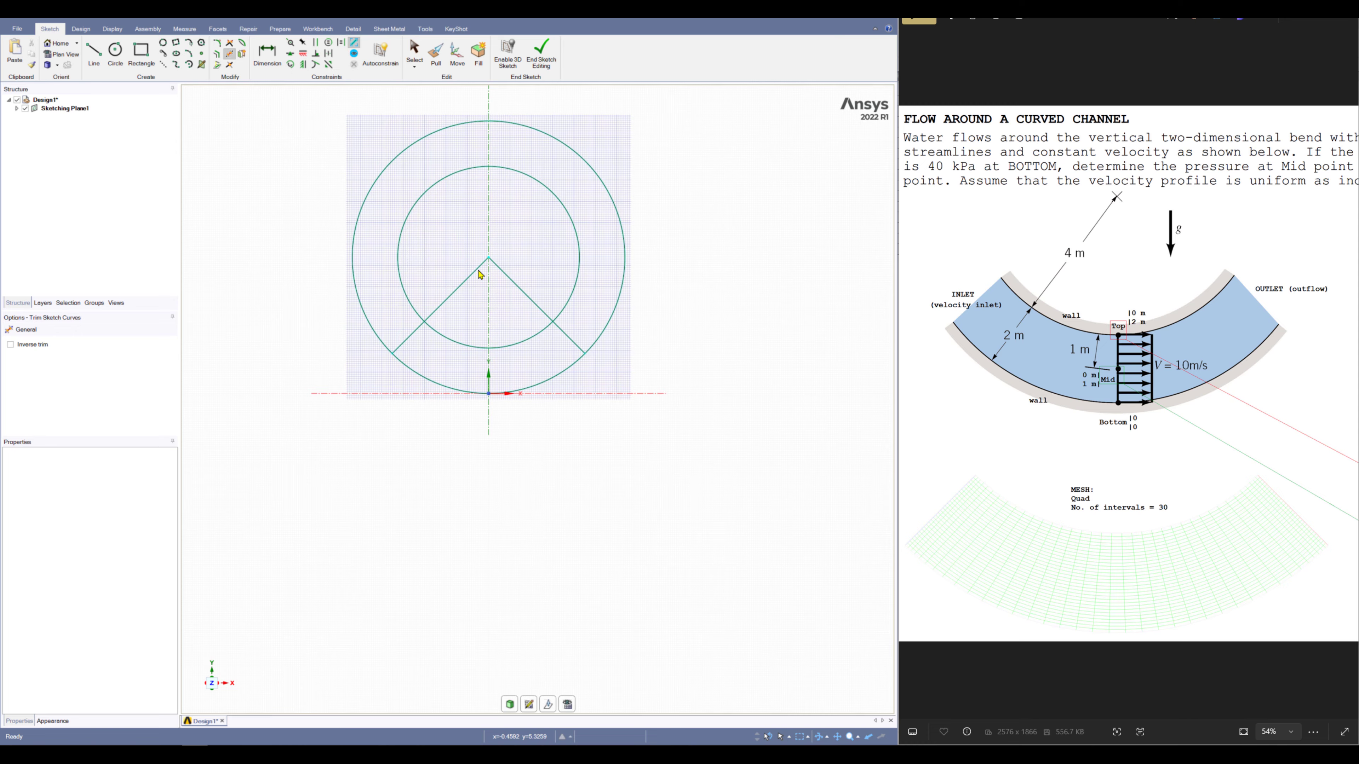
left_click(400, 250)
left_click(359, 214)
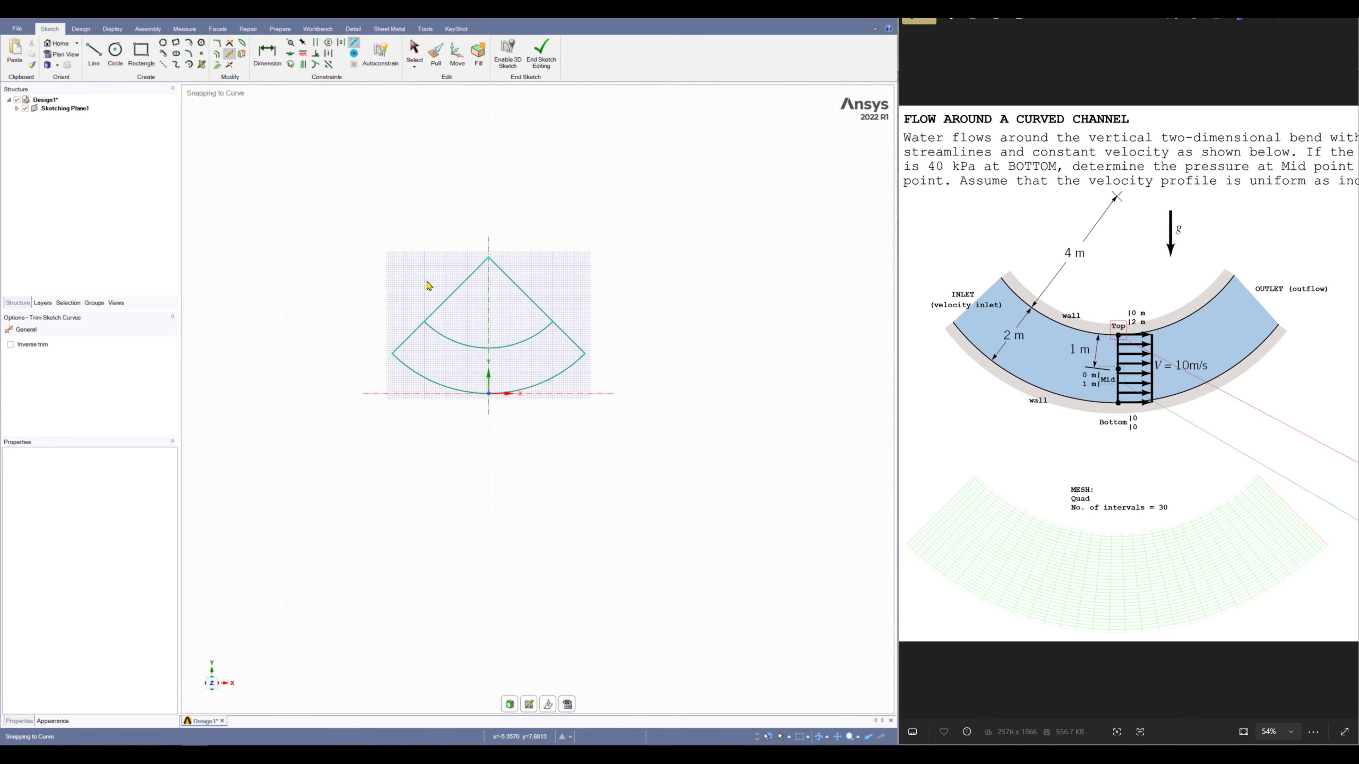
Step: Trim both radial lines inside the inner arc, leaving only the closed outline of the curved channel
left_click(453, 296)
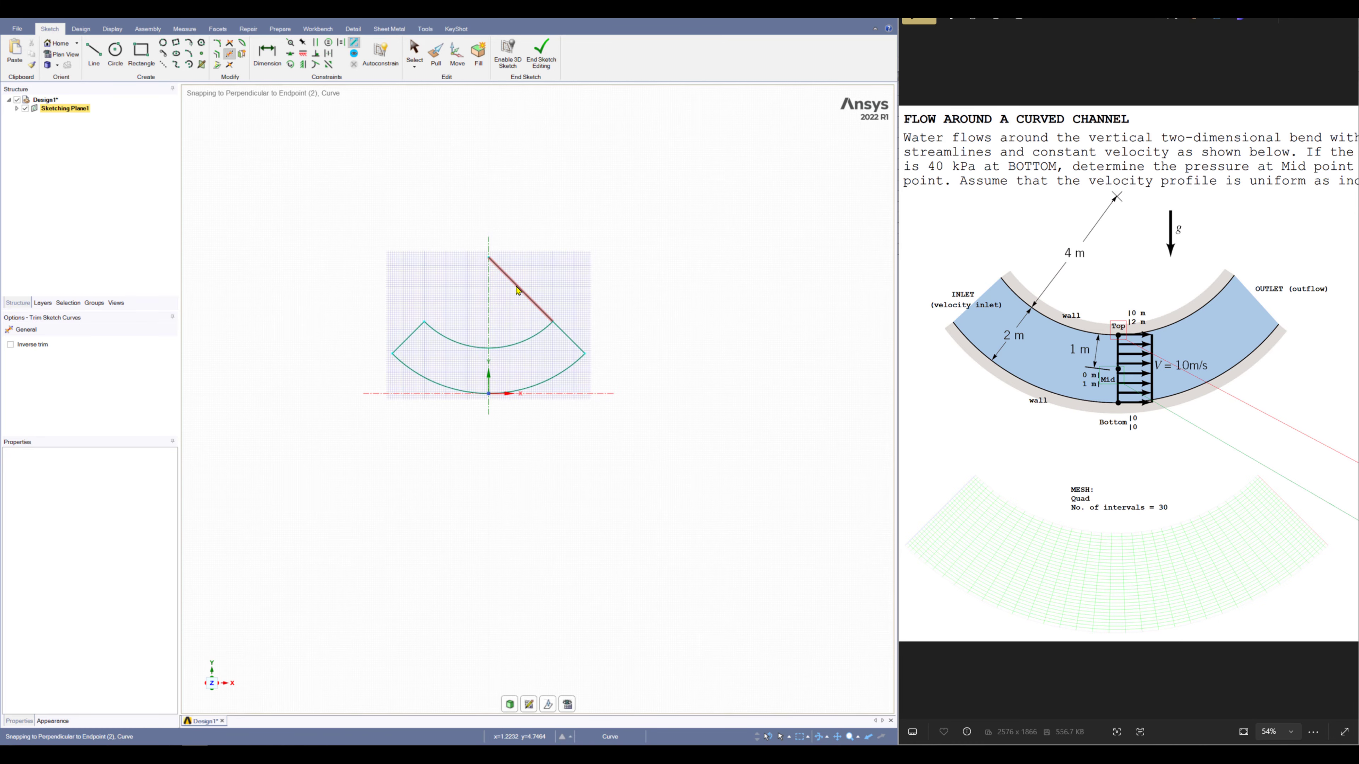
left_click(517, 290)
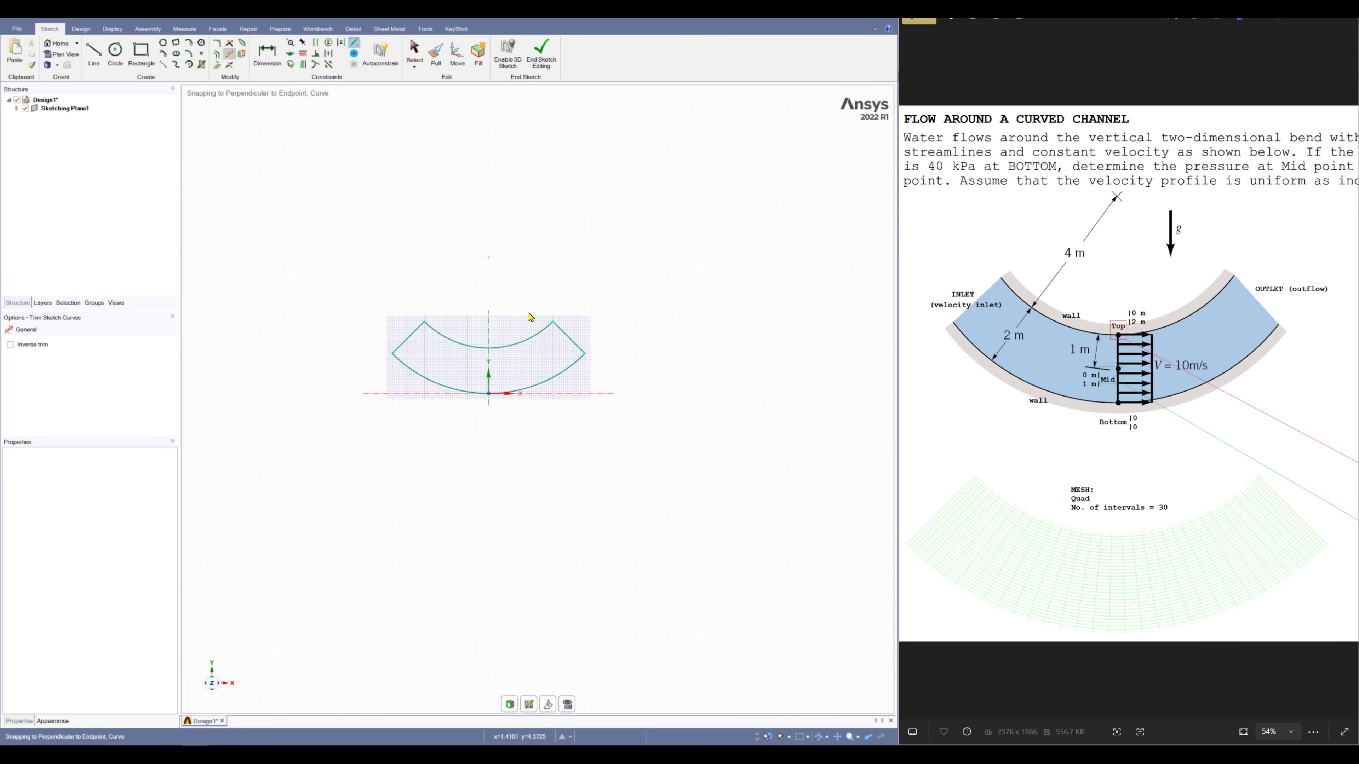
scroll(496, 369, "up", 5)
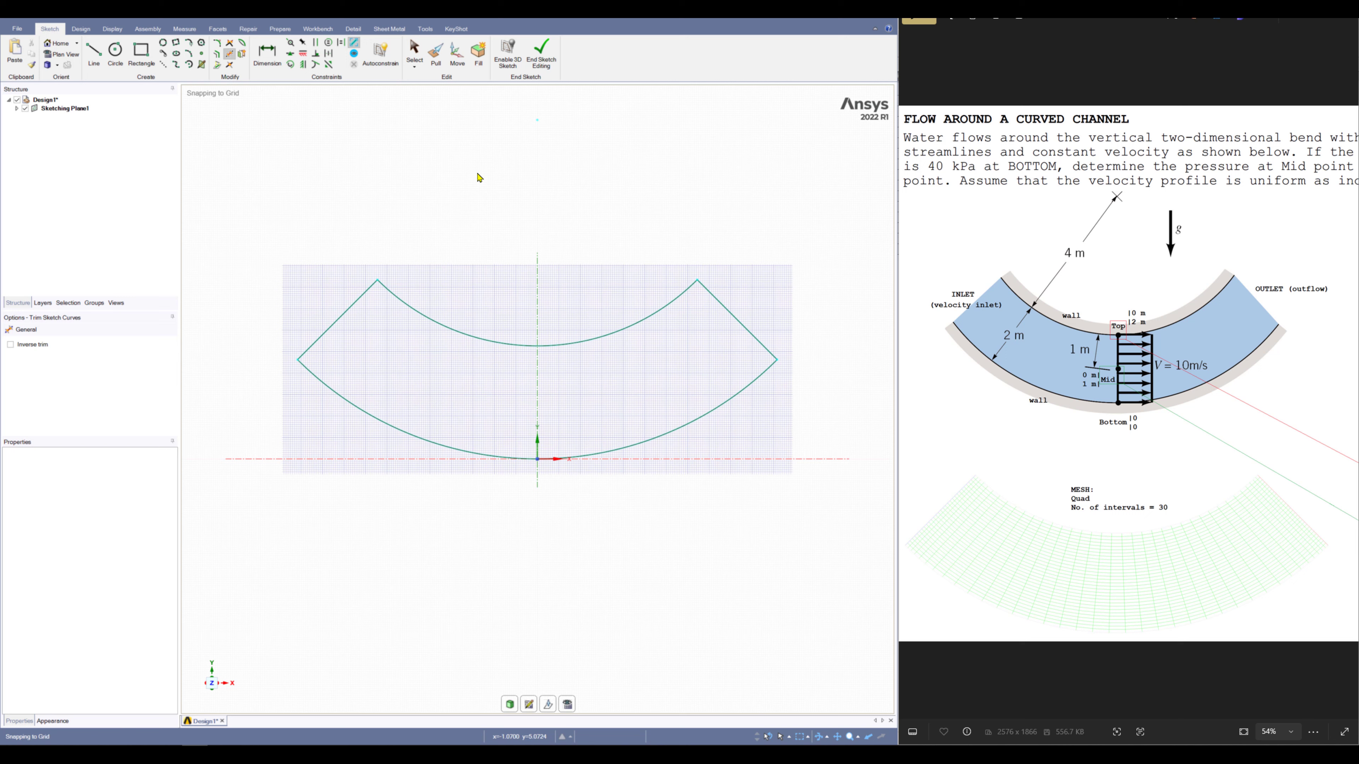
key("Escape")
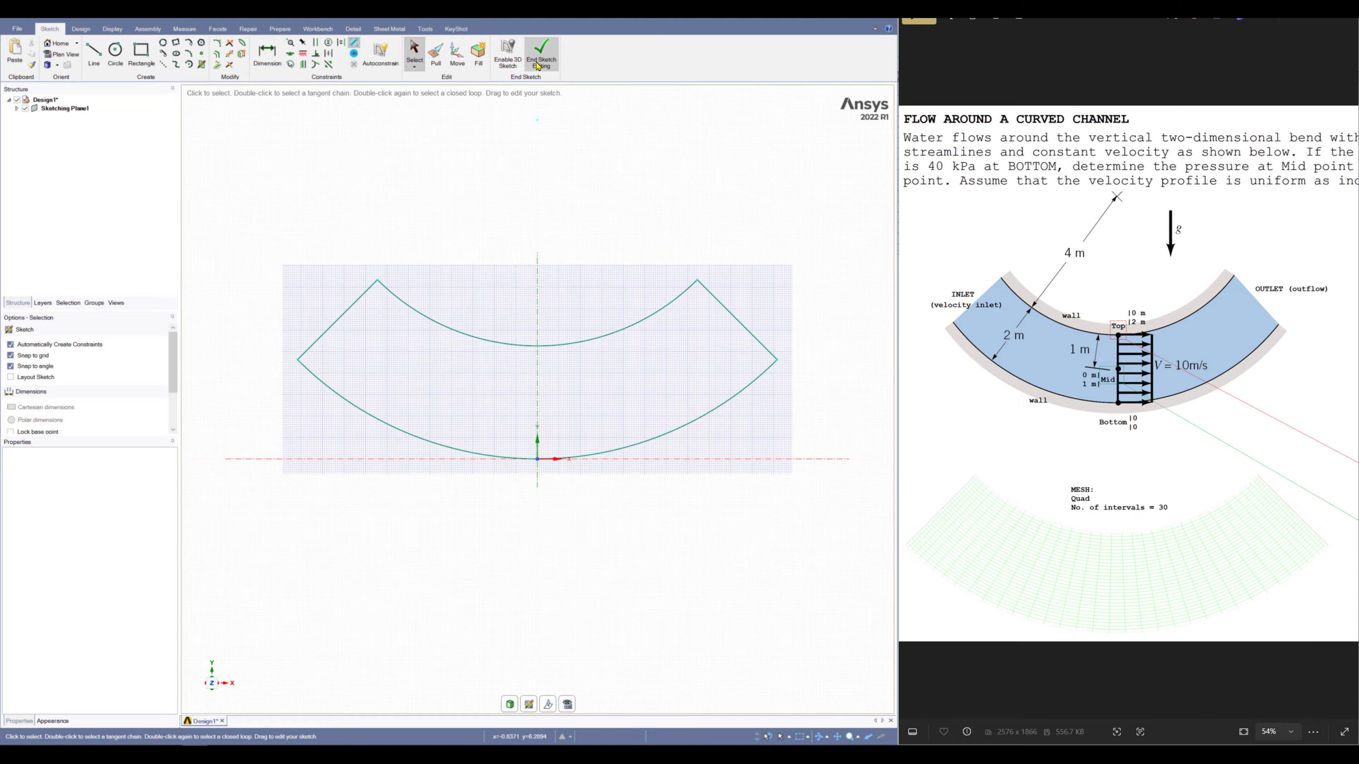
Step: End sketch editing to turn the closed channel outline into a surface body, and check the resulting surface
left_click(539, 62)
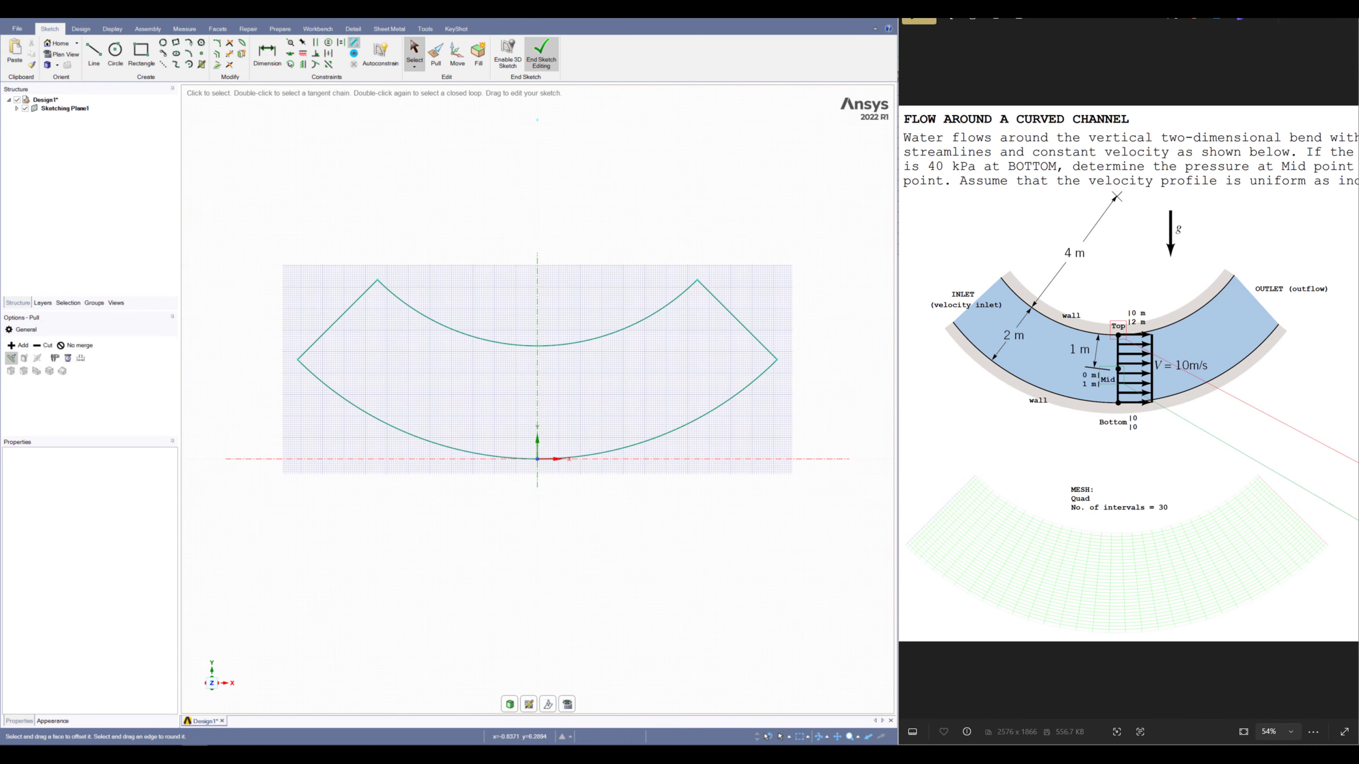
left_click(49, 110)
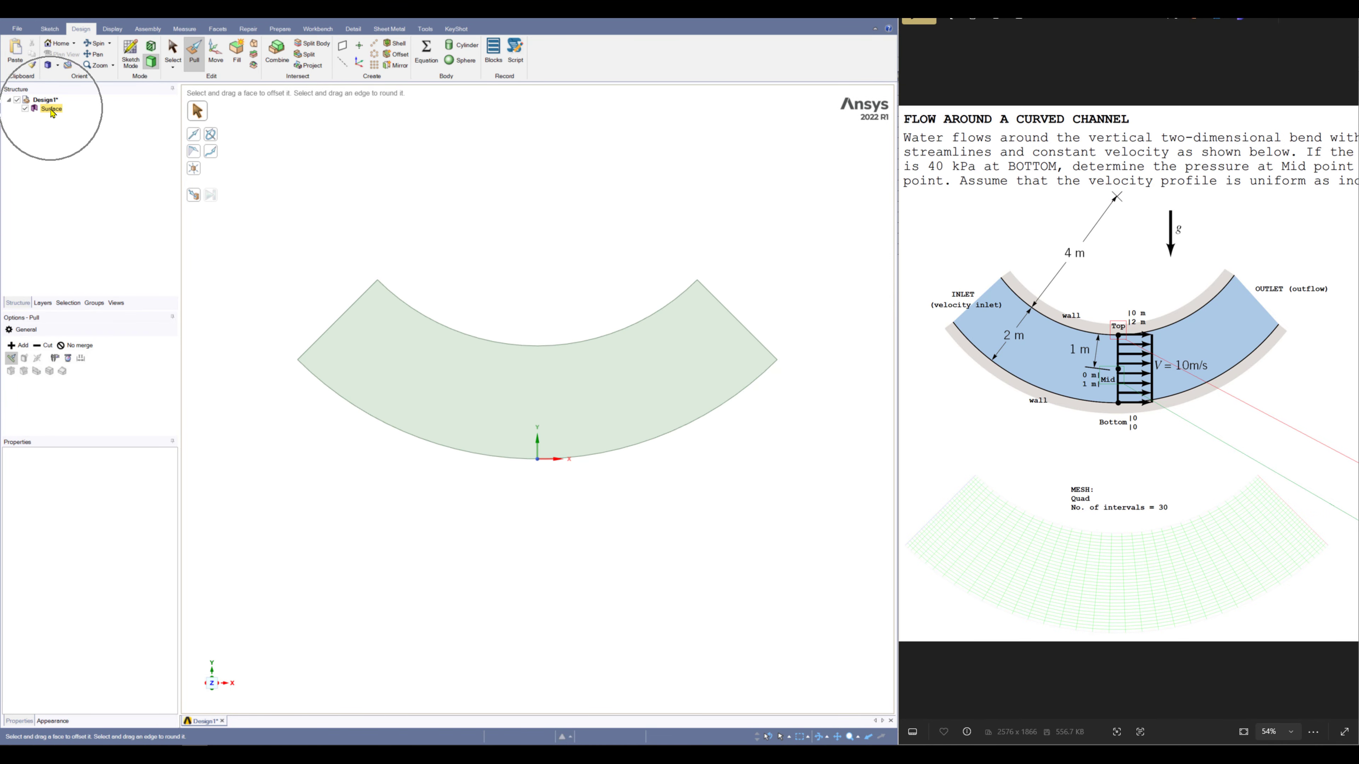
left_click(447, 352)
left_click(580, 273)
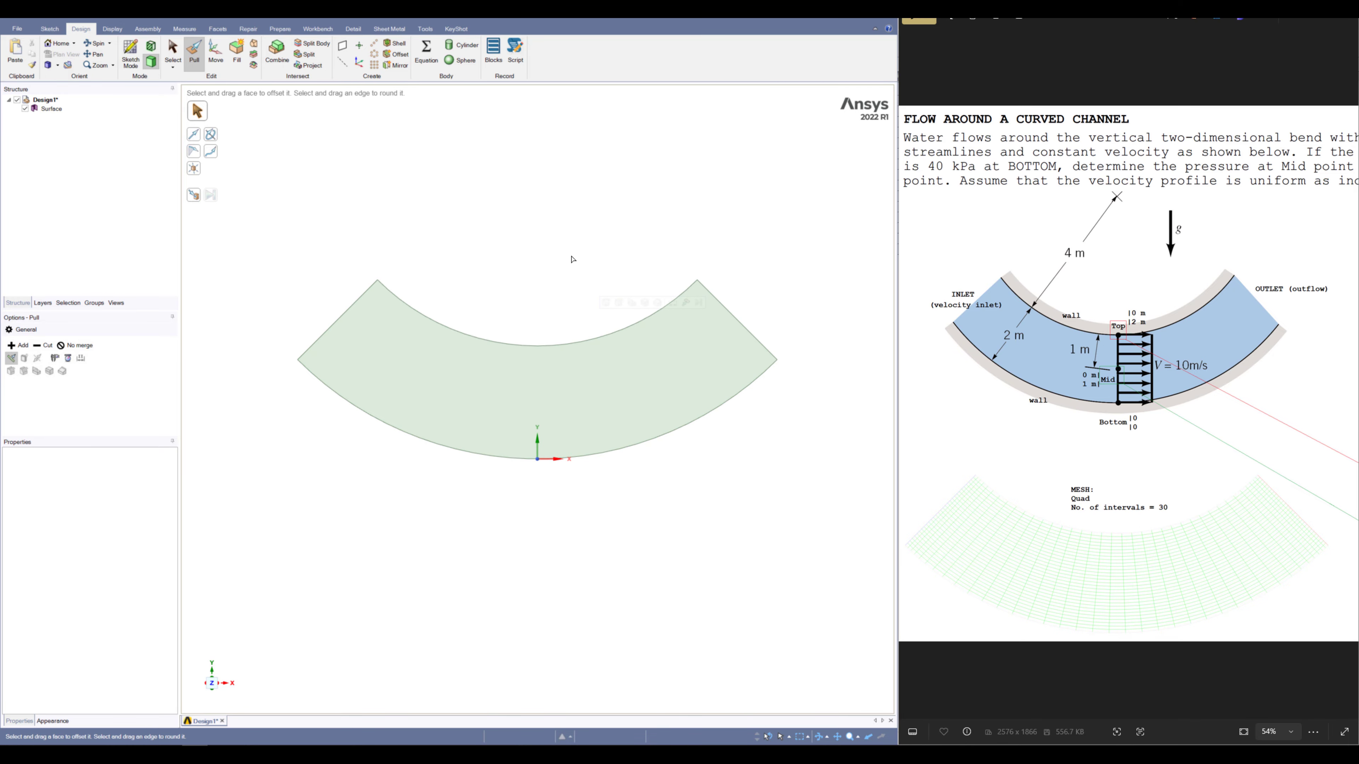
Step: Create a named selection called inlet from the channel's left straight edge
scroll(571, 257, "up", 1)
left_click(90, 304)
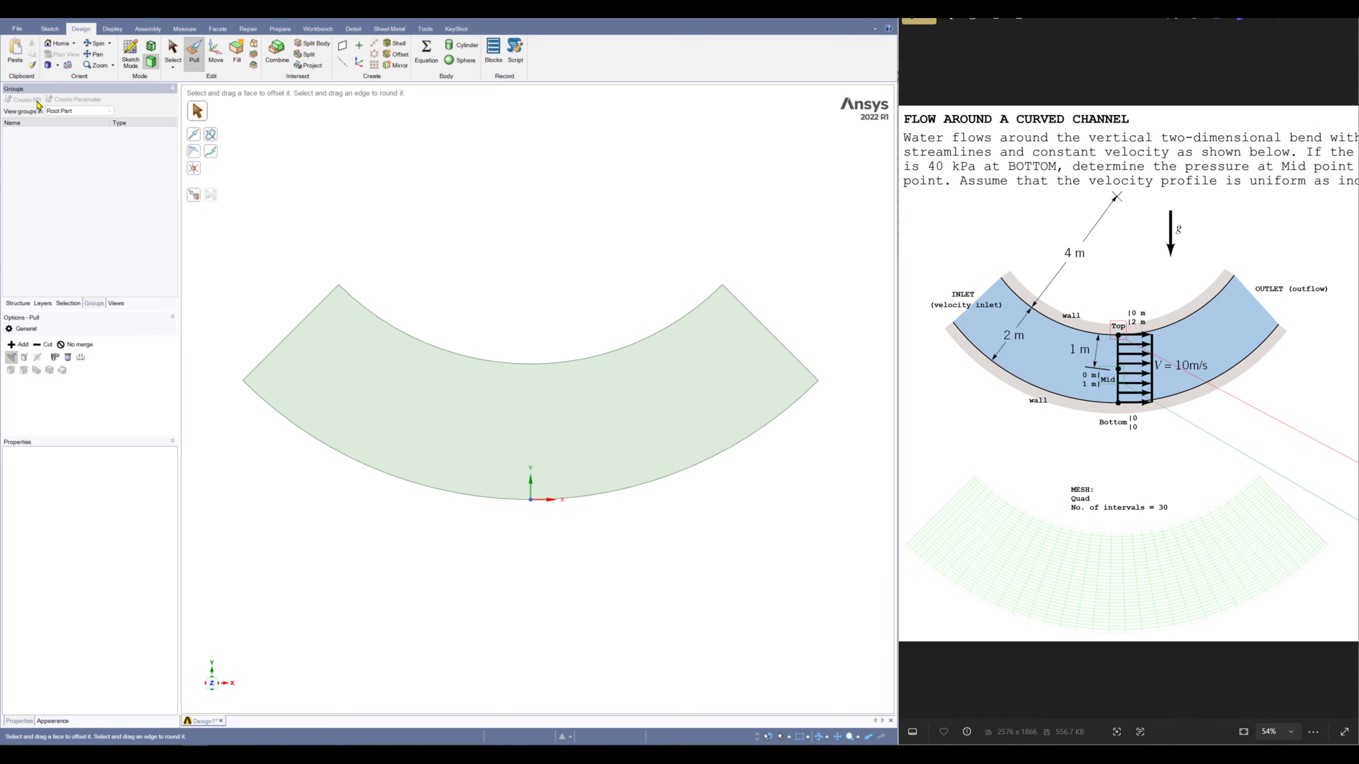
left_click(169, 54)
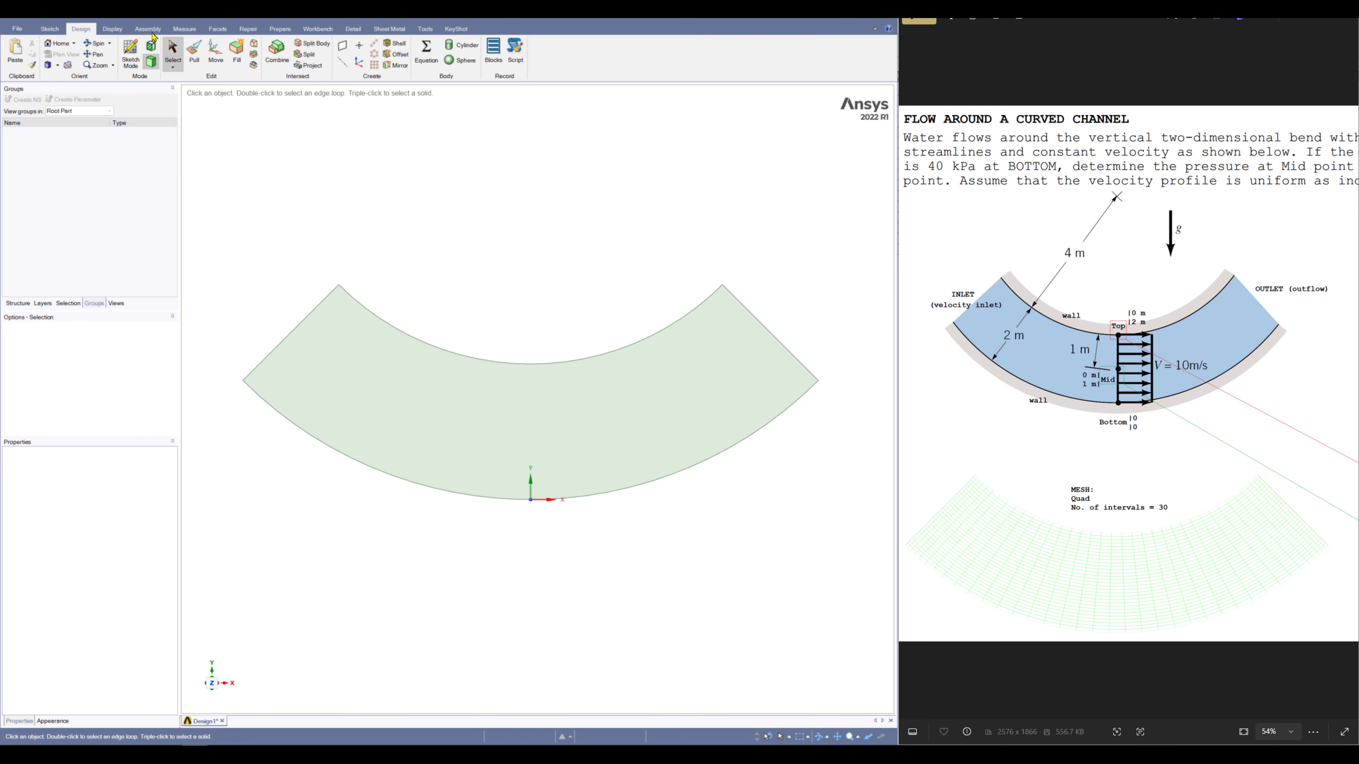
left_click(295, 328)
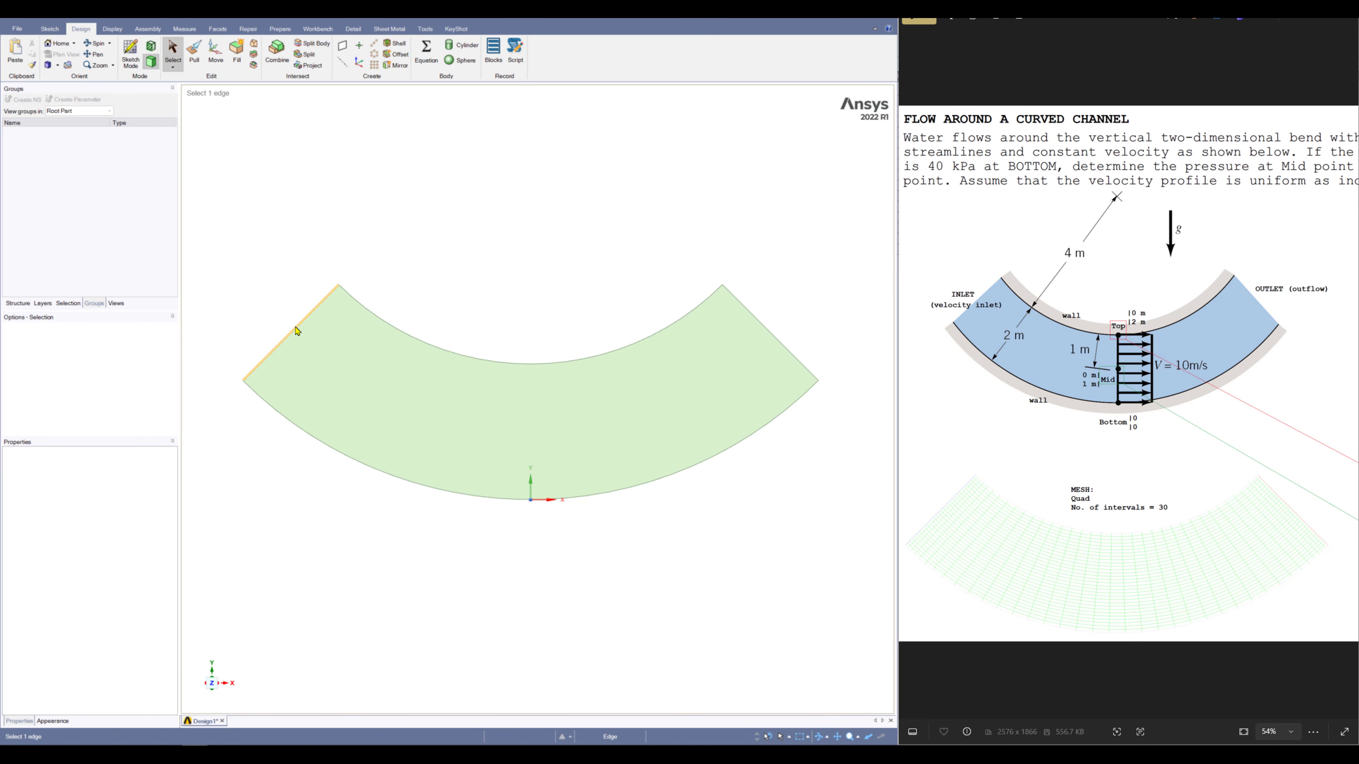
left_click(295, 328)
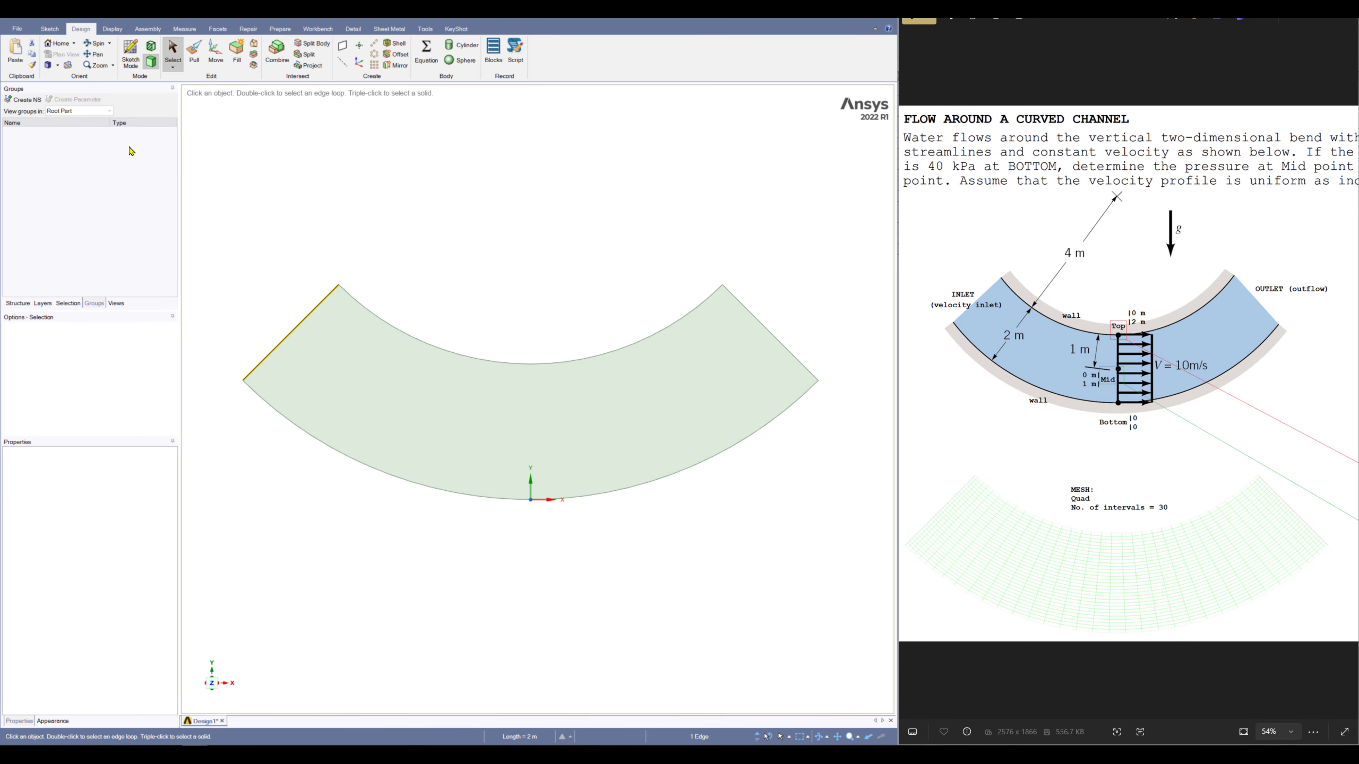
left_click(29, 100)
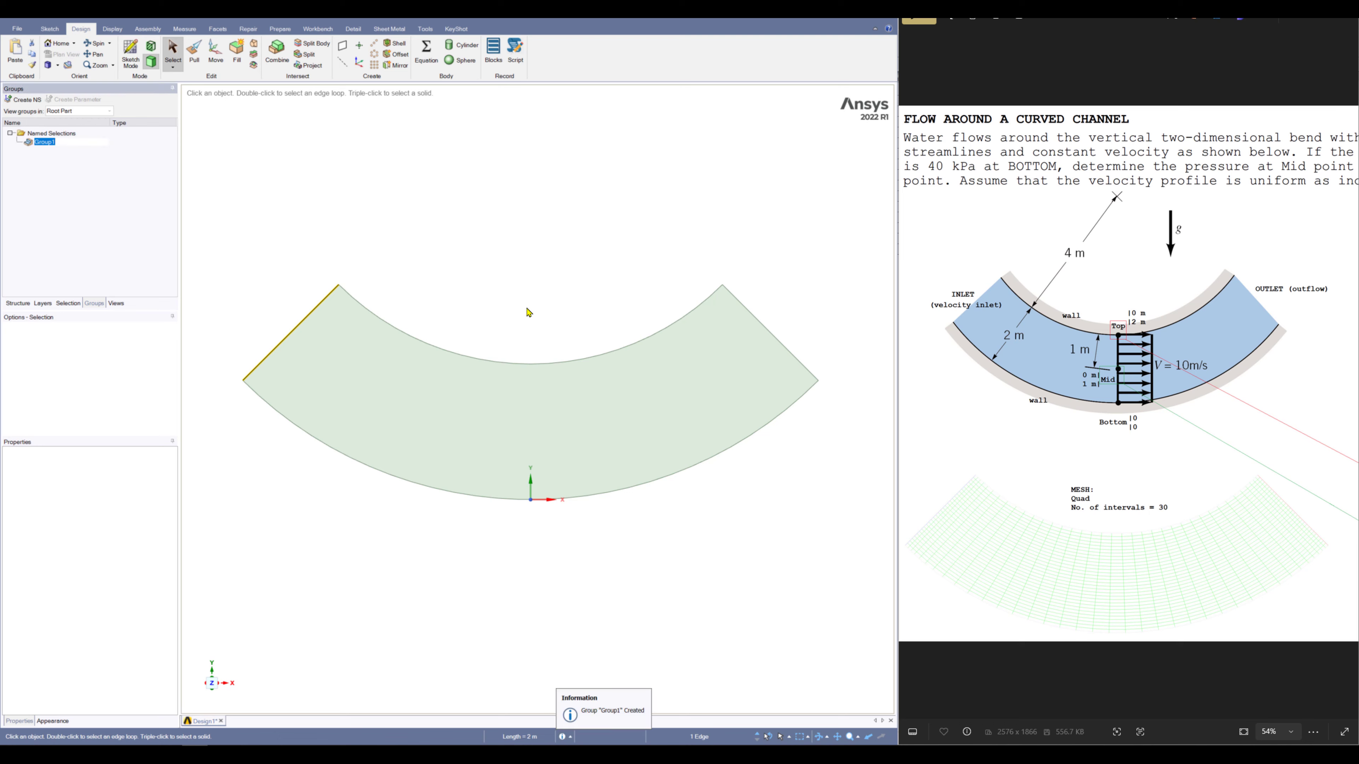
type("inlet")
Step: Create a named selection called outlet from the channel's right straight edge
left_click(771, 328)
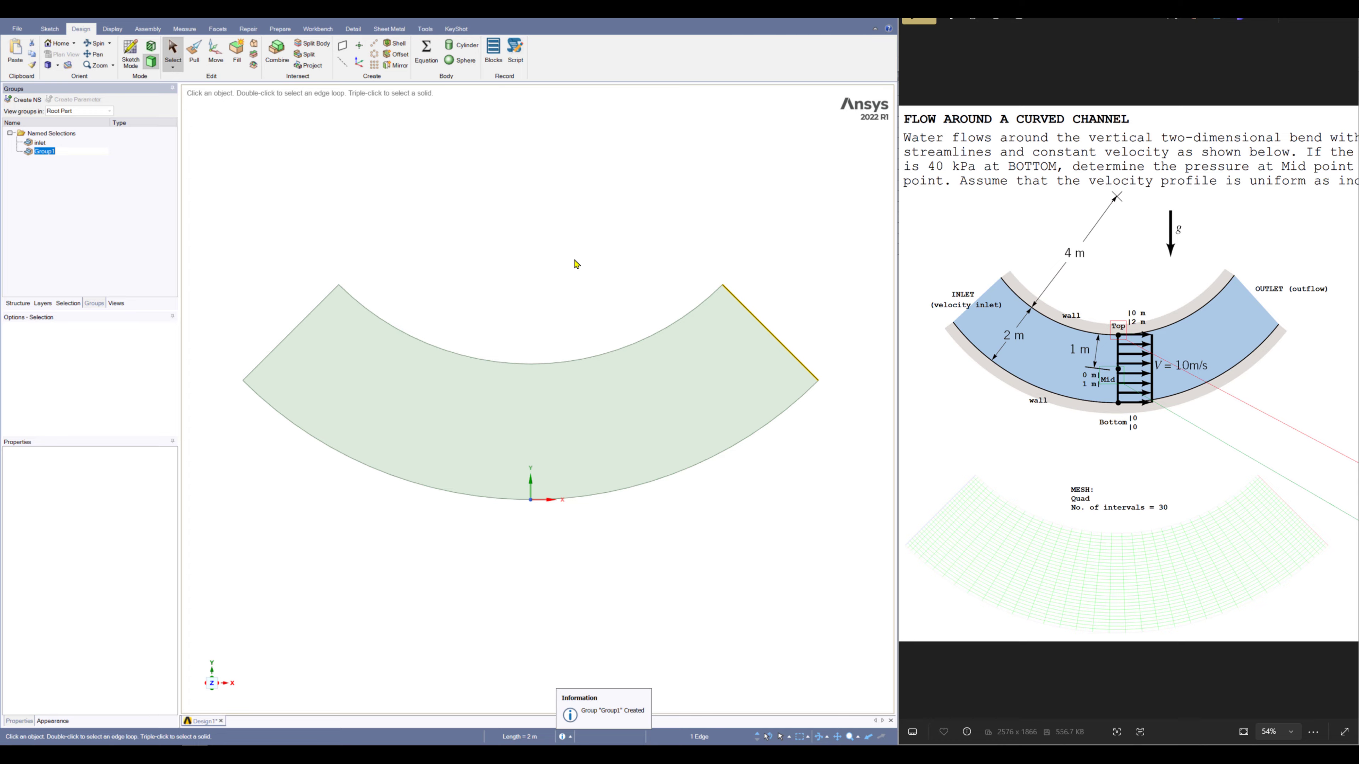
type("outlet")
key("Return")
Step: Create a named selection called wall from the channel's inner and outer curved edges
left_click(520, 364)
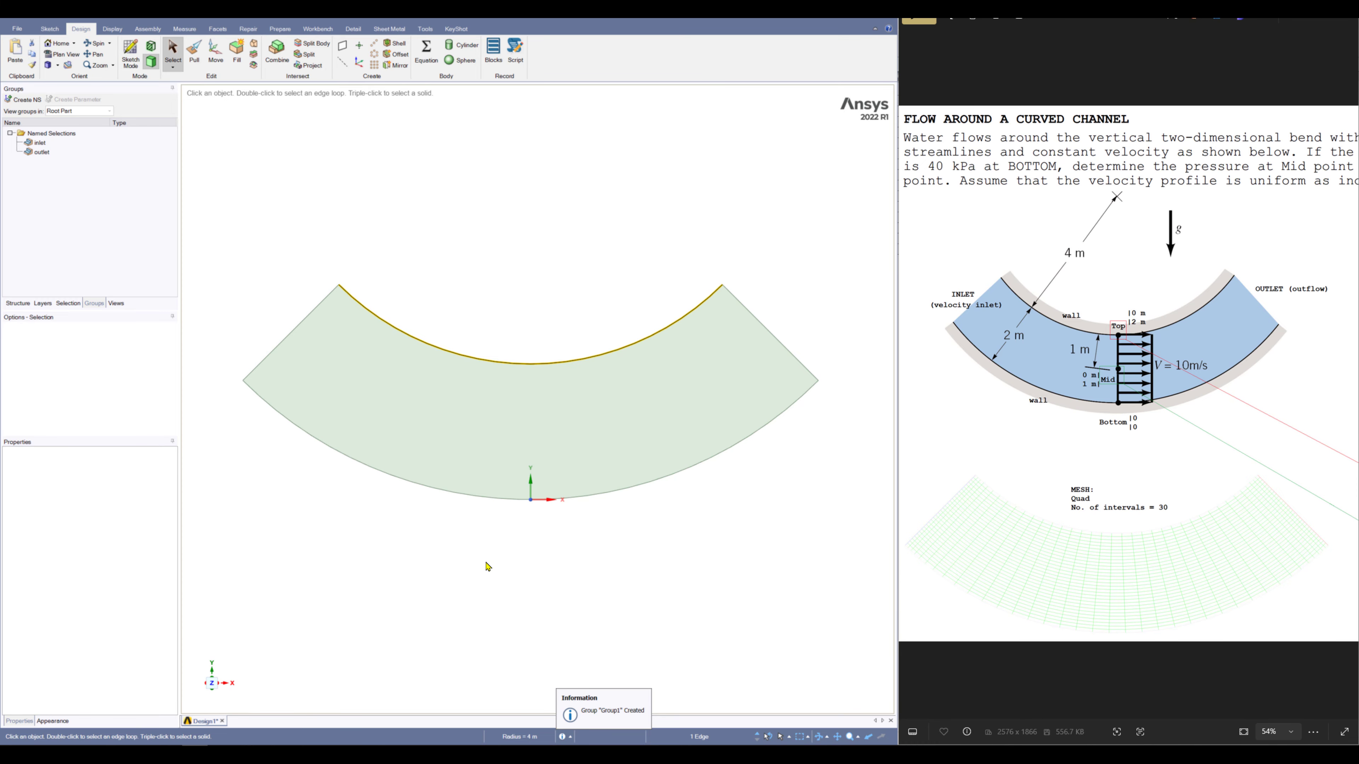
left_click(488, 502, "ctrl")
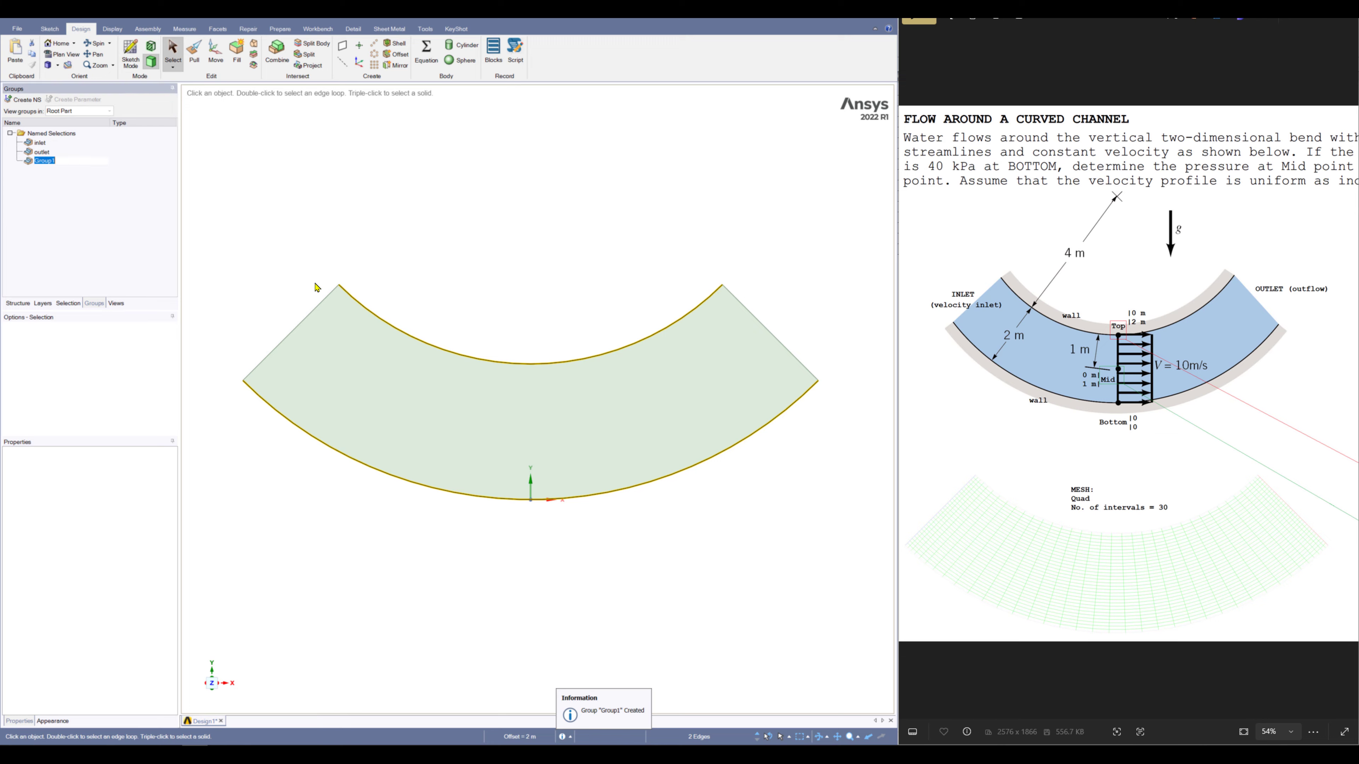
type("wall")
left_click(403, 250)
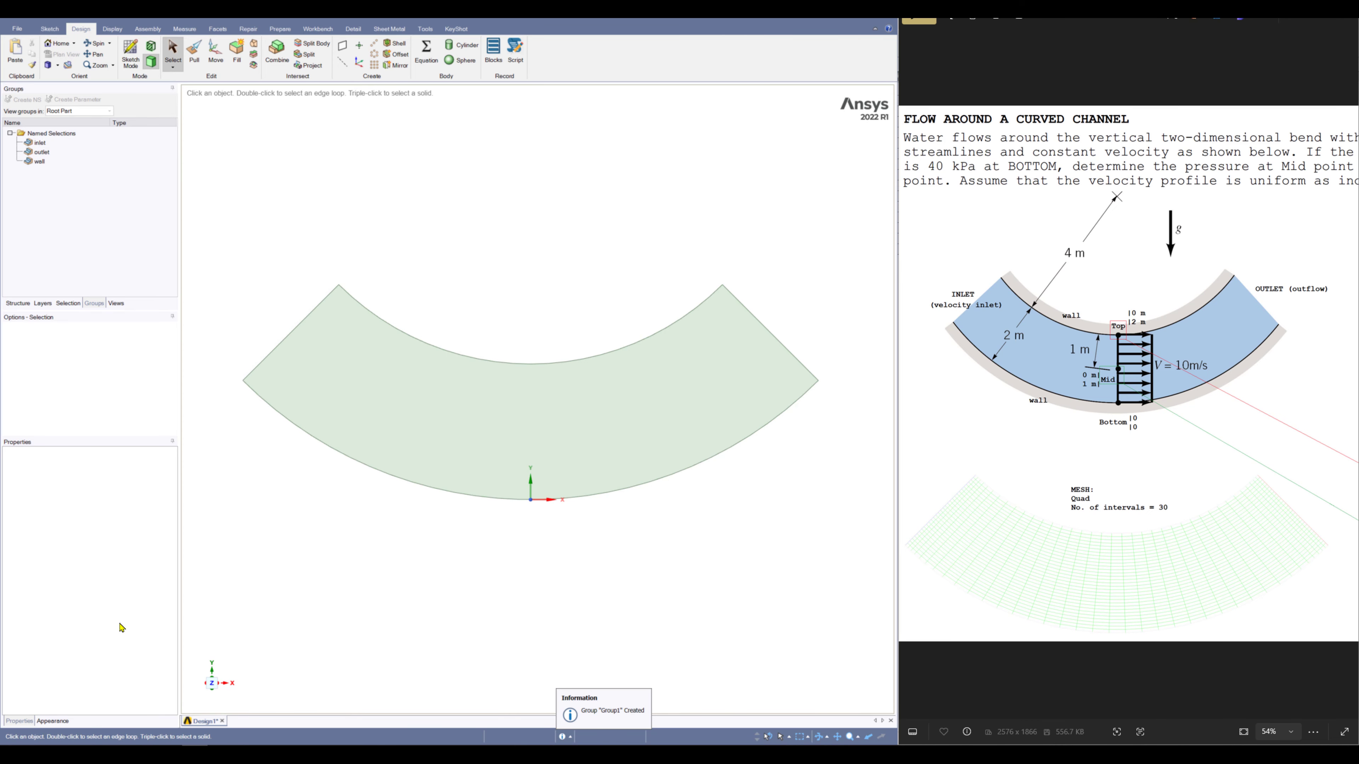
Step: Show the model's structure tree again and dismiss the reference problem image to uncover the Workbench project
left_click(16, 304)
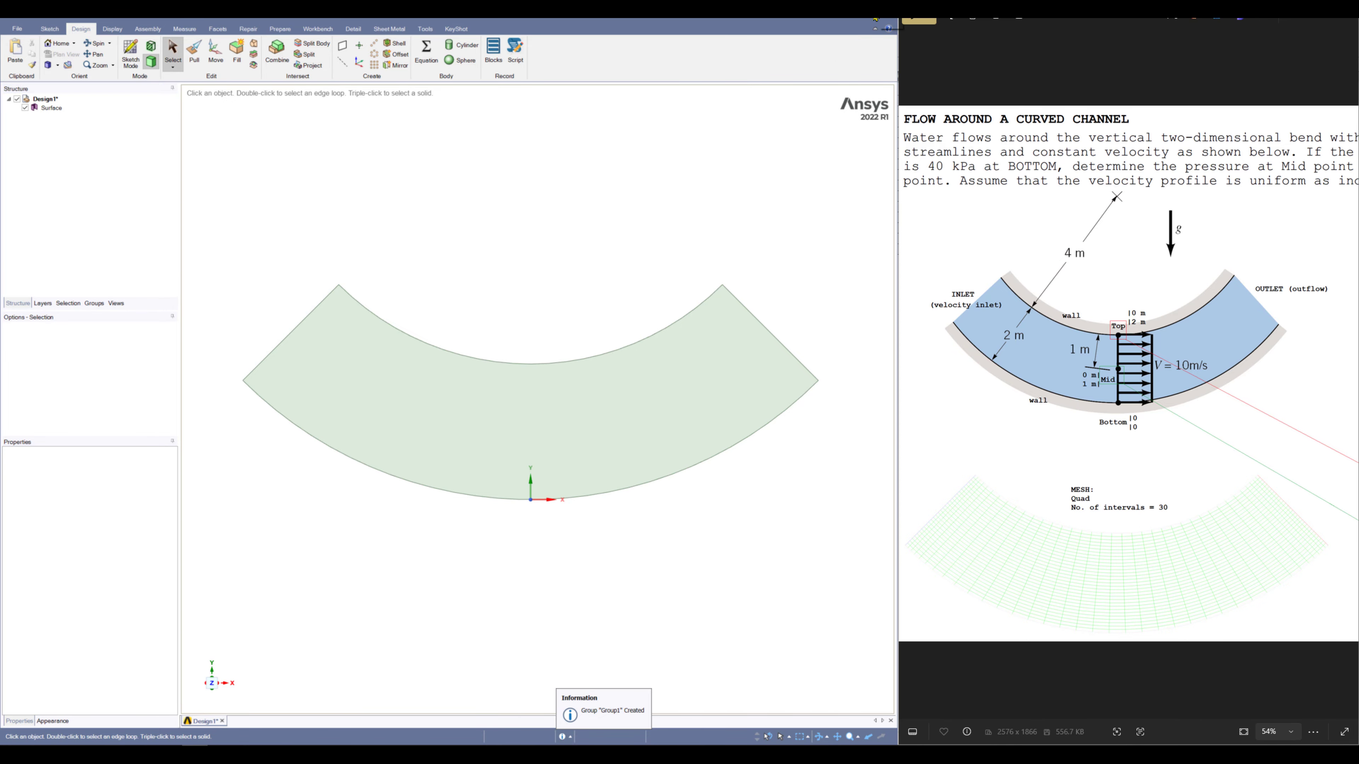
left_click(1289, 13)
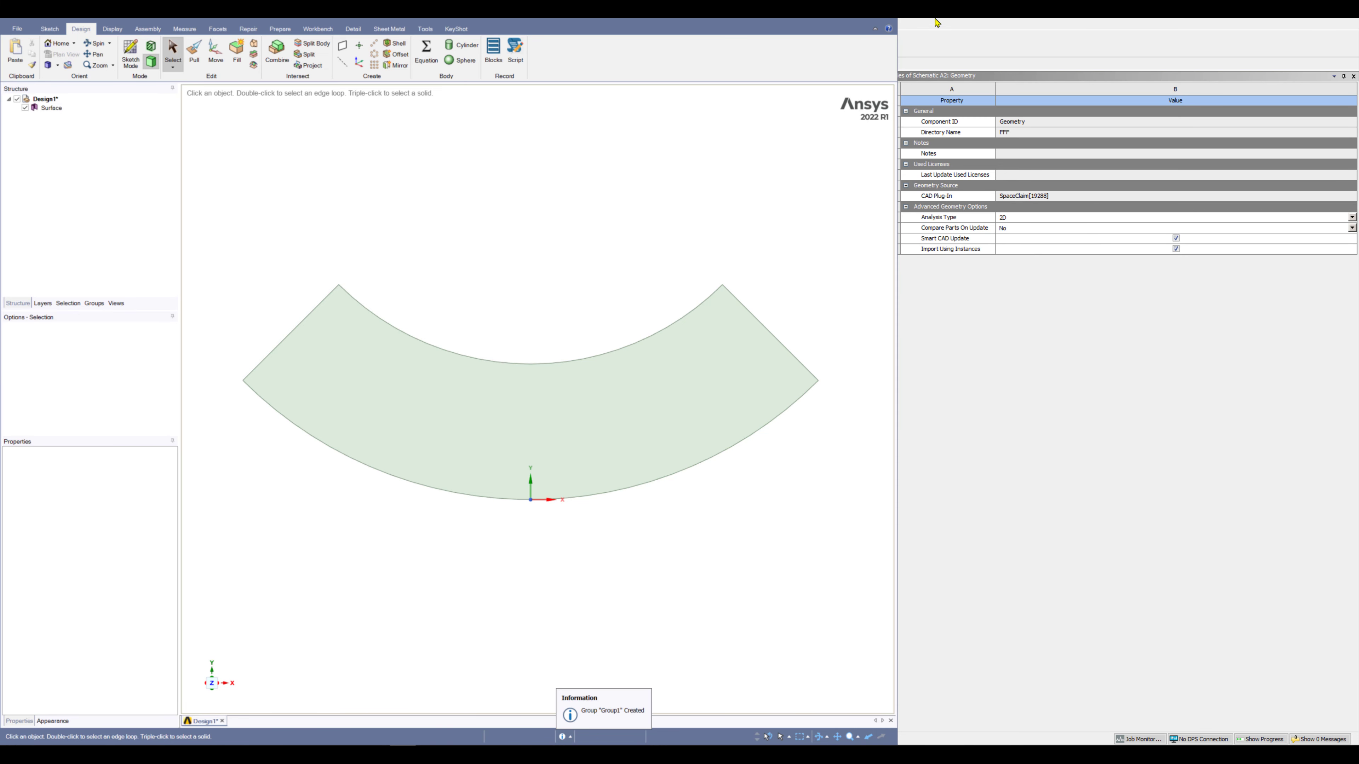
Step: Close the SpaceClaim geometry editor and save the Workbench project
left_click(886, 10)
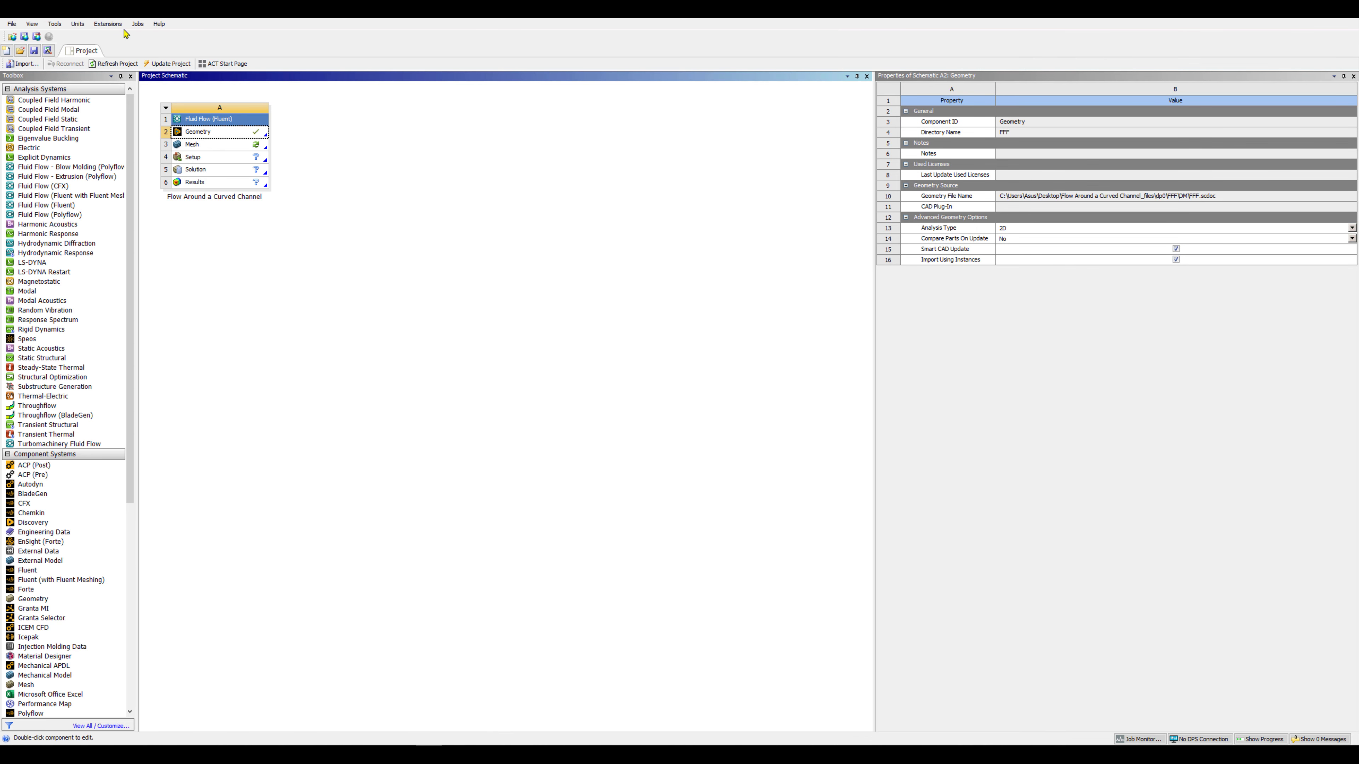
left_click(34, 52)
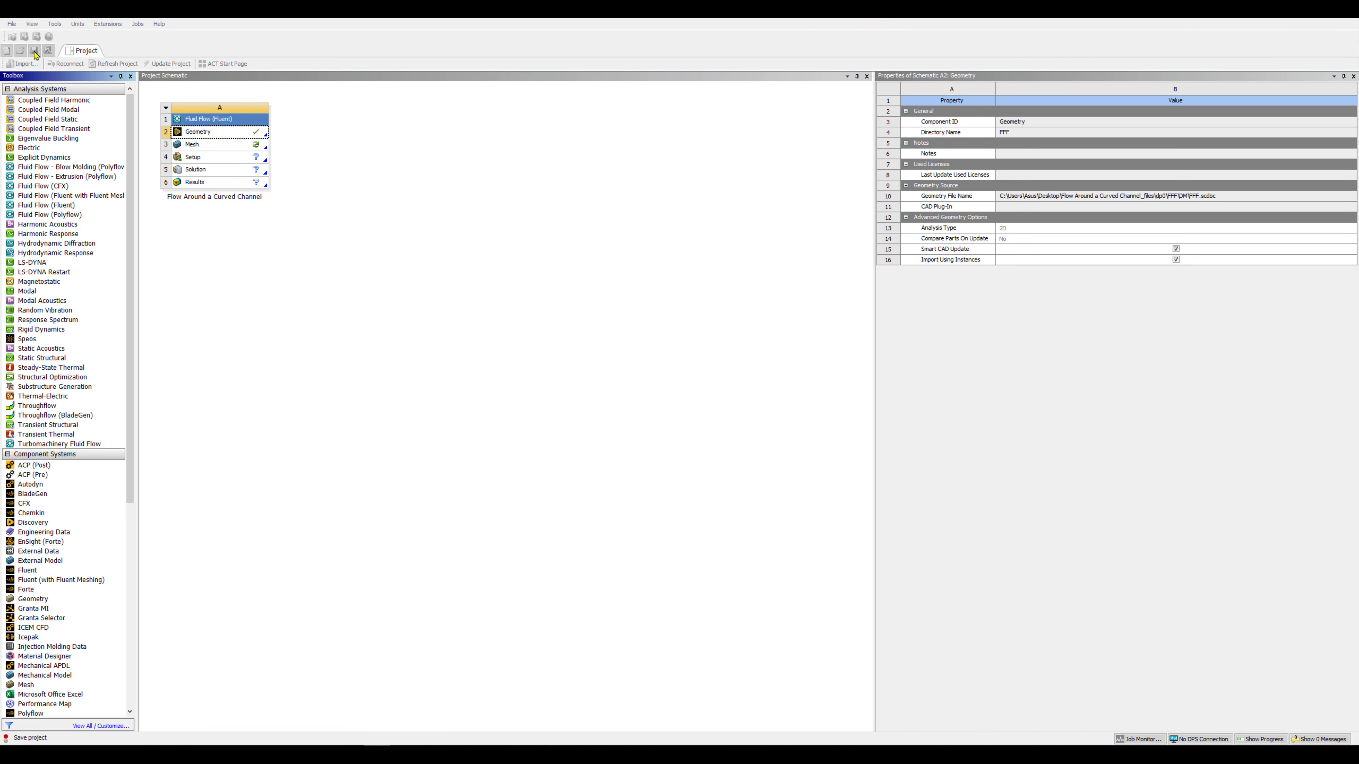
Step: Open the Mesh cell of the fluid flow system for editing and expand the model's named selections
left_click(208, 145)
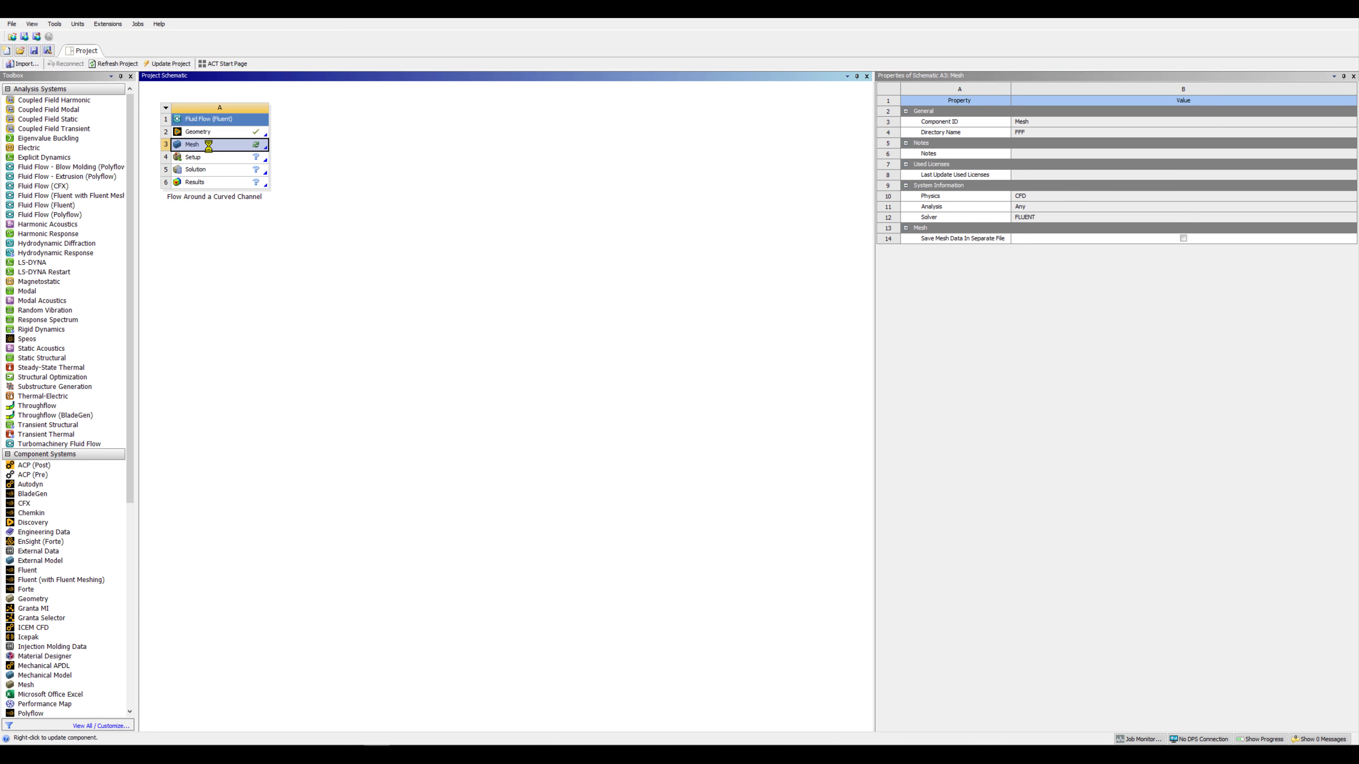
double_click(208, 147)
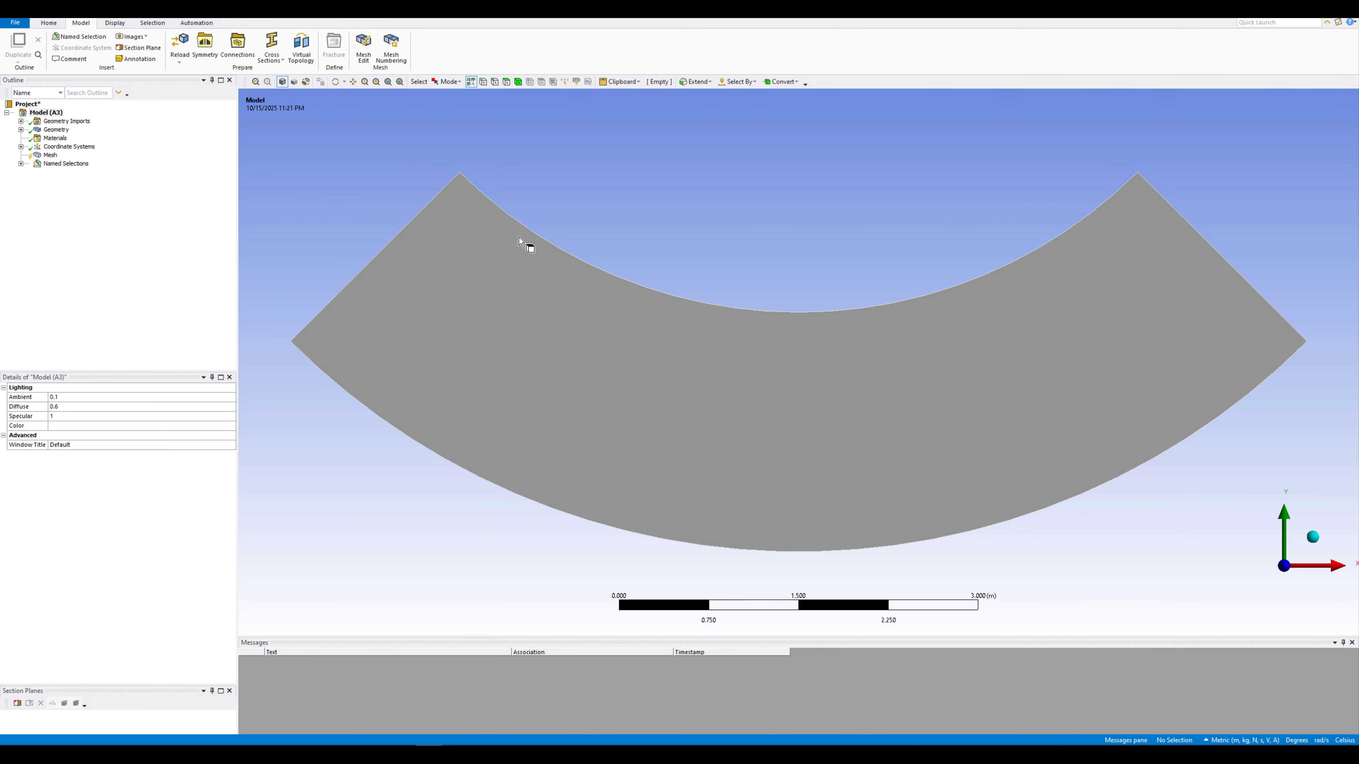
left_click(21, 163)
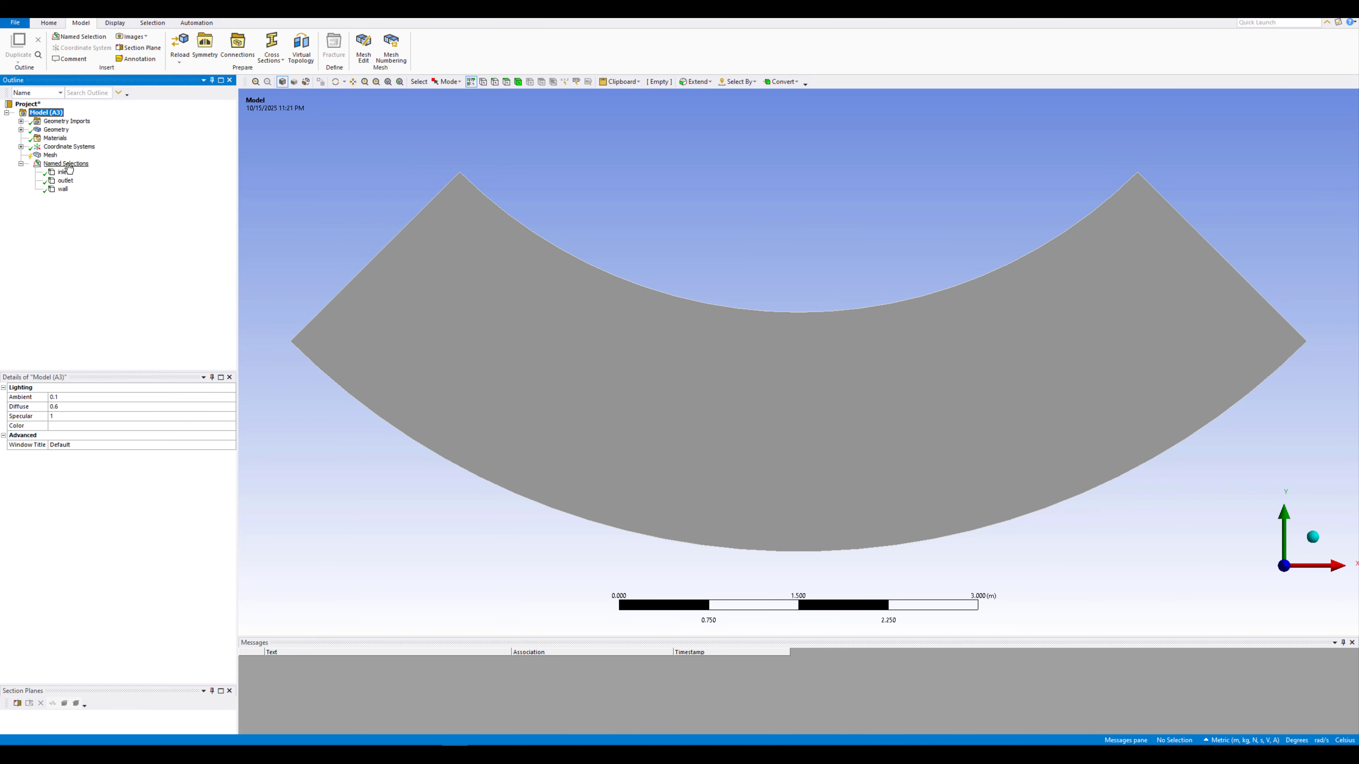
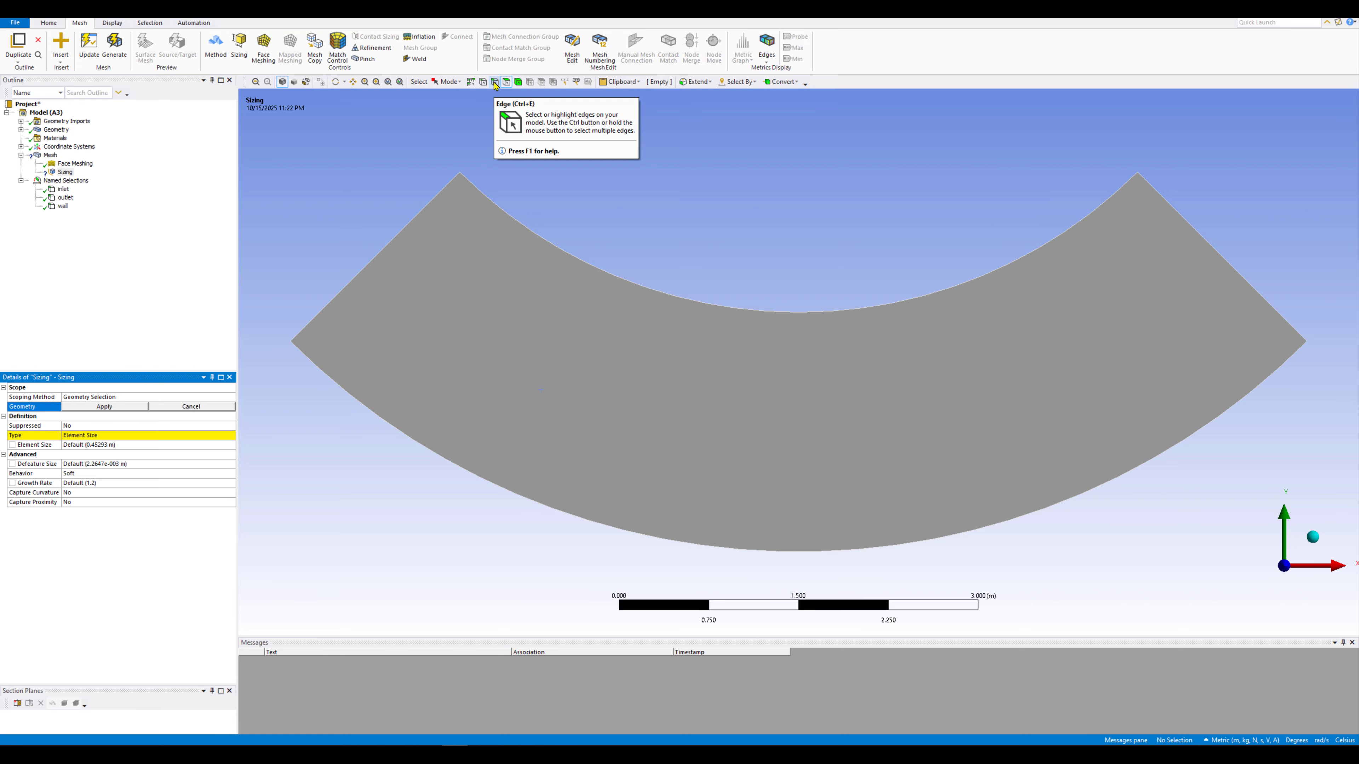
Step: Scope the mesh sizing control to all four boundary edges of the channel
left_click(495, 82)
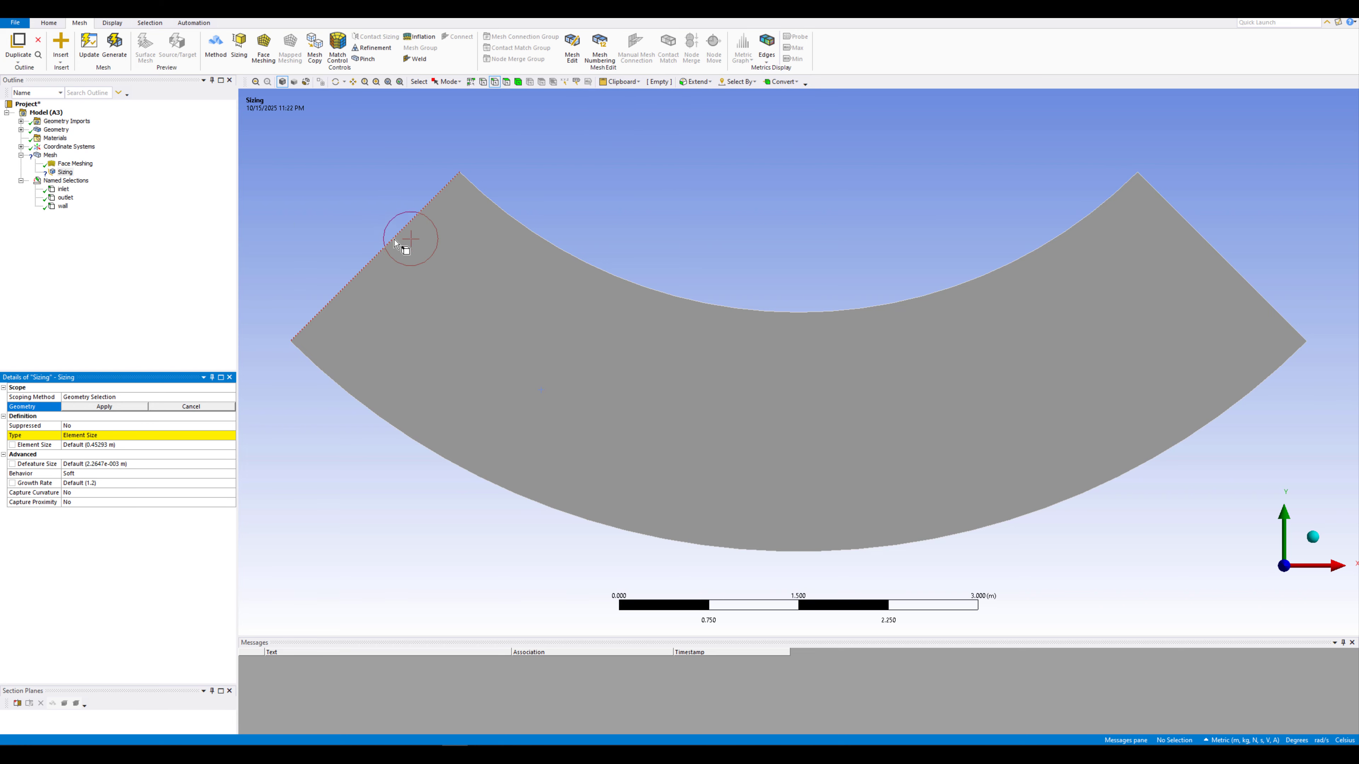
left_click(397, 225)
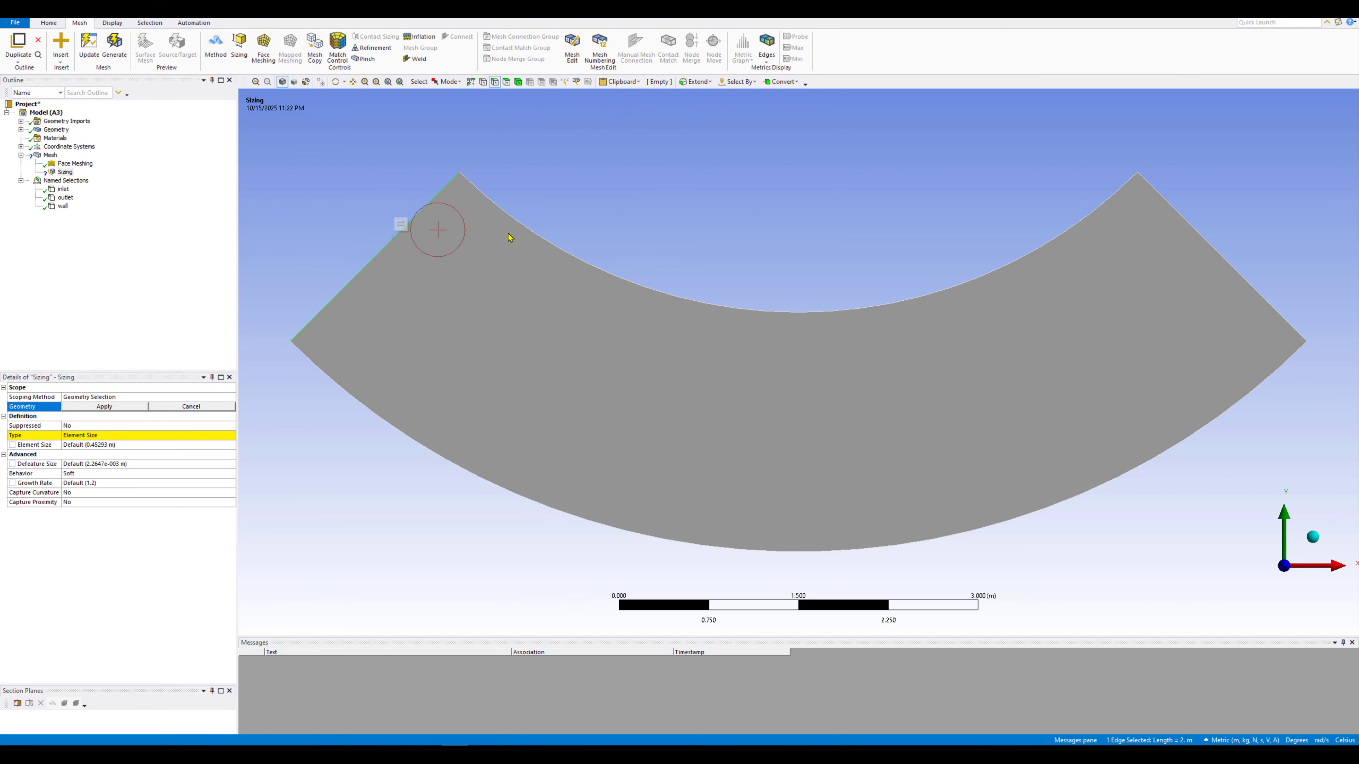
left_click(604, 273, "ctrl")
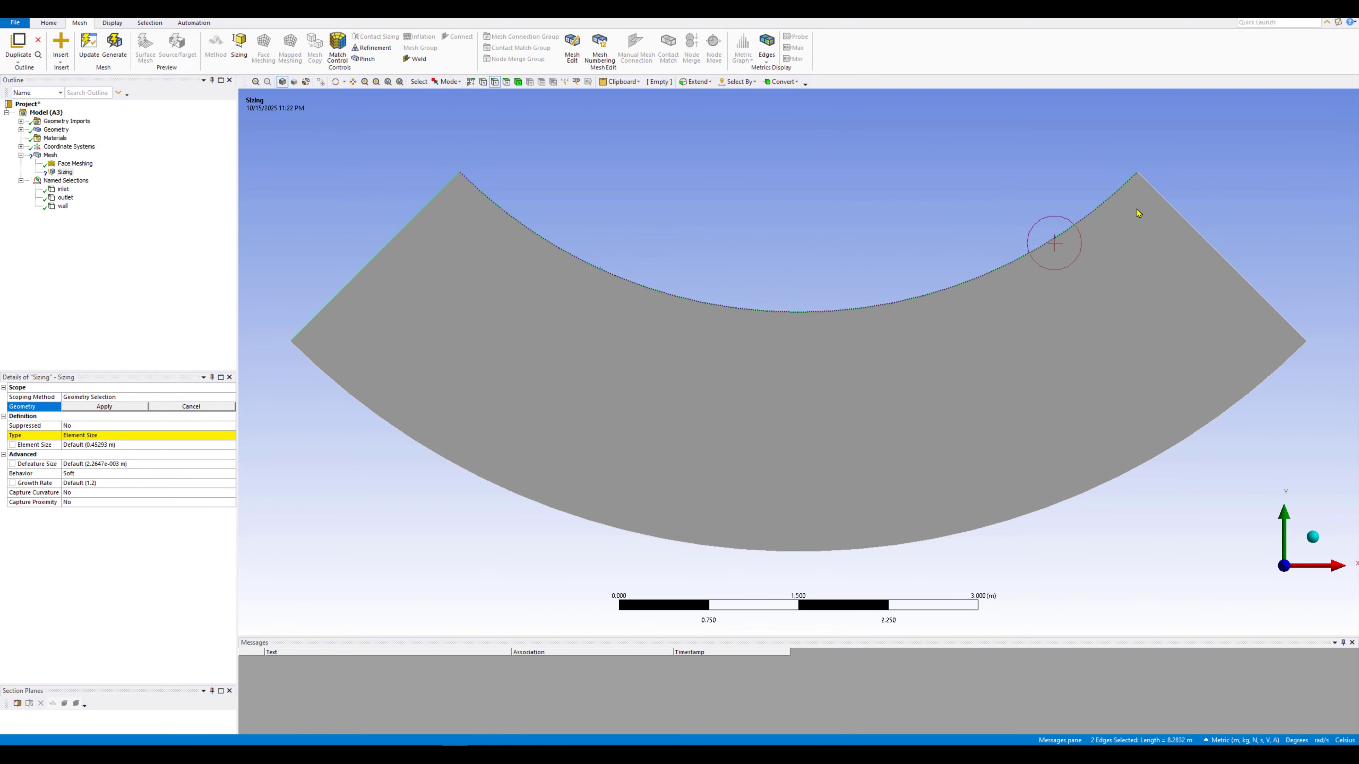
left_click(1197, 231, "ctrl")
left_click(1254, 389, "ctrl")
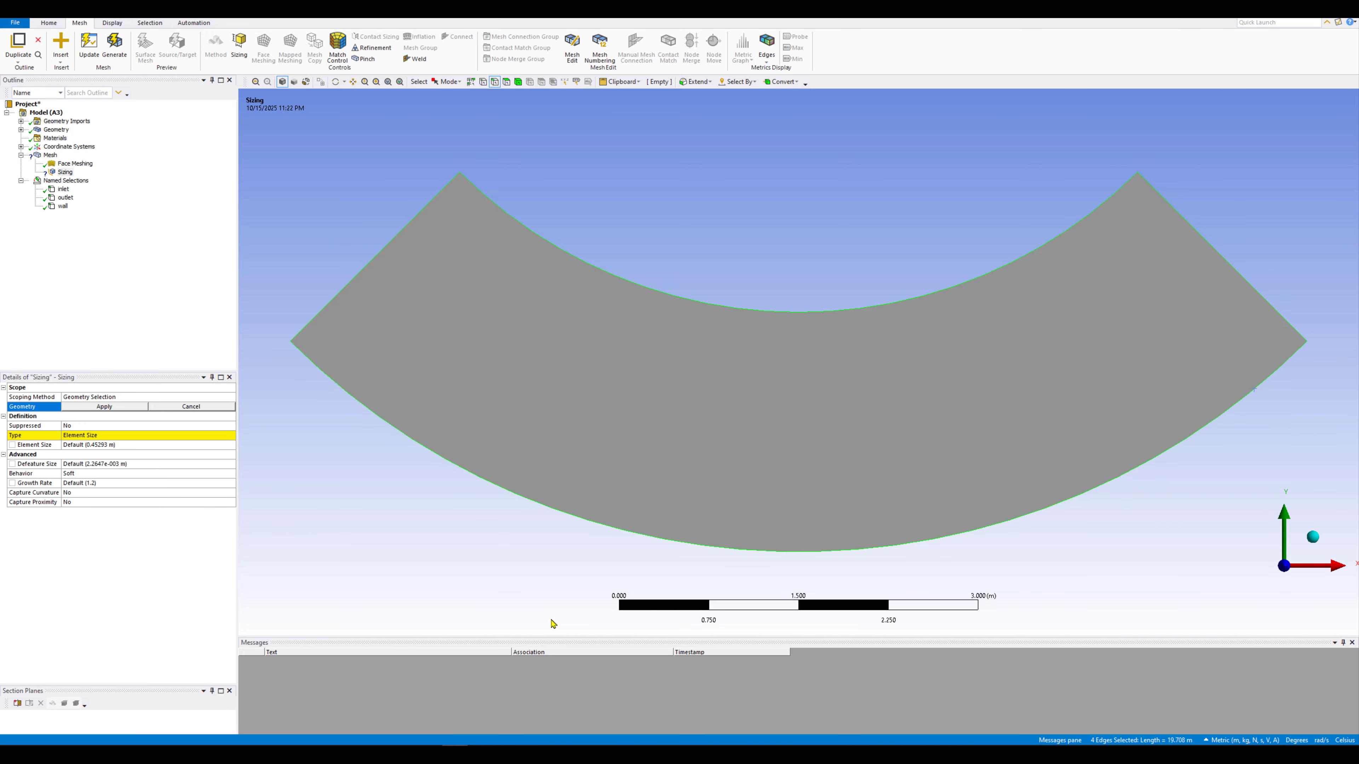
left_click(104, 408)
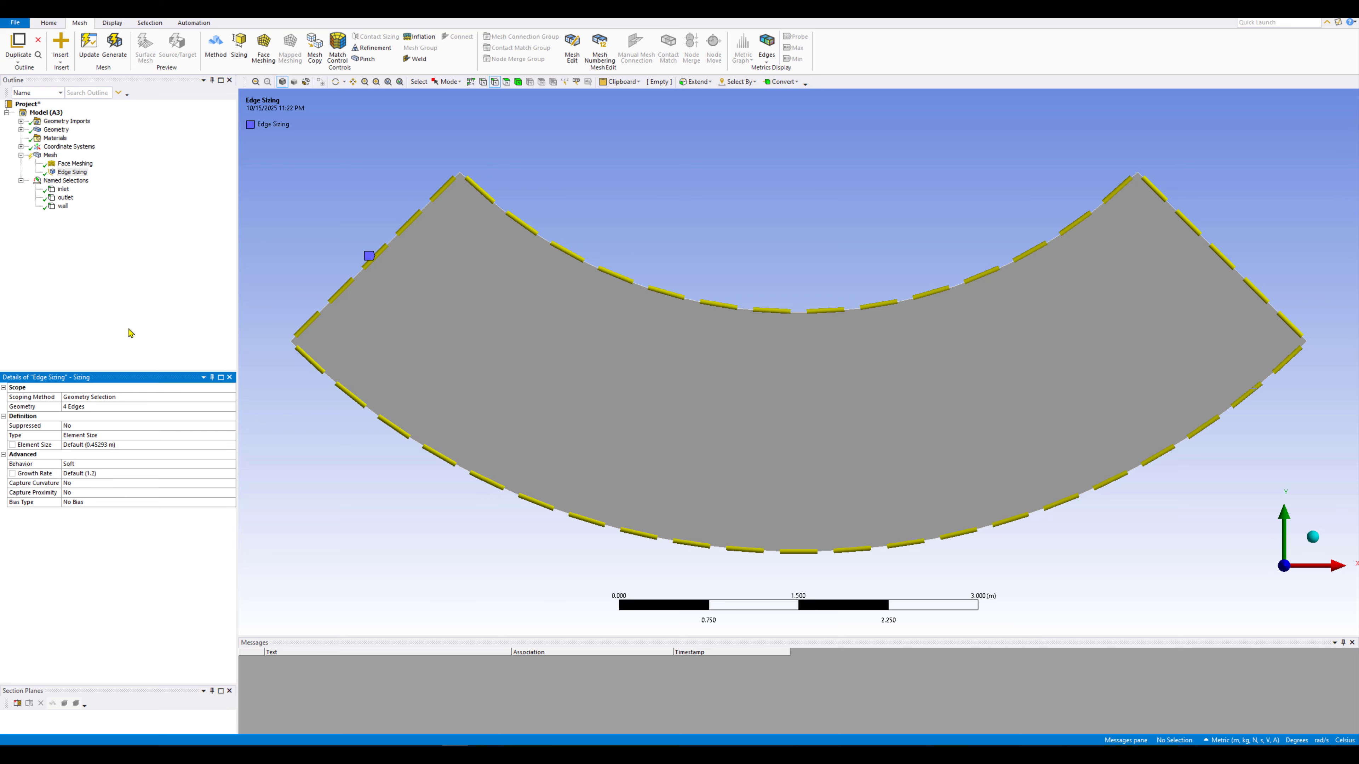
left_click(132, 334)
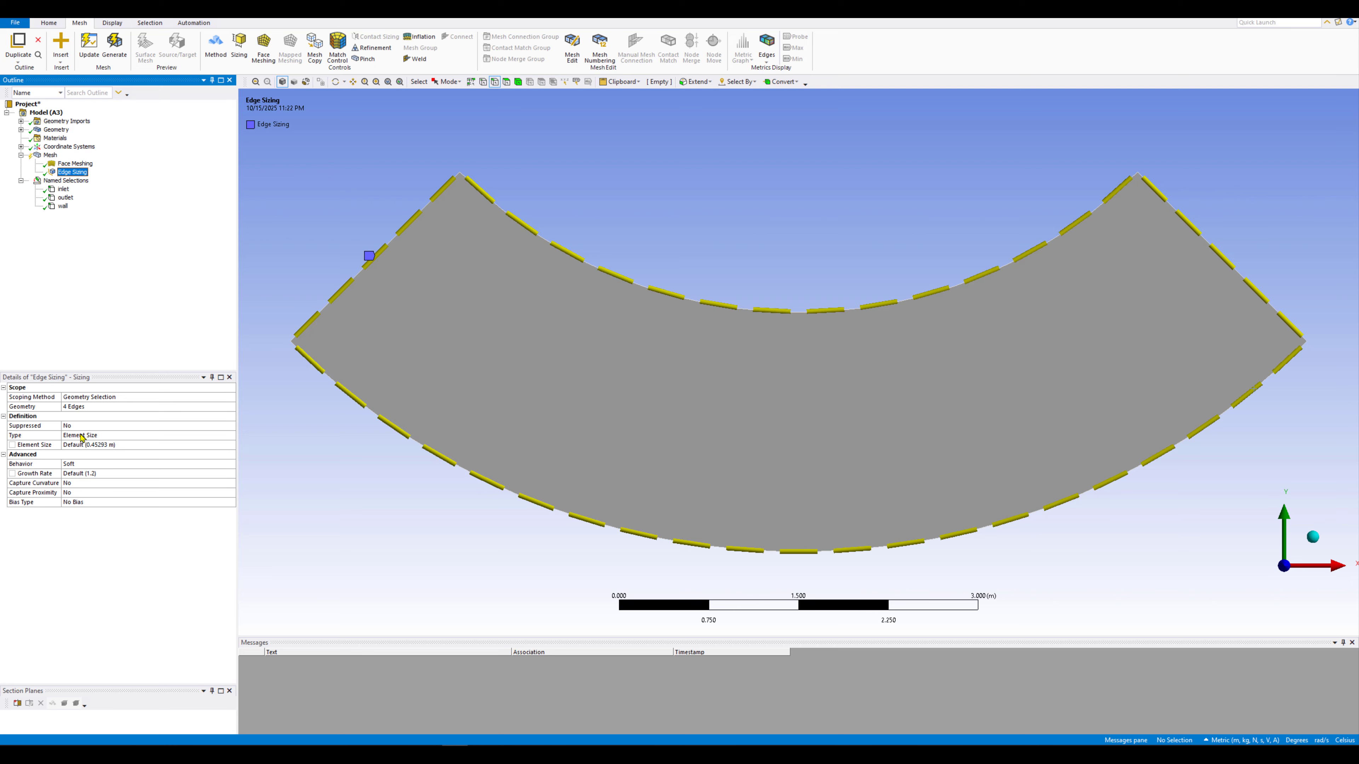
Step: Set the edge sizing type to Number of Divisions with 30 divisions
left_click(78, 436)
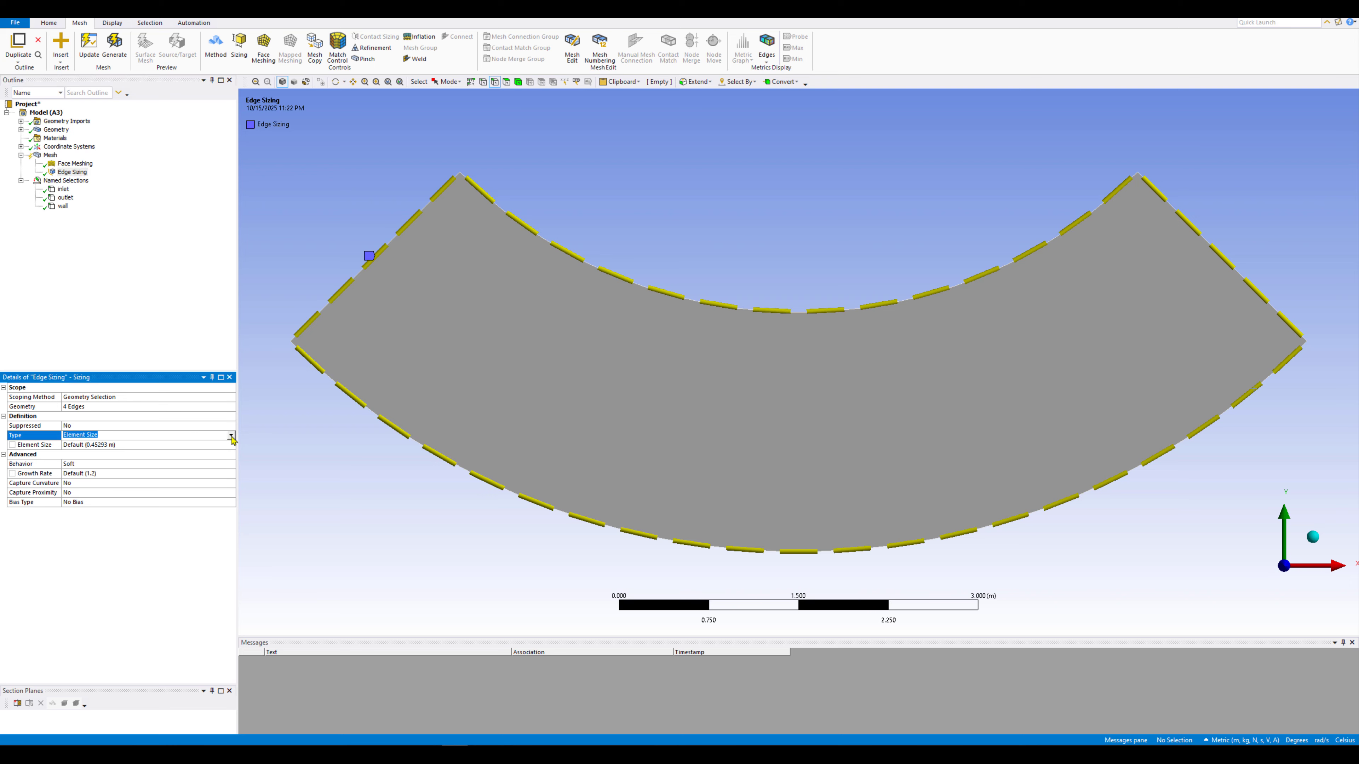
left_click(231, 436)
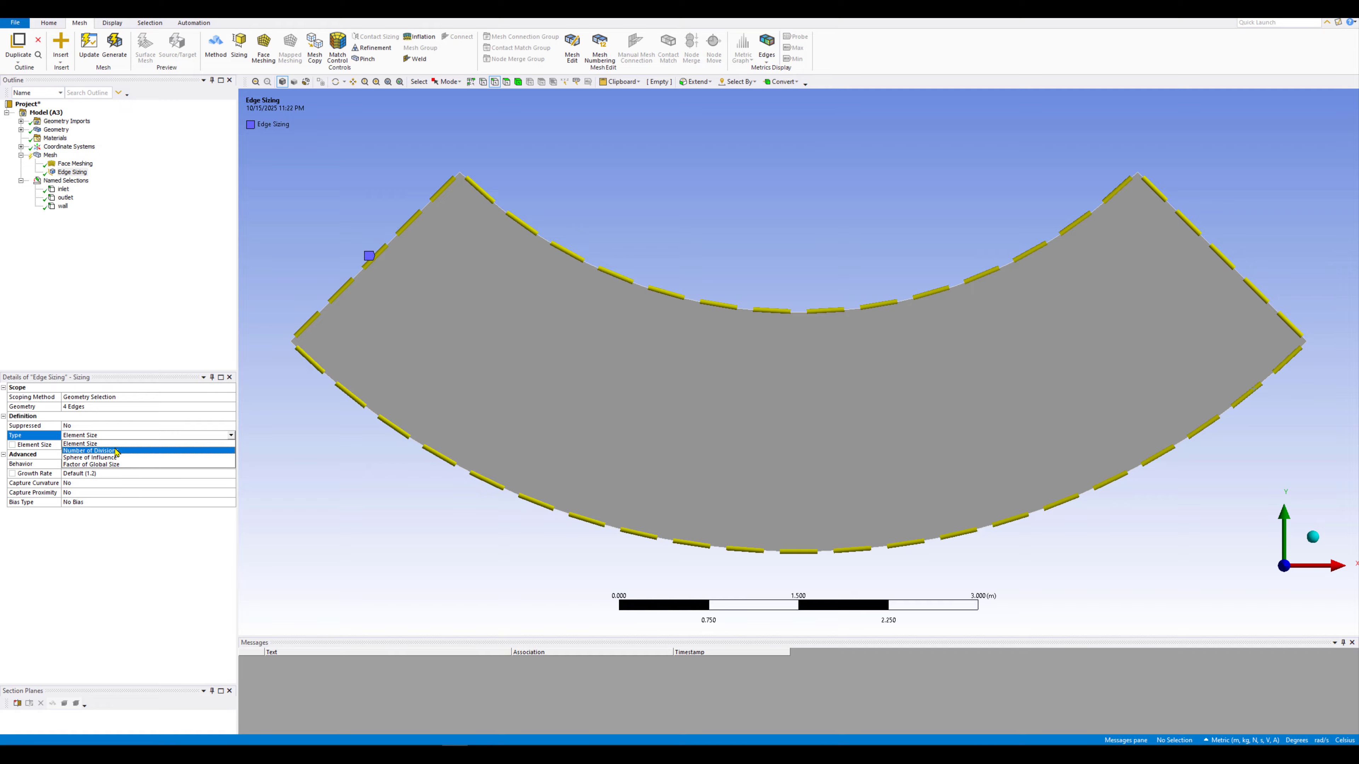
left_click(97, 451)
left_click(90, 444)
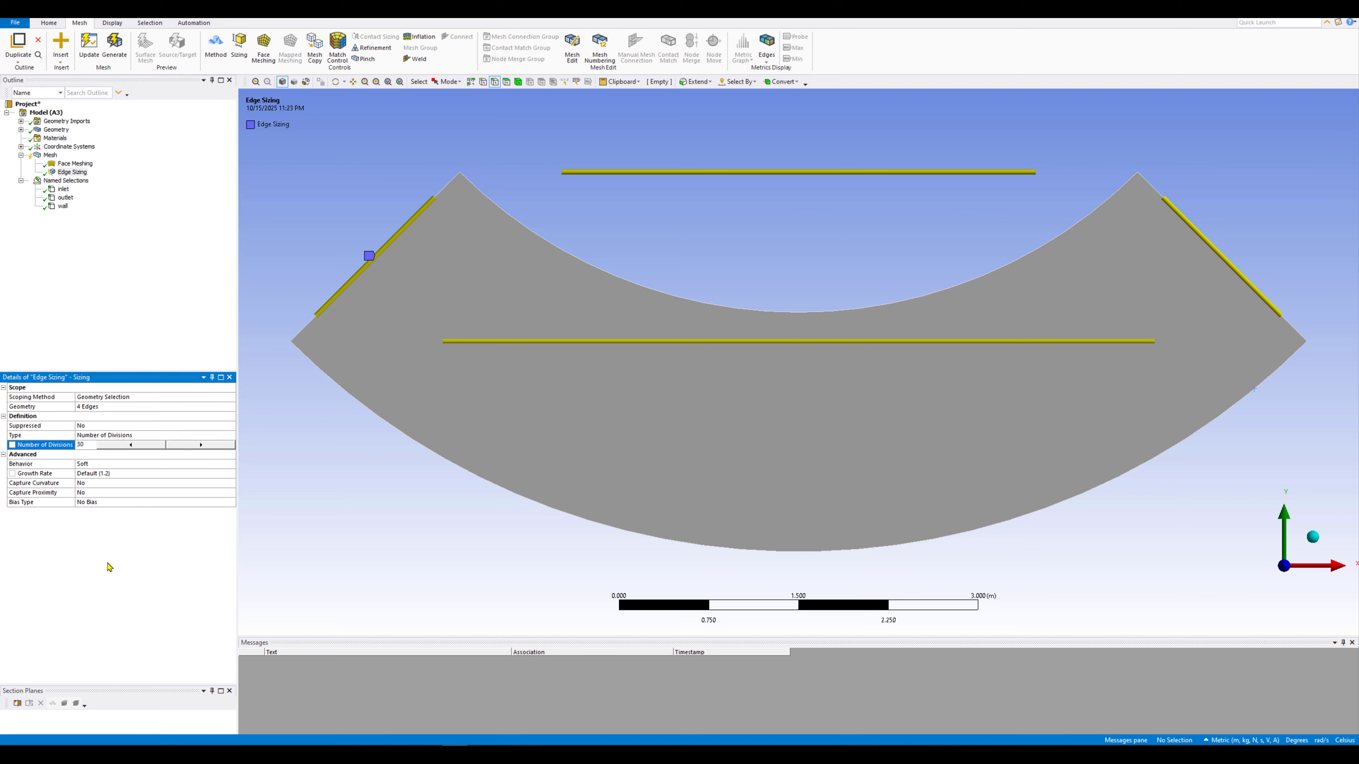
left_click(110, 567)
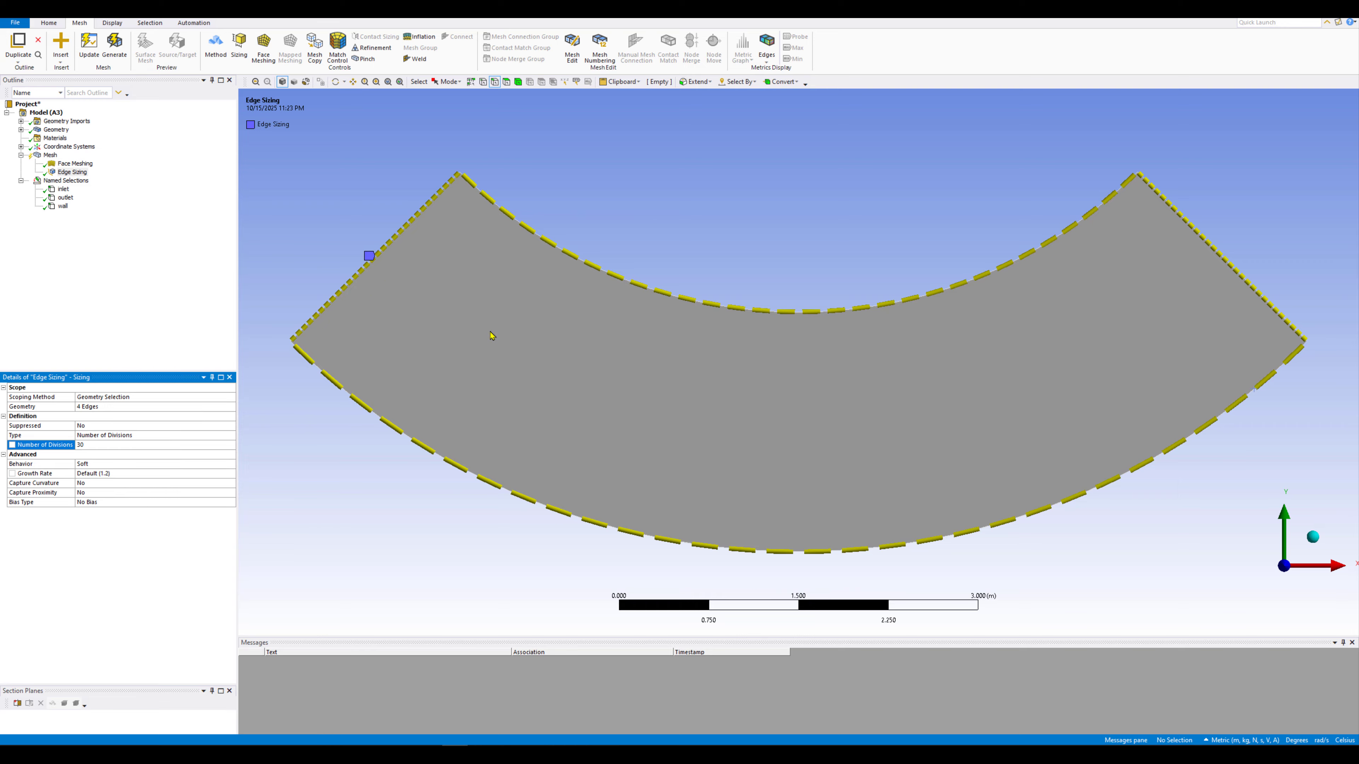
left_click(171, 280)
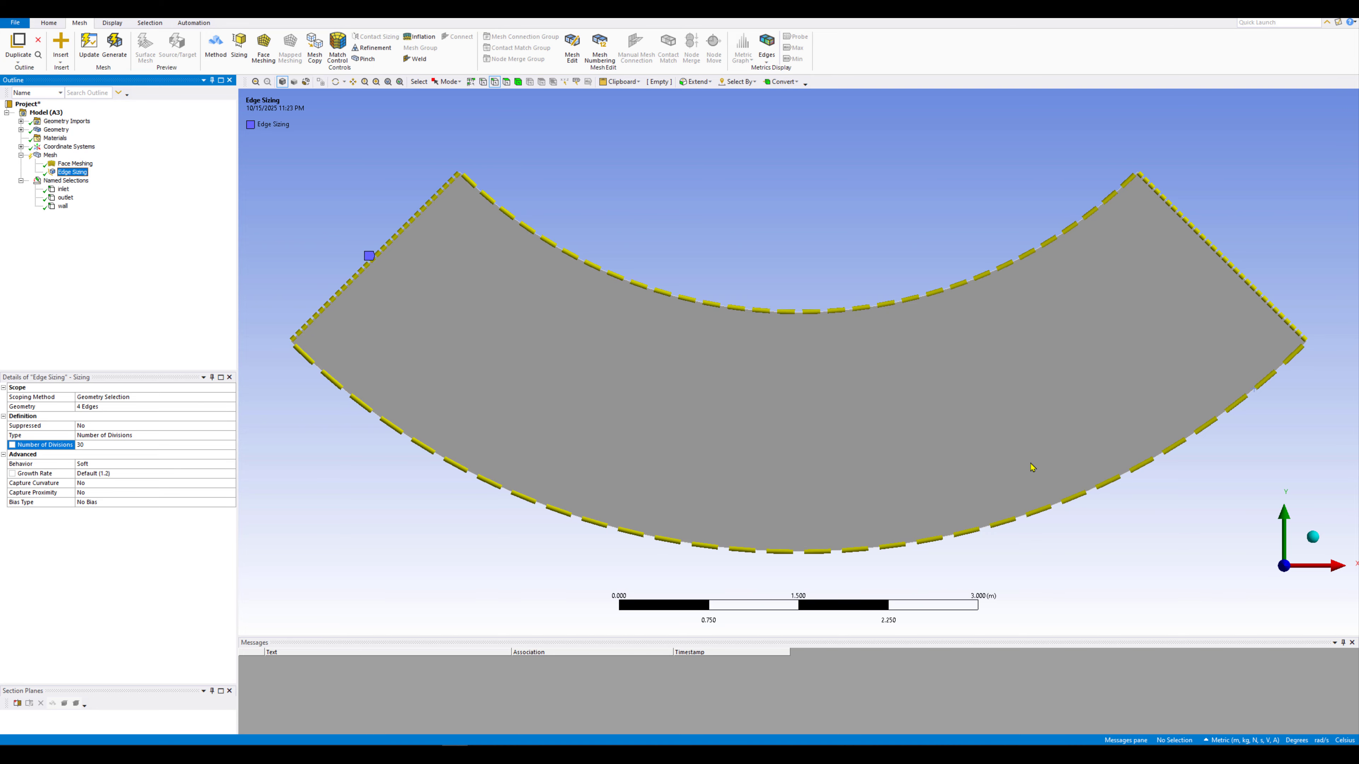
Step: Generate the channel mesh with the face meshing and edge sizing controls
left_click(51, 156)
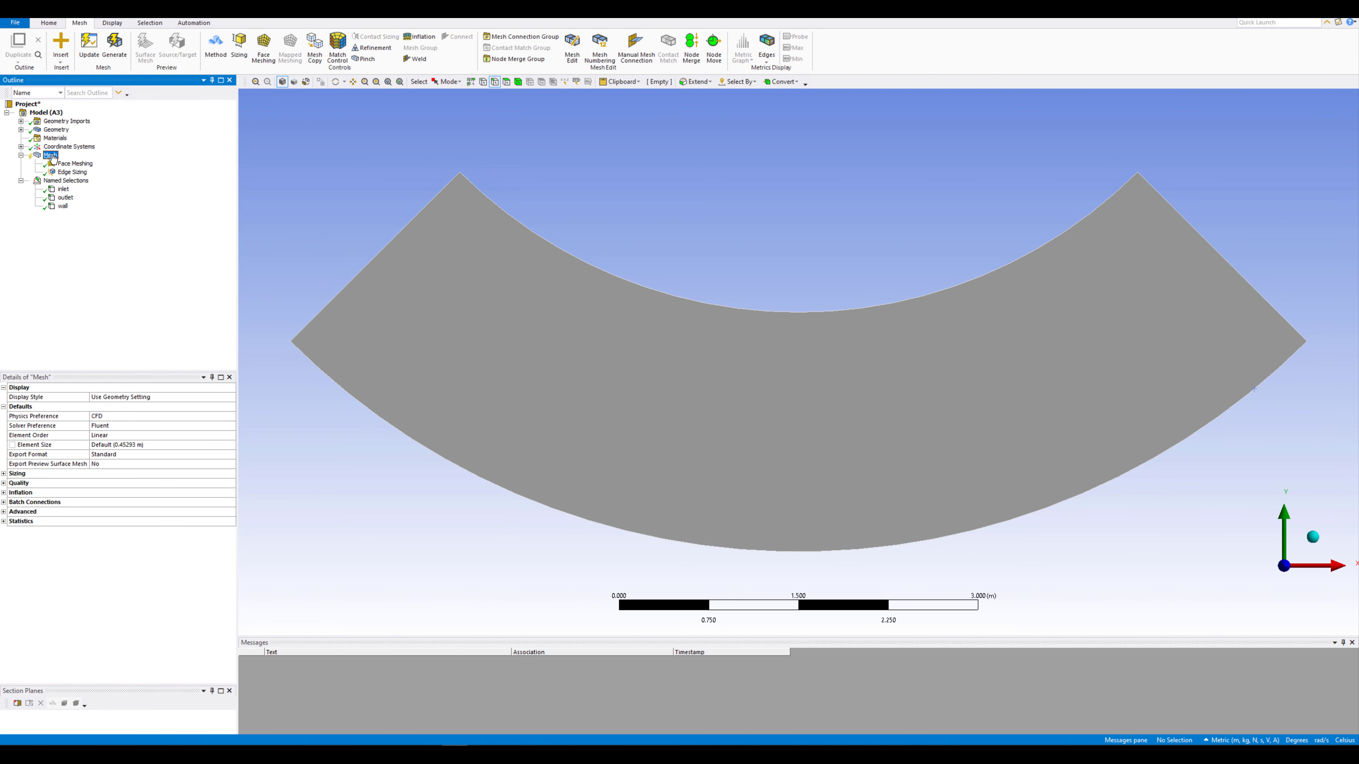
right_click(52, 156)
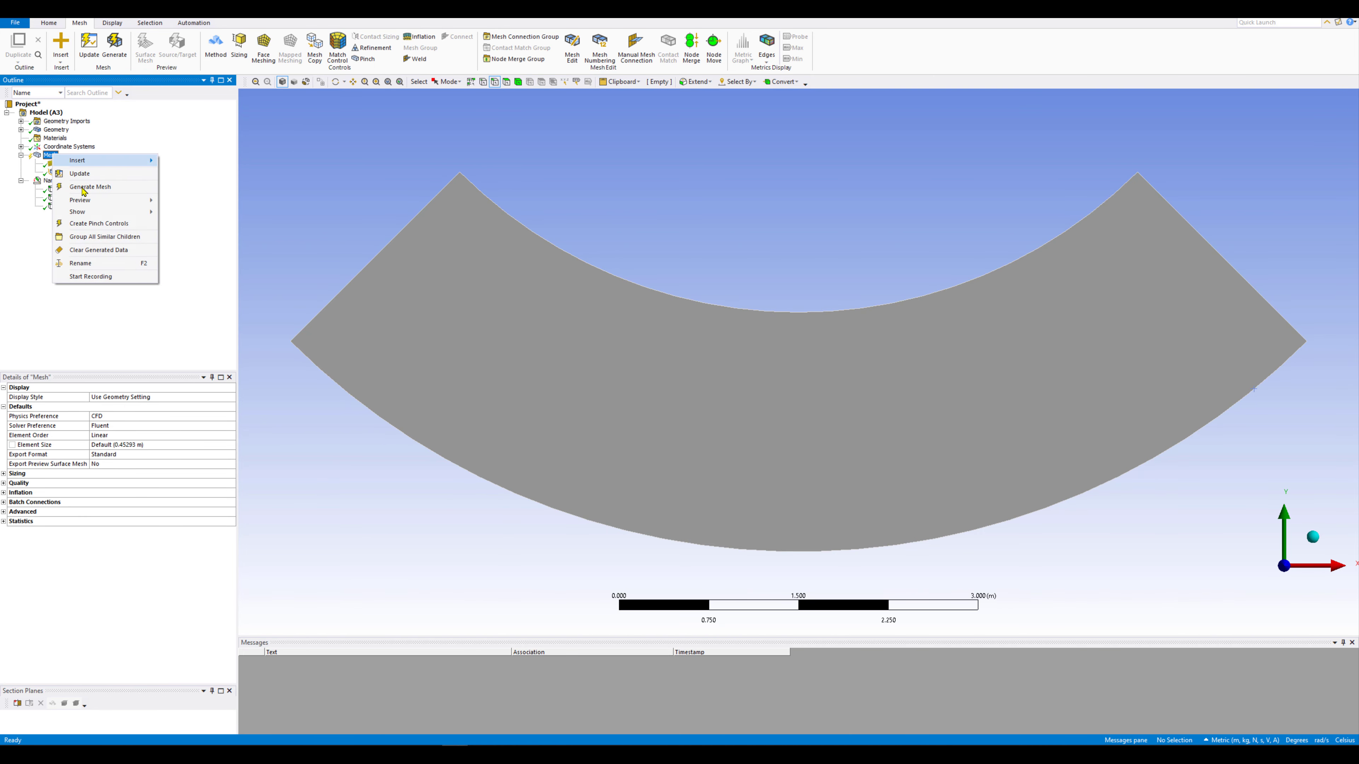
left_click(95, 194)
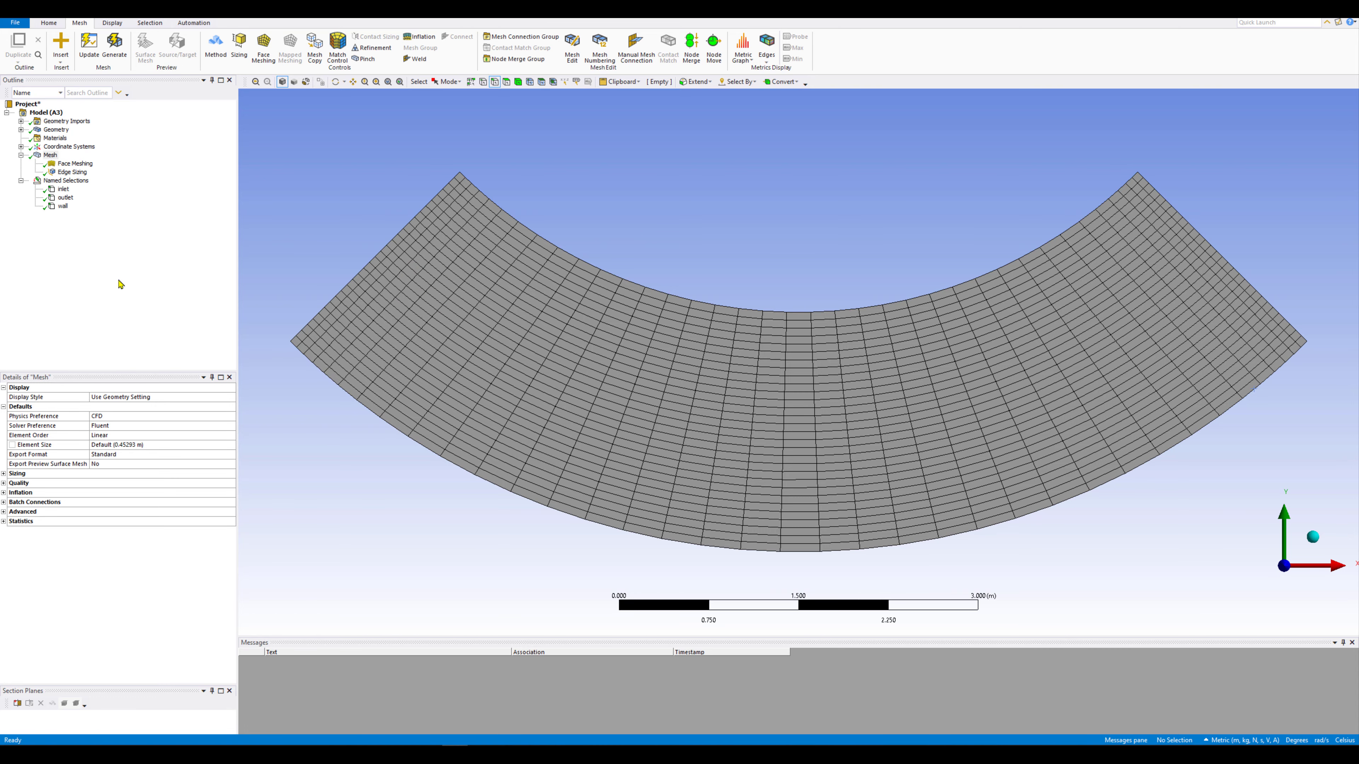
Step: Update the mesh for transfer to Fluent, then return to Workbench and save the project
left_click(48, 155)
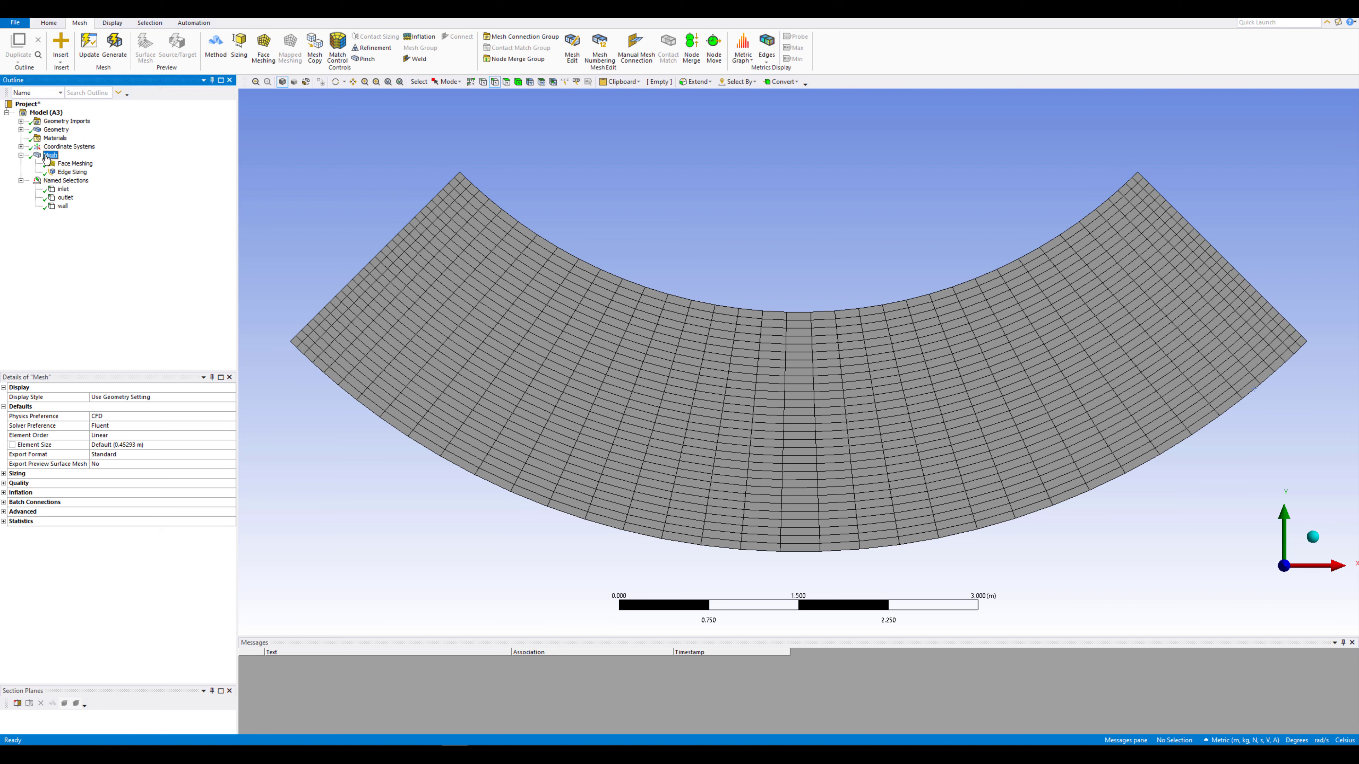
right_click(48, 155)
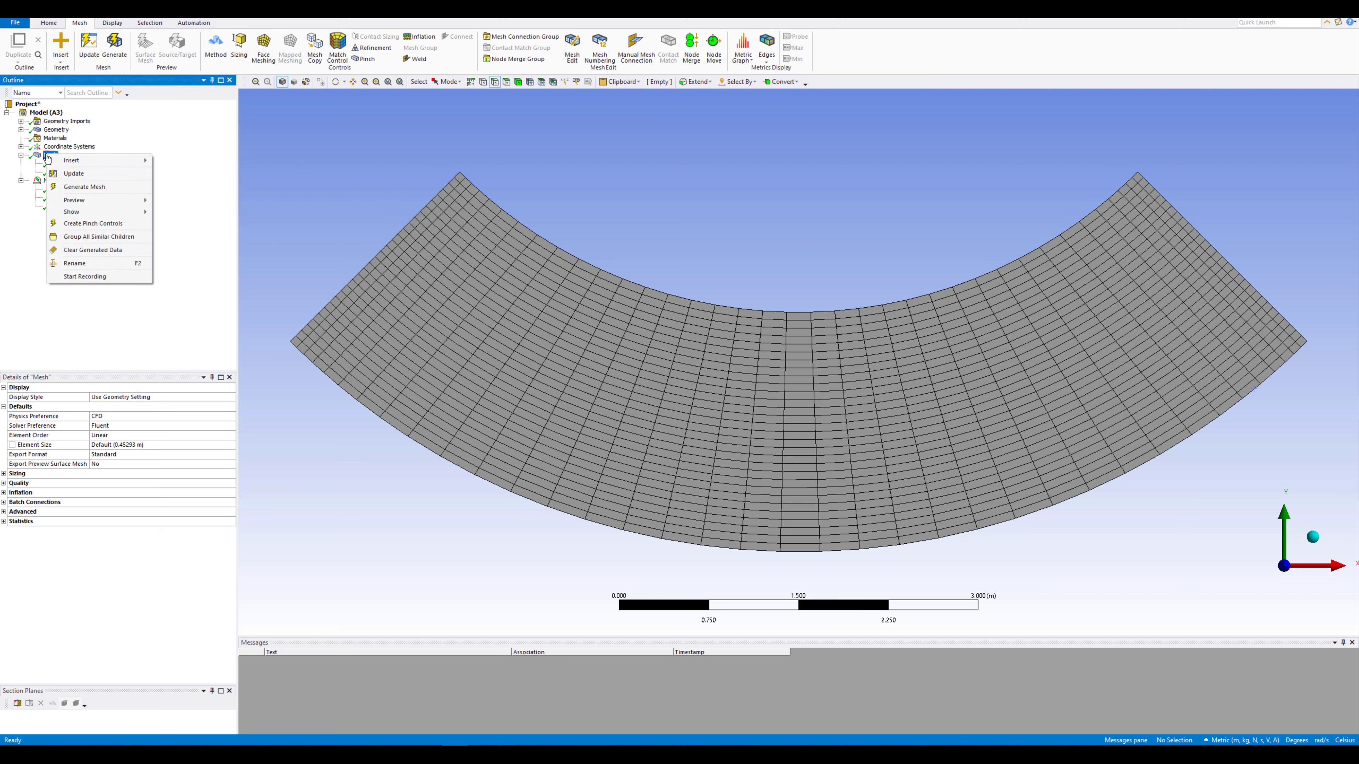
left_click(80, 176)
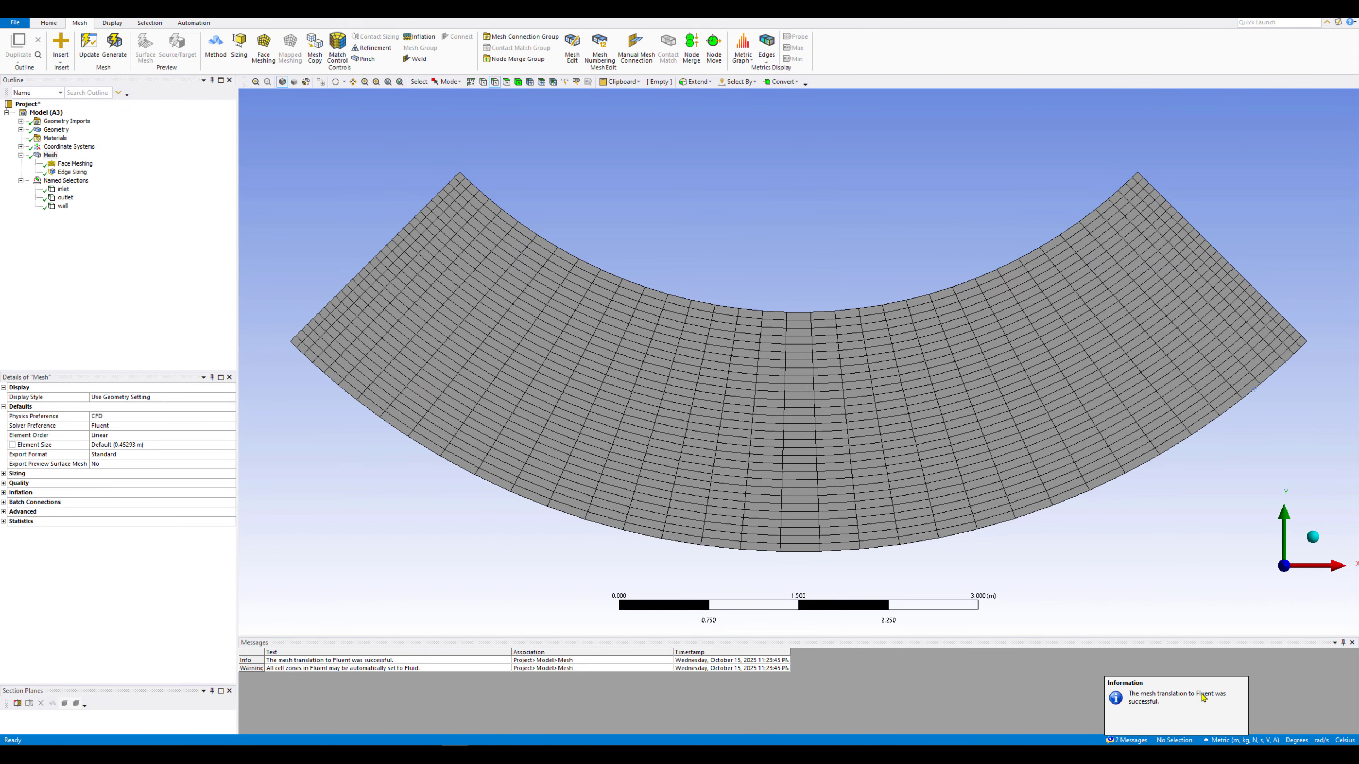
left_click(1176, 698)
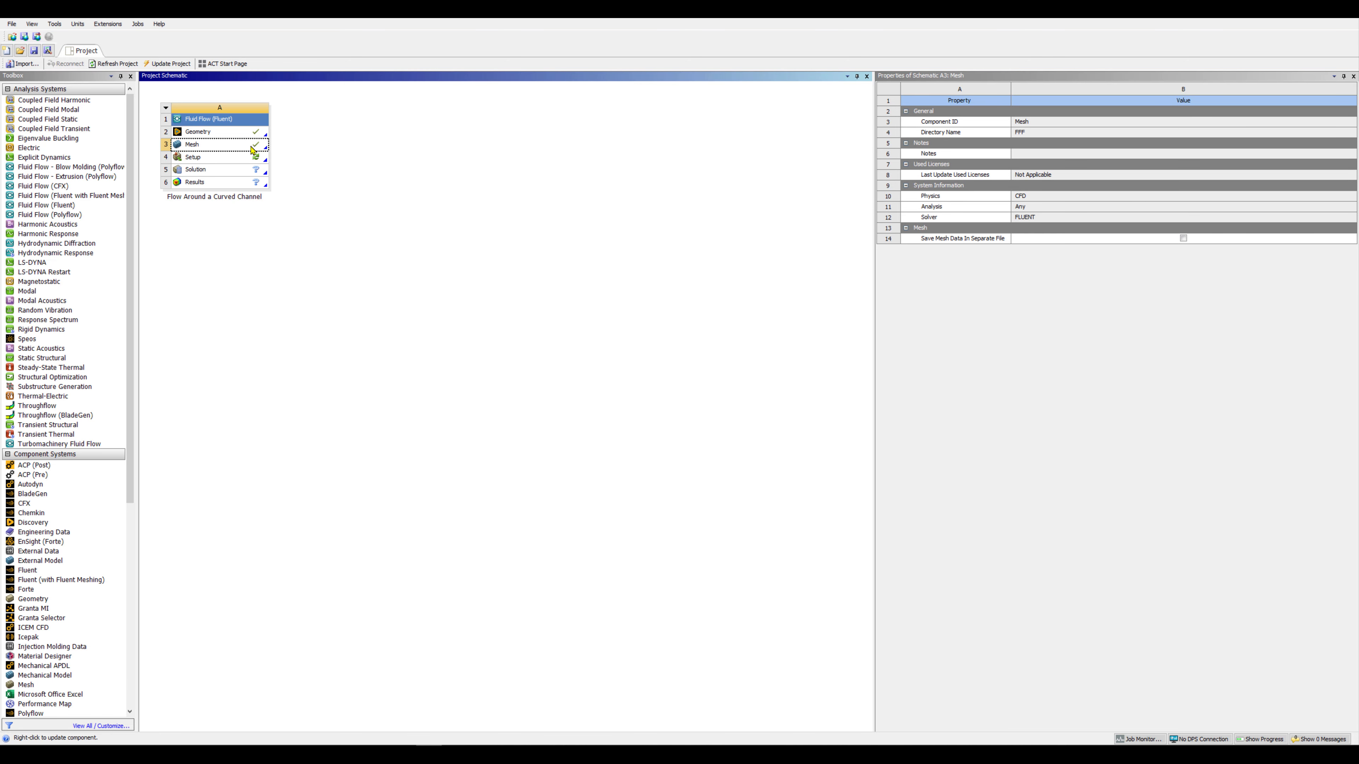
left_click(34, 52)
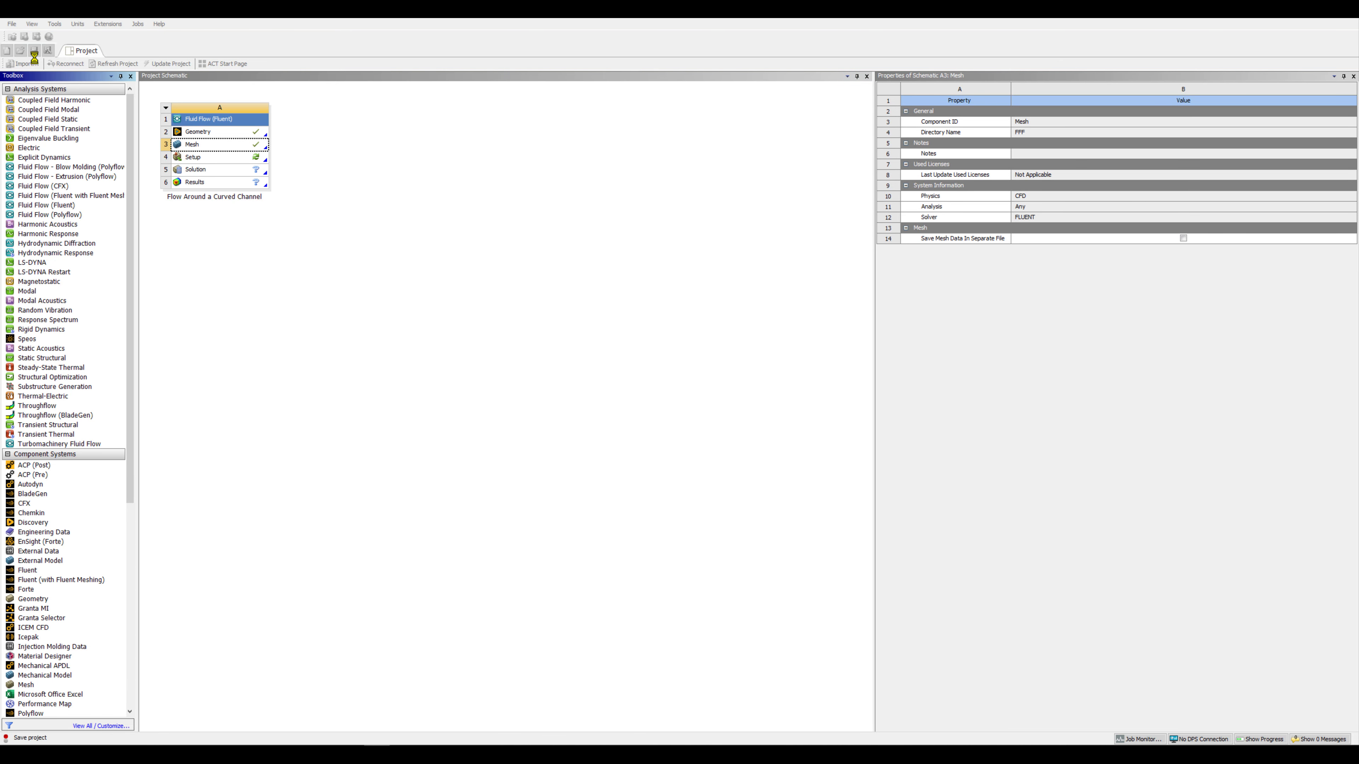
Step: Launch Fluent from the Setup cell with Double Precision enabled
double_click(202, 161)
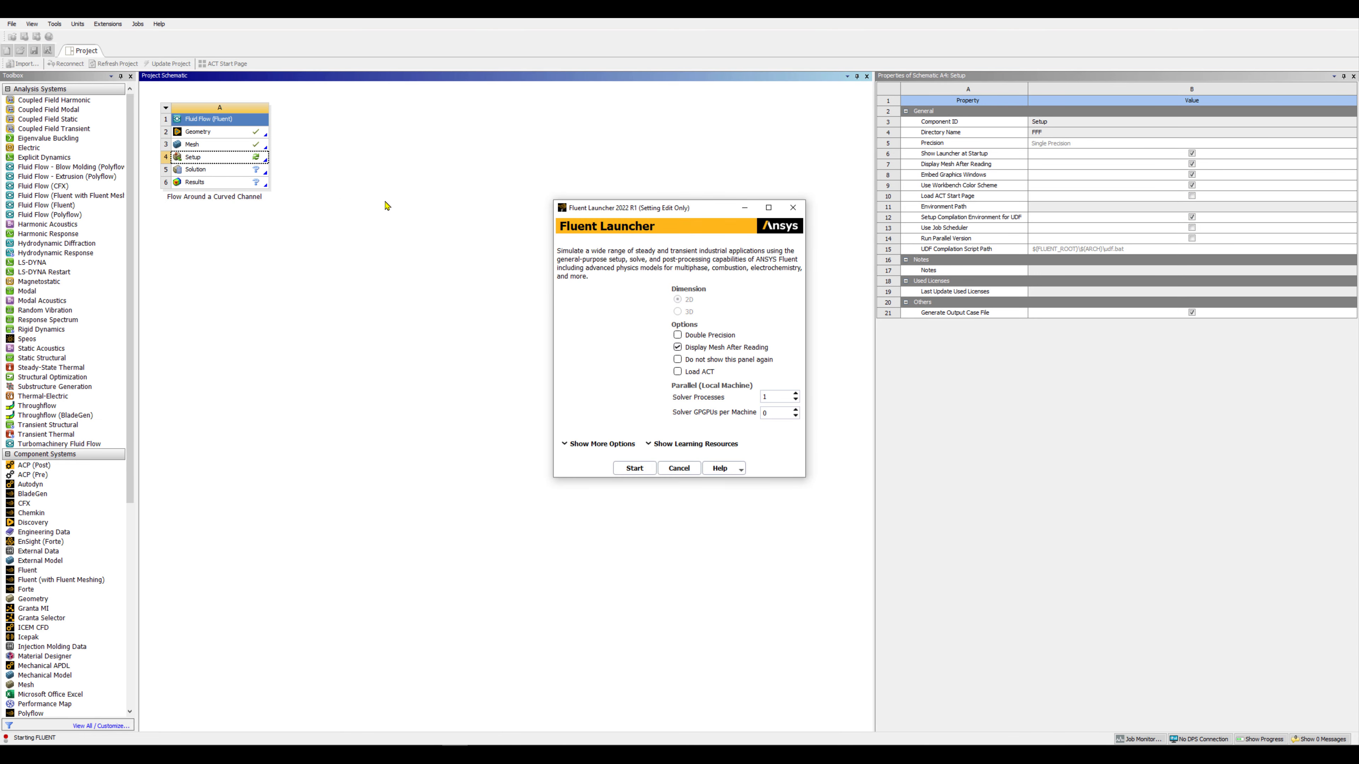
left_click(688, 335)
left_click(634, 469)
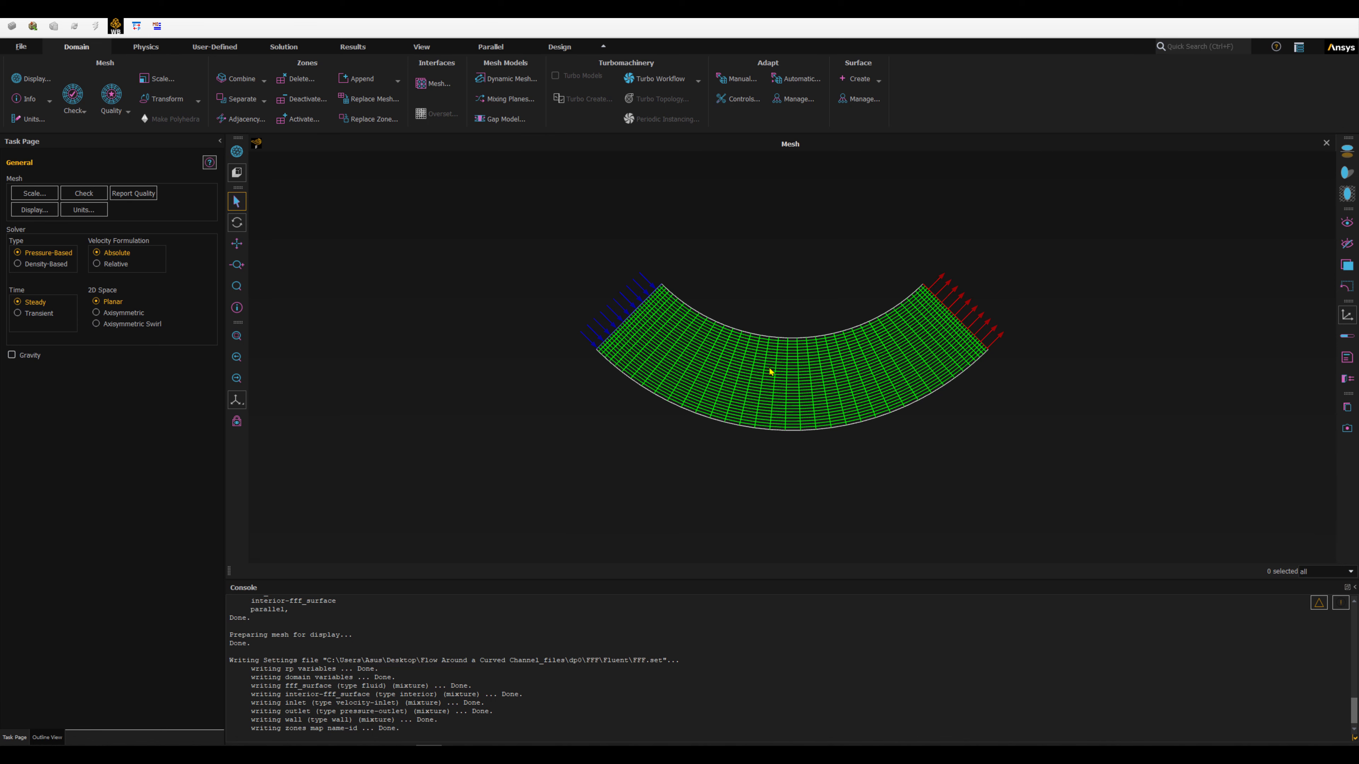
Step: Report the mesh size of the loaded channel mesh in the console
scroll(903, 304, "up", 2)
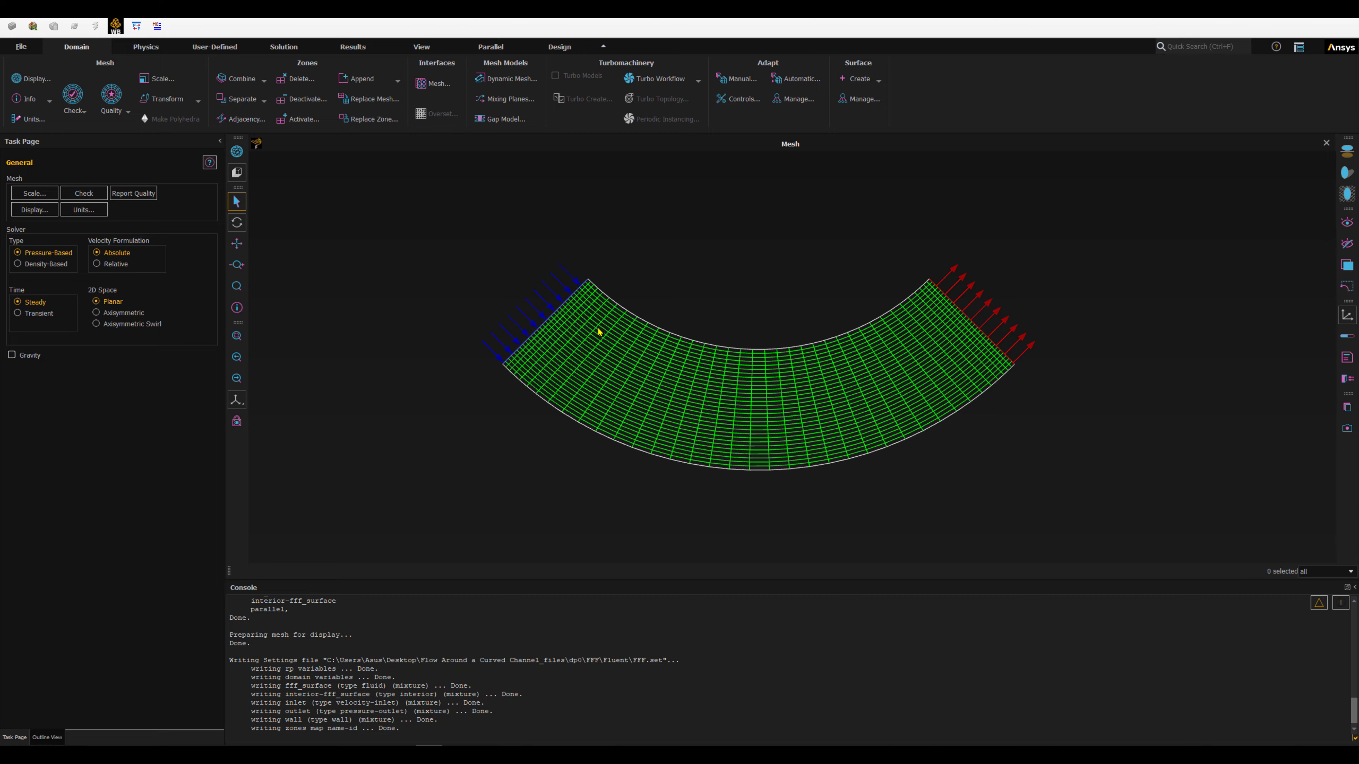
scroll(613, 421, "up", 1)
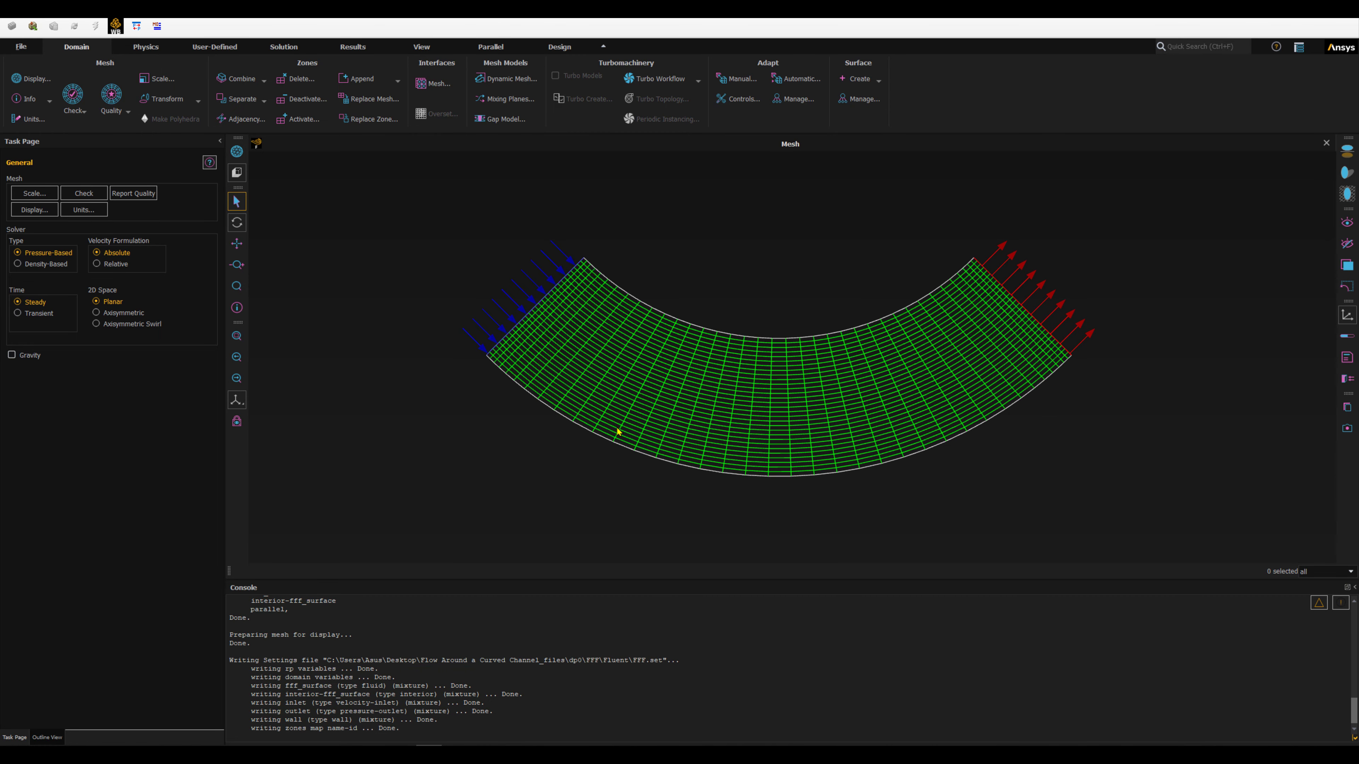
left_click(44, 102)
left_click(24, 117)
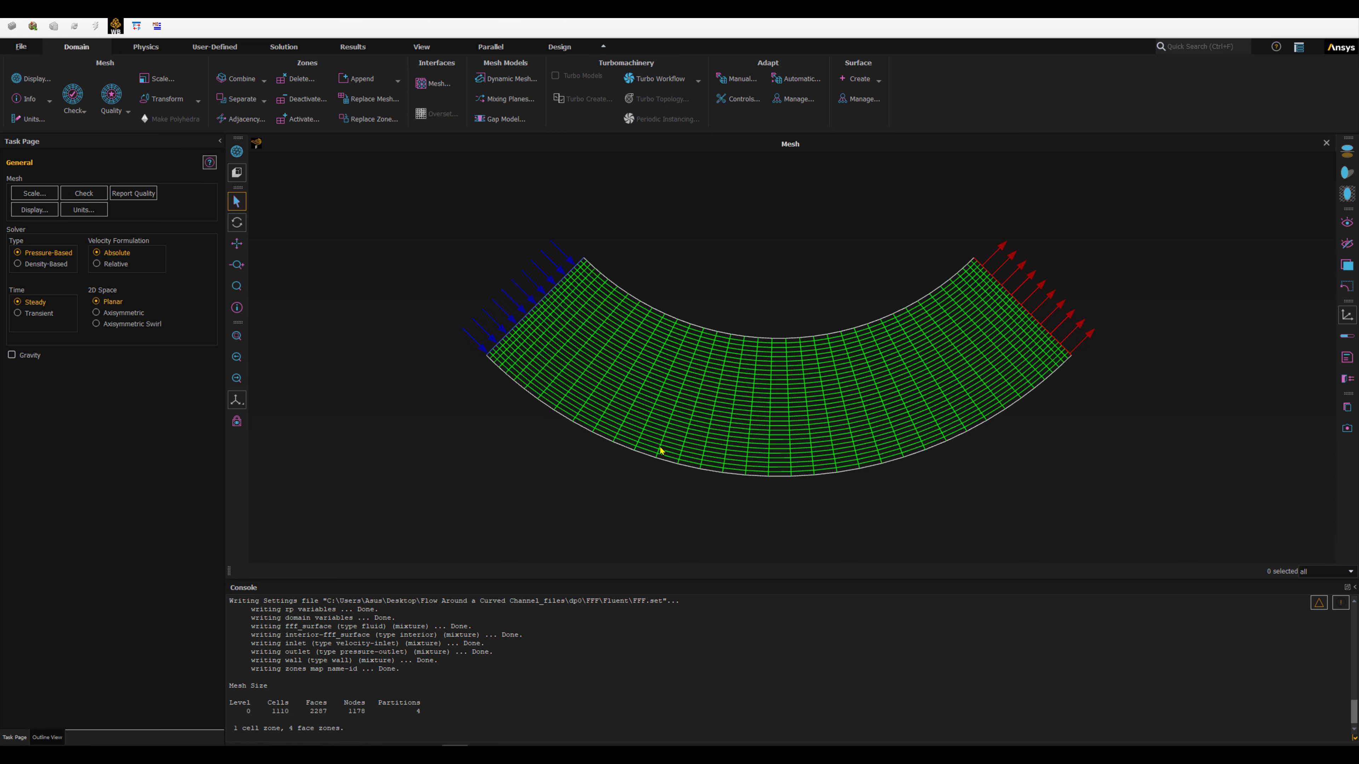
Step: Run a mesh check and shrink the console to enlarge the mesh display
left_click(75, 105)
left_click(80, 124)
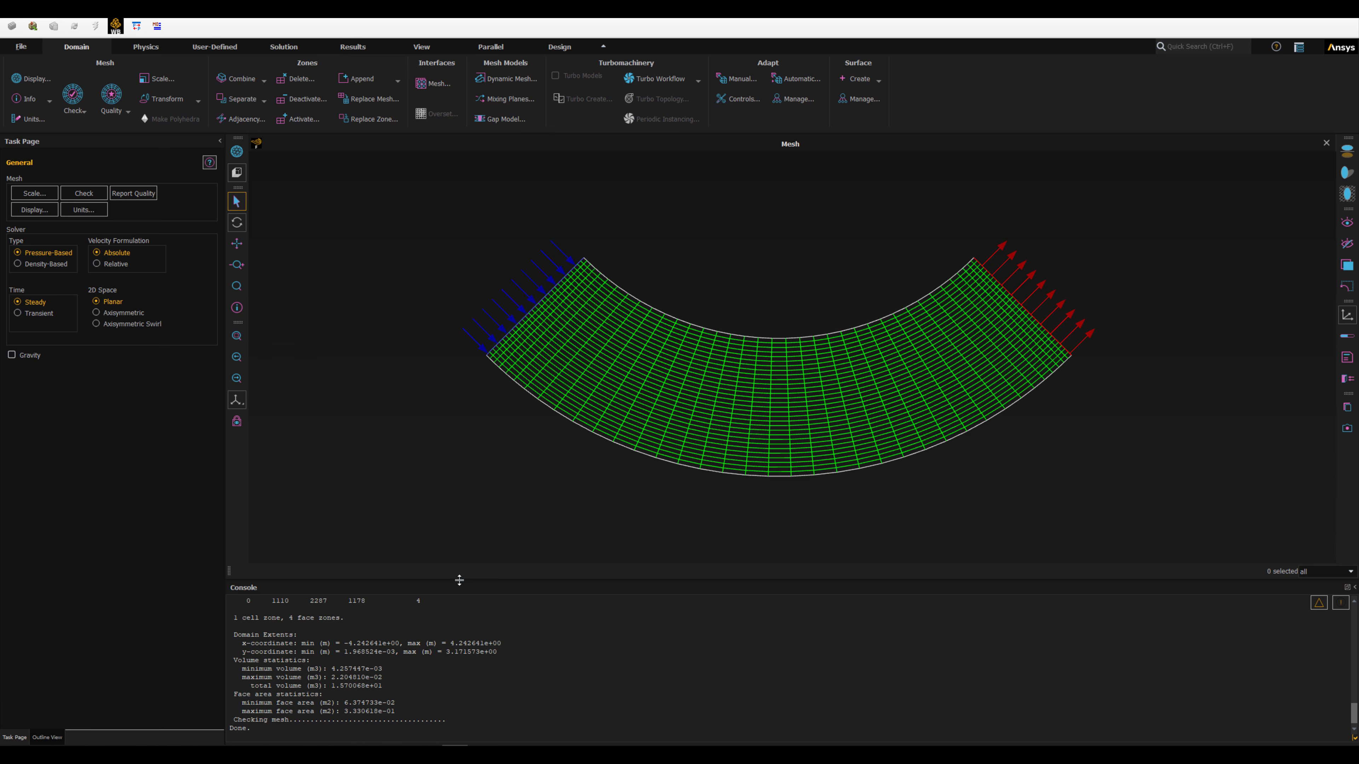
left_click_drag(459, 580, 459, 611)
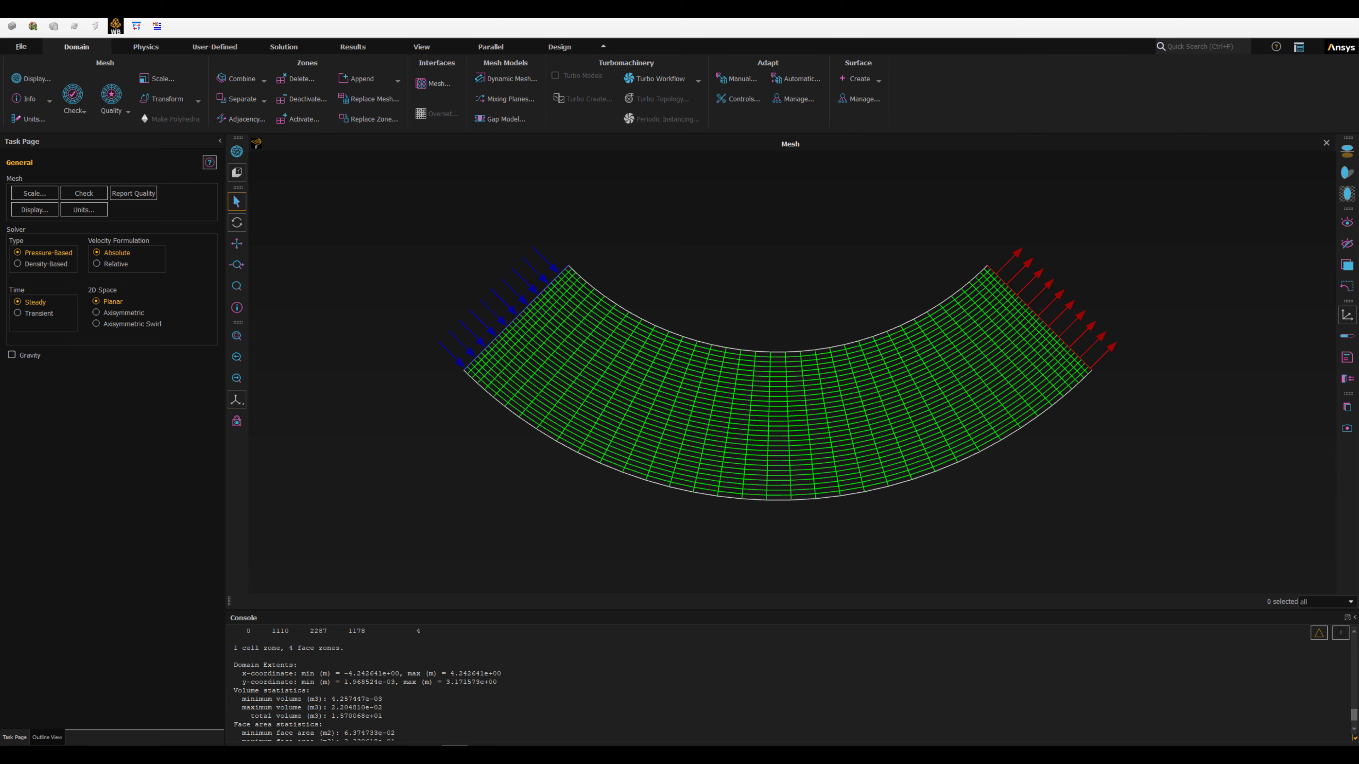
scroll(603, 321, "up", 1)
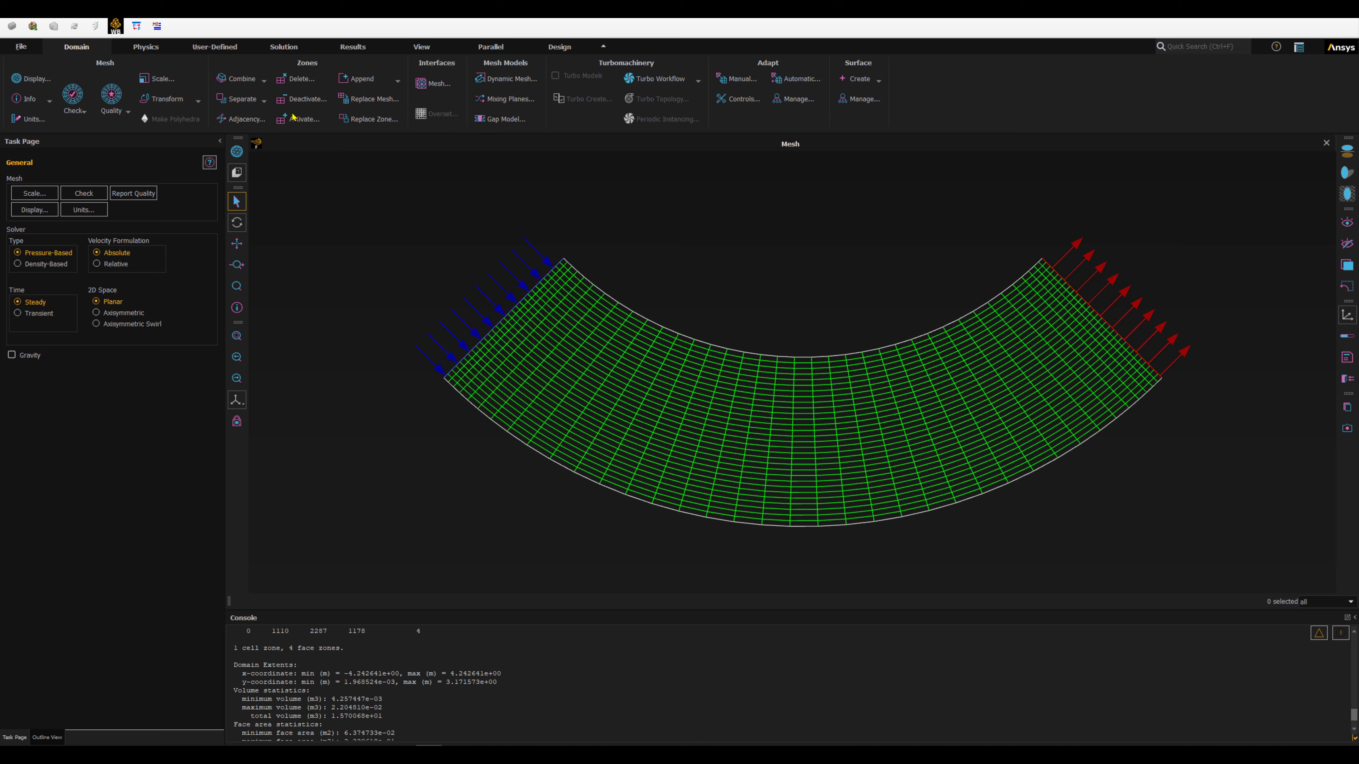
Step: Review the domain extents in the Scale Mesh dialog beside the mesh and close it without scaling
left_click(160, 79)
left_click_drag(819, 343, 256, 428)
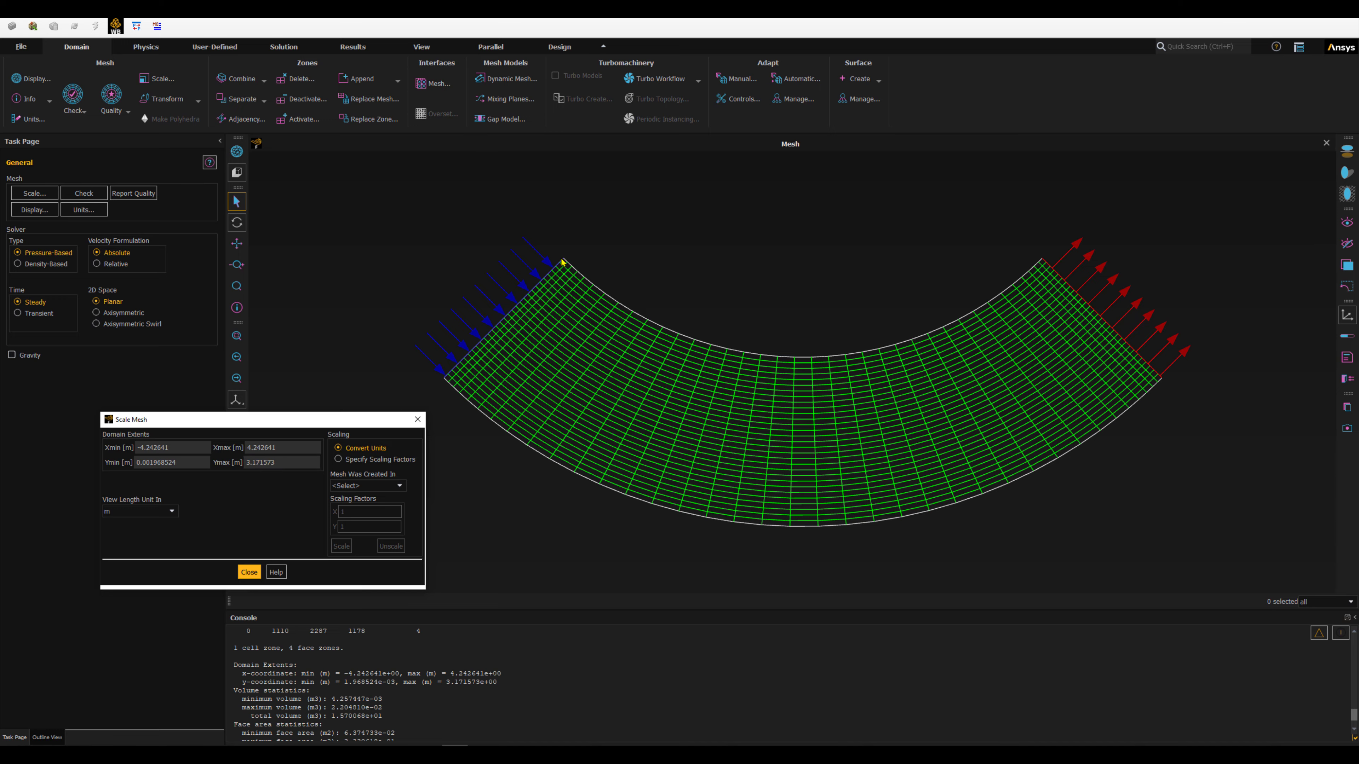
left_click(247, 574)
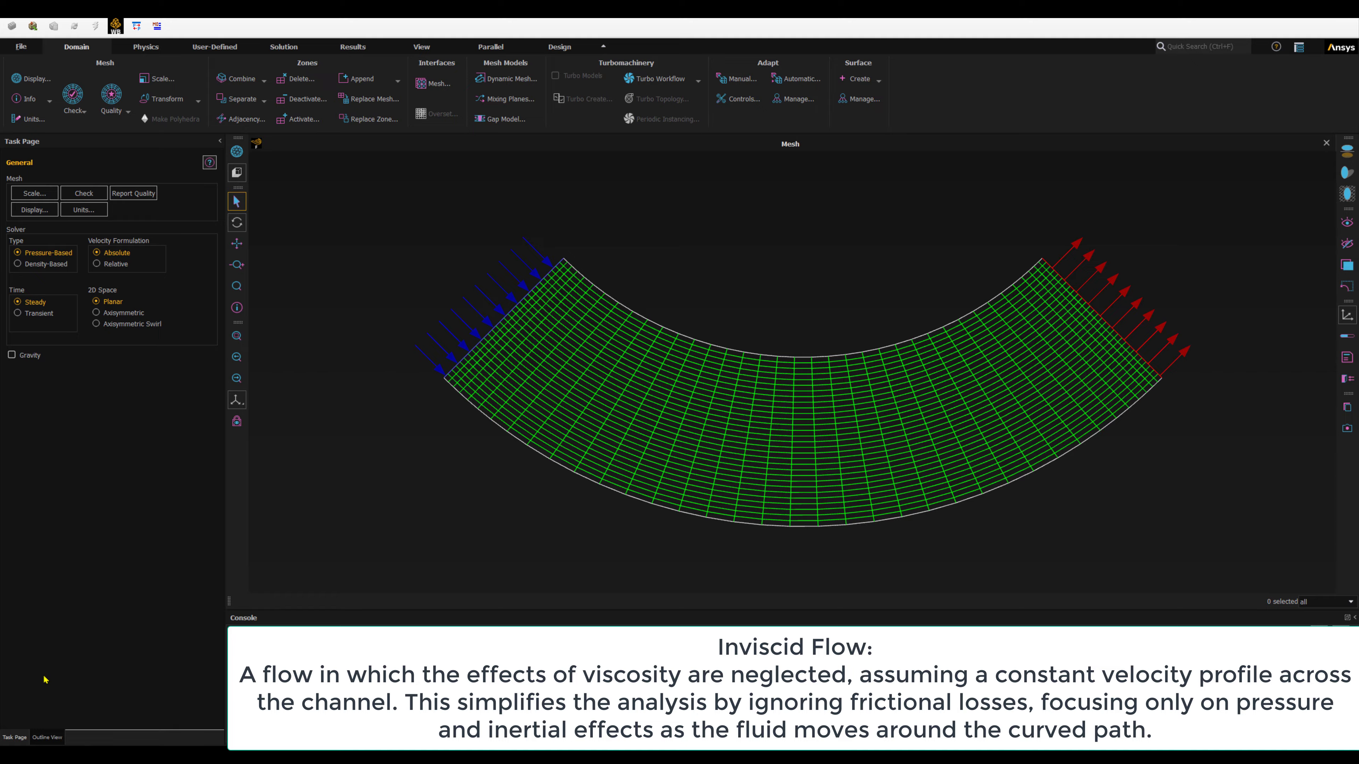
Step: Set the viscous model to Inviscid
left_click(47, 737)
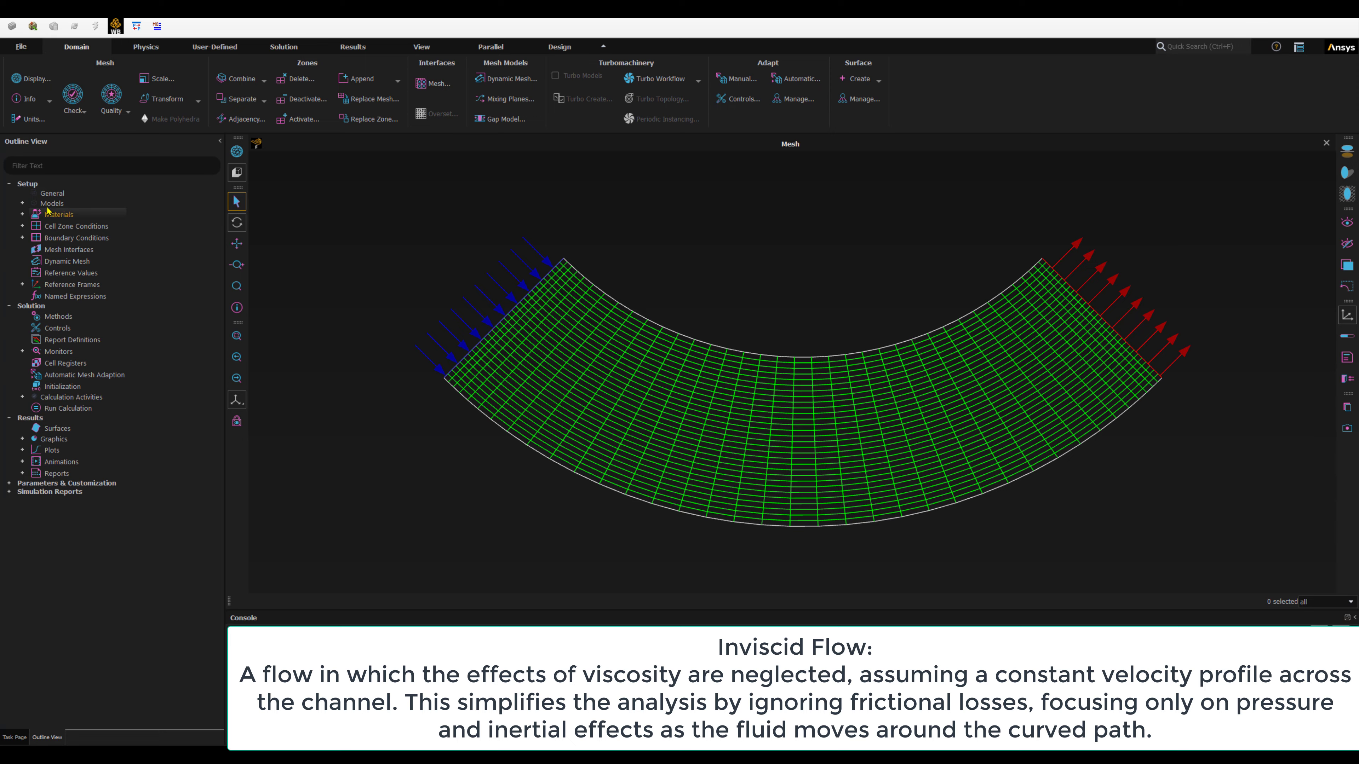
left_click(22, 203)
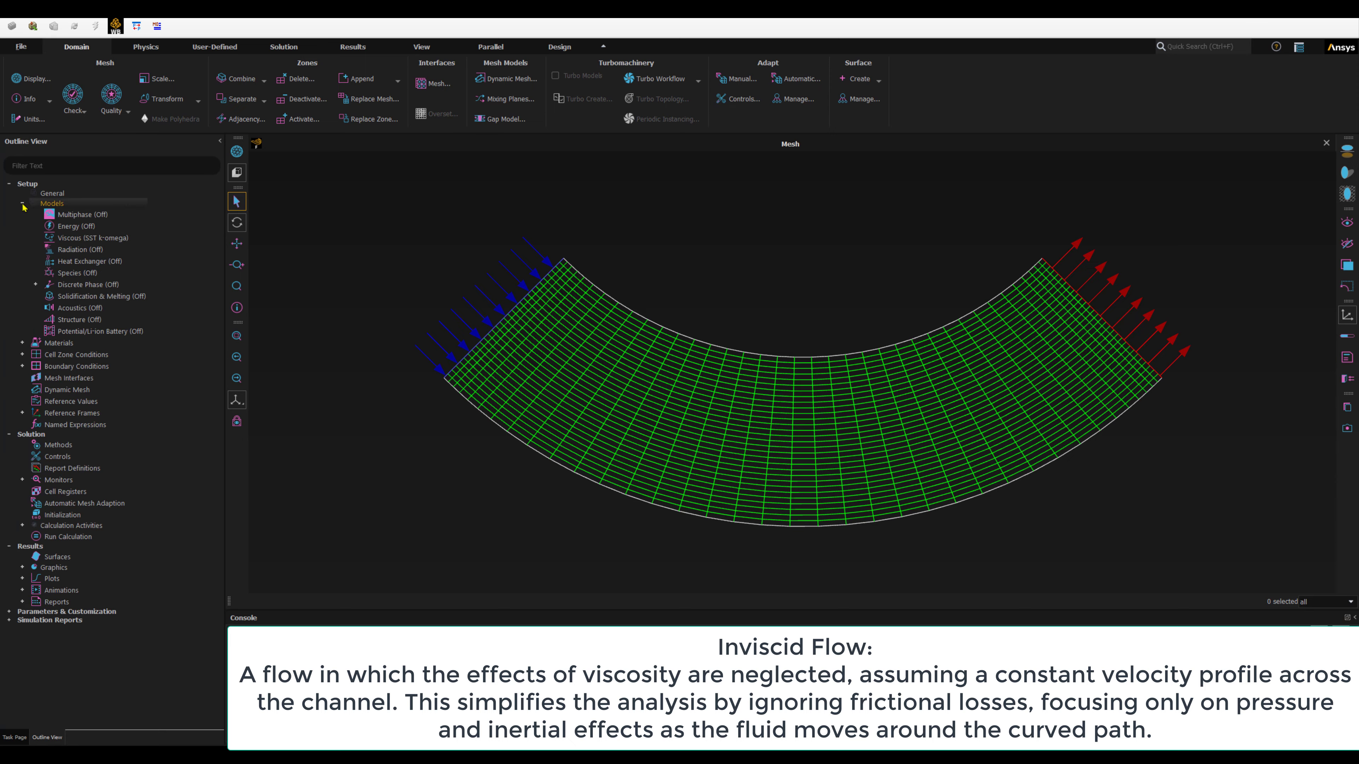
double_click(80, 238)
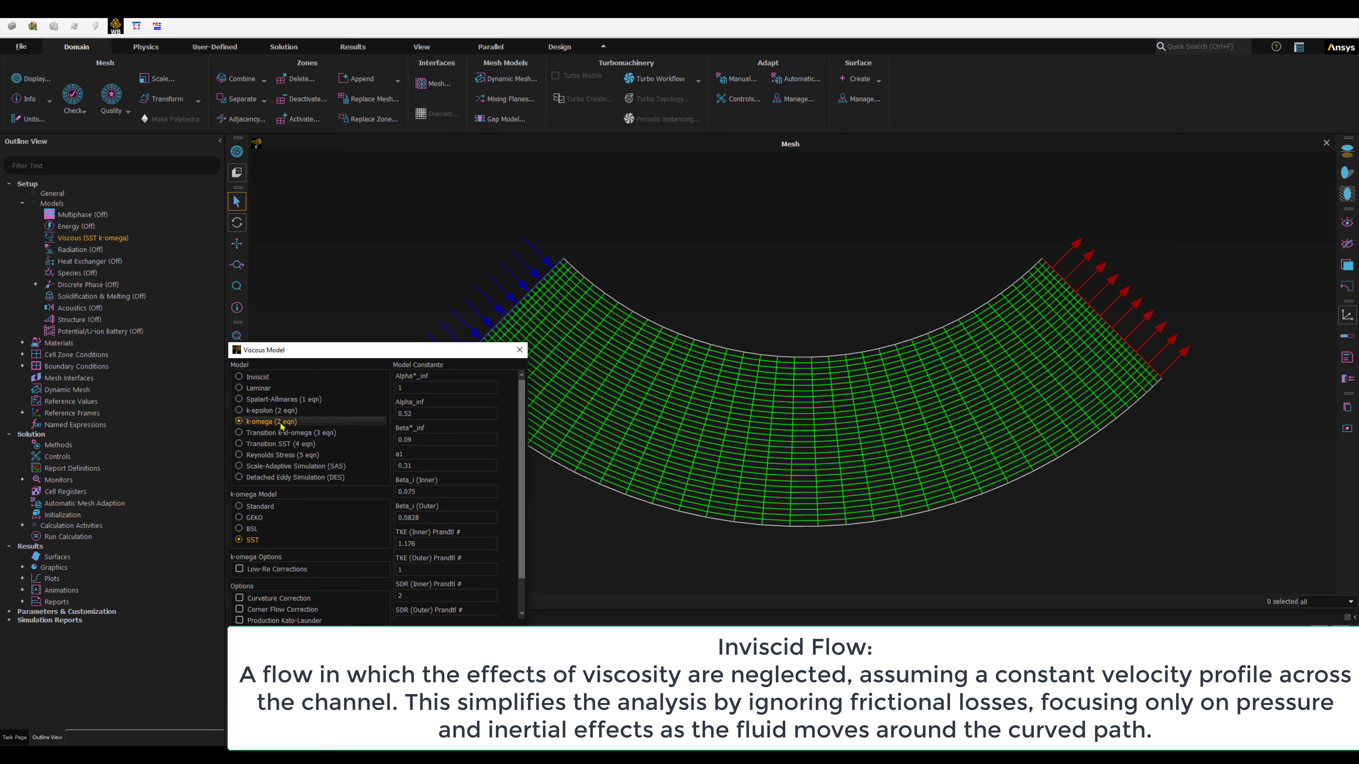
left_click(239, 377)
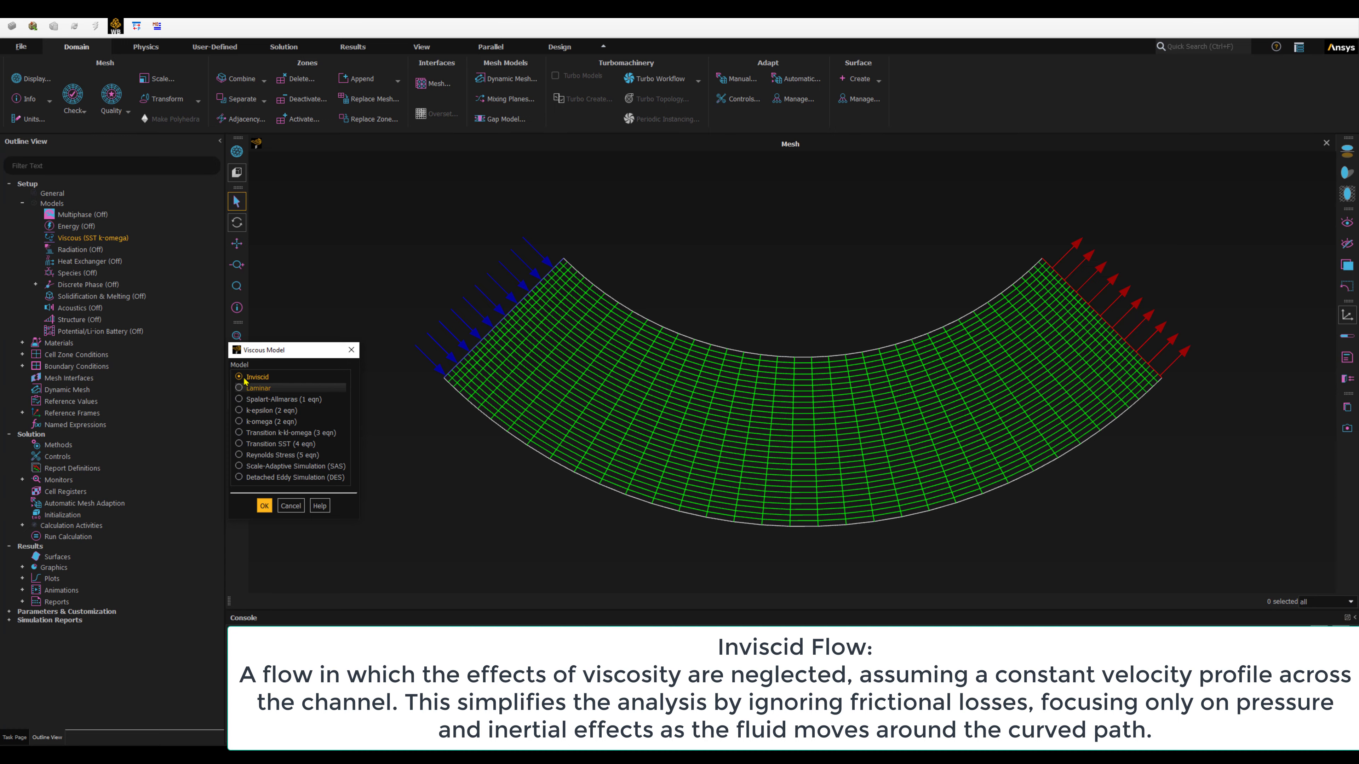
left_click(264, 506)
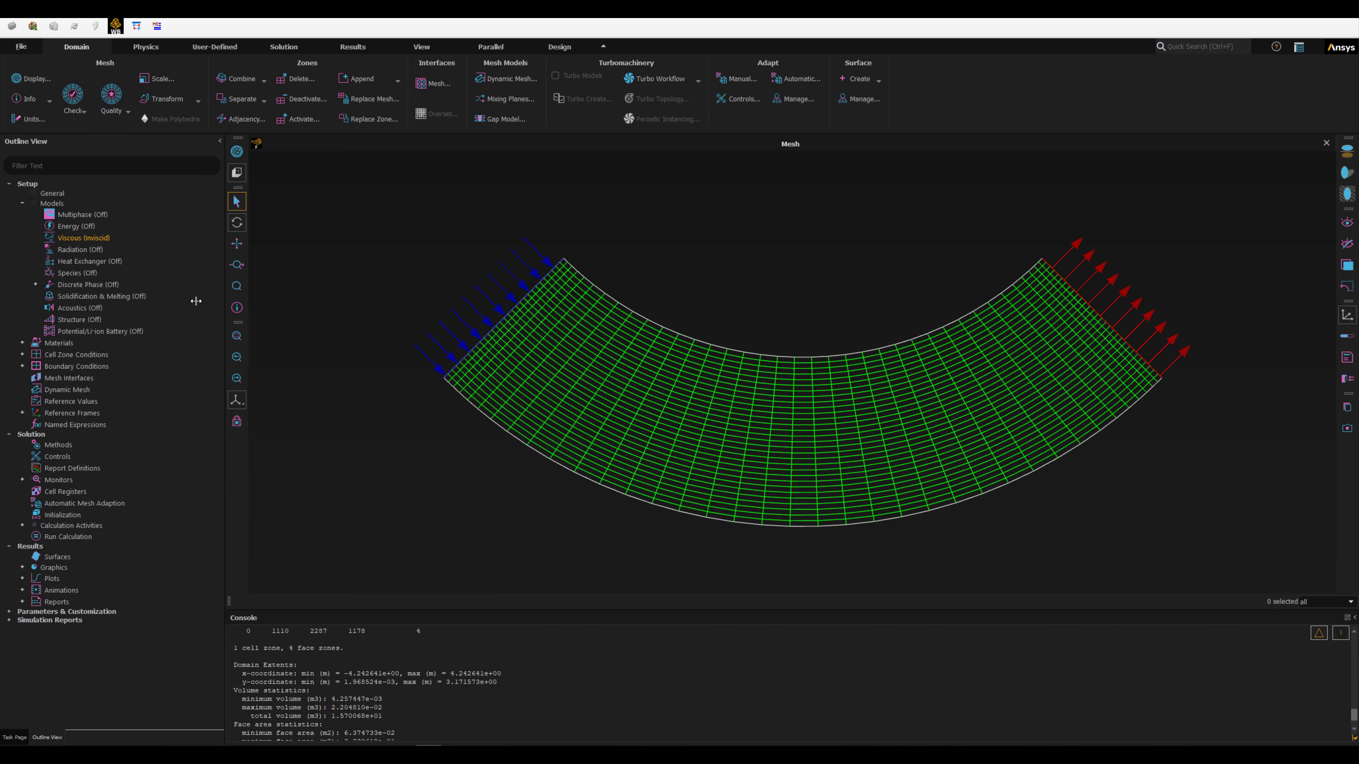
Step: Add water-liquid (h2o<l>) to the fluid materials by copying it from the Fluent database
left_click(21, 343)
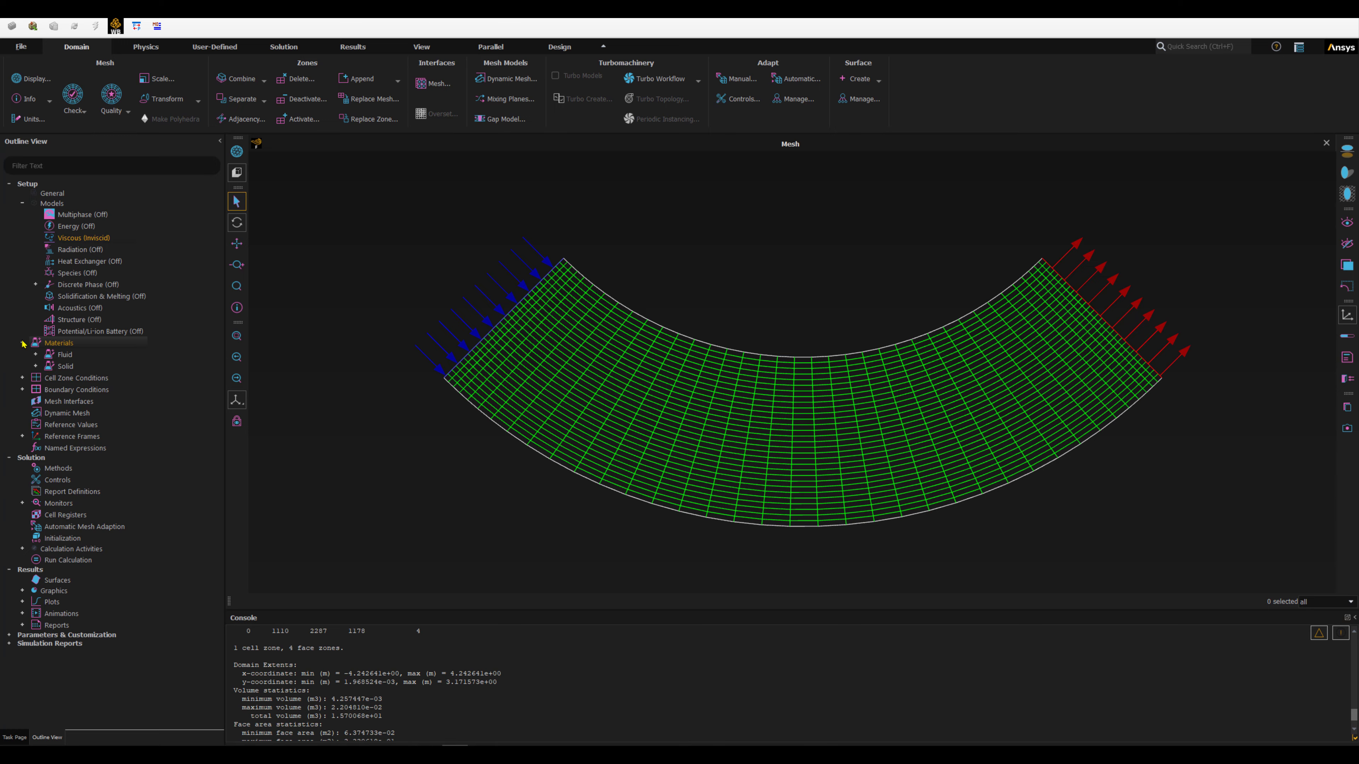
left_click(36, 355)
left_click(72, 368)
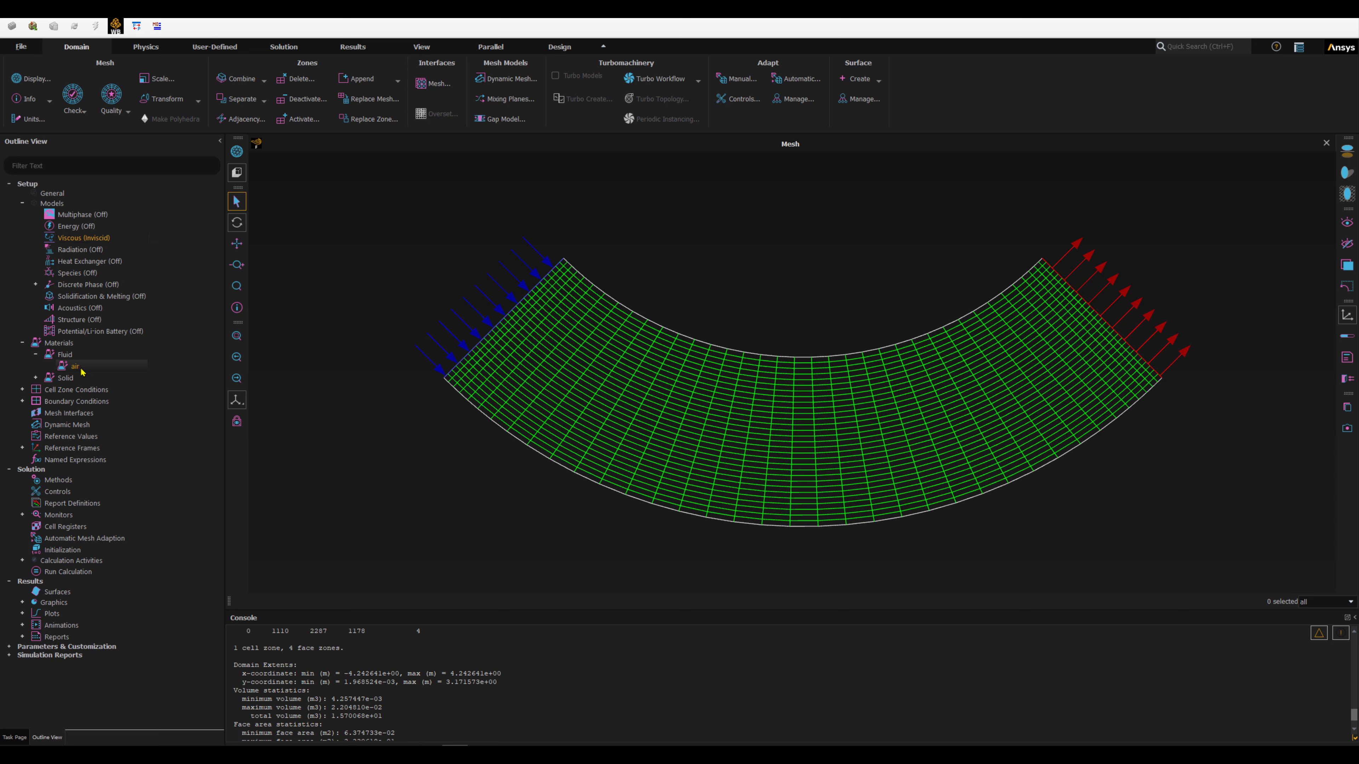
left_click(75, 368)
double_click(73, 366)
left_click_drag(345, 354, 327, 249)
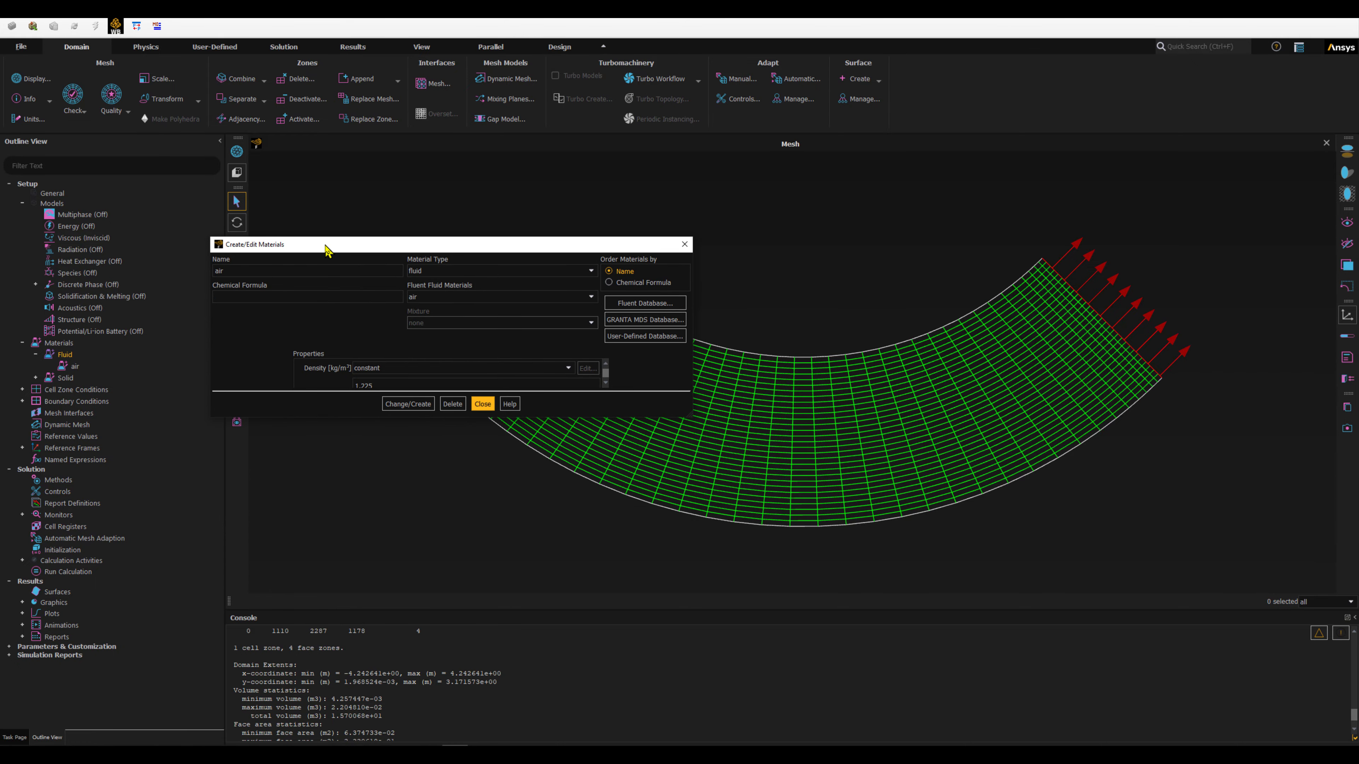
left_click(645, 303)
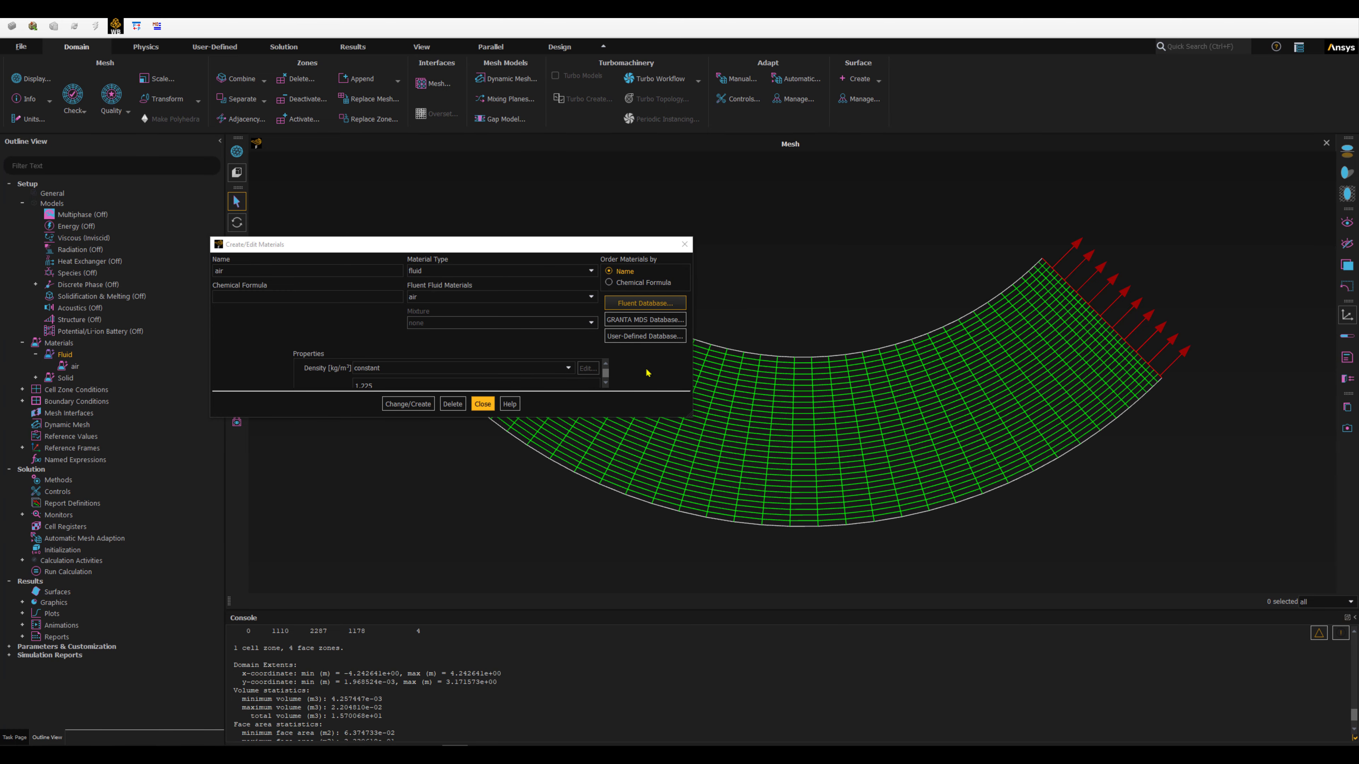
left_click_drag(415, 399, 419, 436)
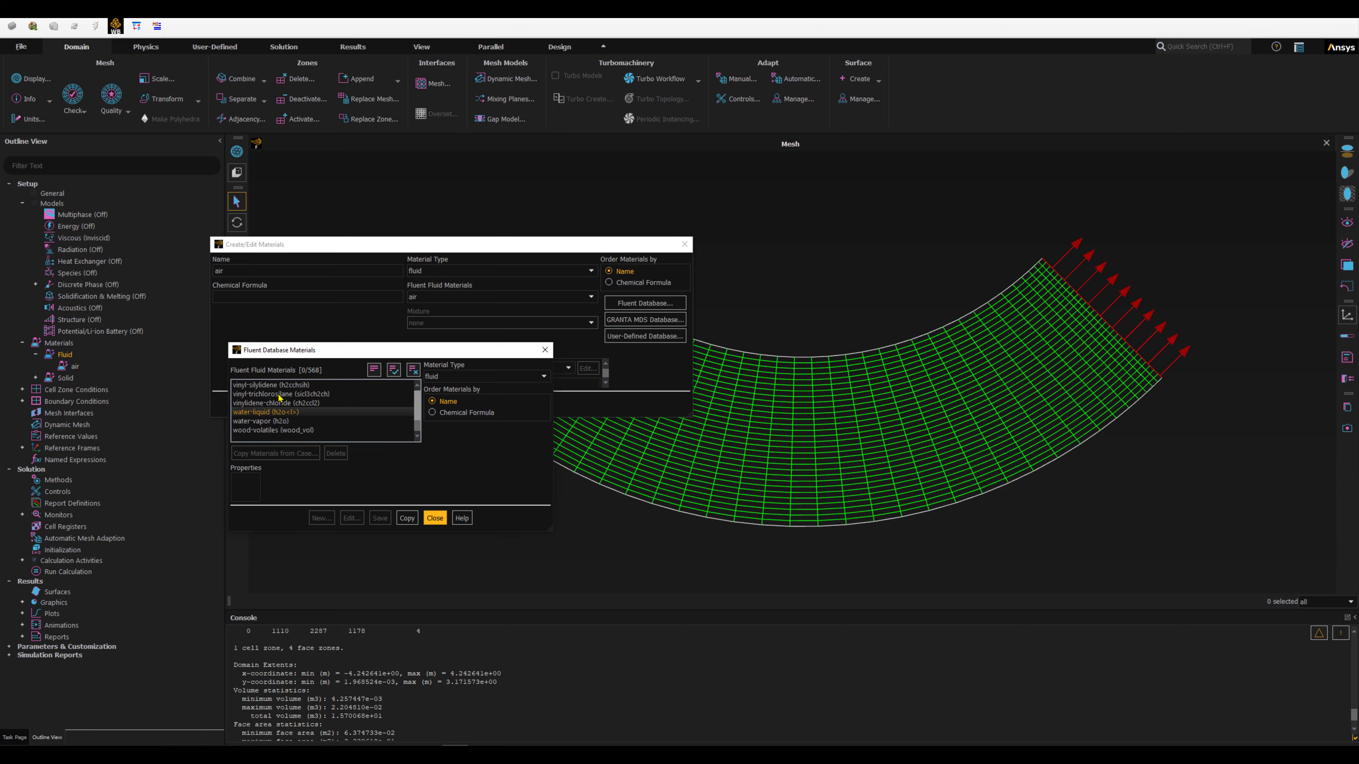
left_click(264, 413)
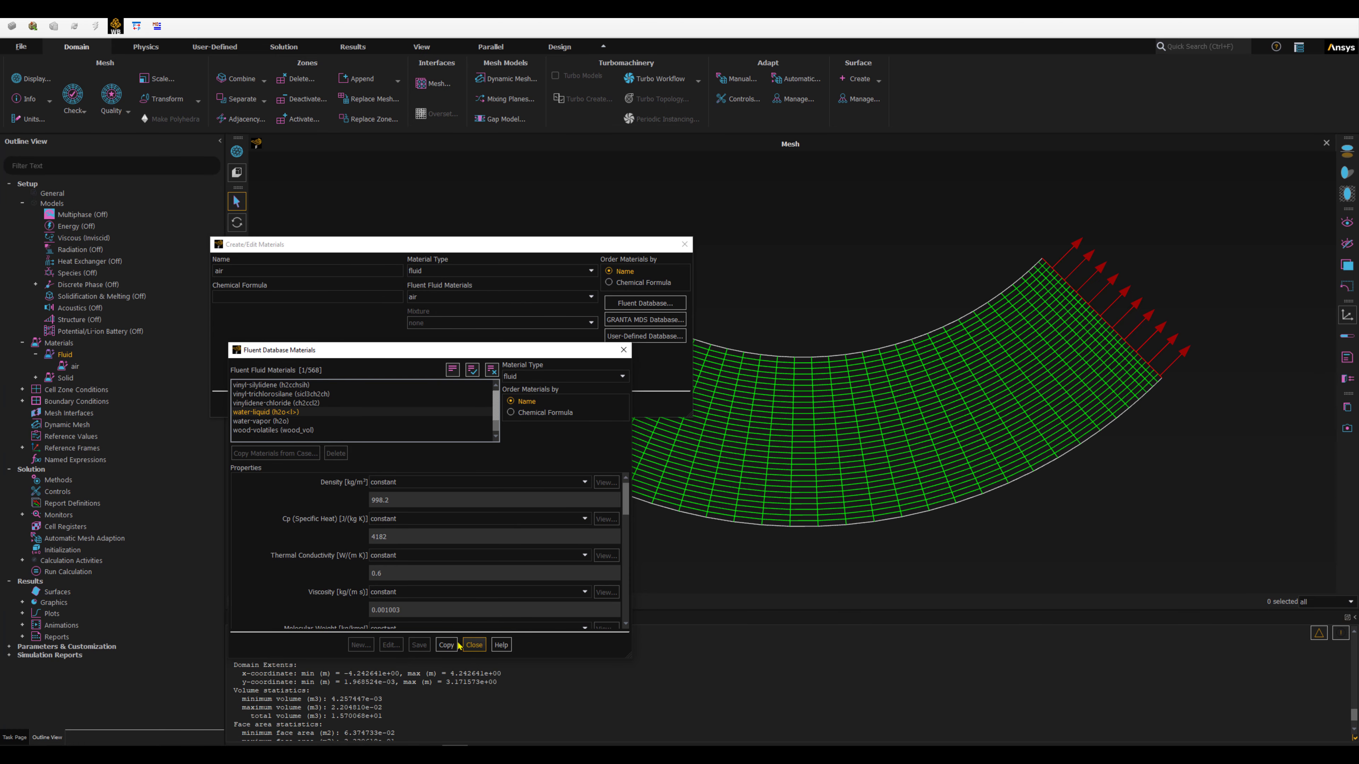
left_click(446, 645)
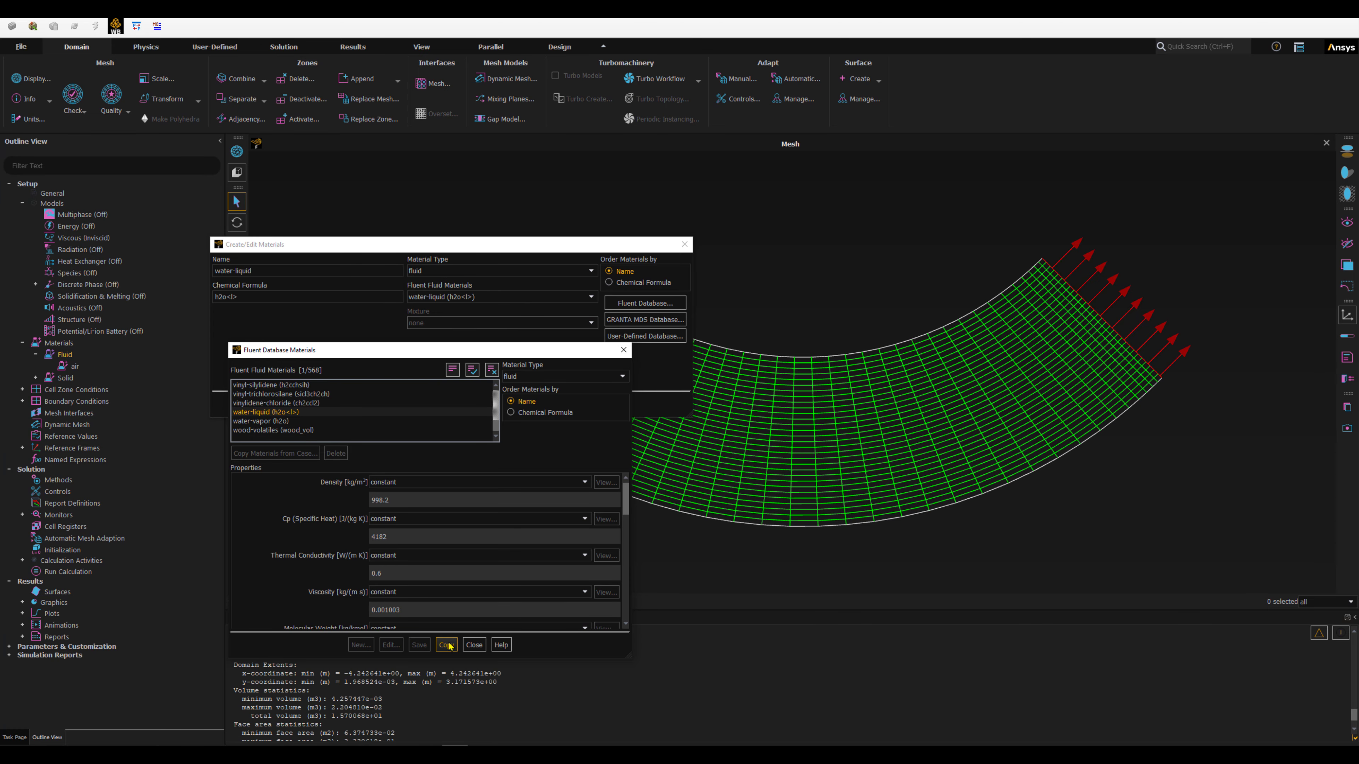
left_click(474, 645)
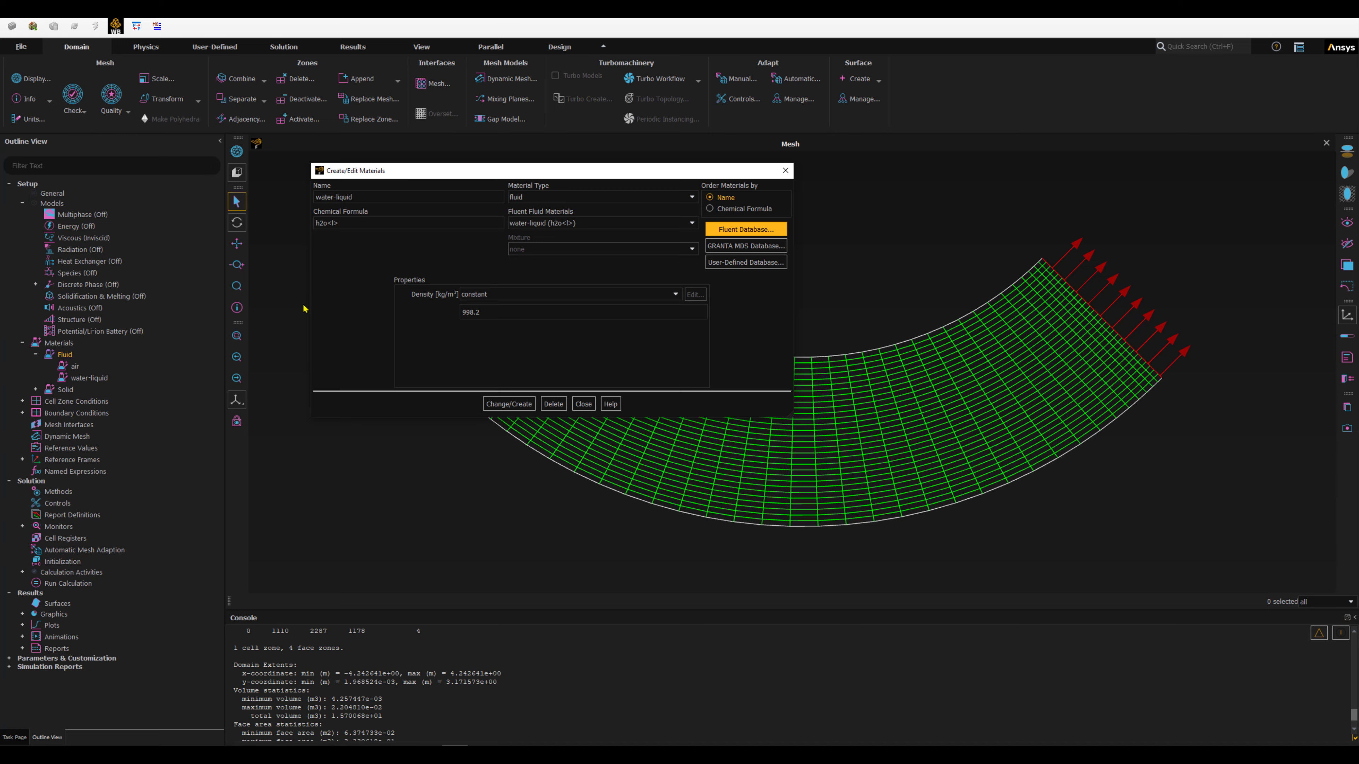
left_click(505, 404)
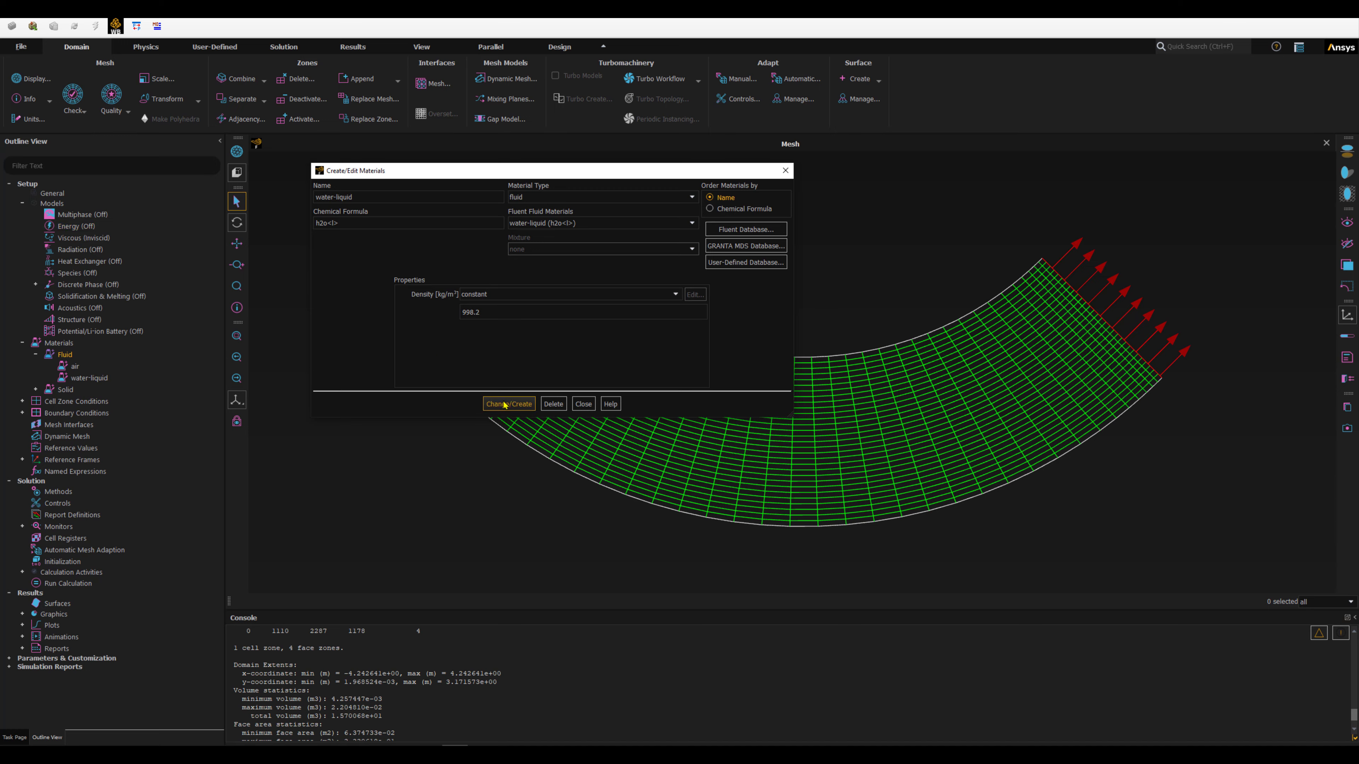
left_click(583, 404)
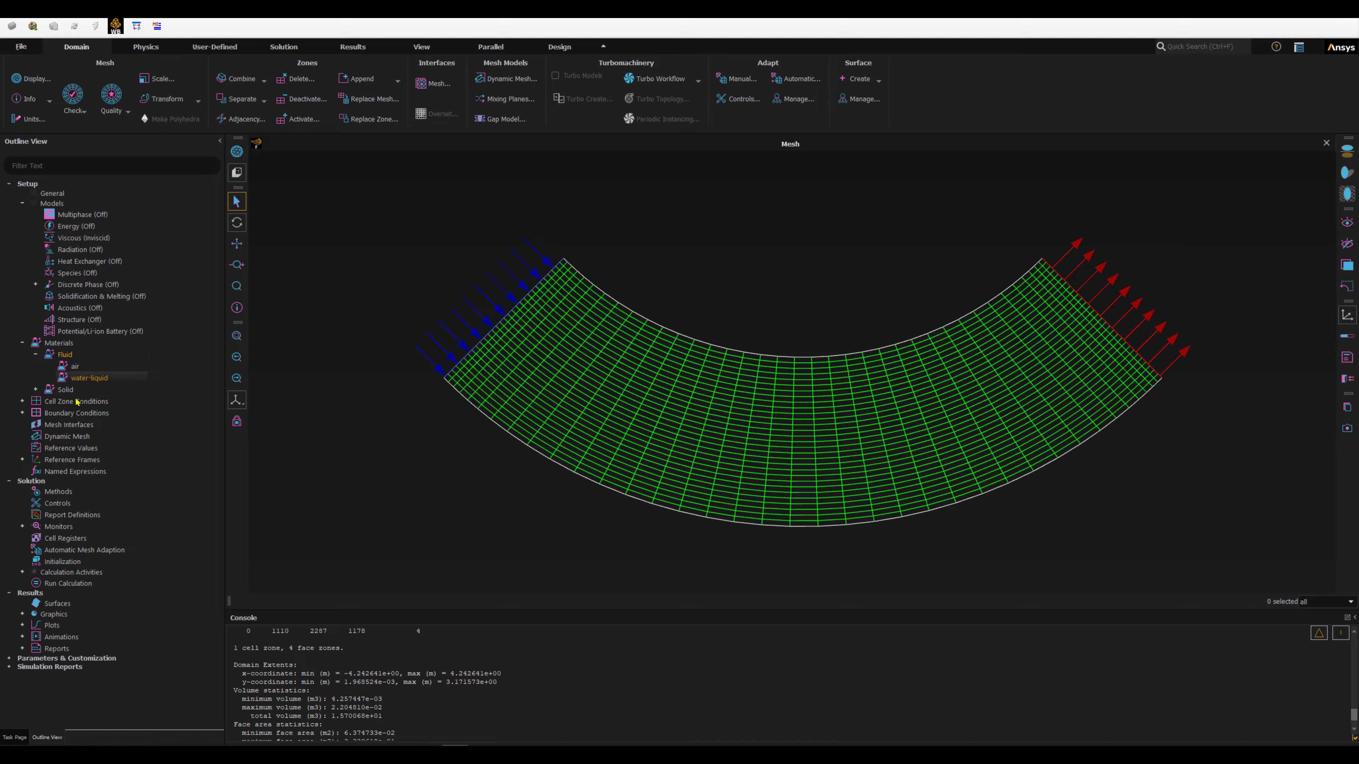
Step: Assign water-liquid as the material of the fff_surface fluid cell zone and apply it
left_click(22, 401)
left_click(36, 414)
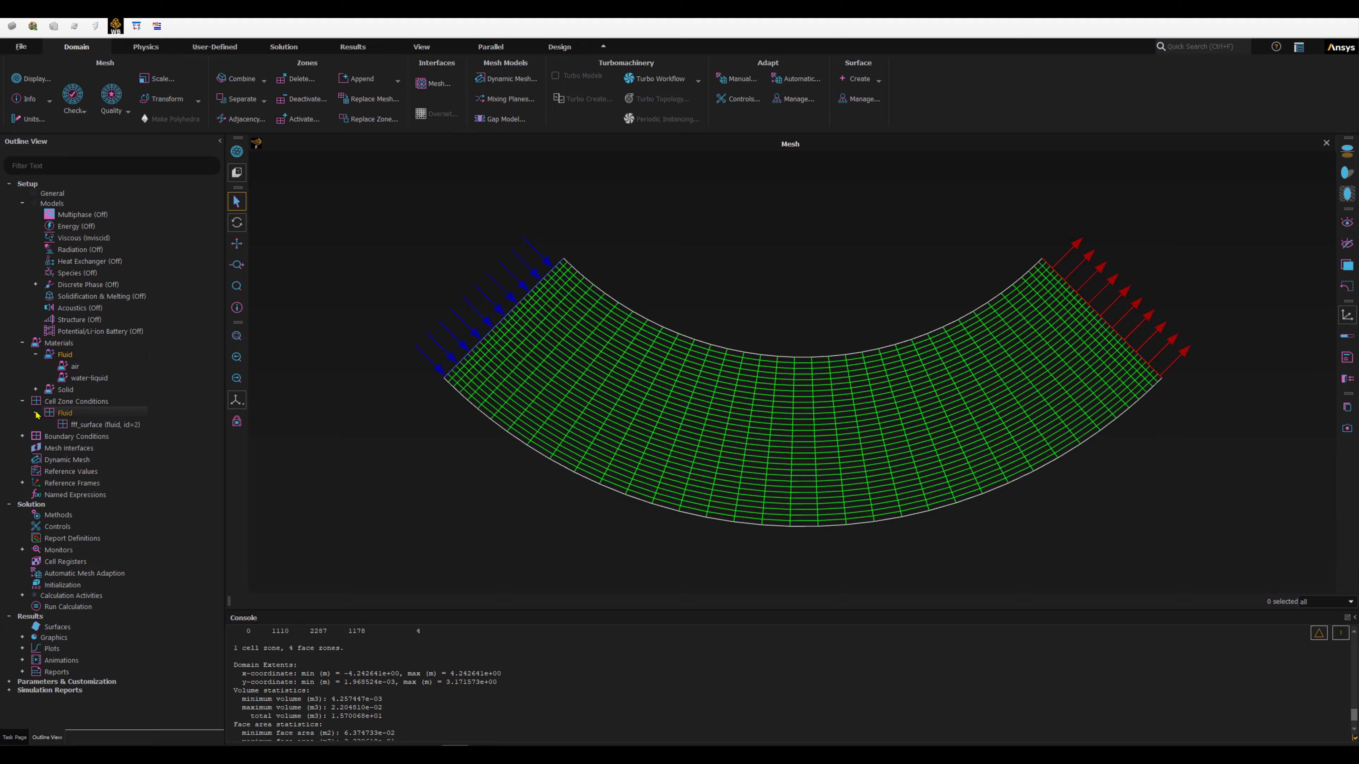
left_click(82, 425)
double_click(121, 427)
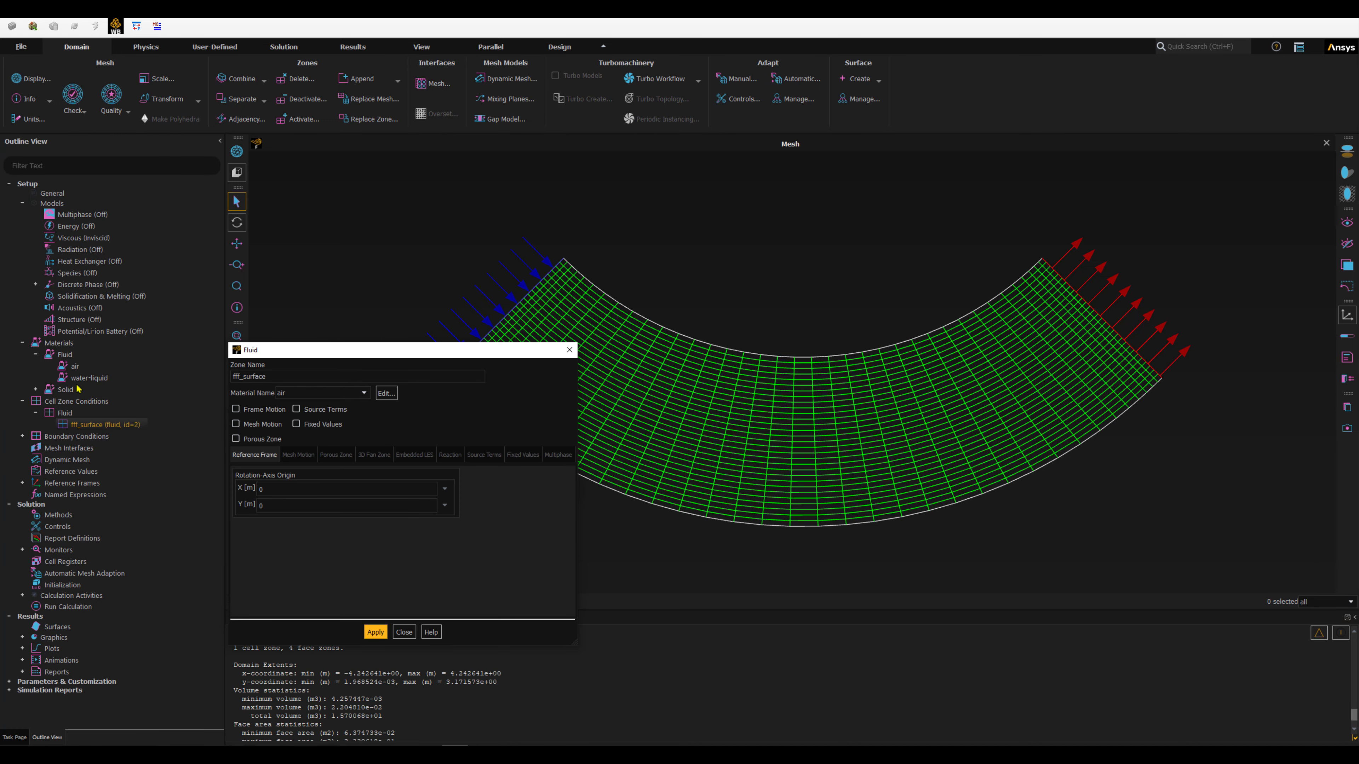
left_click(286, 394)
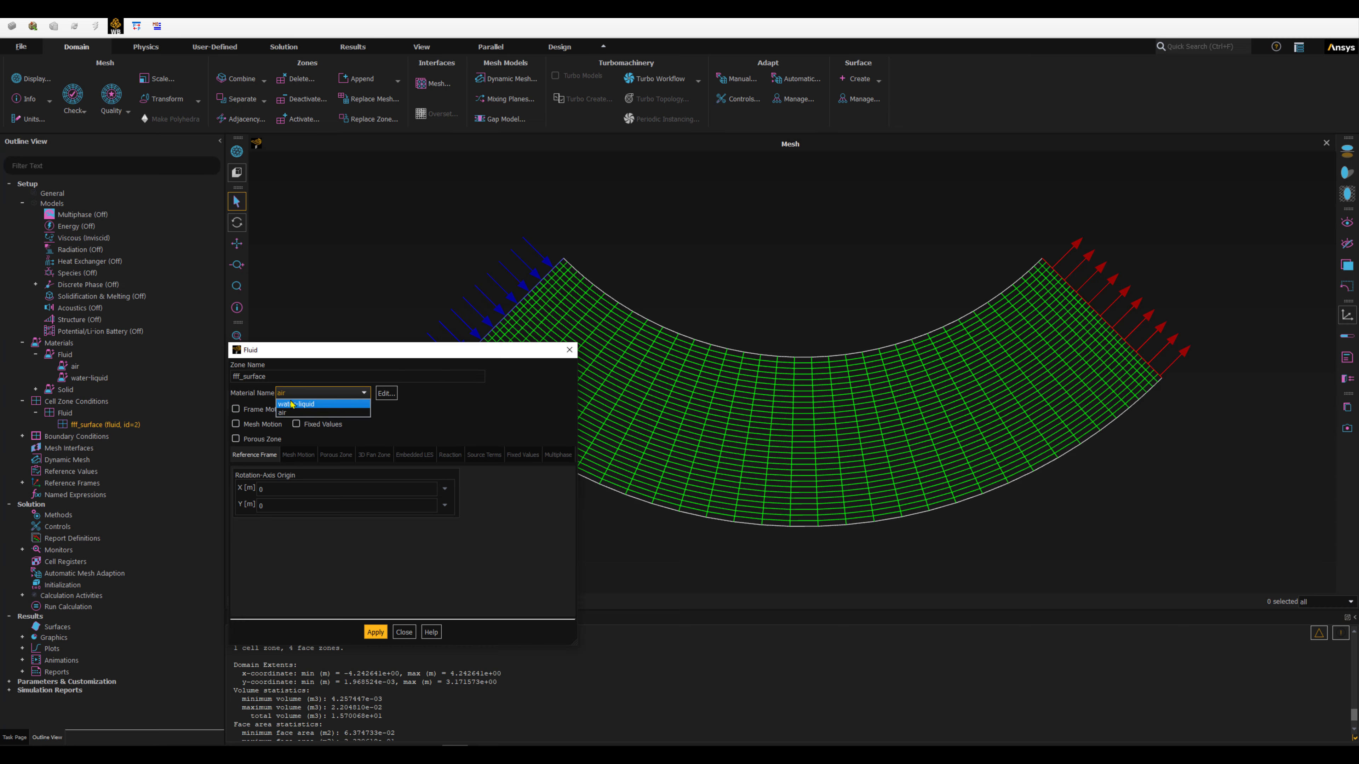
left_click(332, 405)
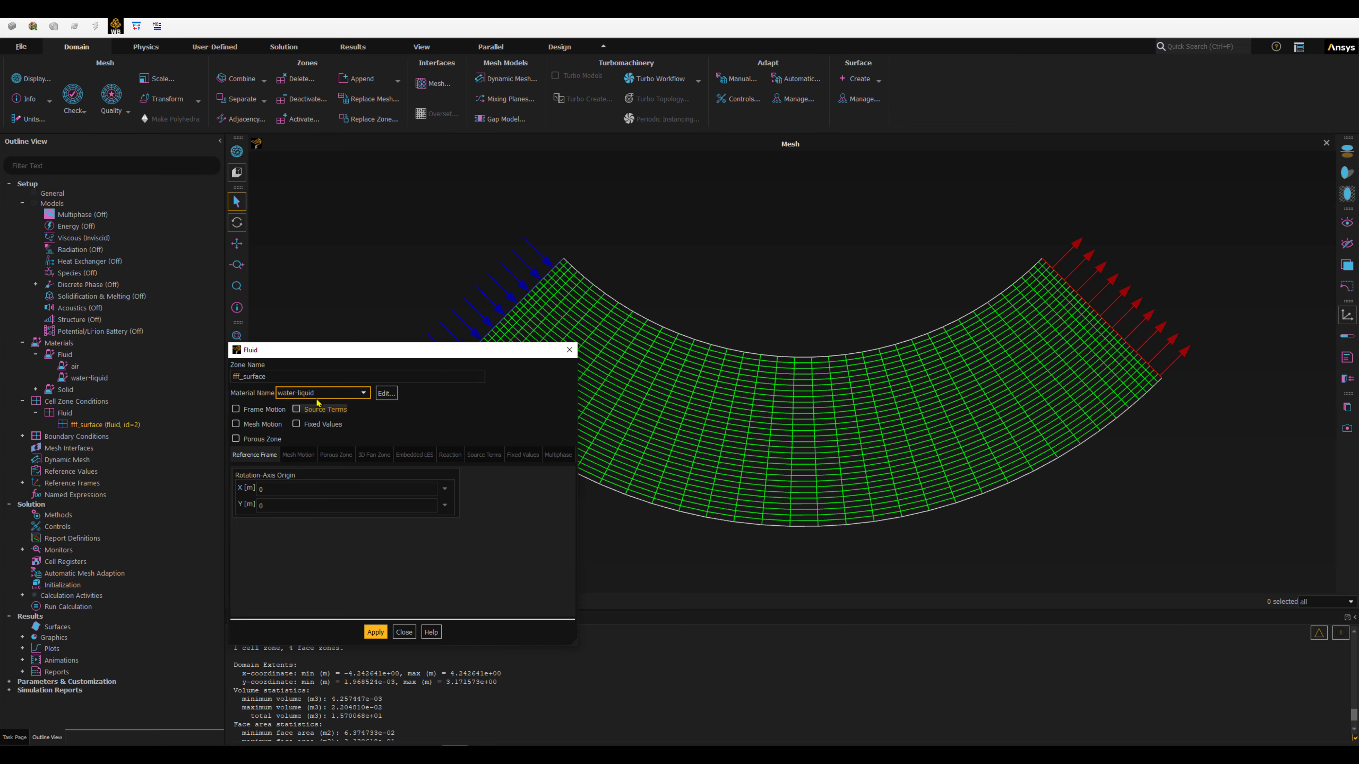
left_click(377, 632)
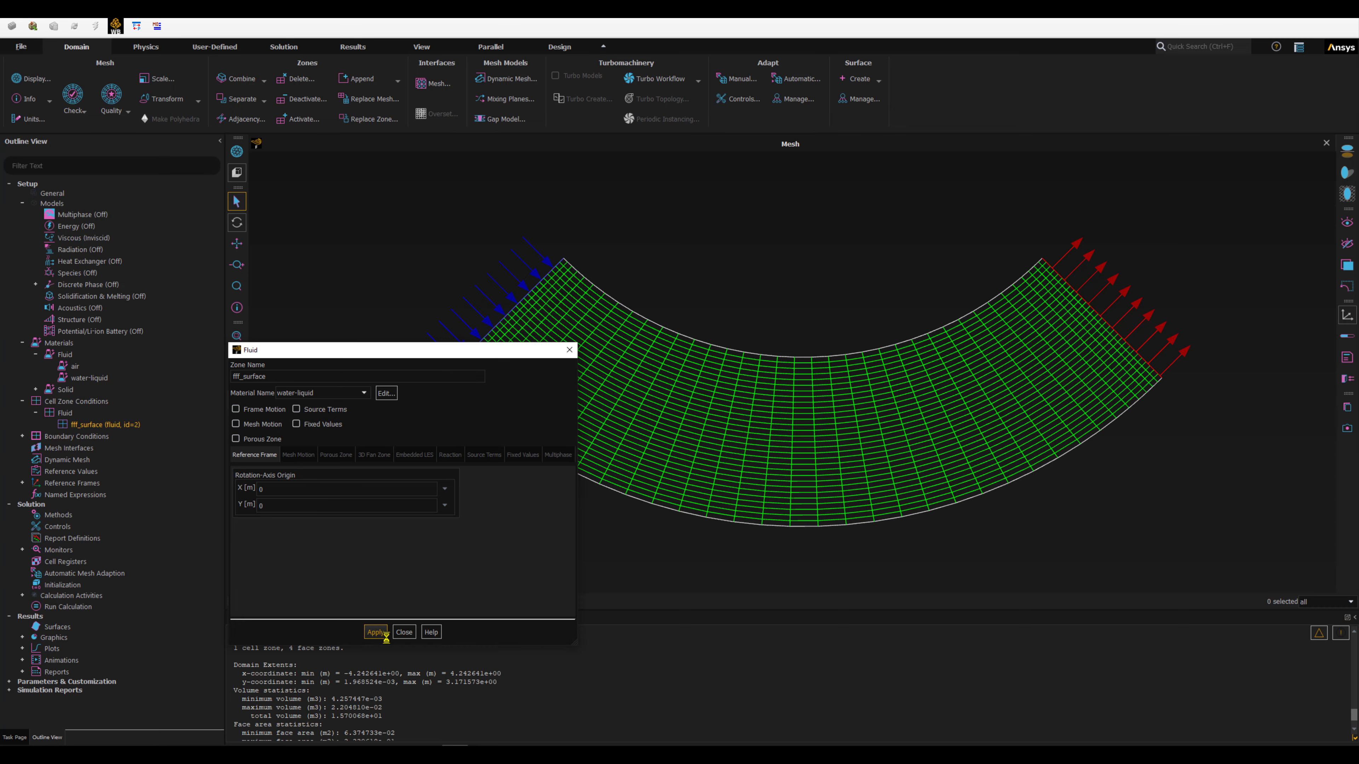
left_click(404, 632)
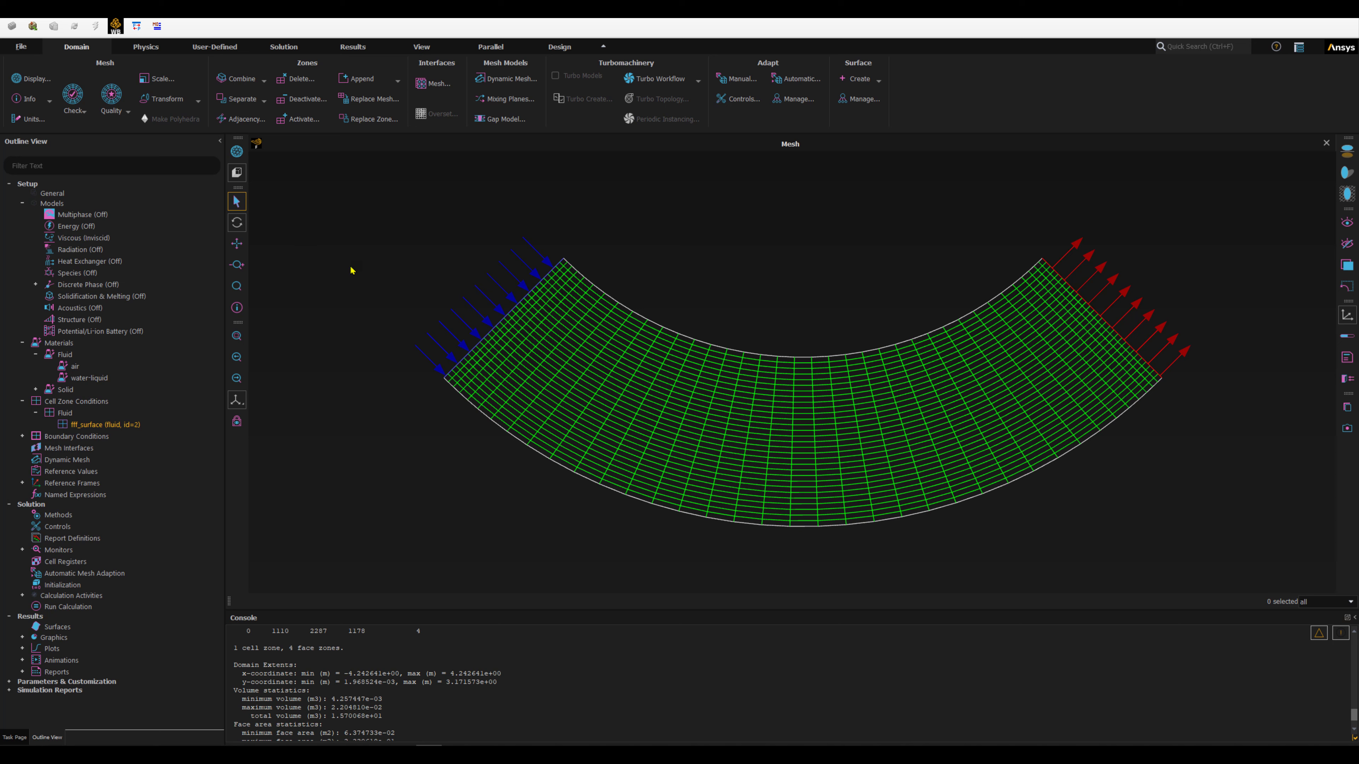
Step: Set the operating pressure to 40000 Pa in the operating conditions
left_click(146, 47)
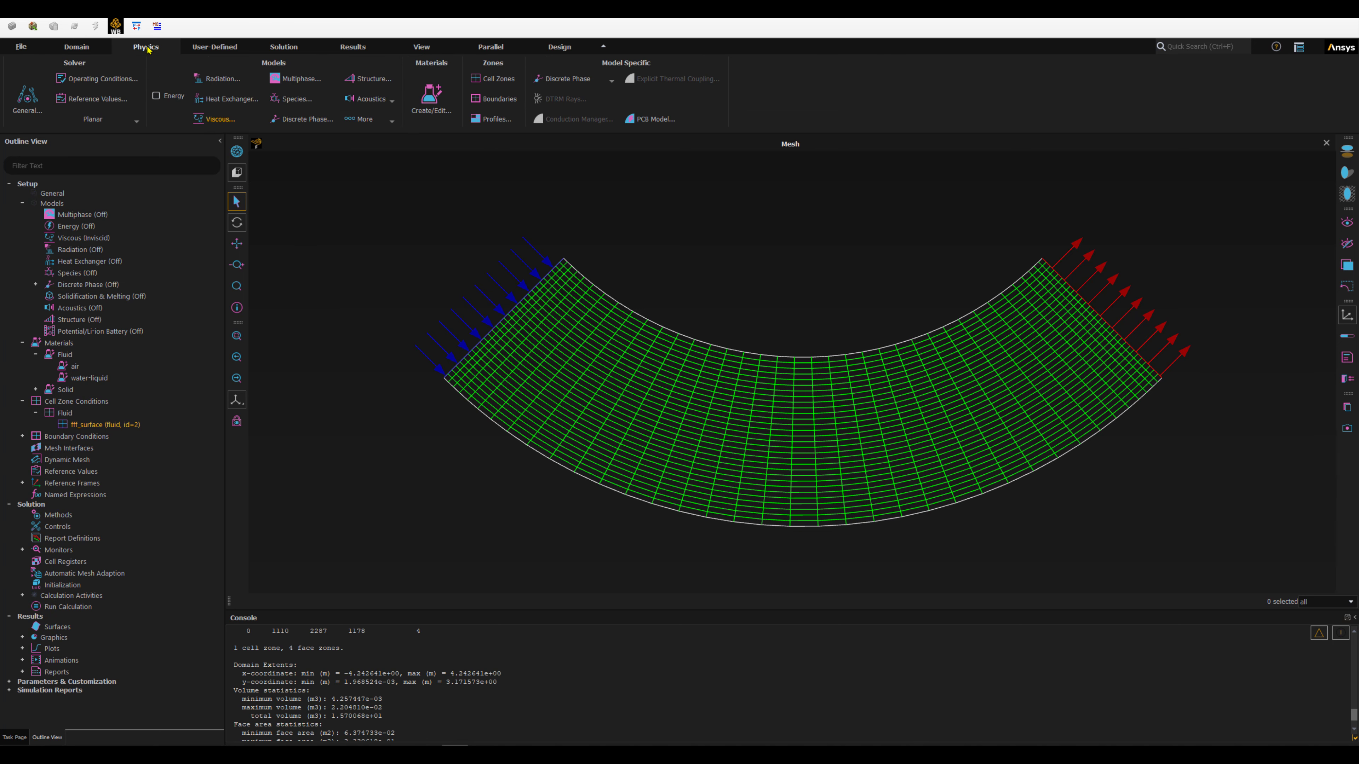
left_click(99, 78)
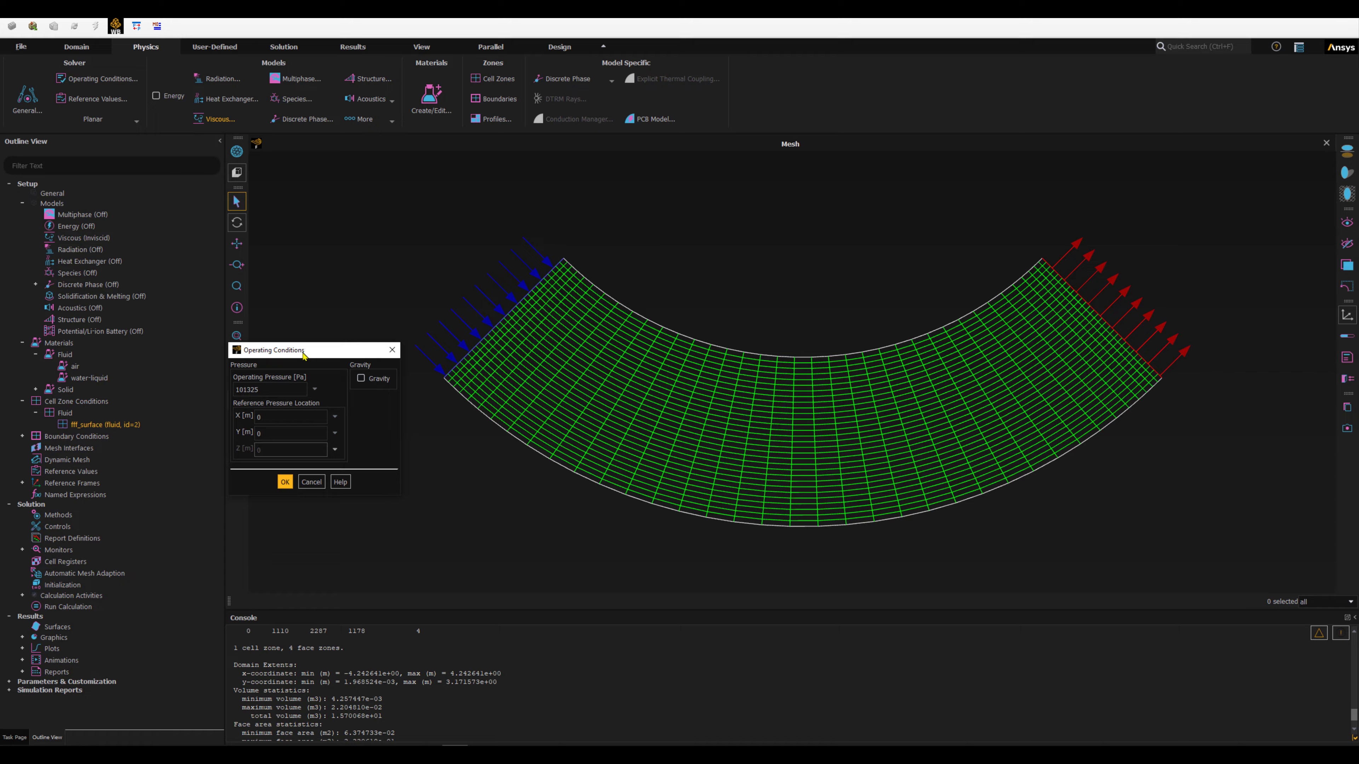
left_click_drag(303, 354, 313, 303)
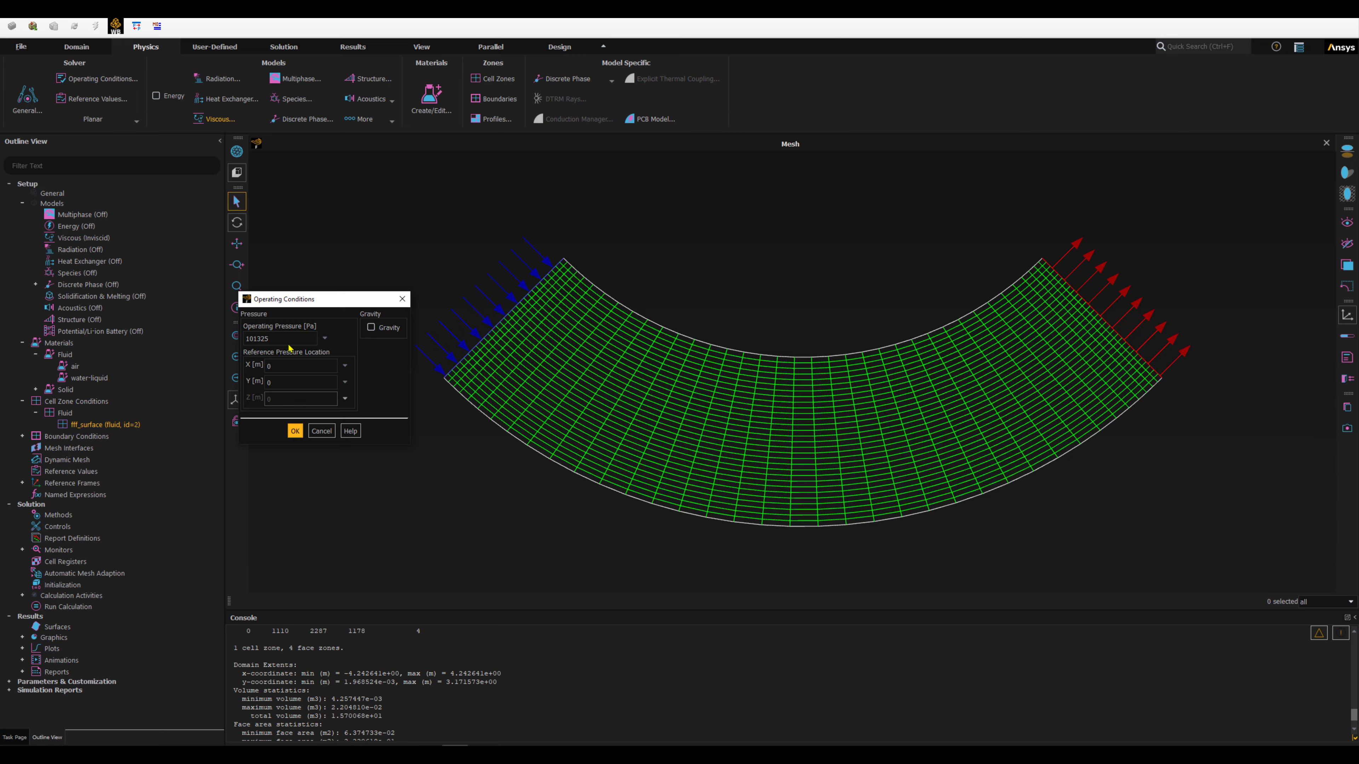
double_click(278, 339)
type("40000")
Step: Enable gravity with a Y acceleration of -9.81 m/s² and accept the operating conditions
left_click(370, 327)
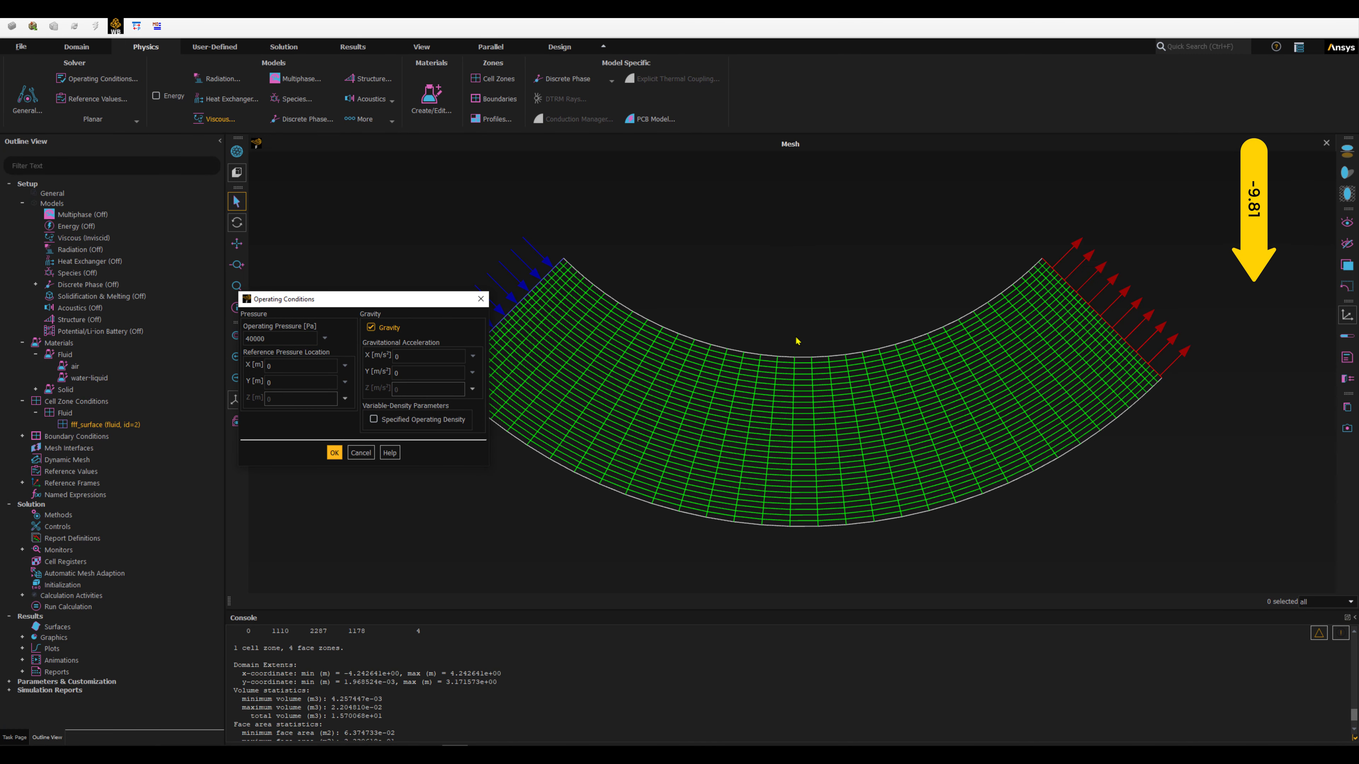
left_click(405, 374)
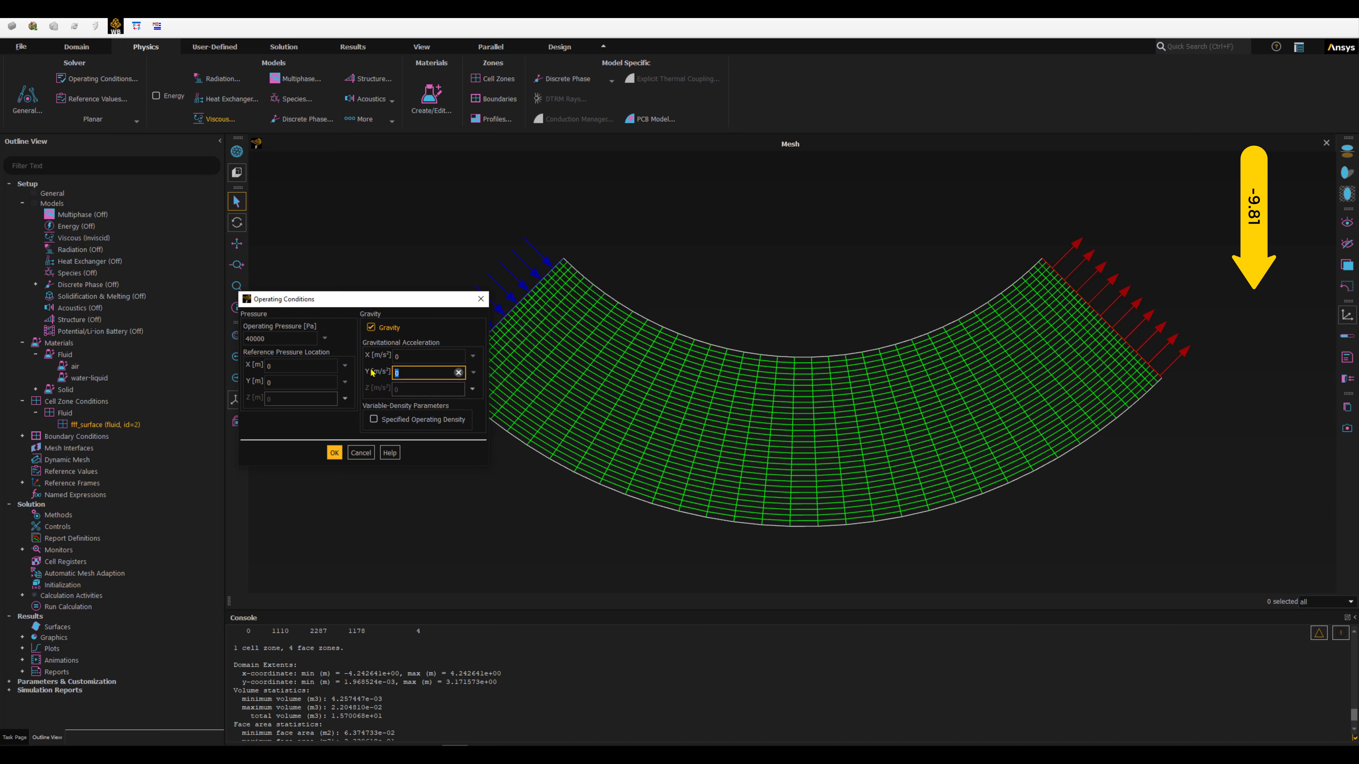
type("-9.81")
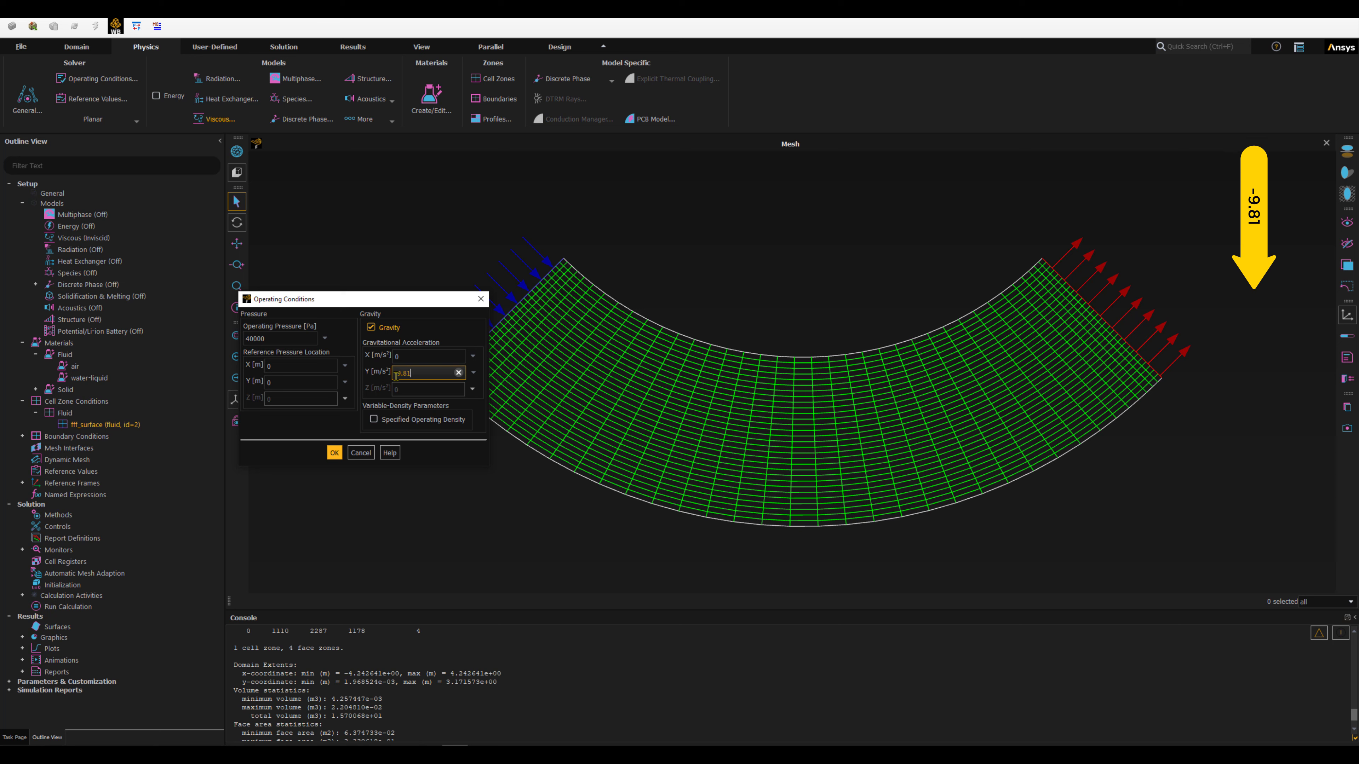
left_click(402, 375)
left_click(416, 375)
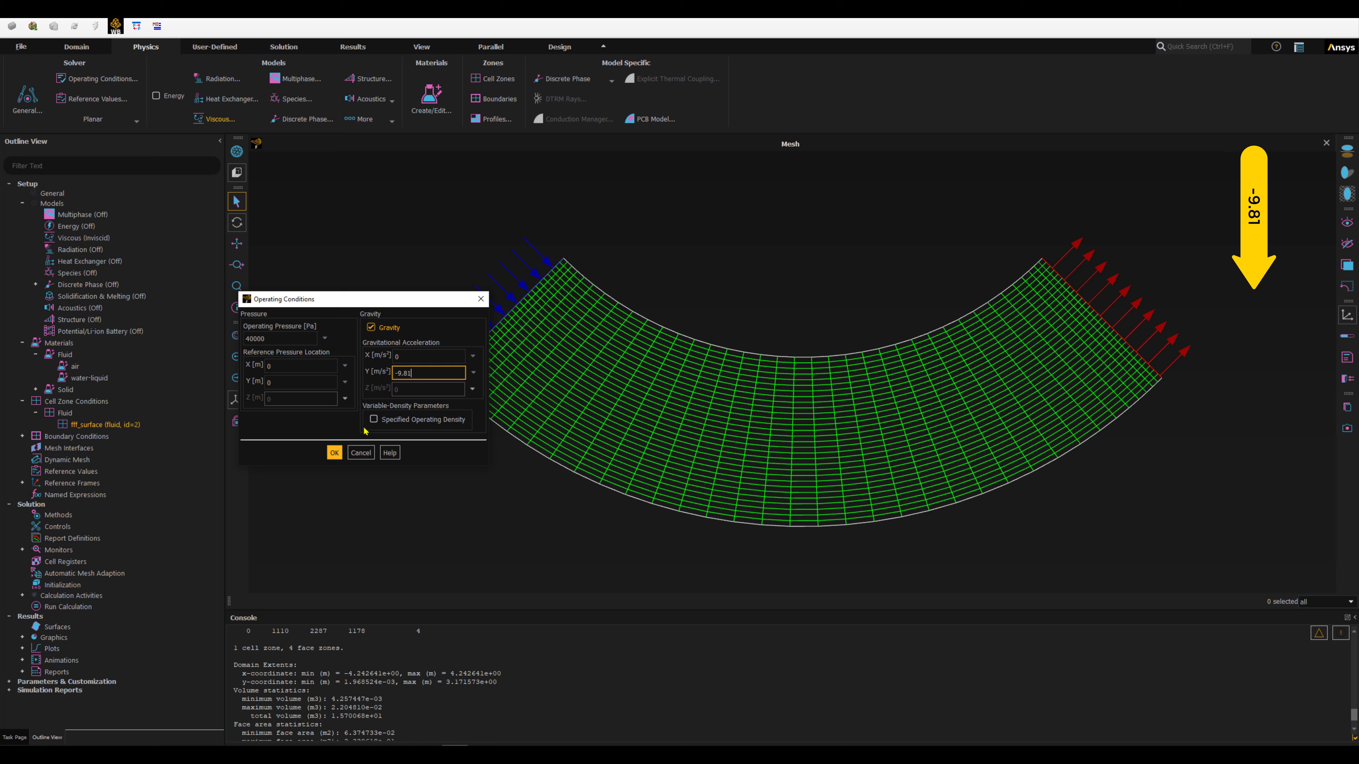
left_click(333, 454)
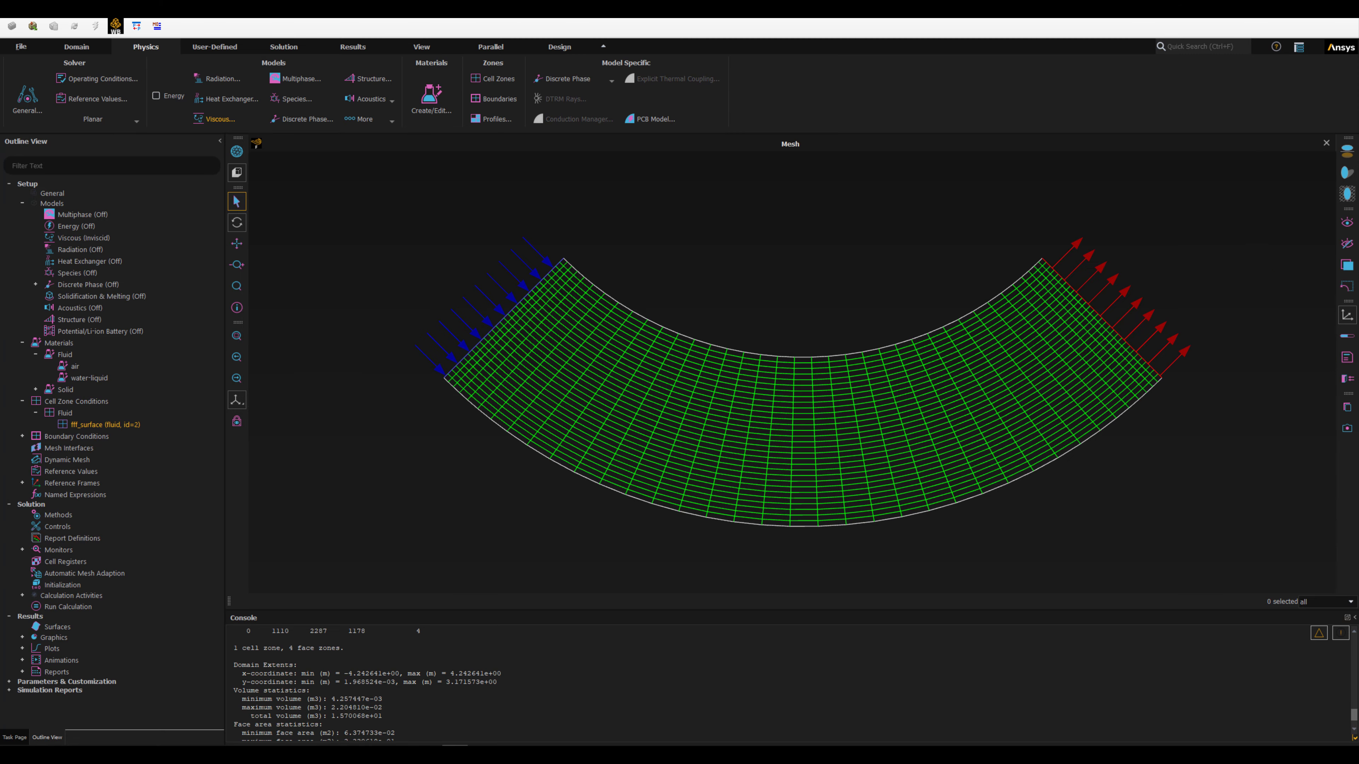
Step: Set the velocity magnitude of the inlet boundary to 10 m/s, normal to the boundary, and apply it
left_click(23, 437)
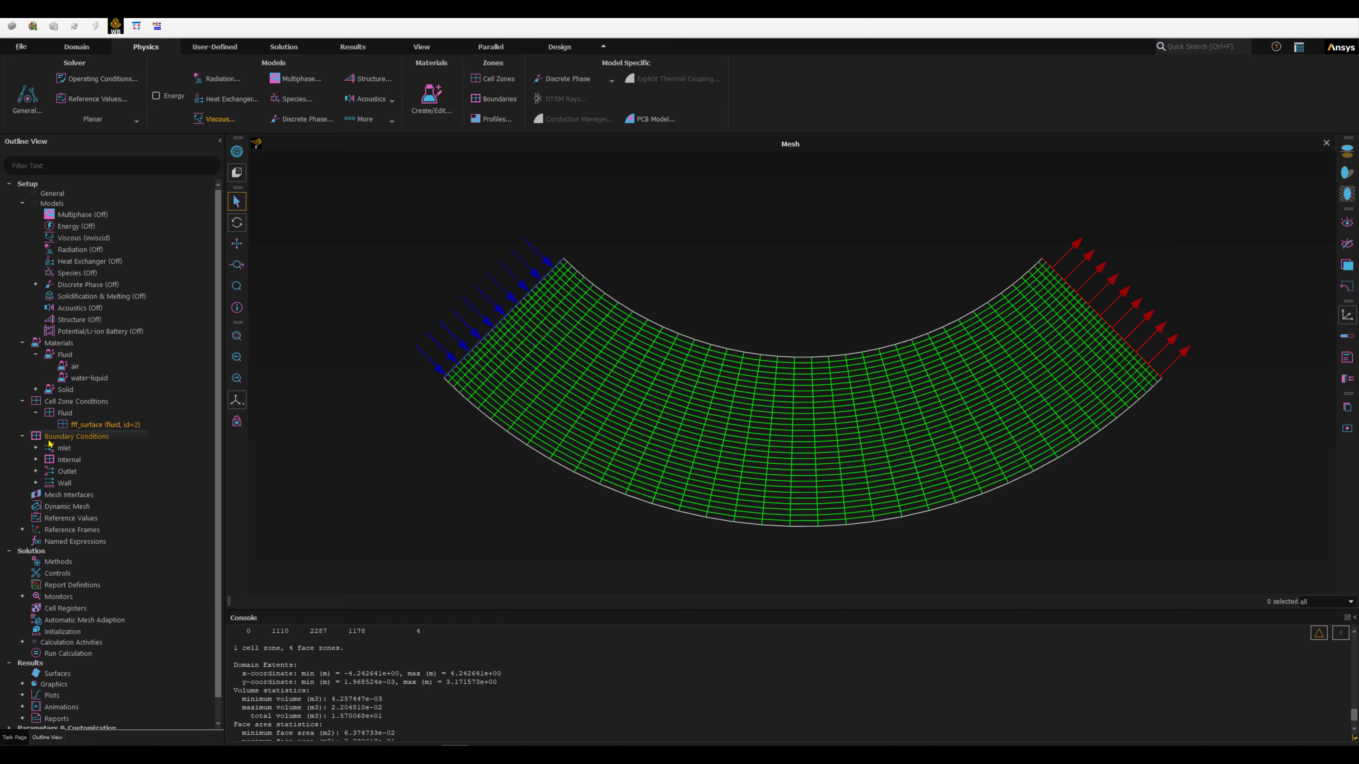
left_click(63, 449)
left_click(36, 449)
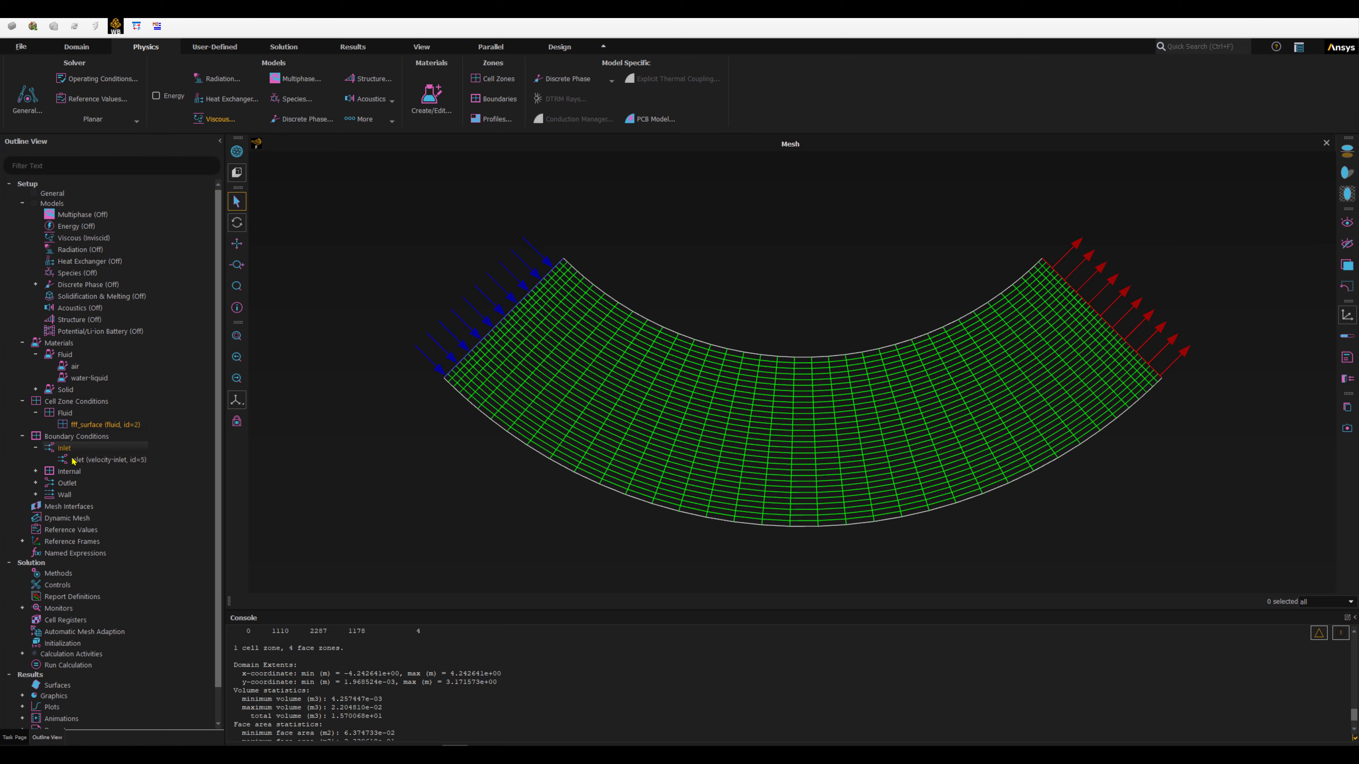
left_click(98, 461)
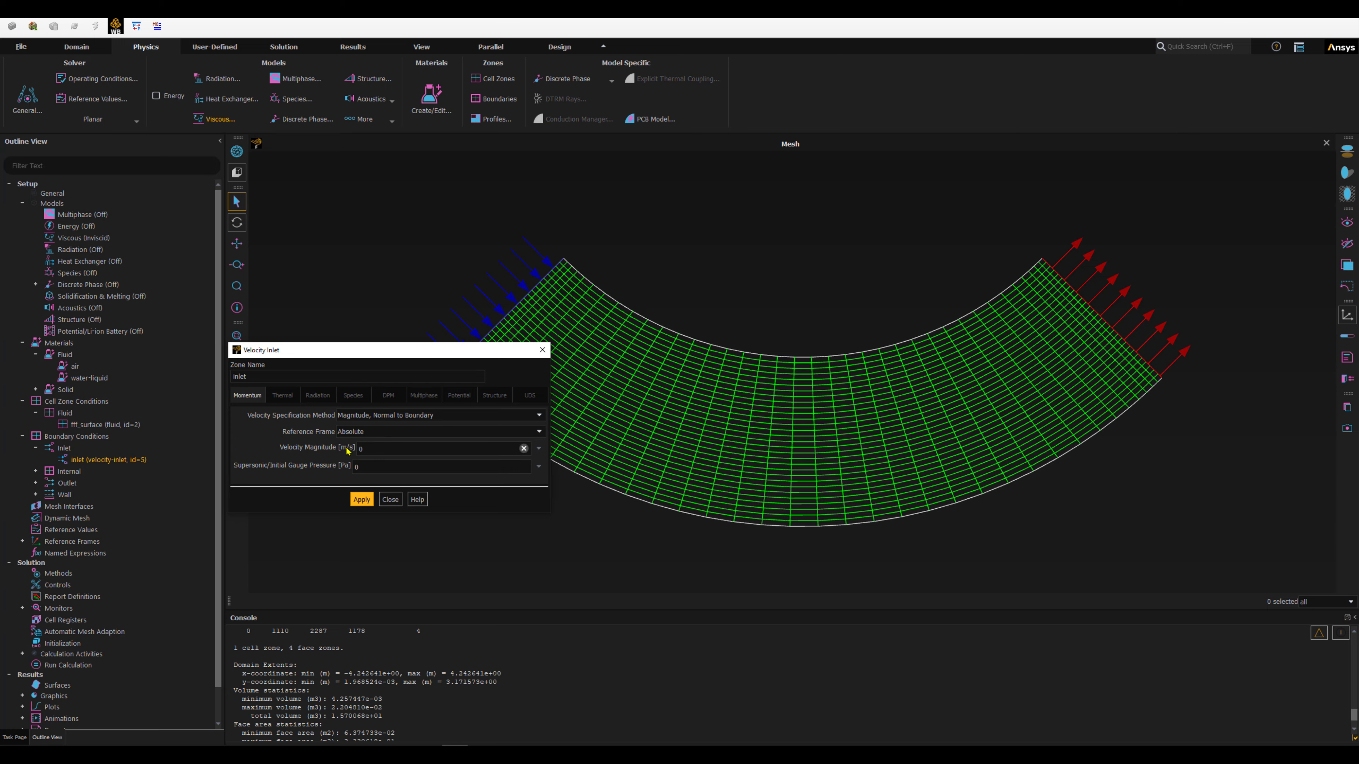
double_click(358, 449)
type("10")
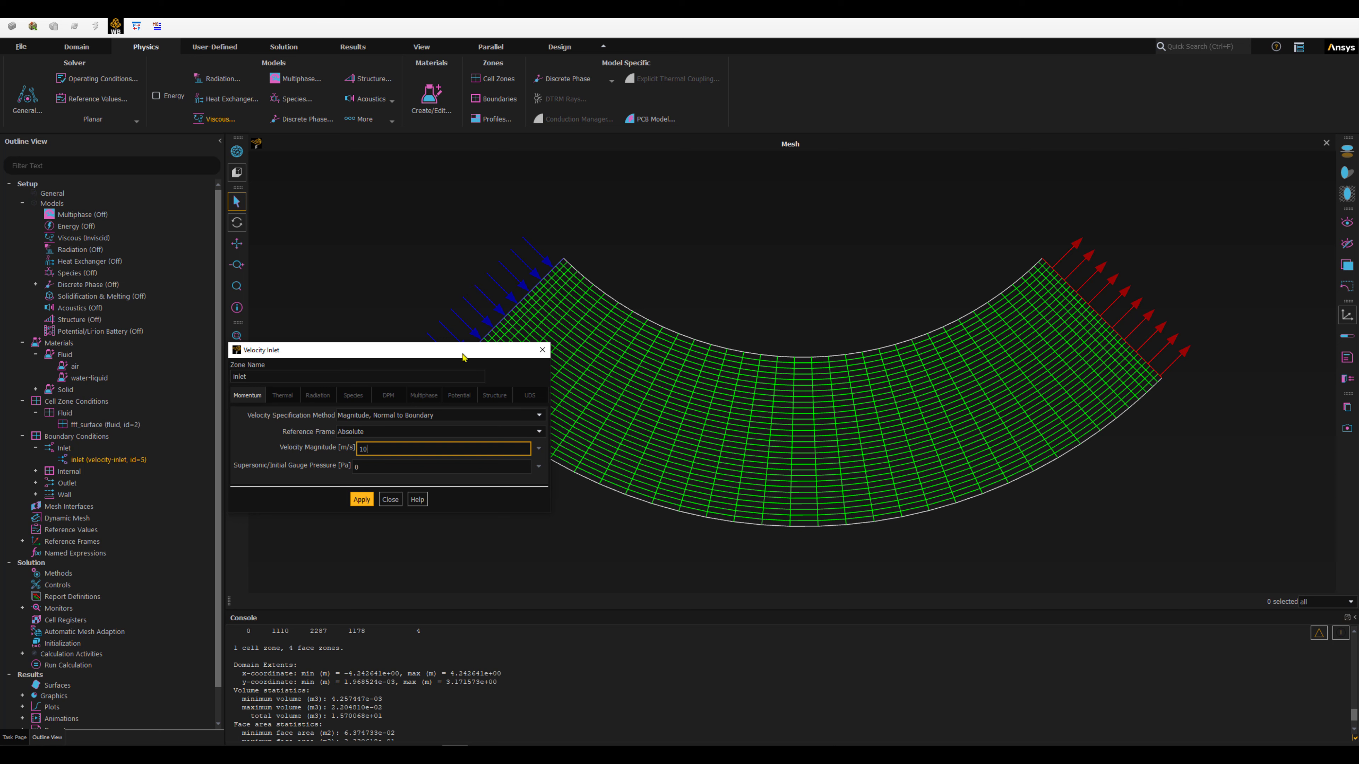
left_click_drag(497, 345, 509, 433)
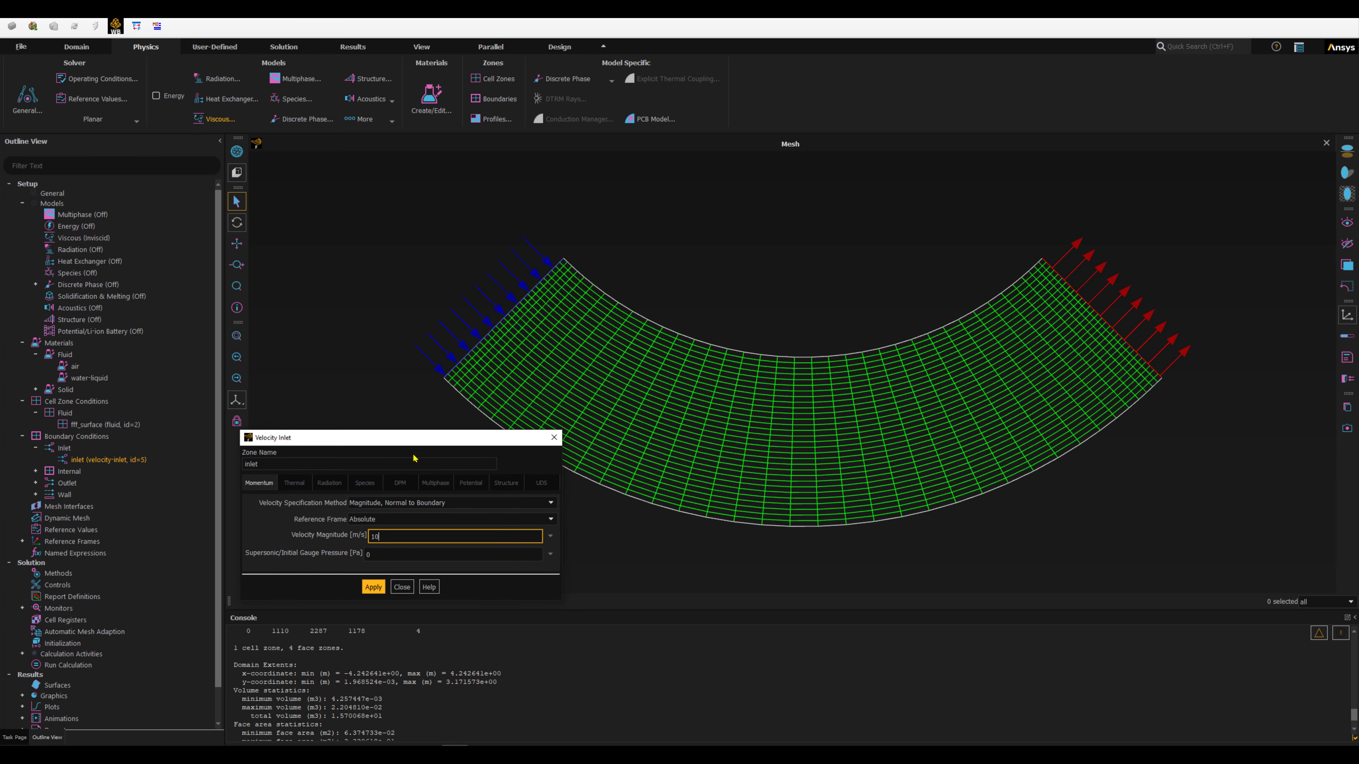
left_click(373, 587)
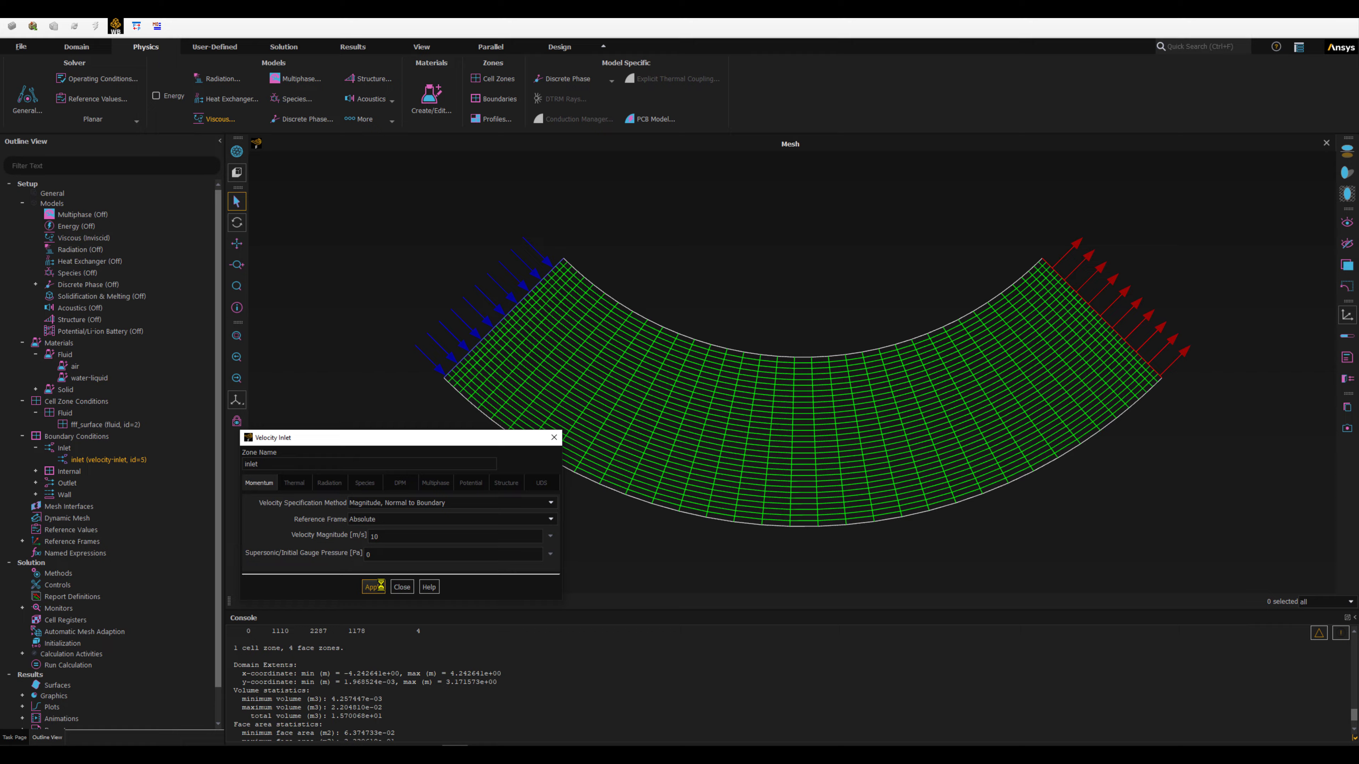
Step: Change the outlet boundary type from pressure-outlet to outflow and check its flow rate weighting without editing it
left_click(401, 587)
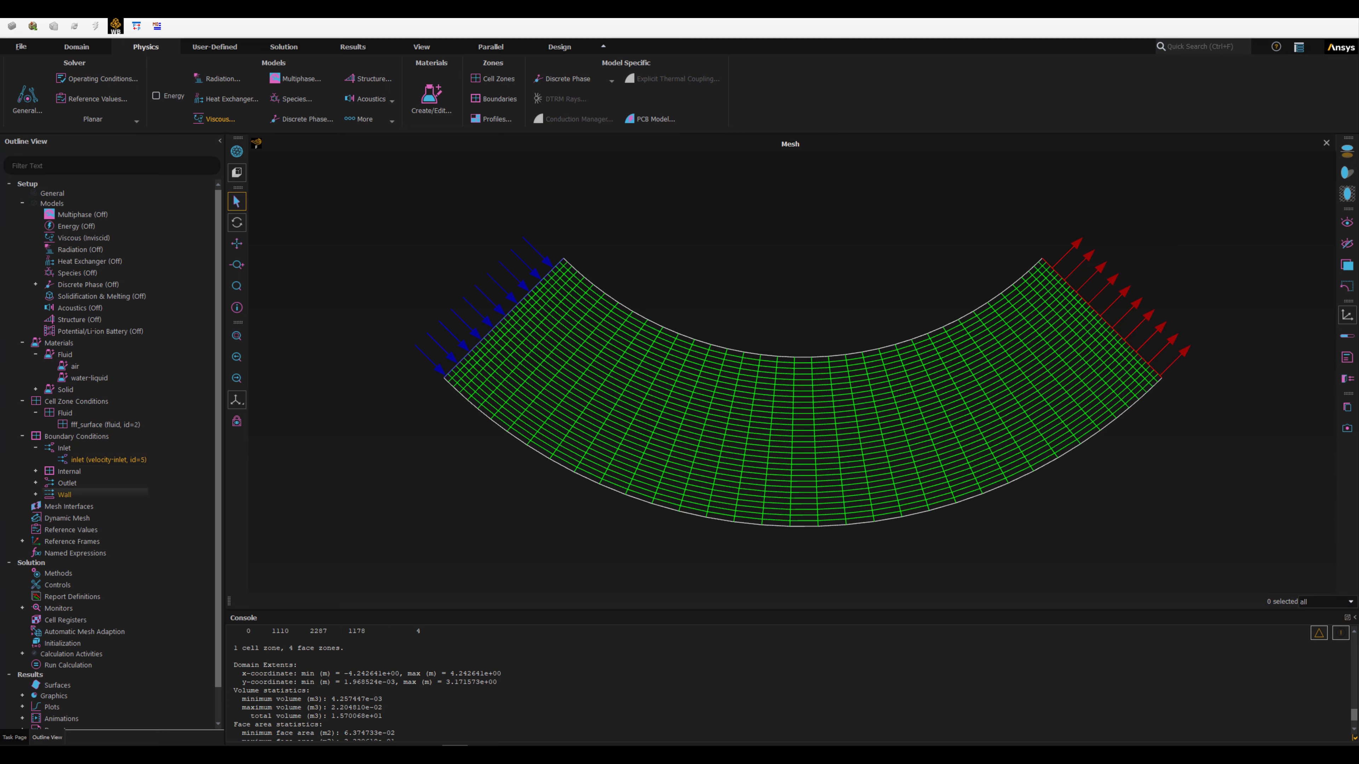
left_click(36, 483)
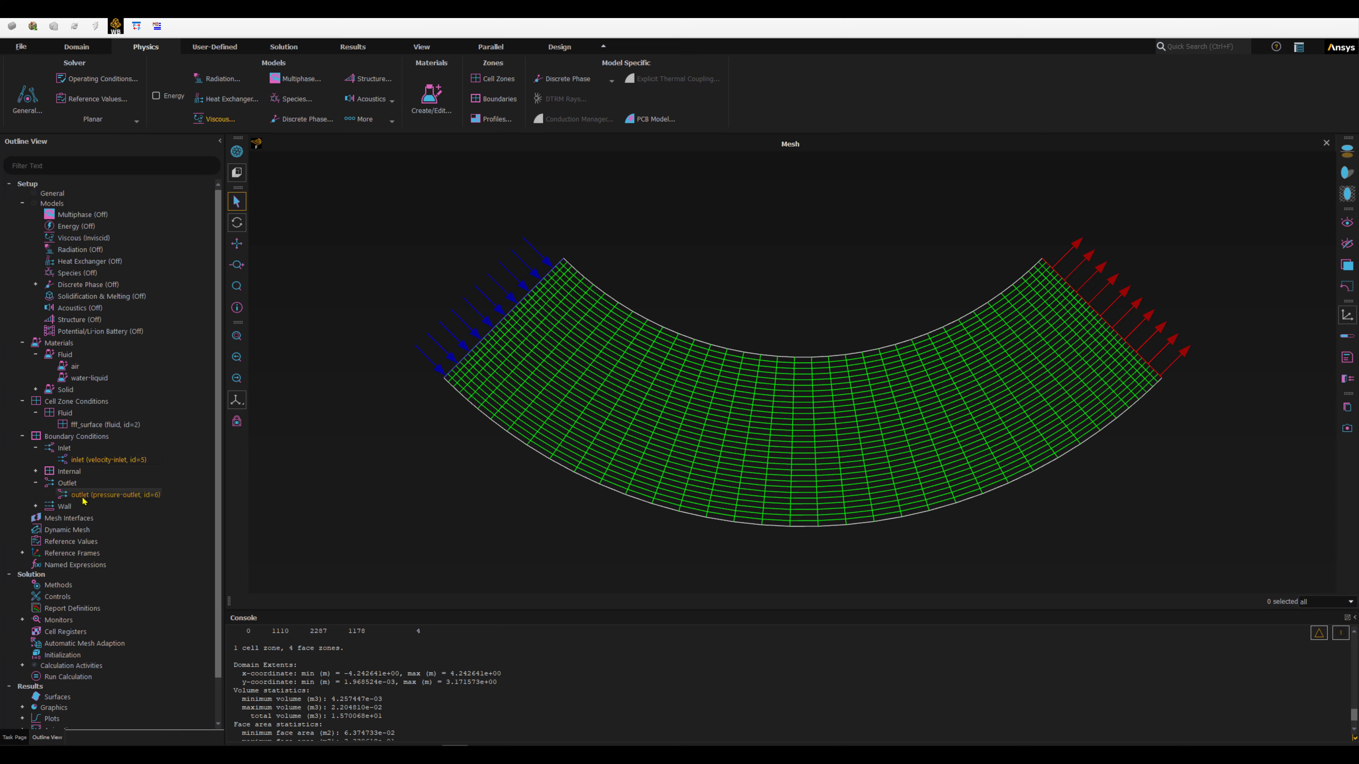
right_click(101, 497)
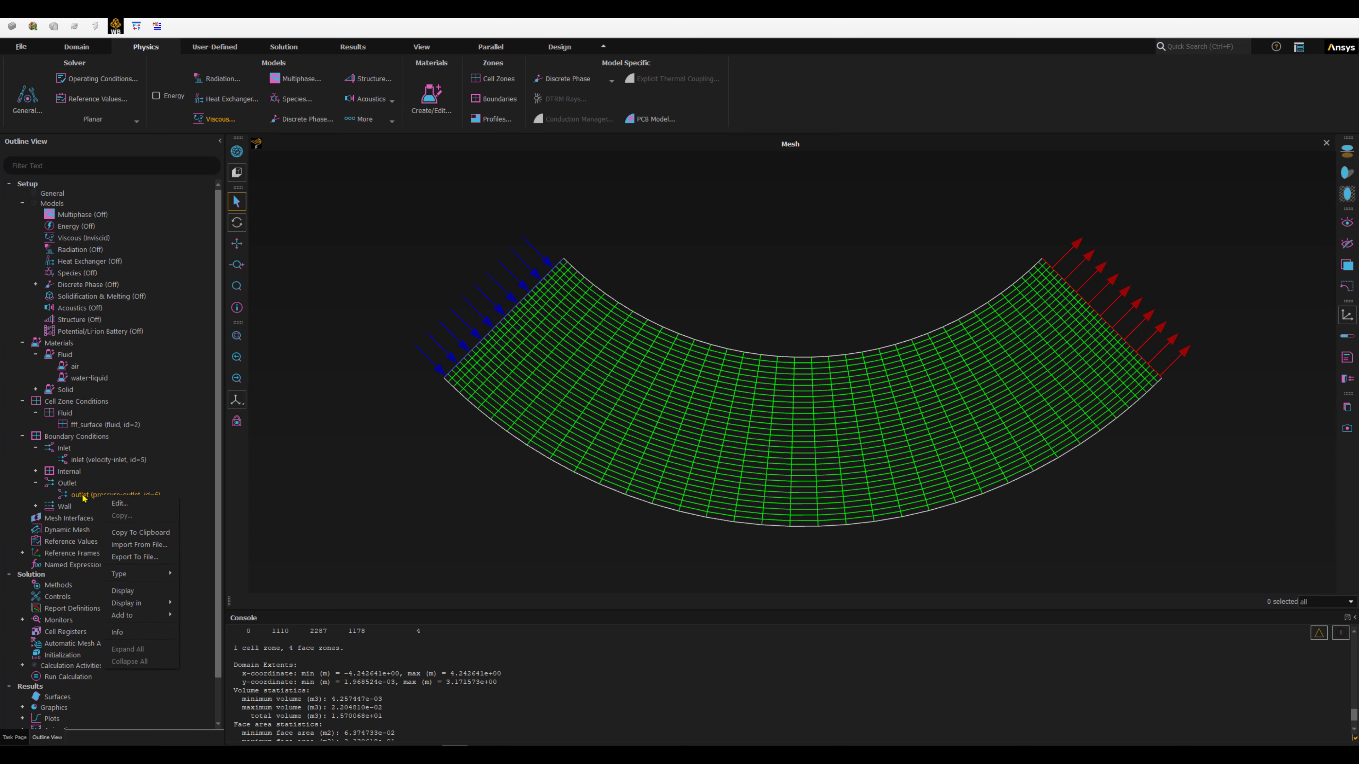
mouse_move(142, 576)
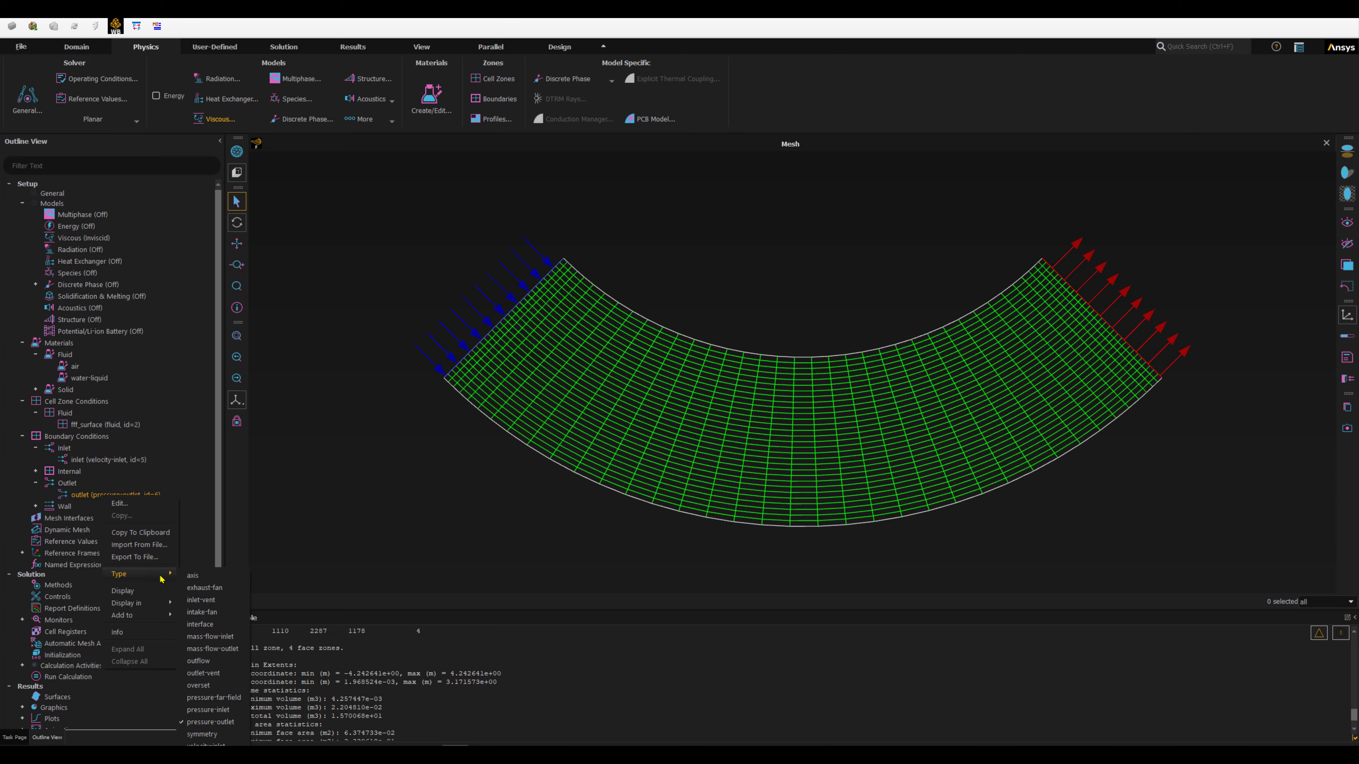
left_click(215, 665)
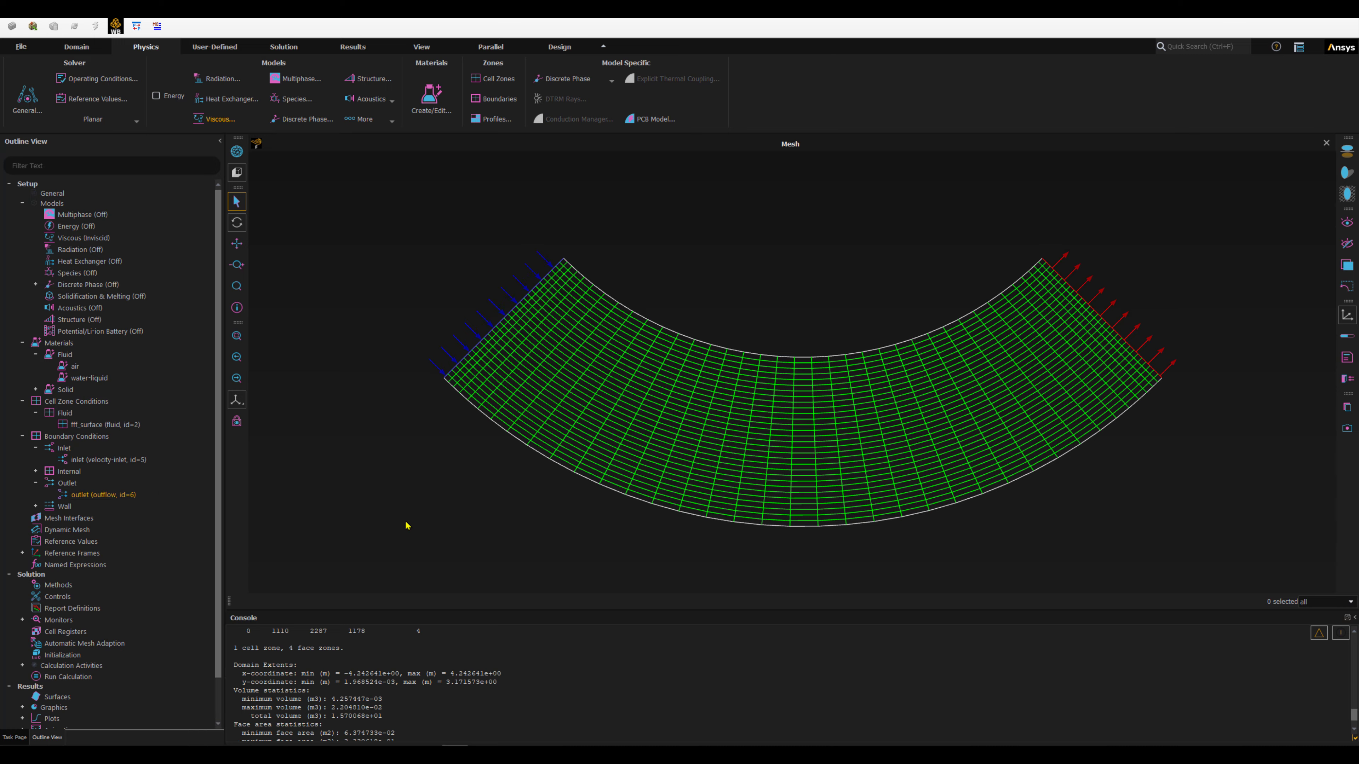
double_click(99, 497)
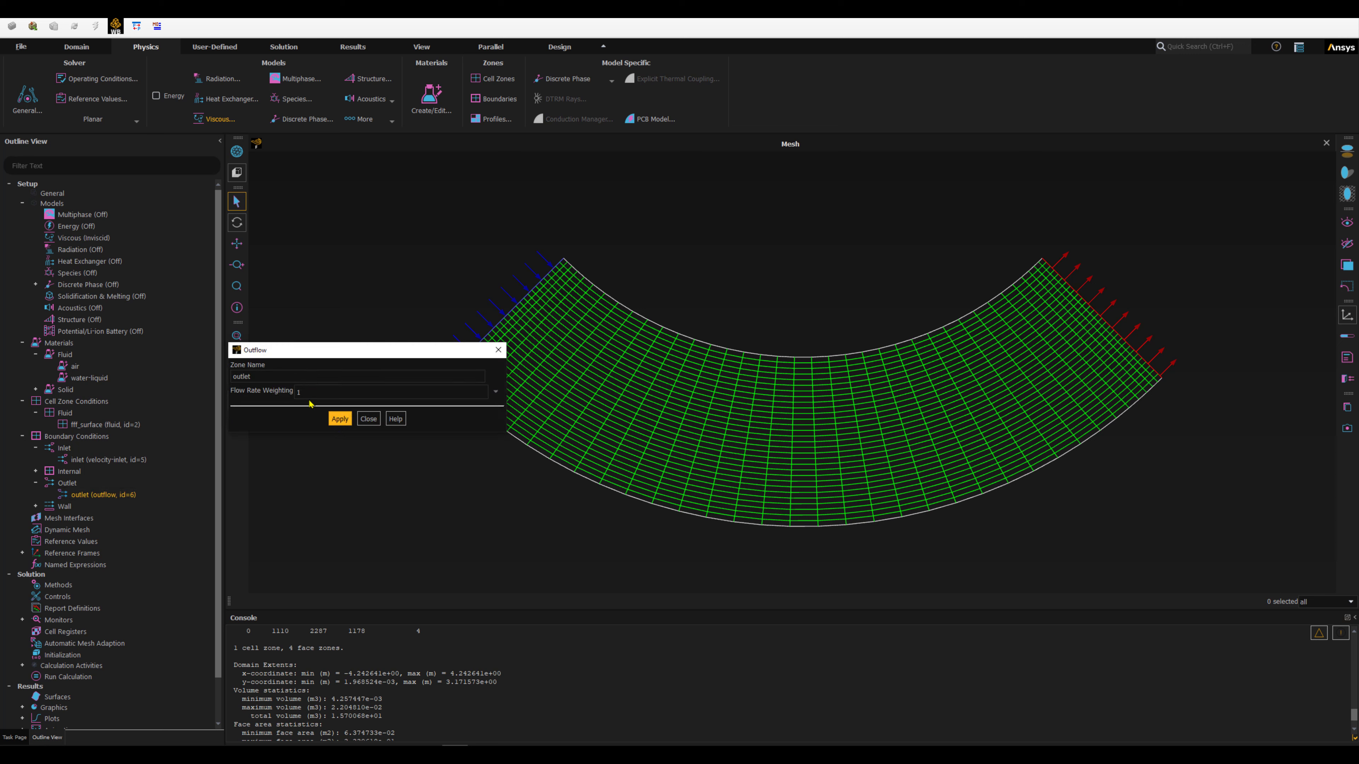
left_click(370, 422)
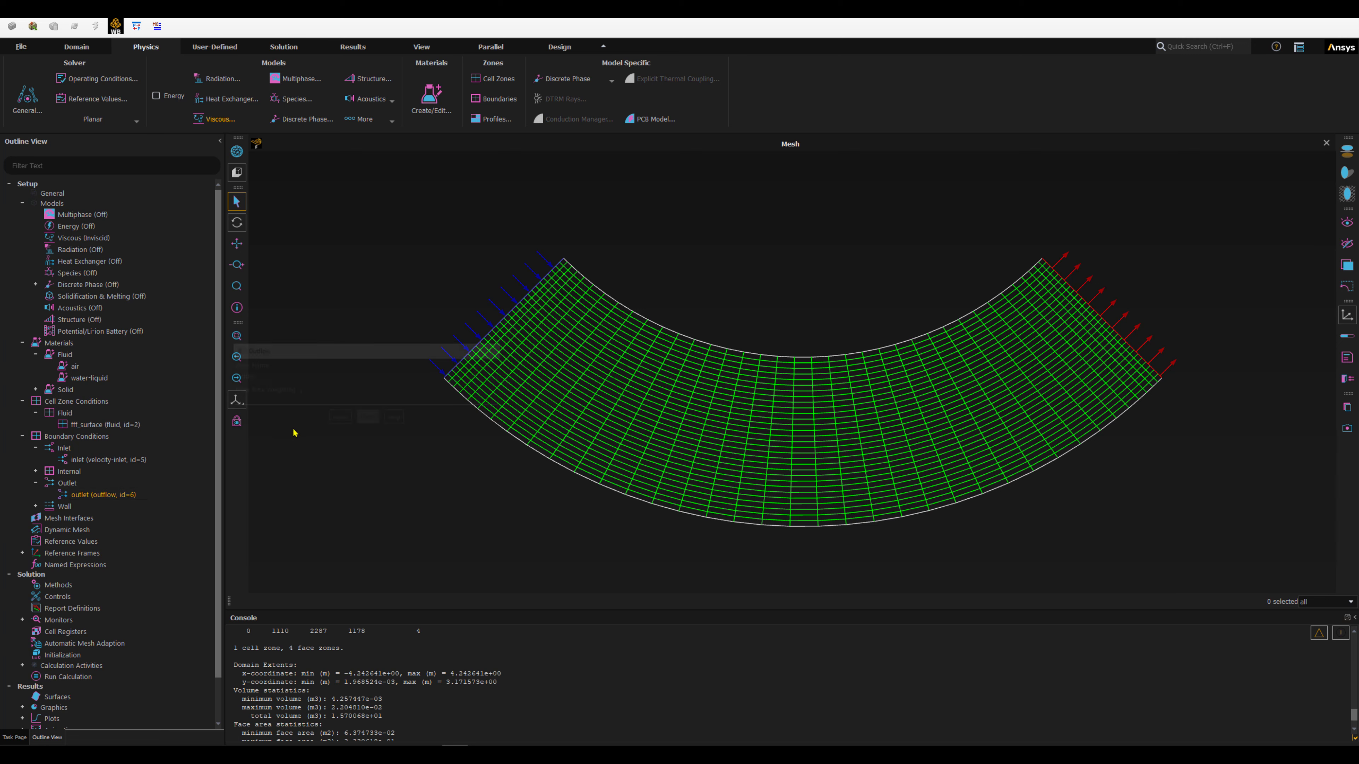
Step: Look over the wall and outlet zones listed under the boundary conditions
left_click(34, 506)
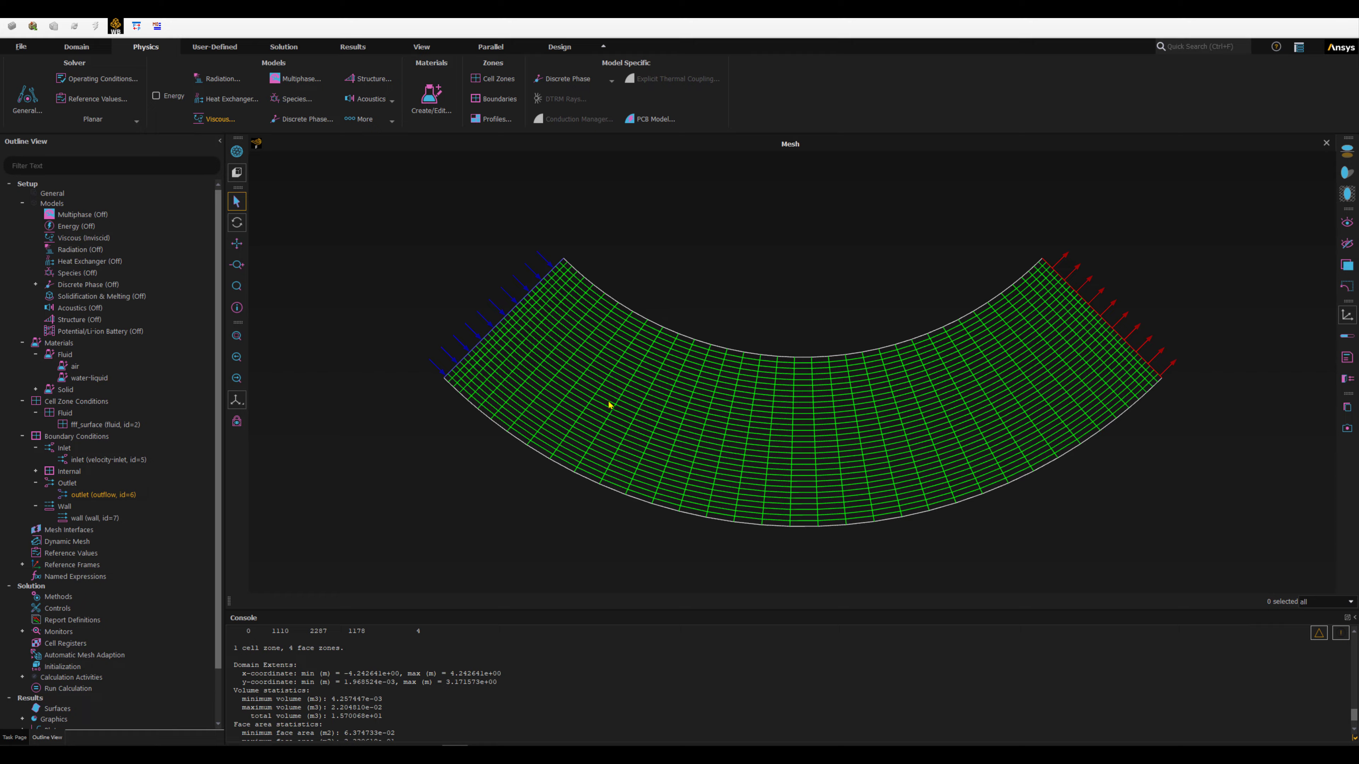
left_click(84, 519)
scroll(86, 493, "down", 1)
left_click(86, 467)
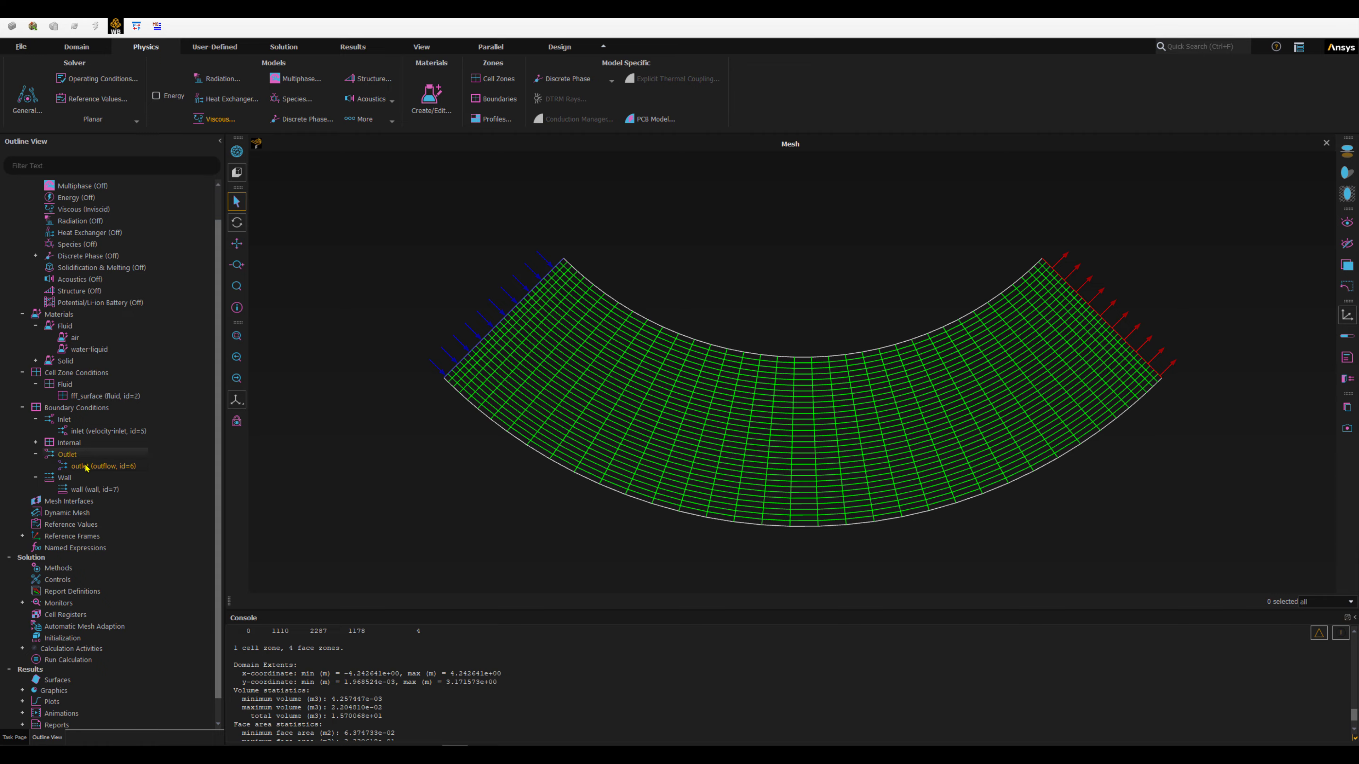
left_click(92, 491, "ctrl")
Step: Set the solution methods to the SIMPLEC pressure-velocity coupling scheme and PRESTO! pressure discretization
double_click(58, 568)
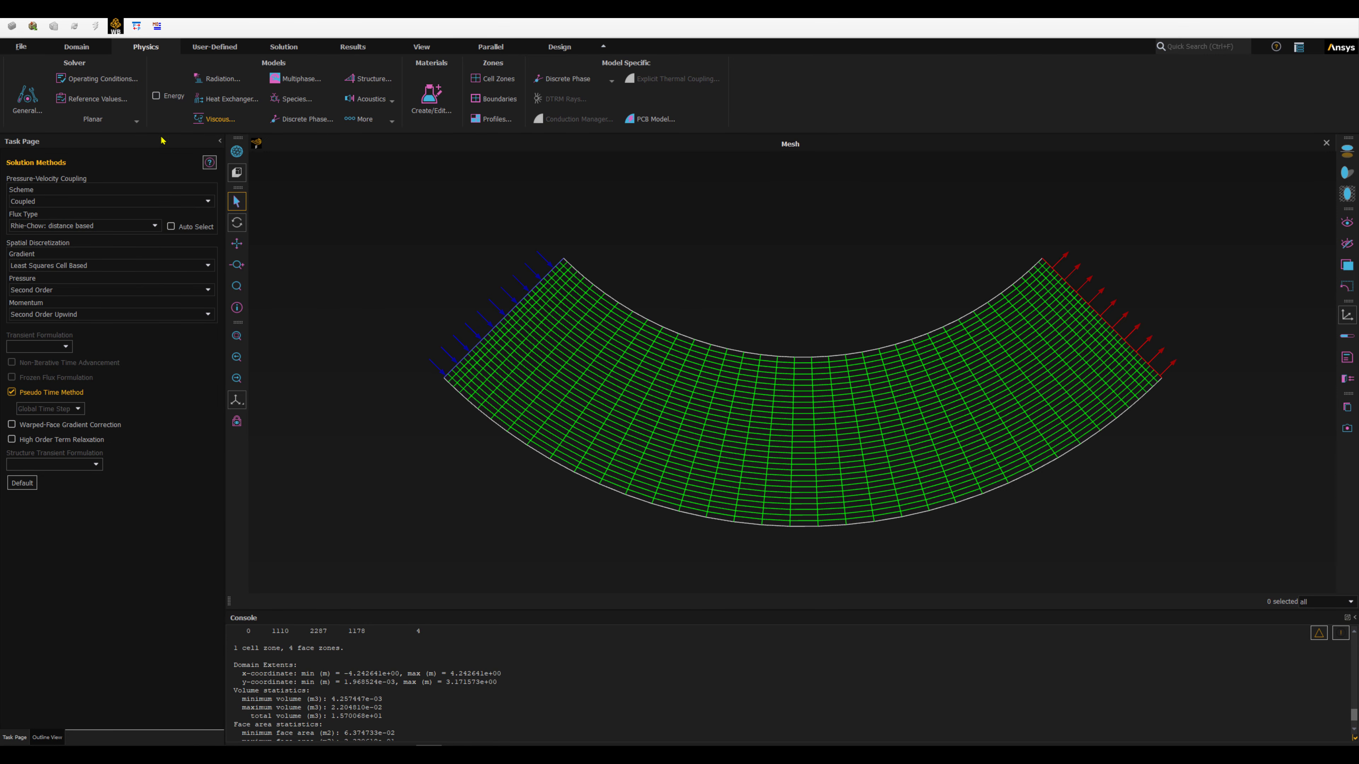
left_click(47, 200)
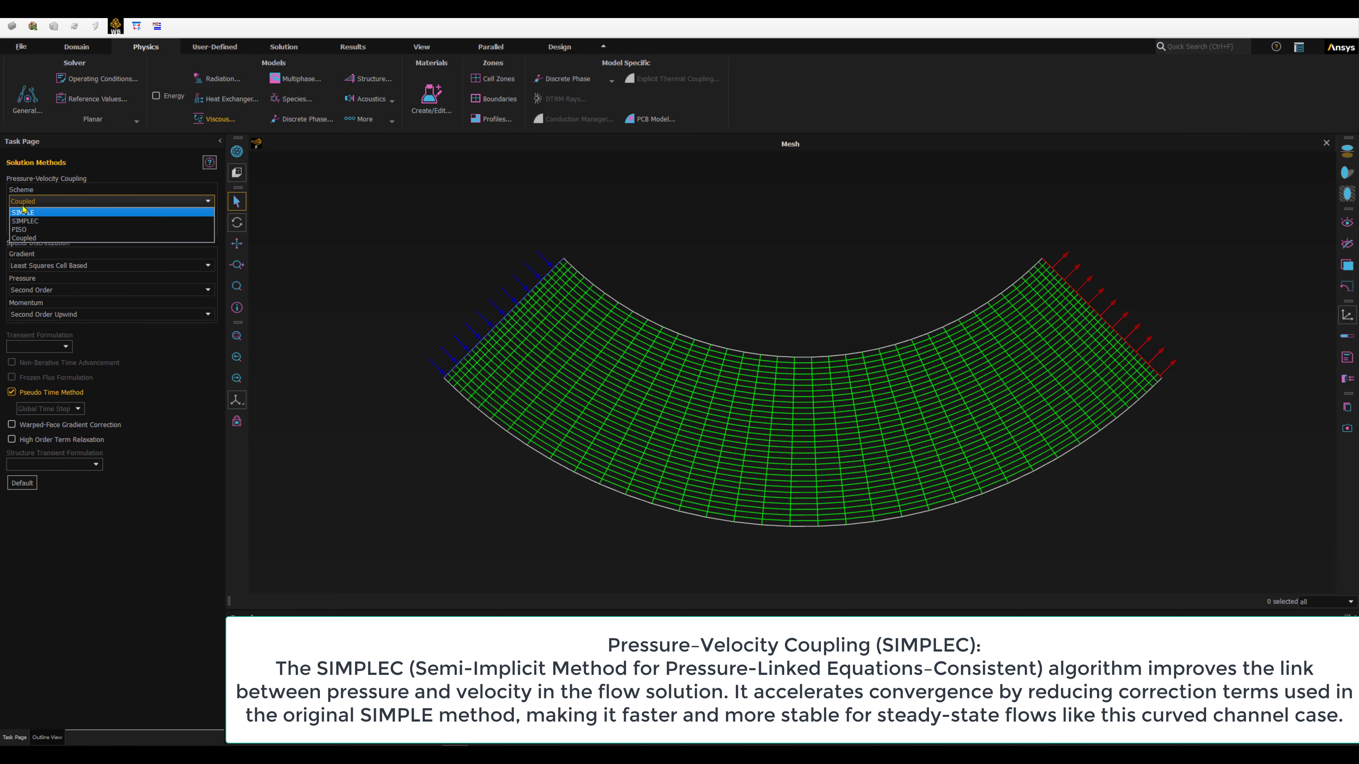
left_click(32, 222)
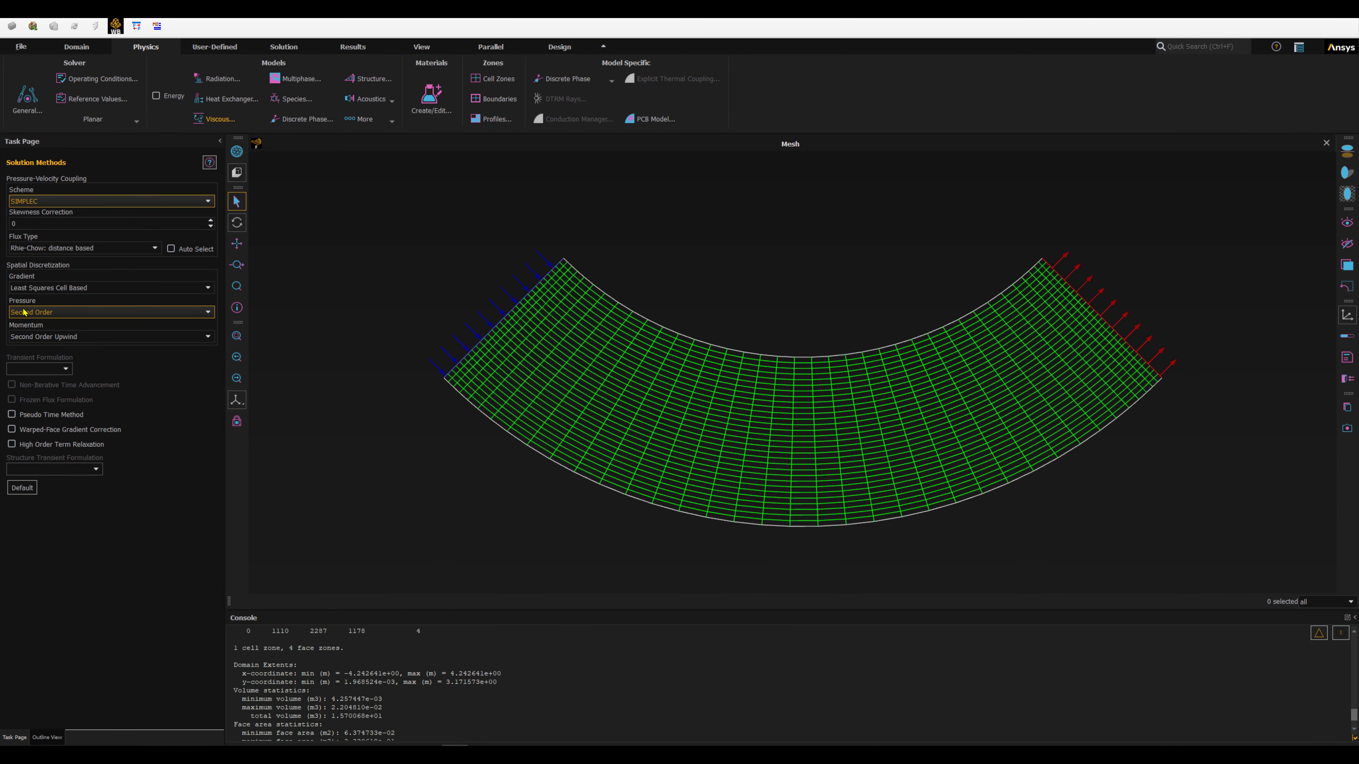
left_click(32, 315)
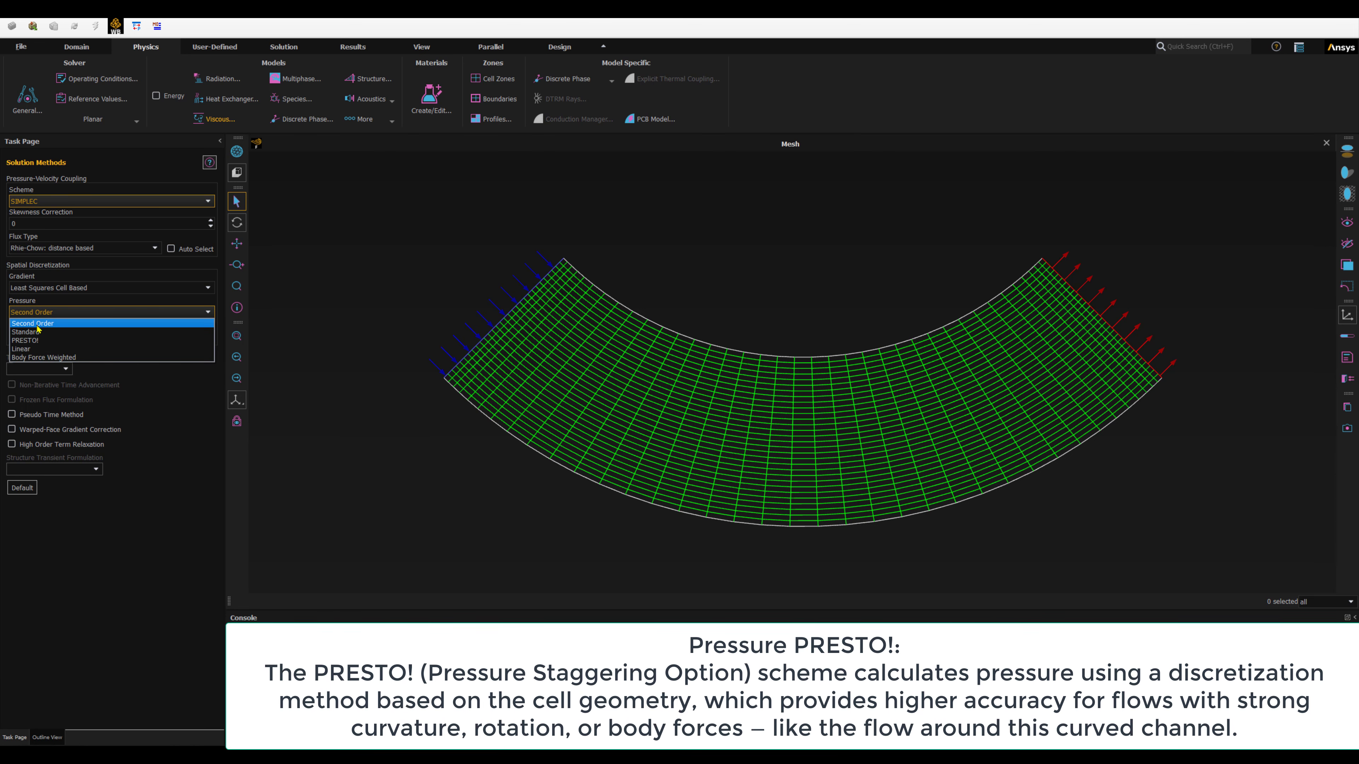
left_click(36, 341)
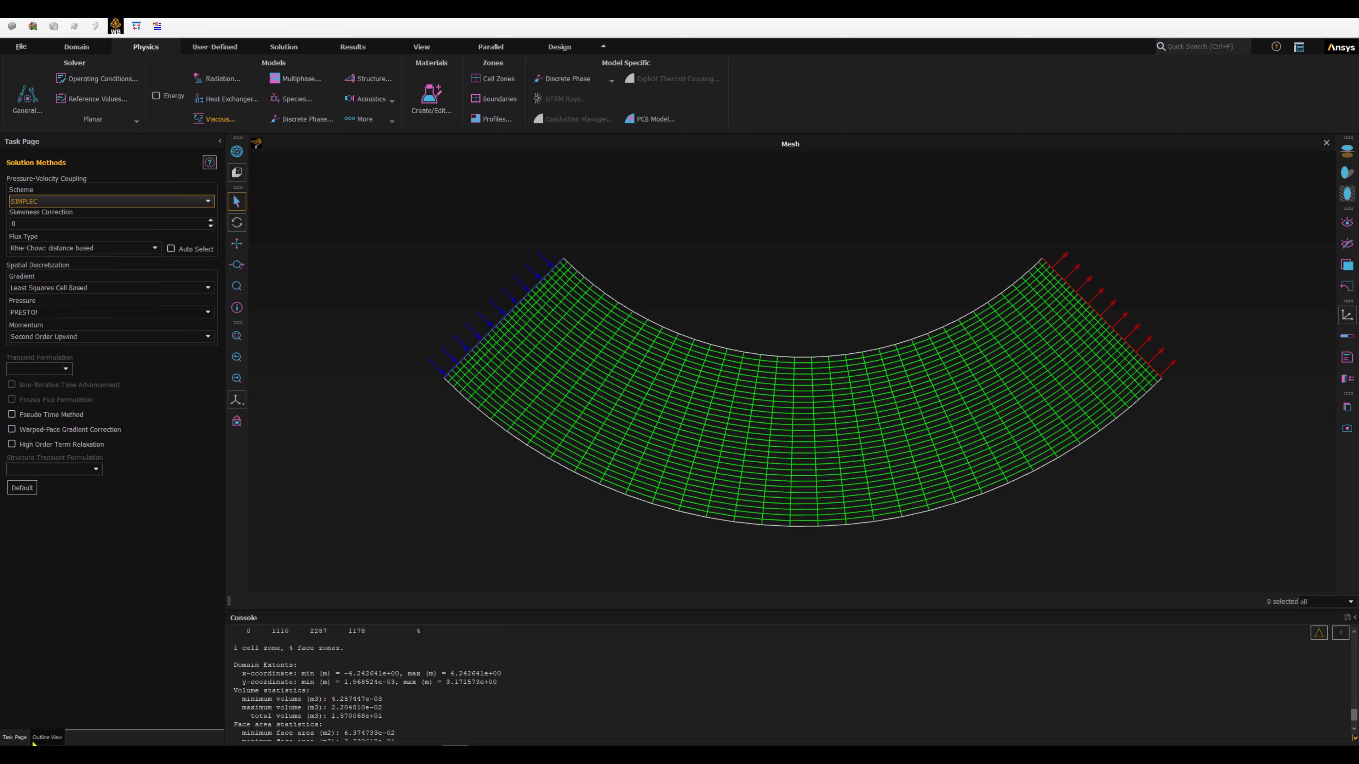
Step: Review the under-relaxation factors in the solution controls, especially the one for pressure
left_click(45, 737)
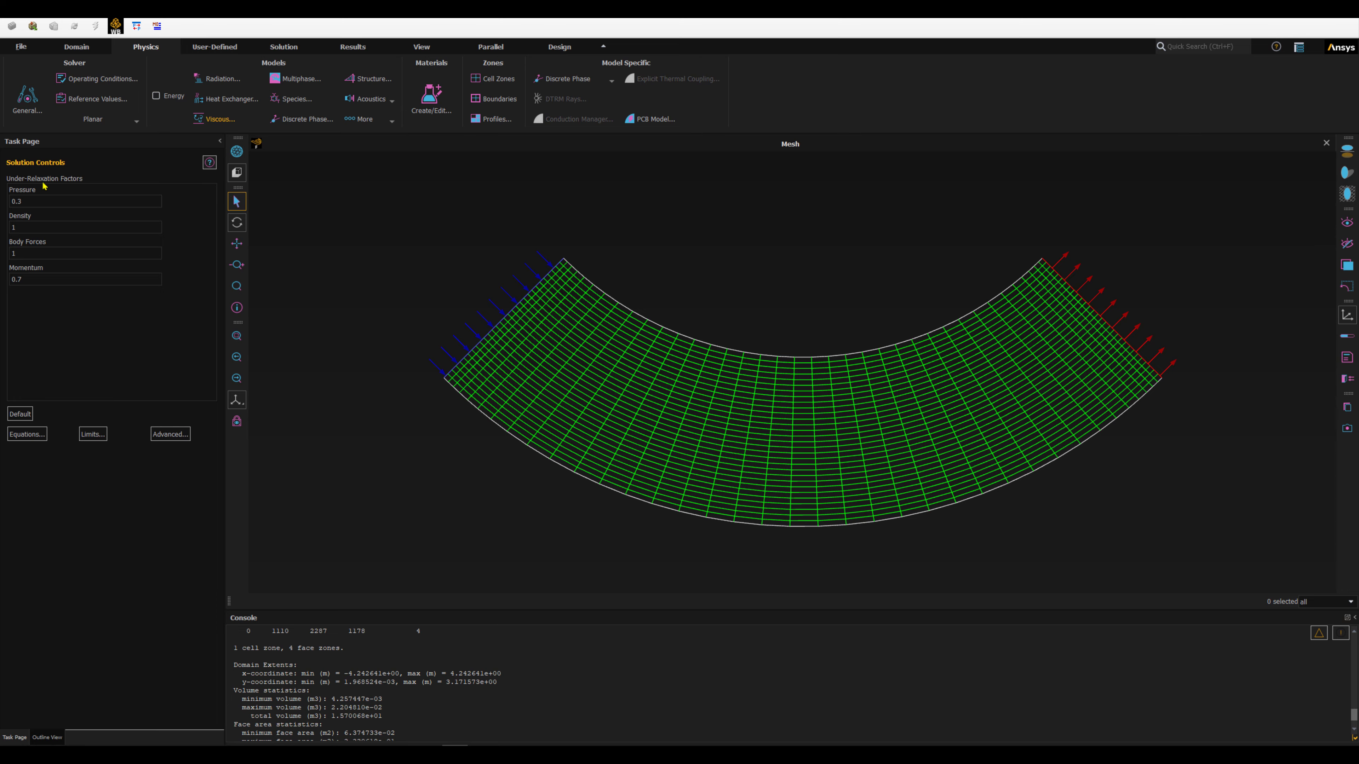
left_click(33, 200)
double_click(26, 201)
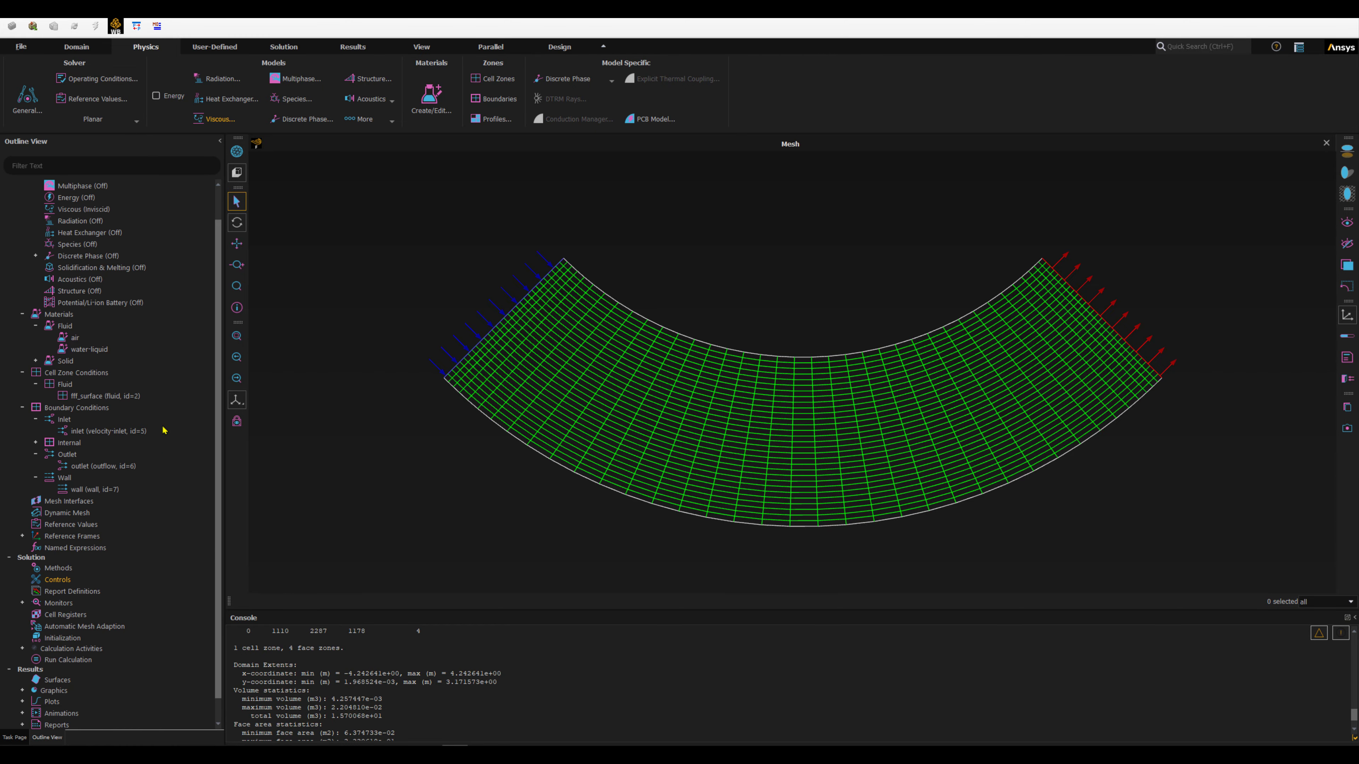
Step: Disable the convergence check for the continuity, x-velocity and y-velocity residuals and accept the residual monitor settings
left_click(22, 603)
left_click(69, 614)
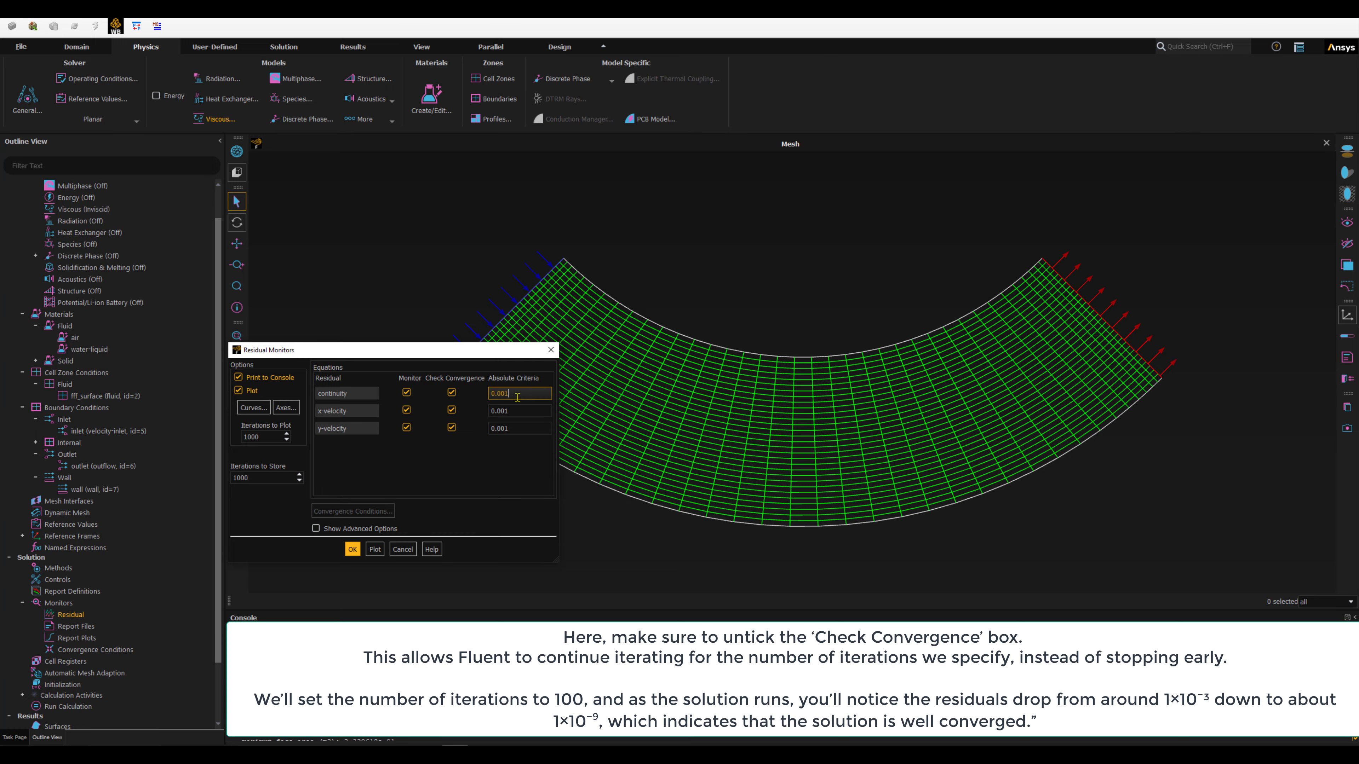
left_click(507, 393)
left_click_drag(443, 352, 438, 298)
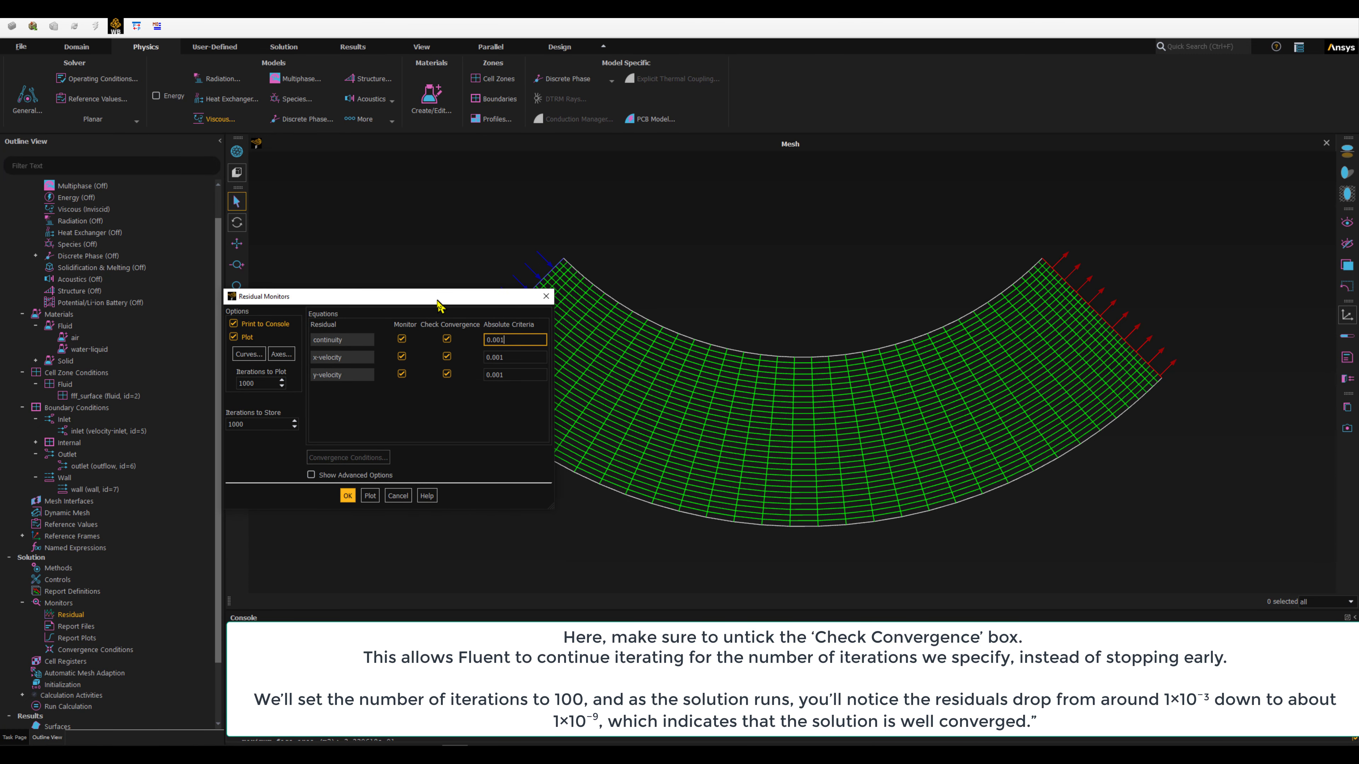
left_click(446, 340)
left_click(446, 356)
left_click(446, 374)
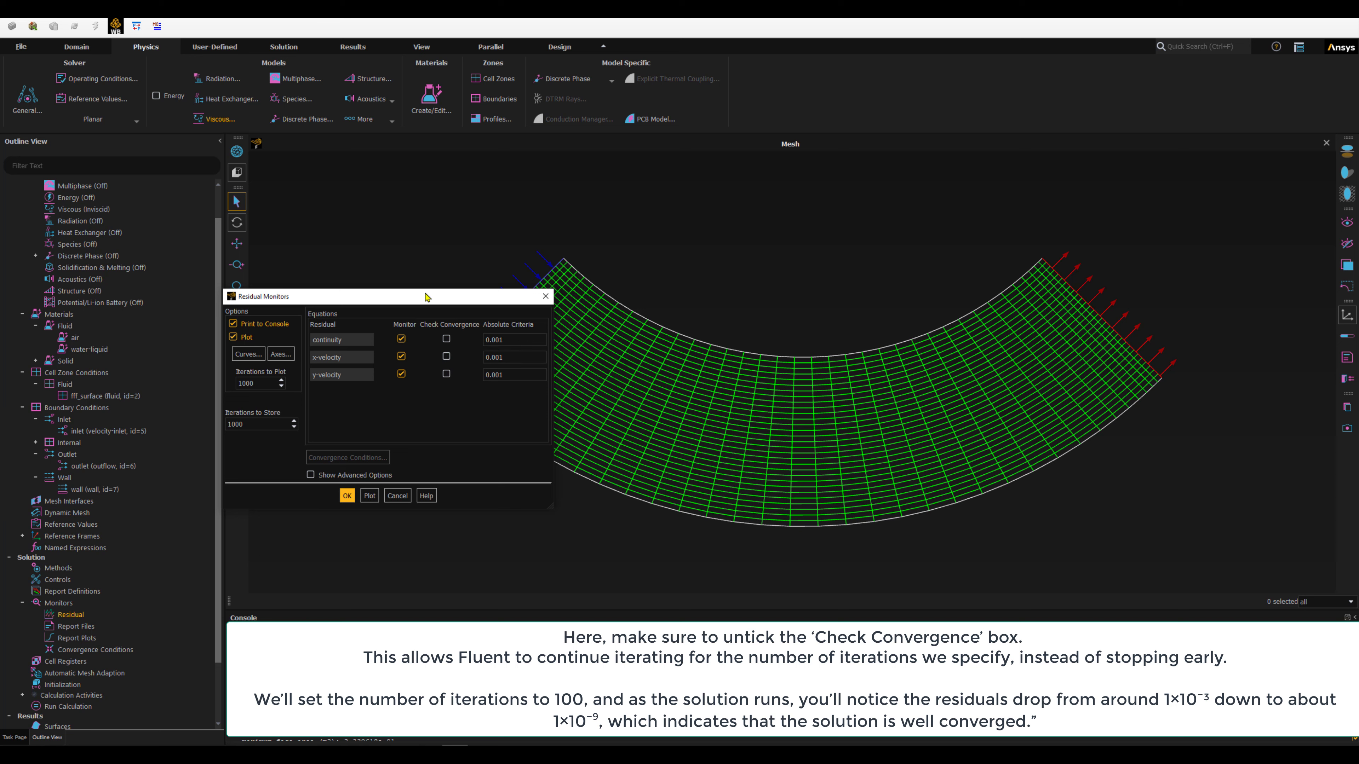
left_click_drag(425, 302, 485, 339)
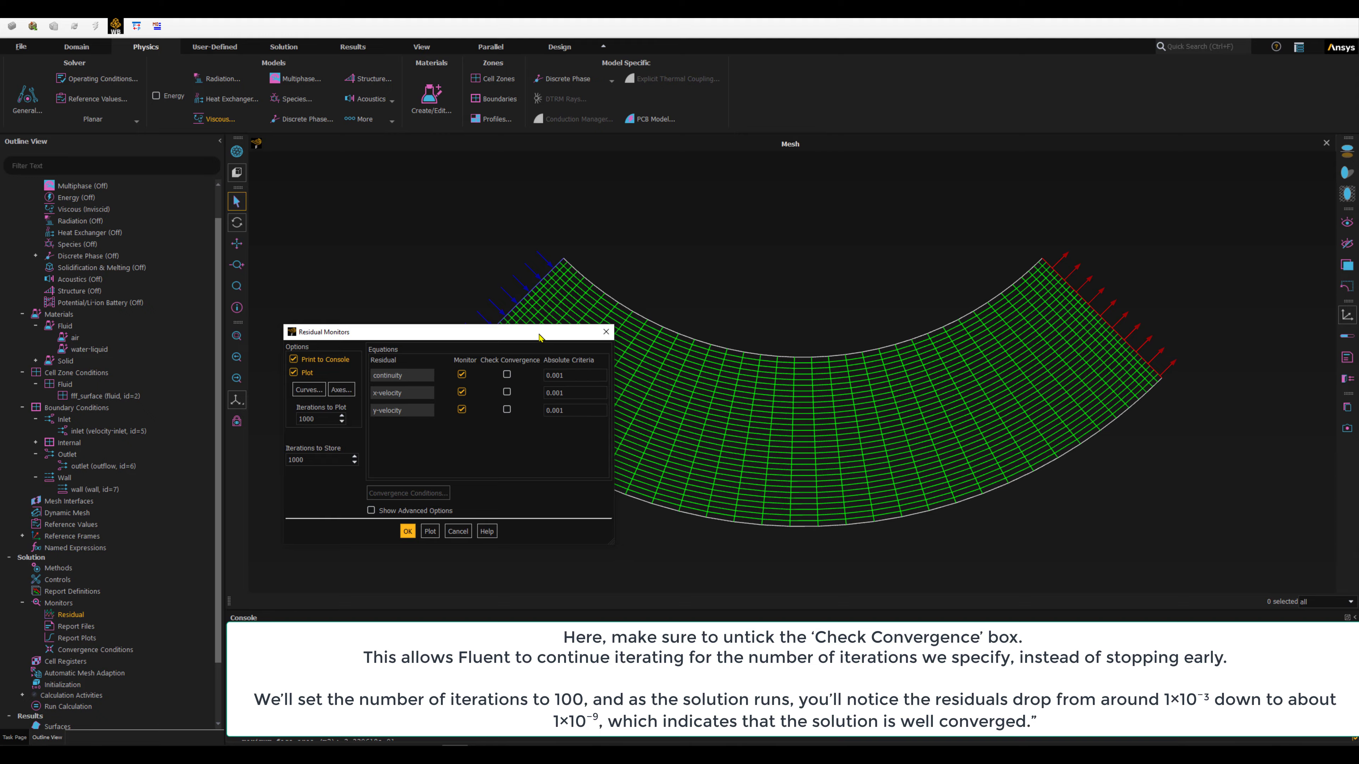
left_click_drag(539, 336, 532, 317)
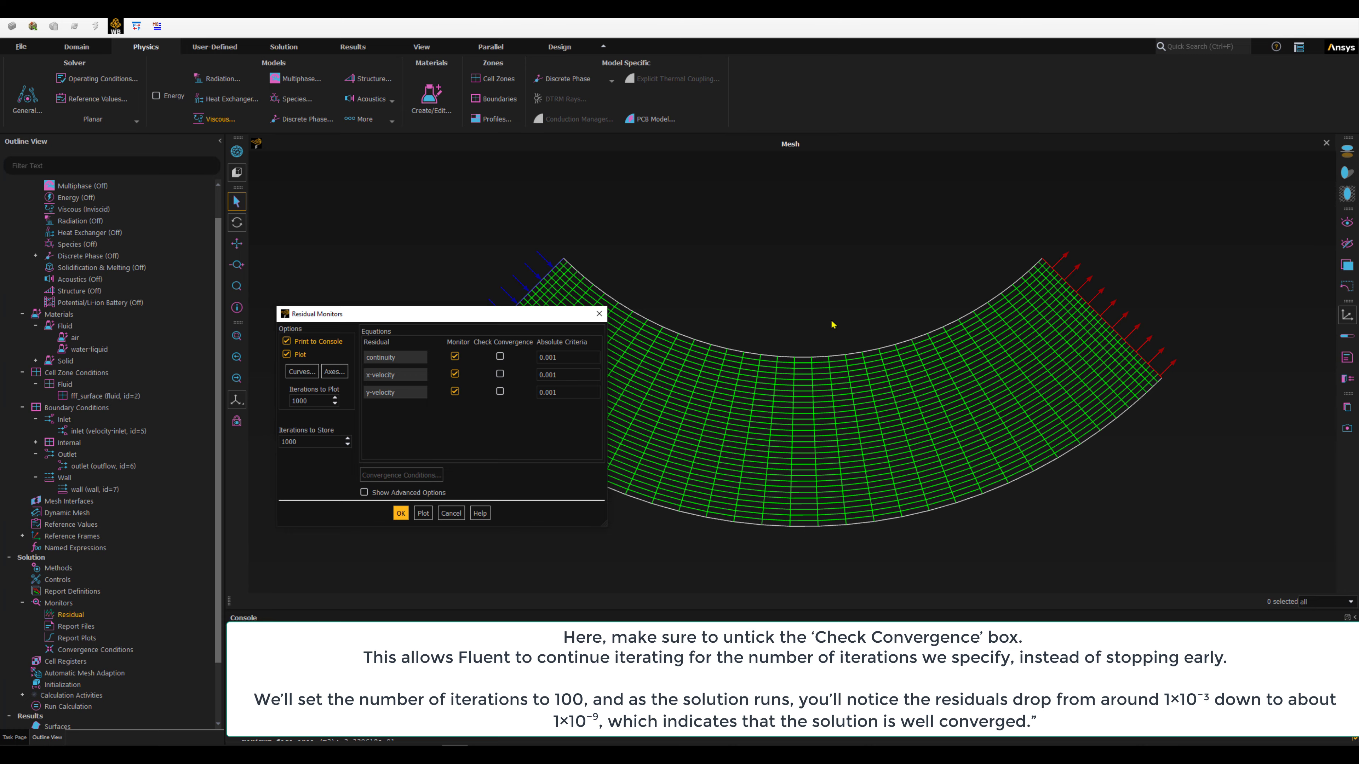
left_click_drag(415, 320, 396, 271)
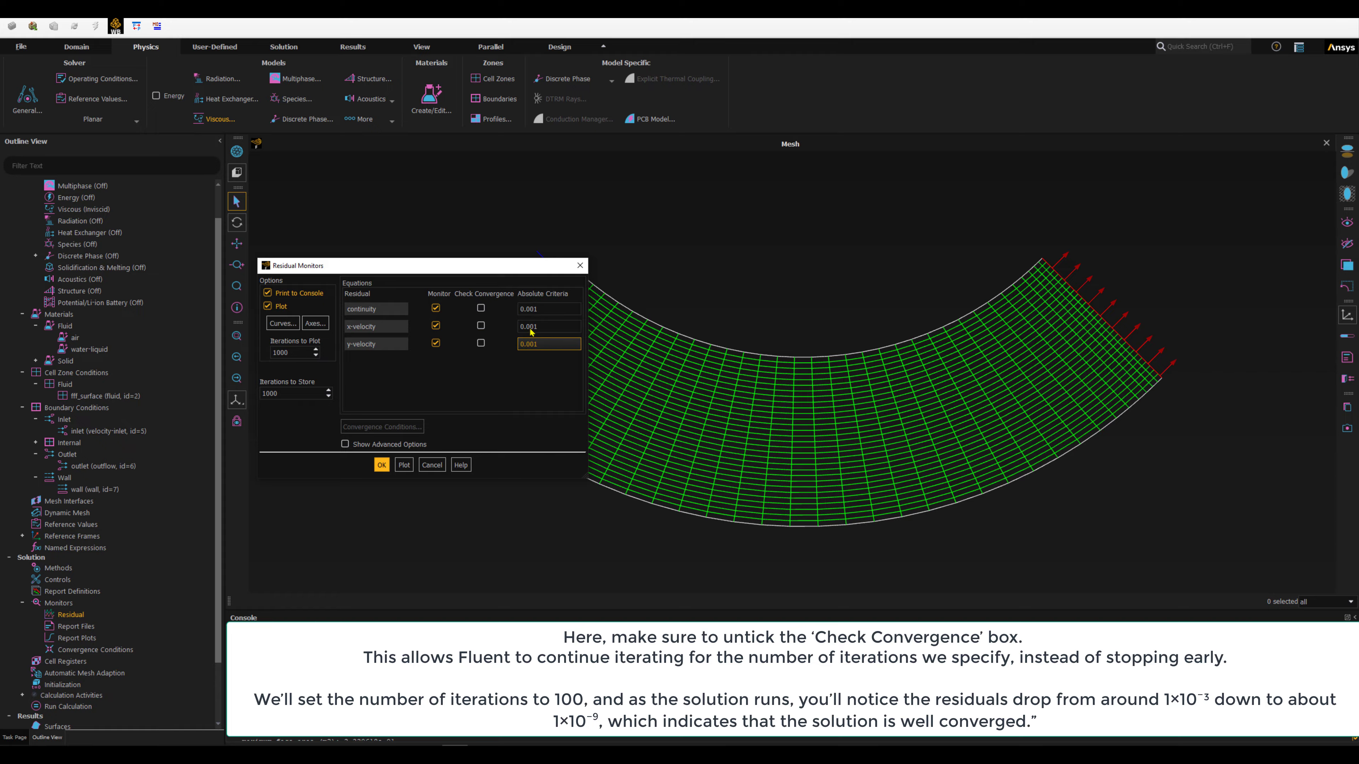
left_click(382, 465)
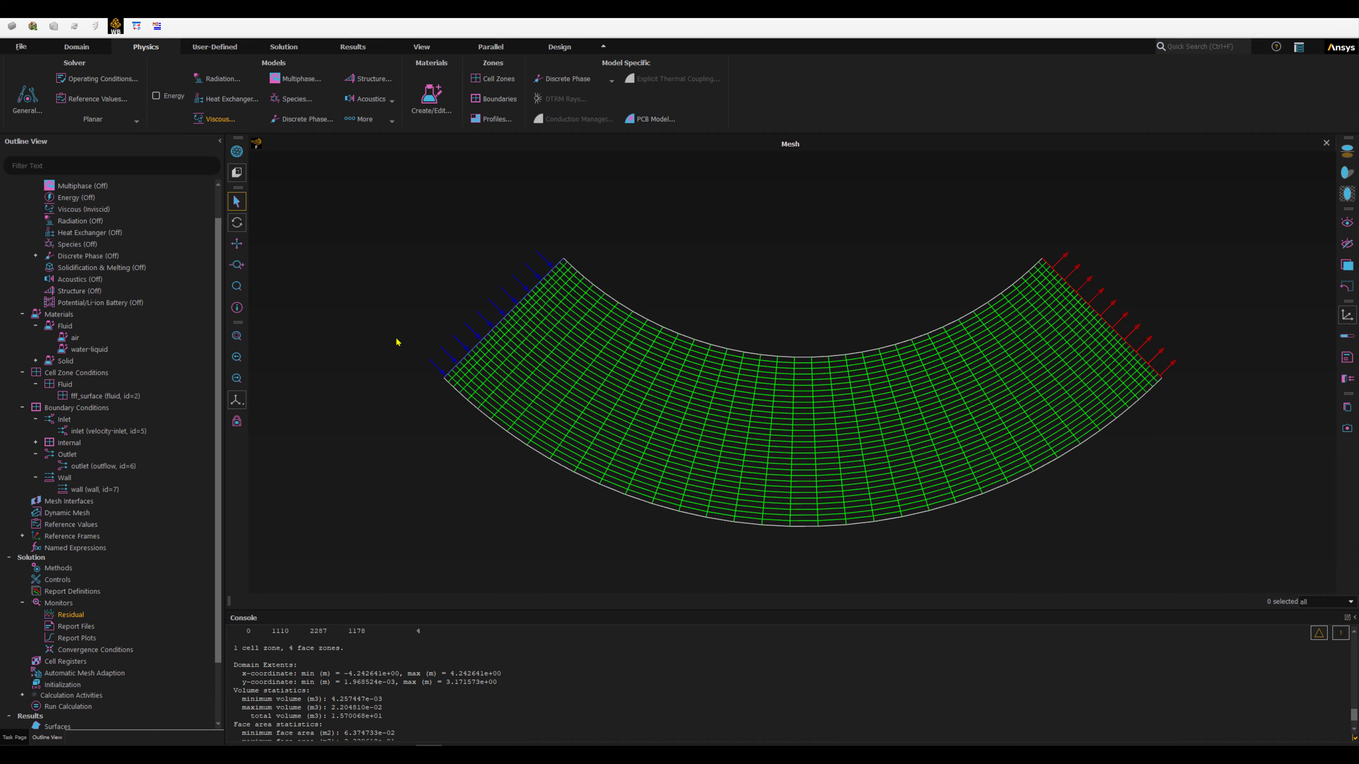
Step: Start a new custom field function and name it press
left_click(203, 48)
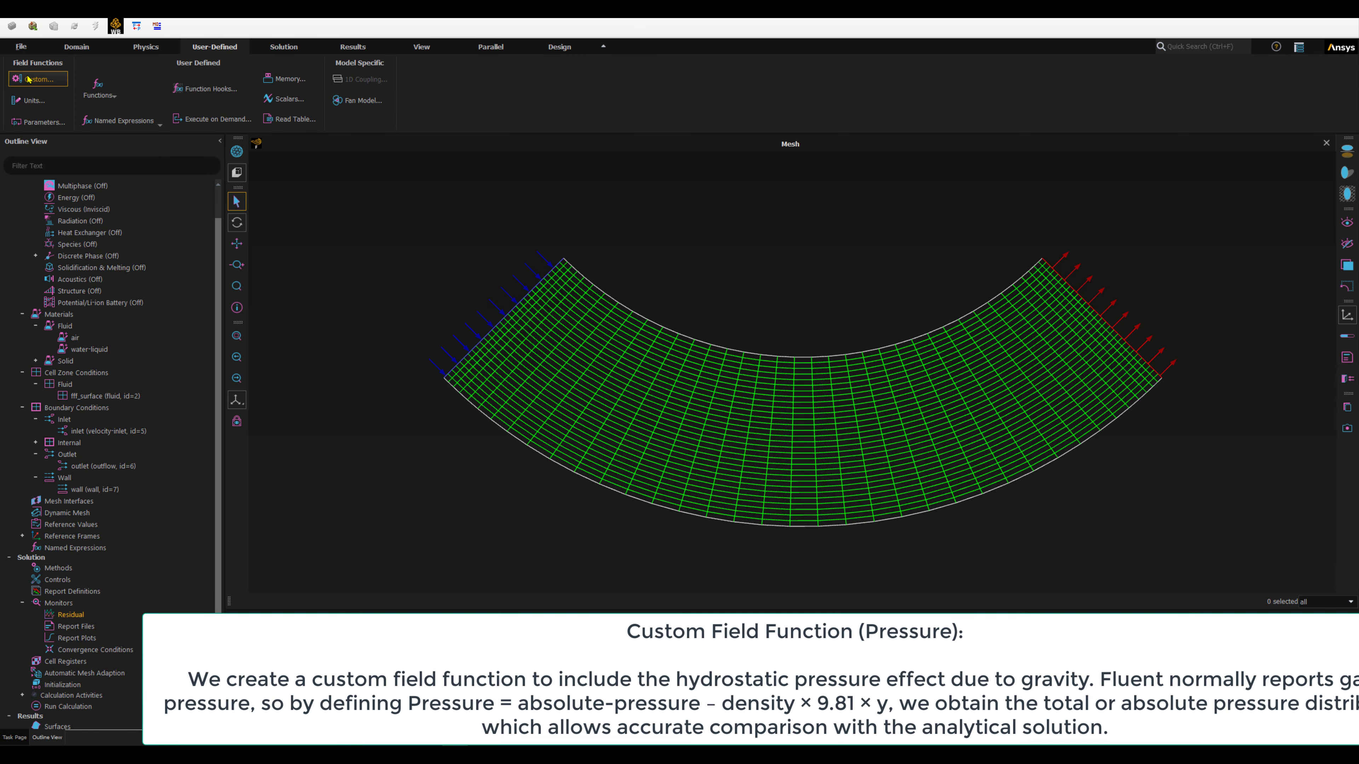
left_click(29, 79)
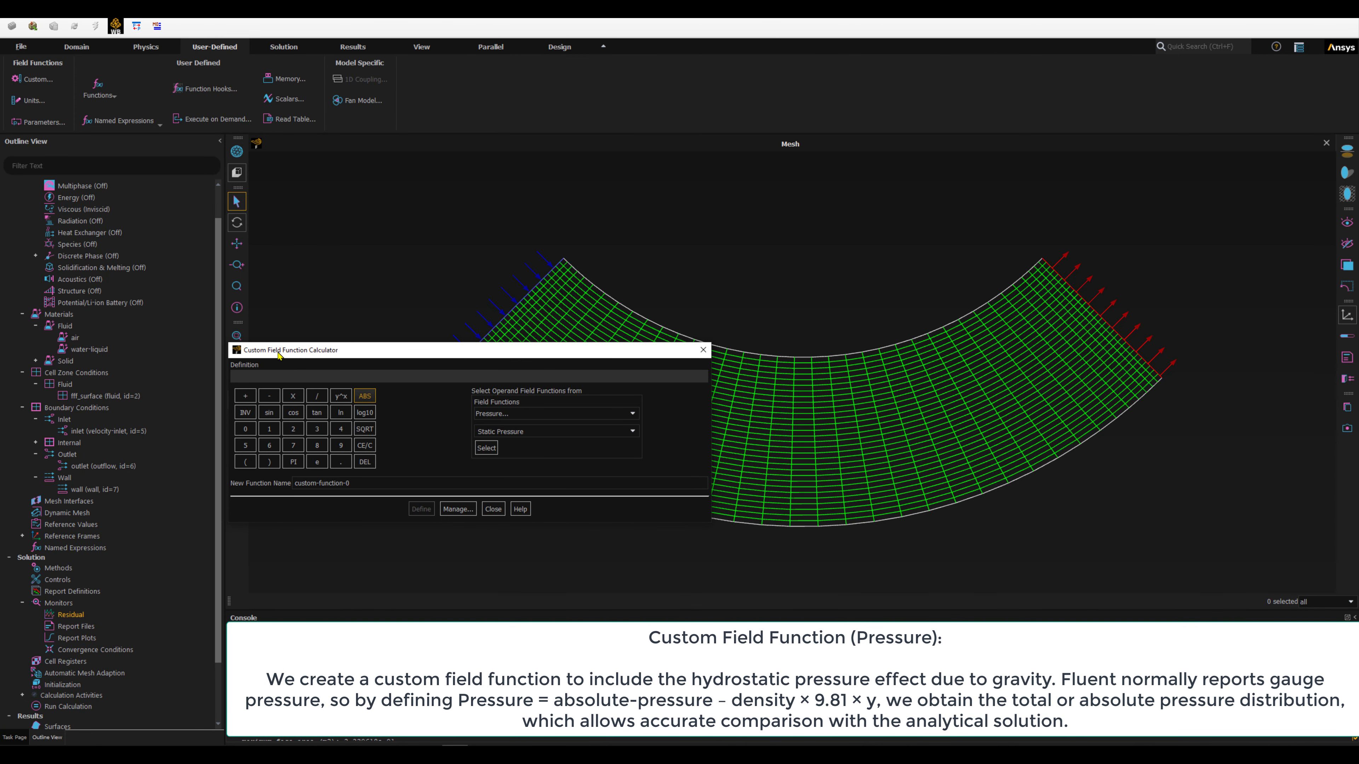
left_click_drag(305, 353, 274, 230)
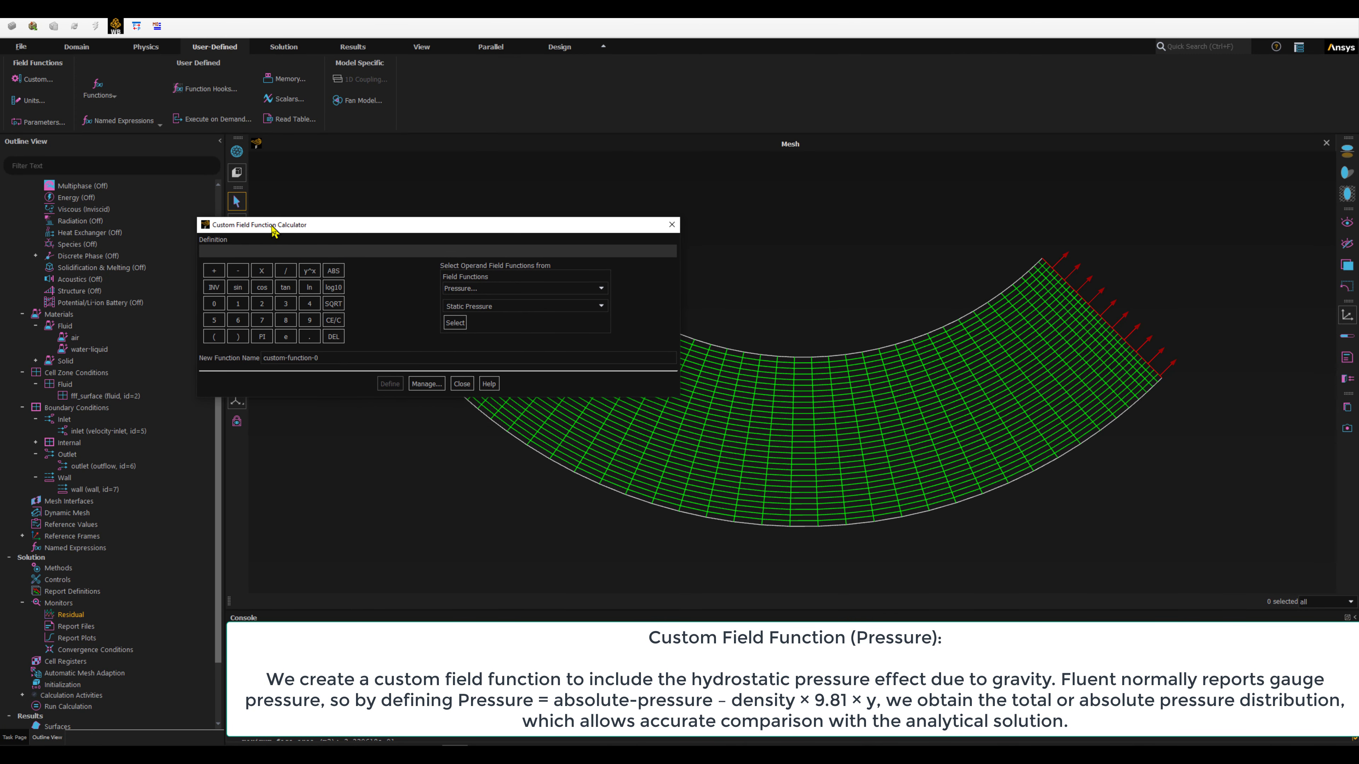
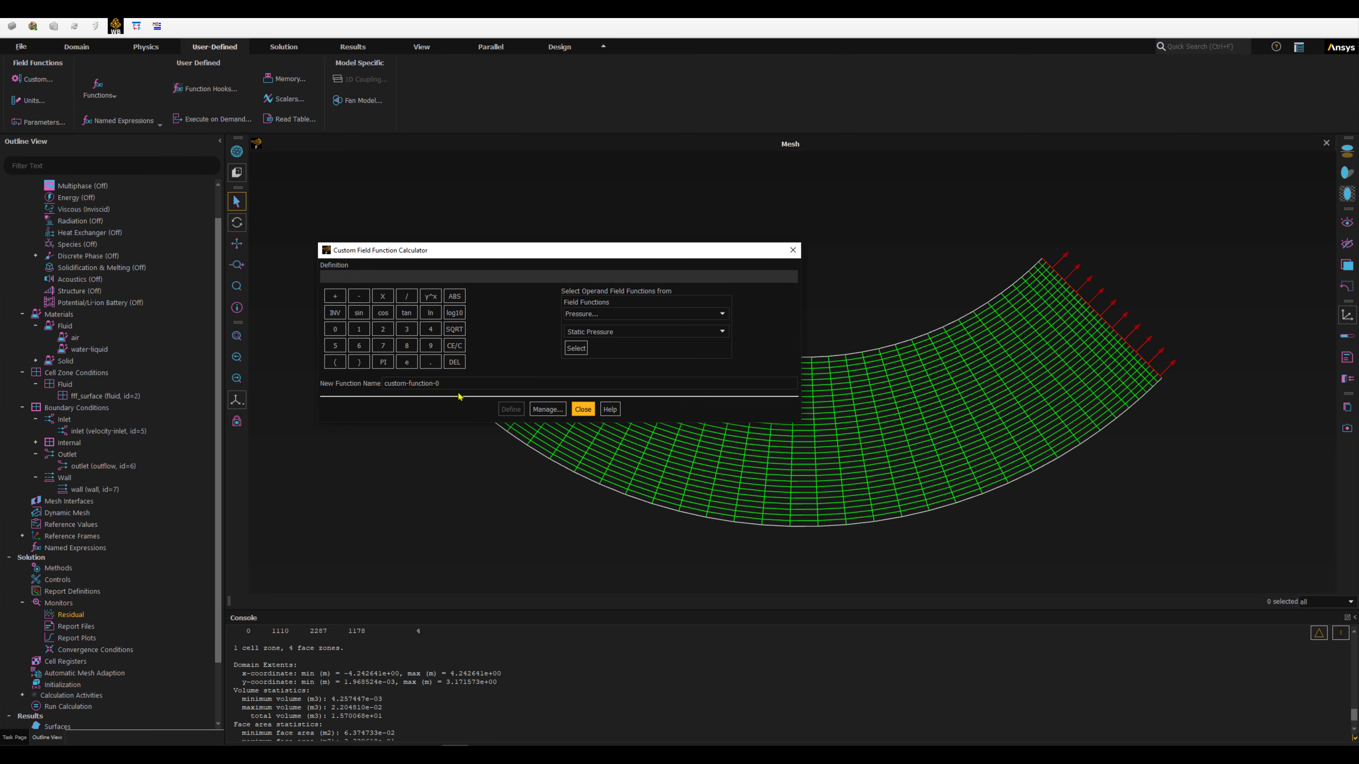
left_click_drag(440, 383, 375, 383)
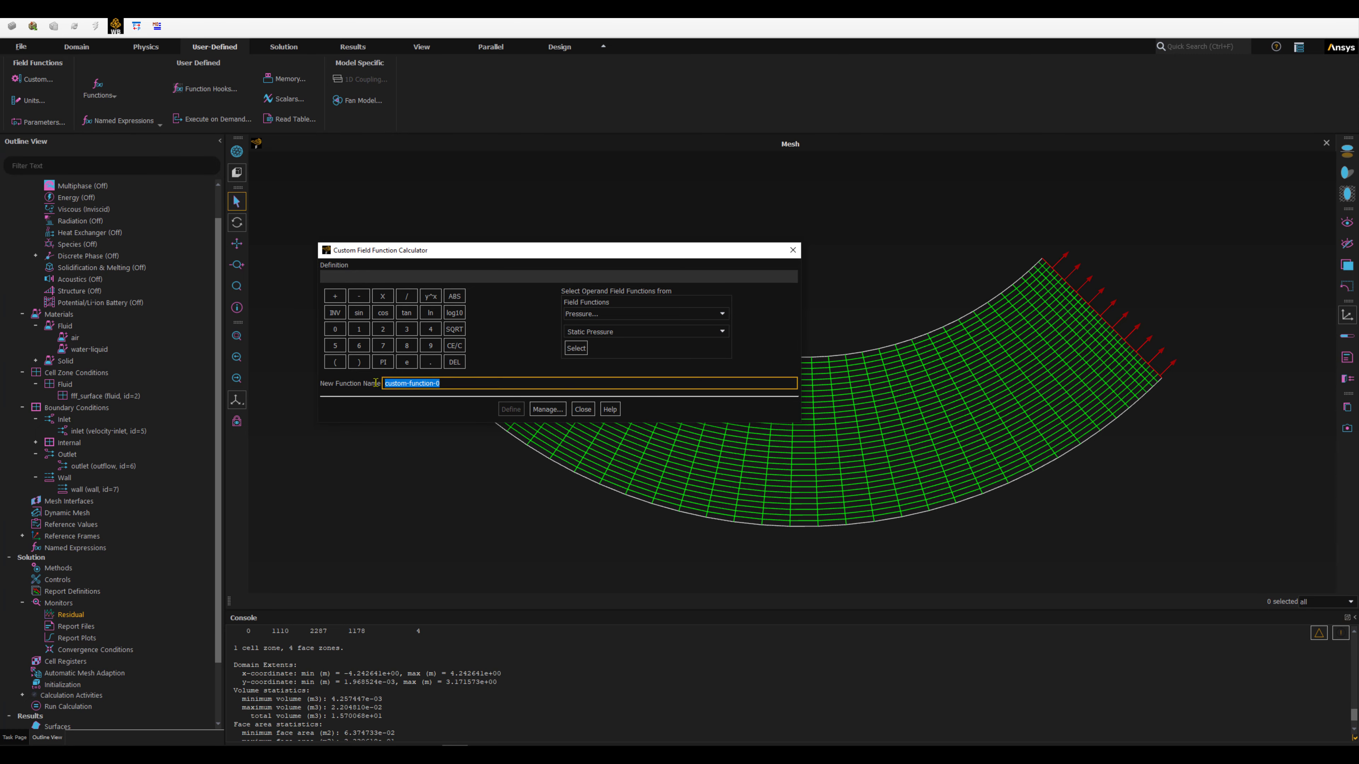
type("press")
left_click(368, 277)
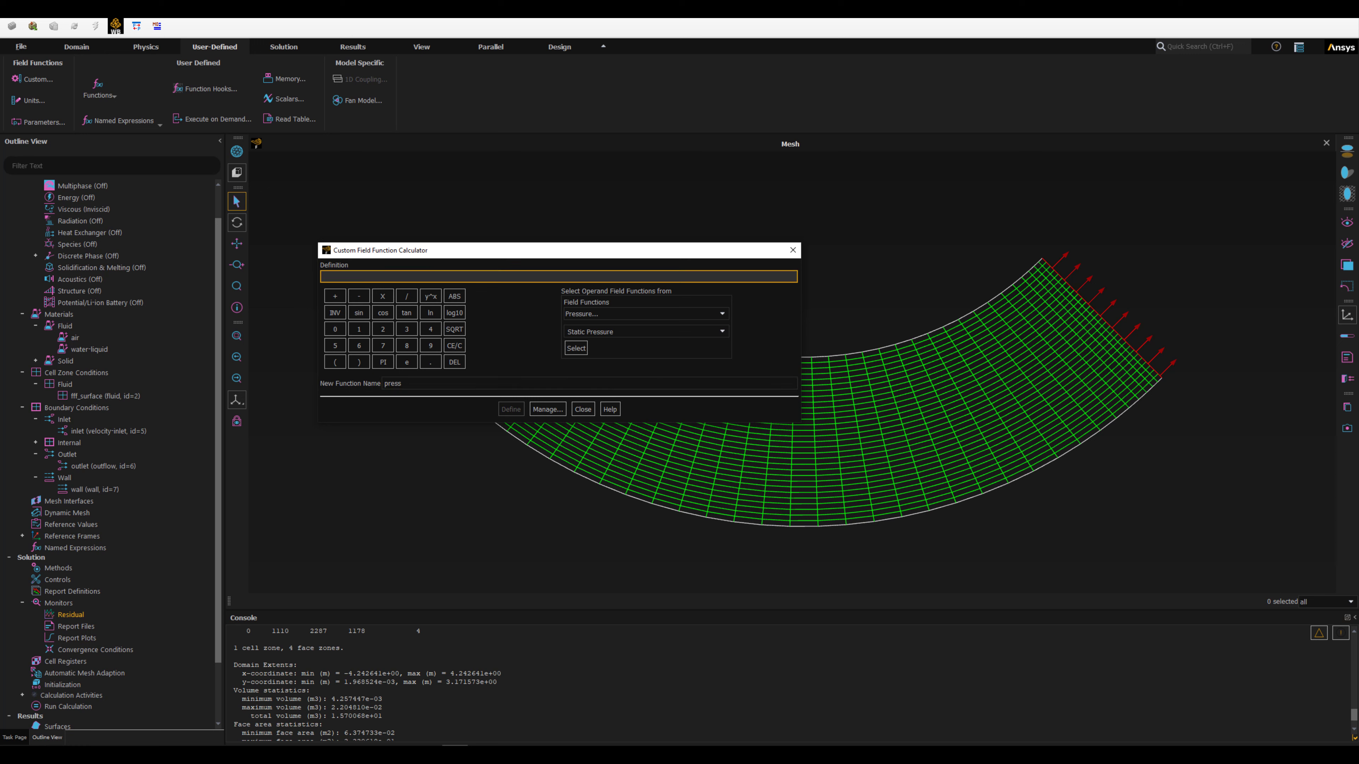
Step: Consult the equation in equation for press.jpg and insert Absolute Pressure as the first operand of the press definition
left_click(403, 753)
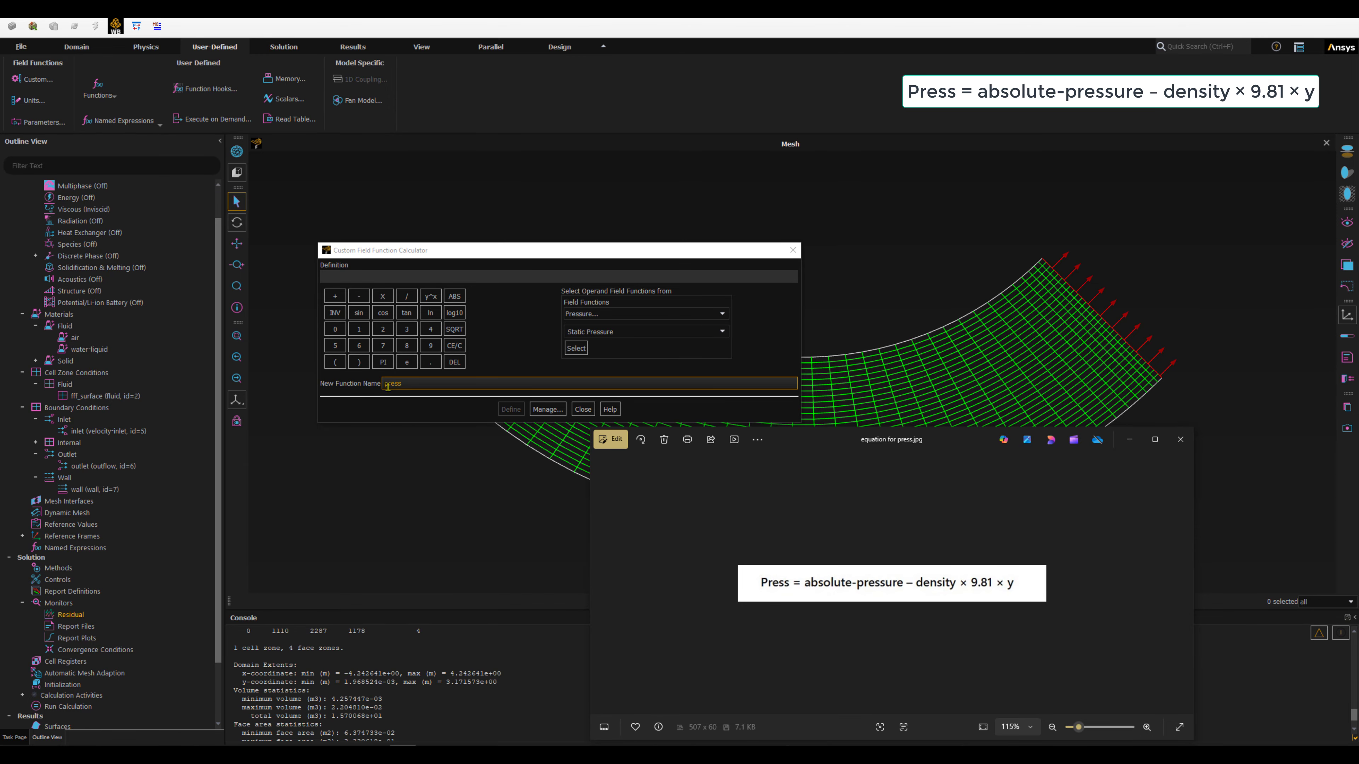
left_click(775, 585)
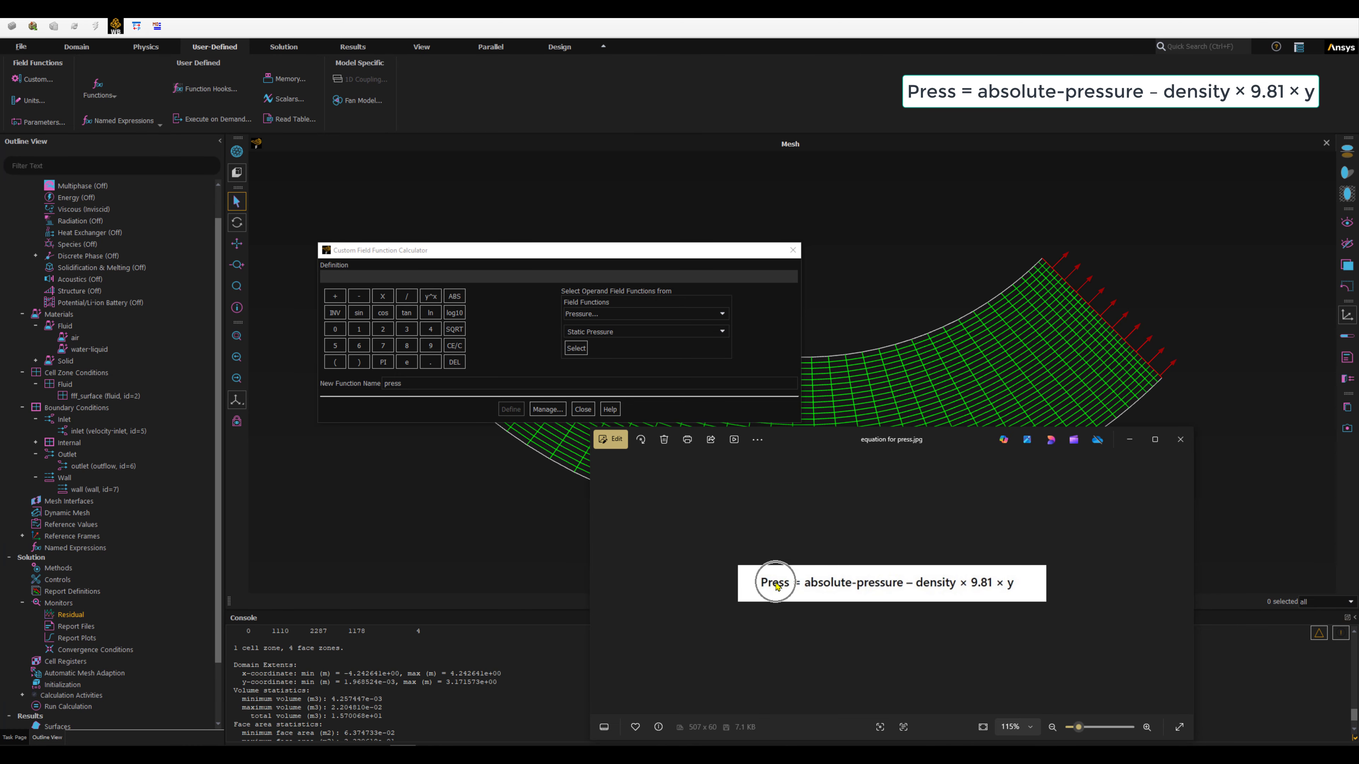
left_click(356, 280)
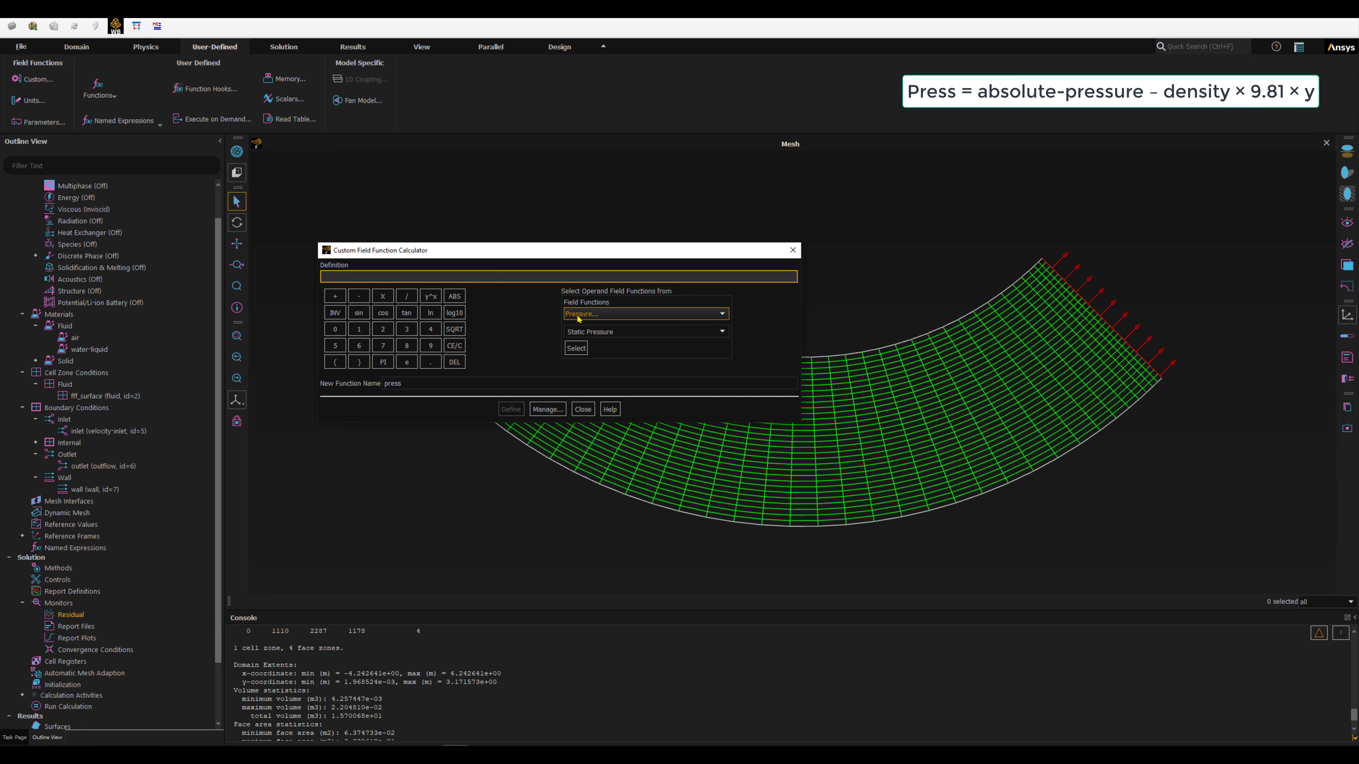
left_click(722, 332)
left_click(598, 369)
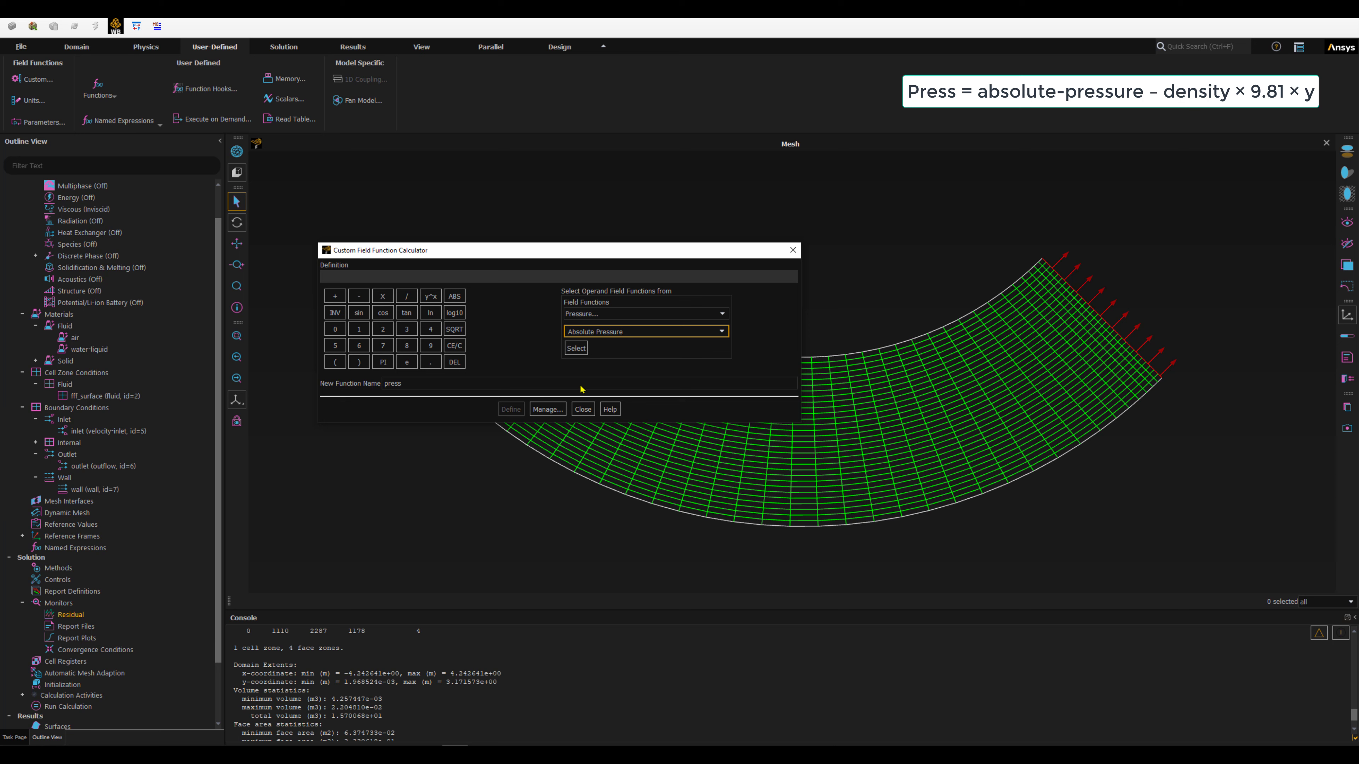
key("alt+Tab")
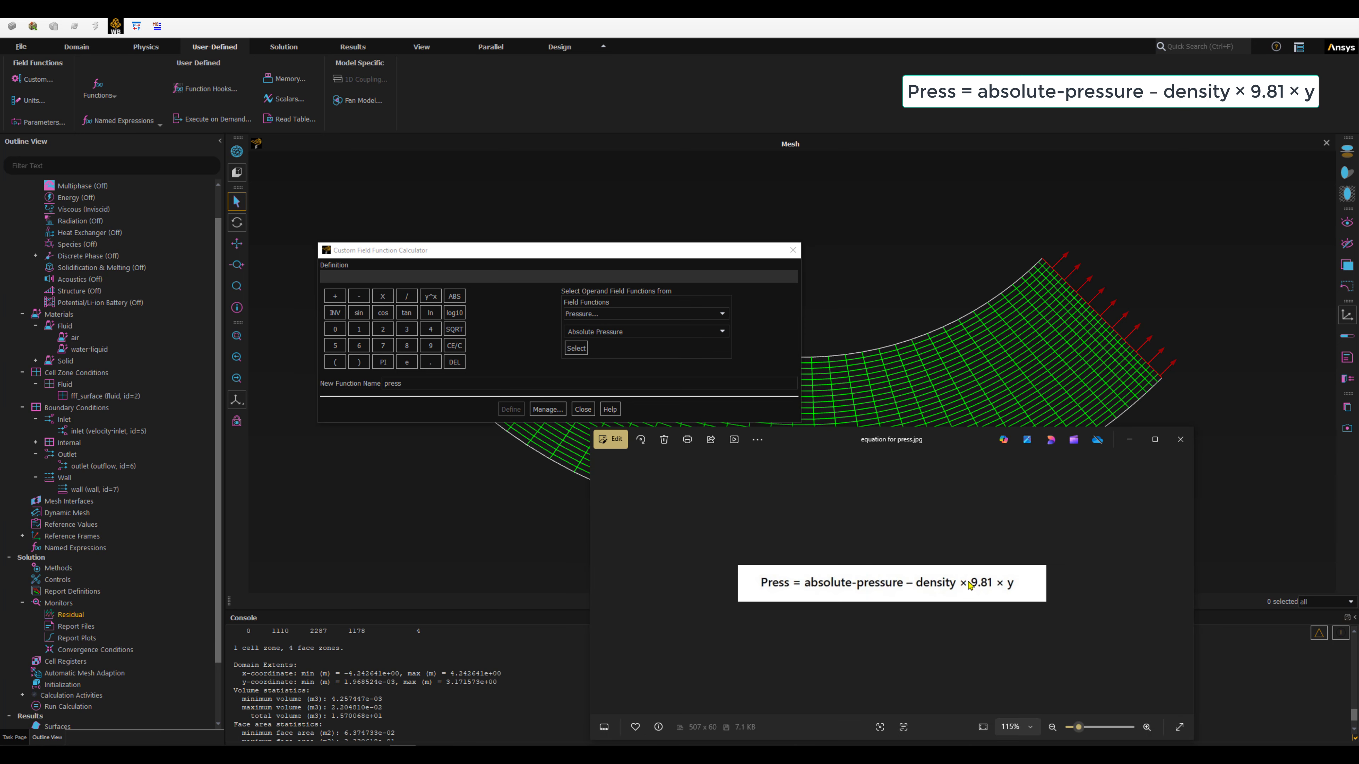
left_click(576, 348)
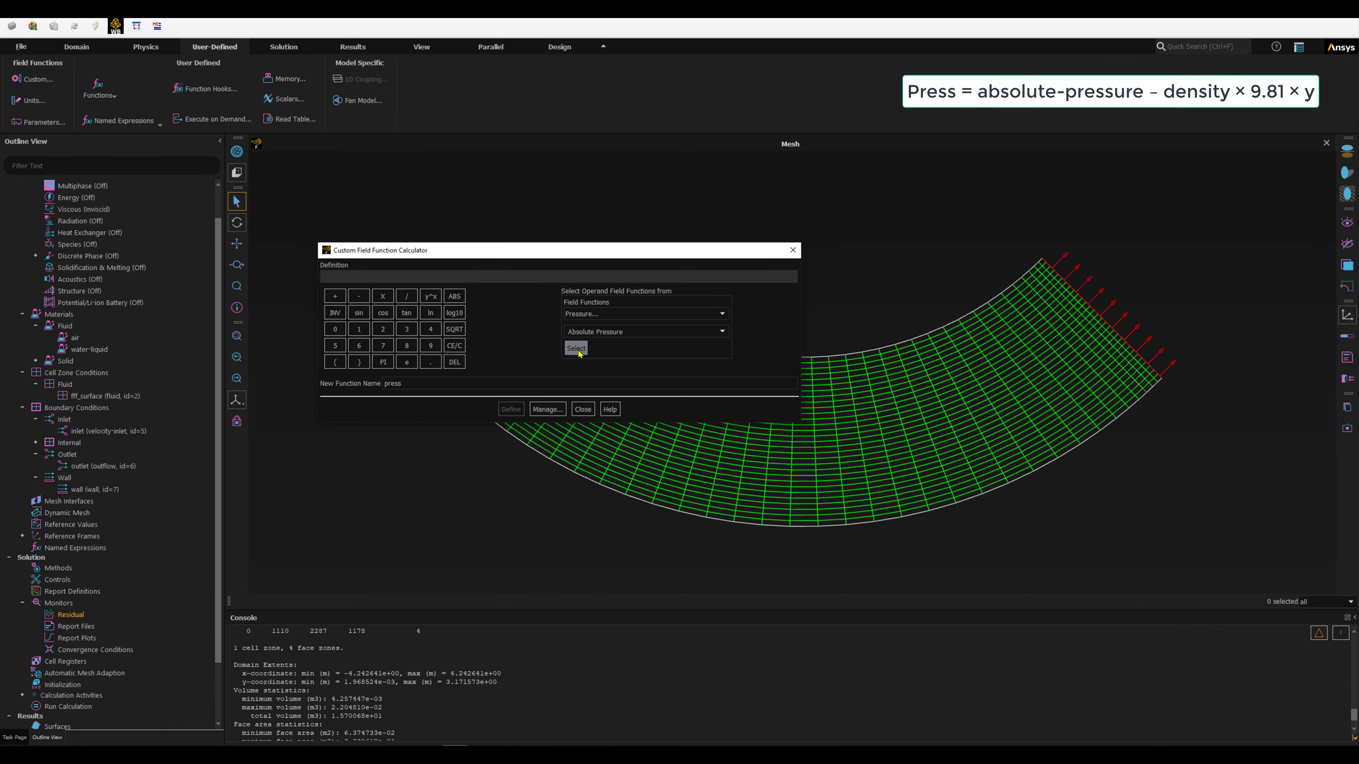
Step: Continue the press definition by subtracting the Density field function from absolute-pressure
left_click(387, 278)
left_click(358, 297)
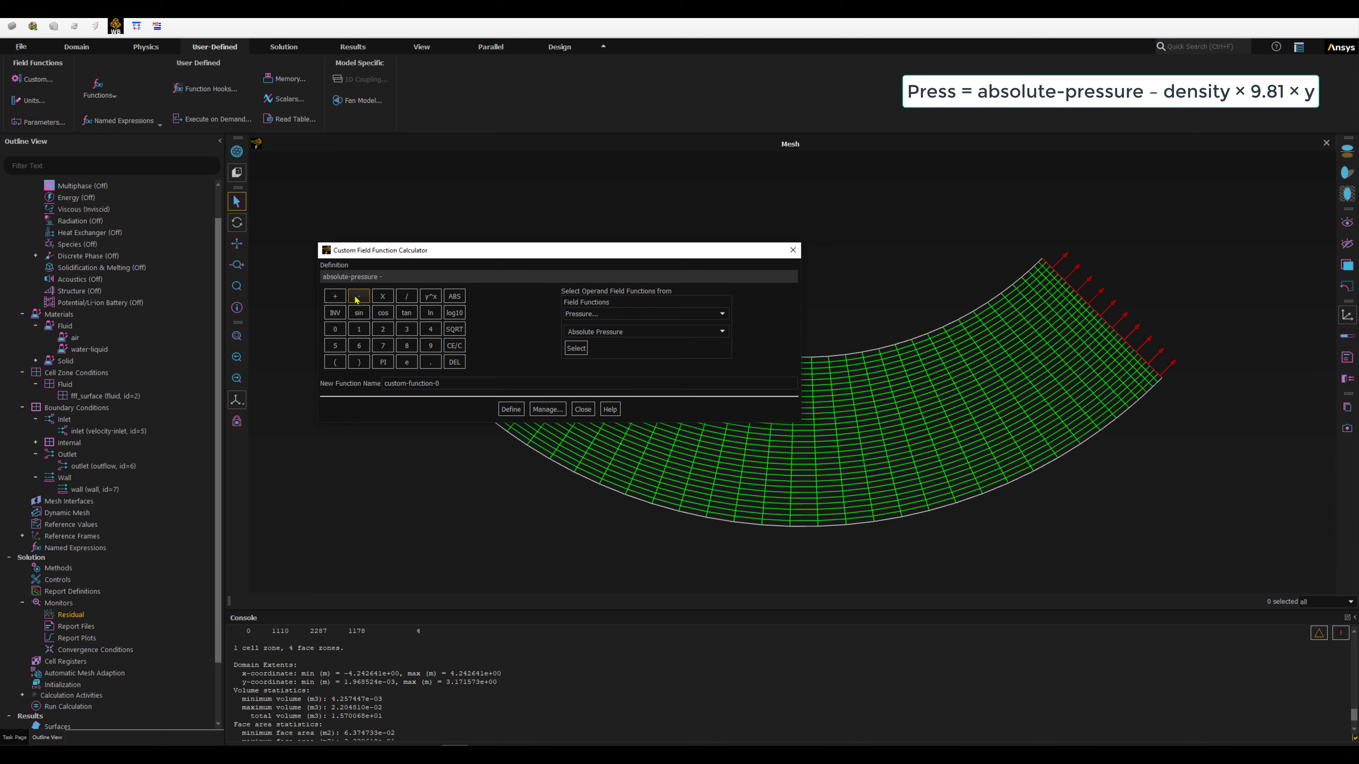
left_click(615, 313)
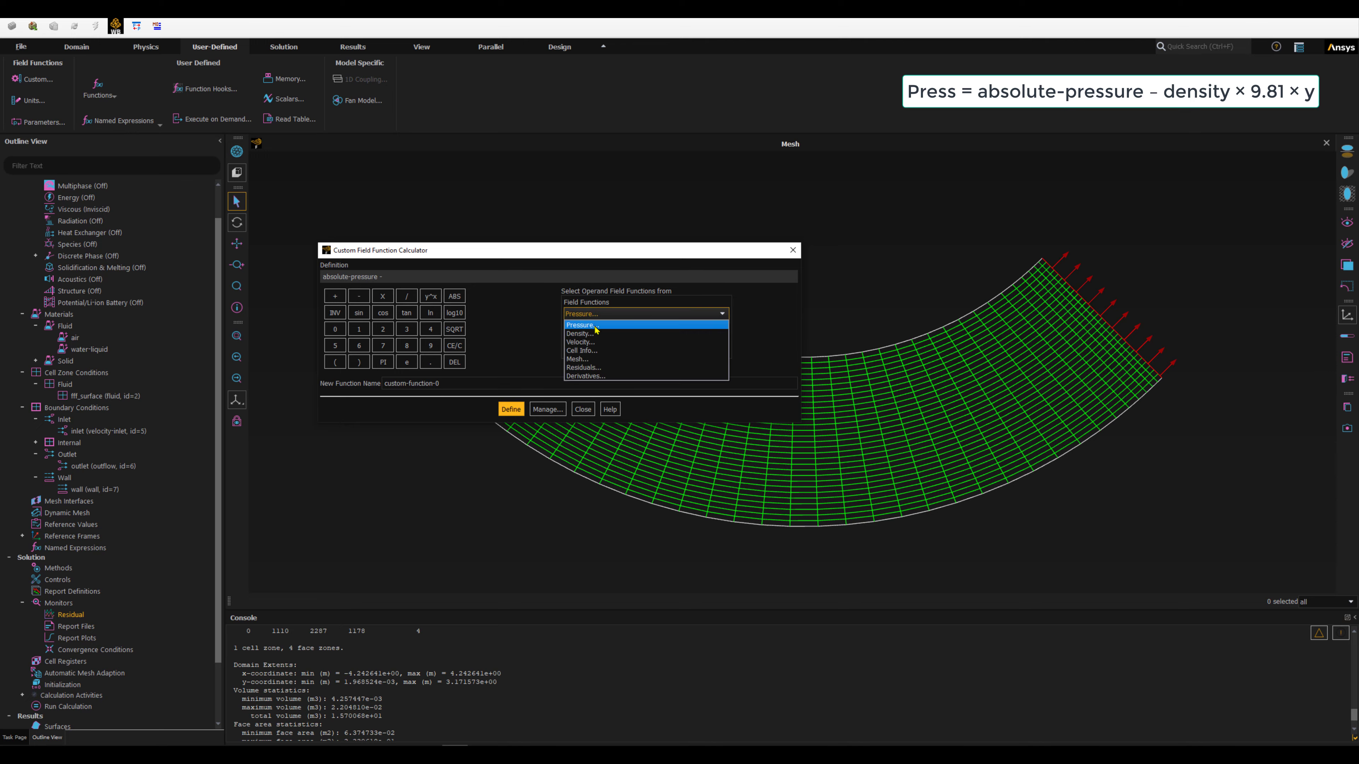
left_click(595, 331)
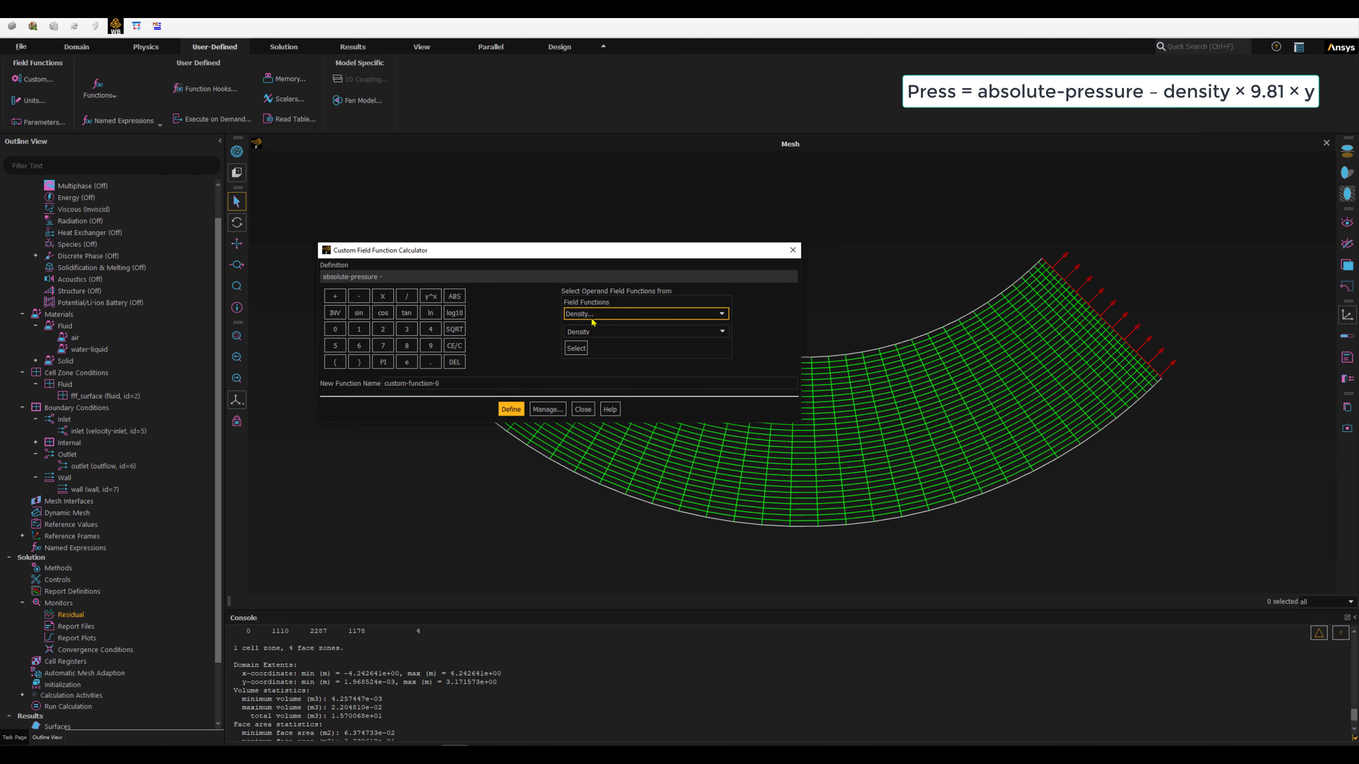
left_click(576, 348)
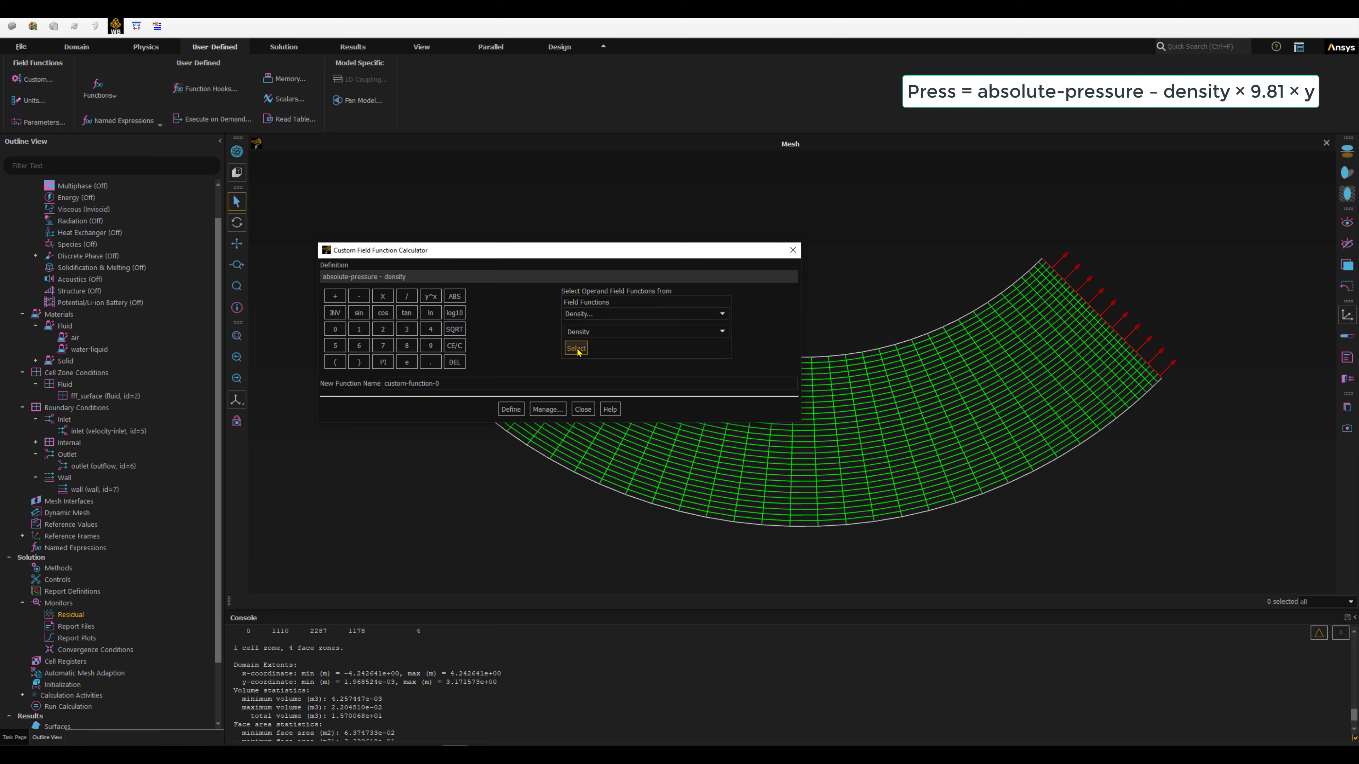
Step: Multiply the density term by 9.81 and append another multiplication operator to the definition
left_click(383, 297)
left_click(431, 345)
left_click(430, 362)
left_click(407, 345)
left_click(358, 329)
left_click(383, 295)
Step: Insert the mesh Y-Coordinate as the last operand of the custom field function
left_click(583, 315)
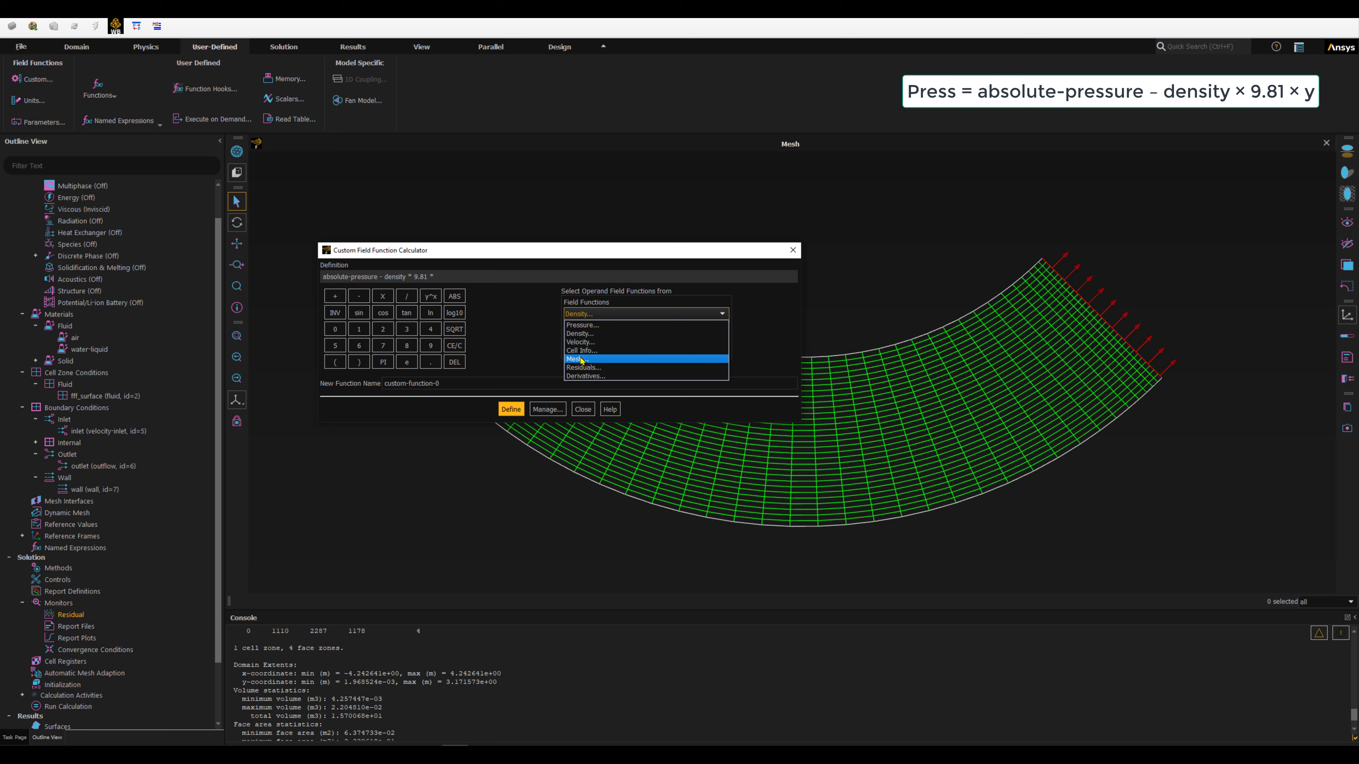
left_click(598, 359)
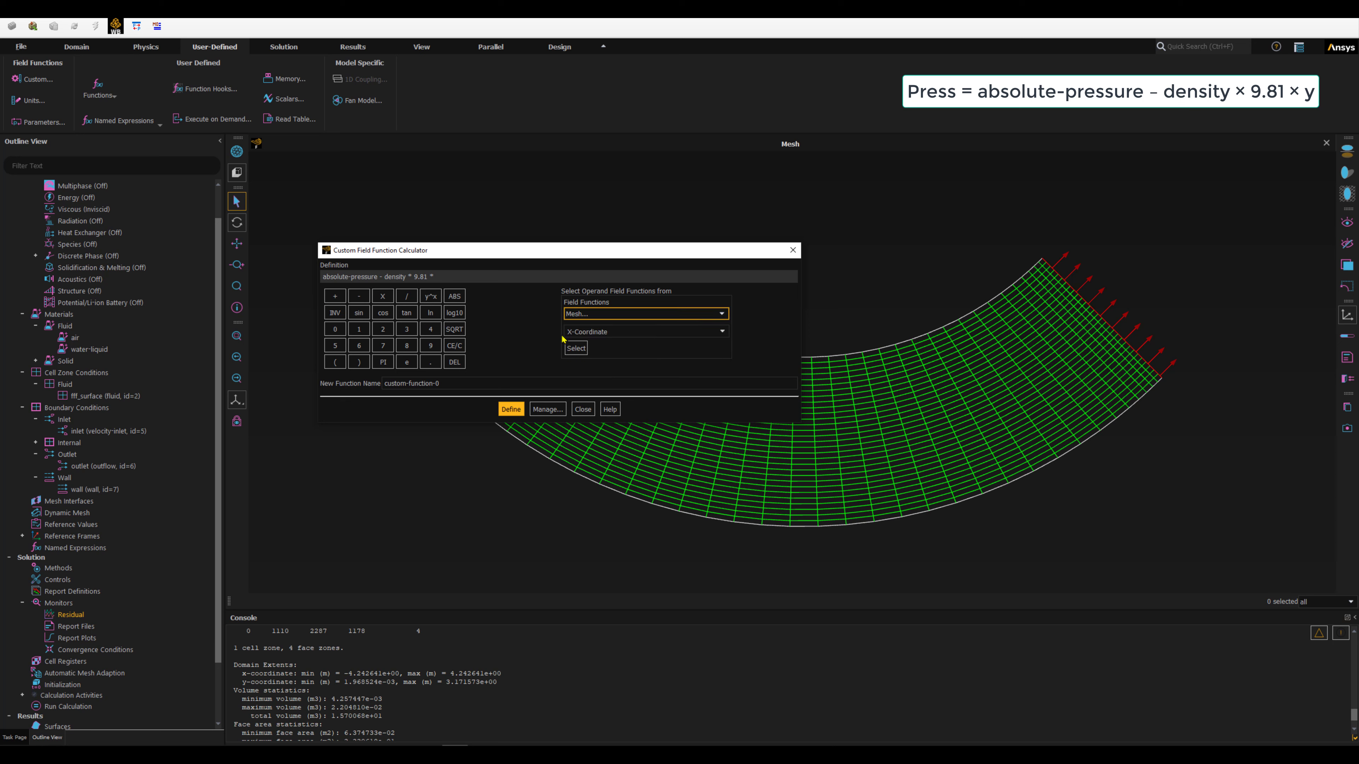
left_click(722, 332)
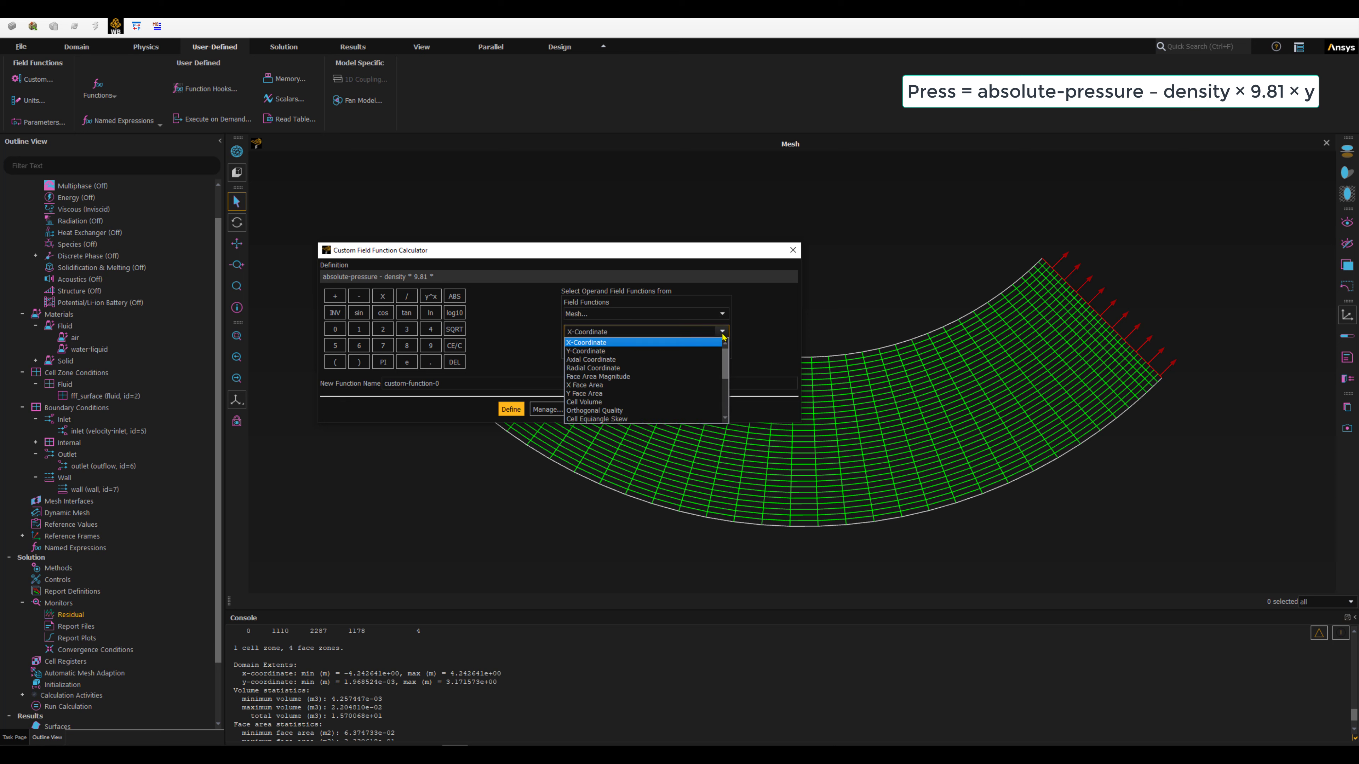
left_click(586, 352)
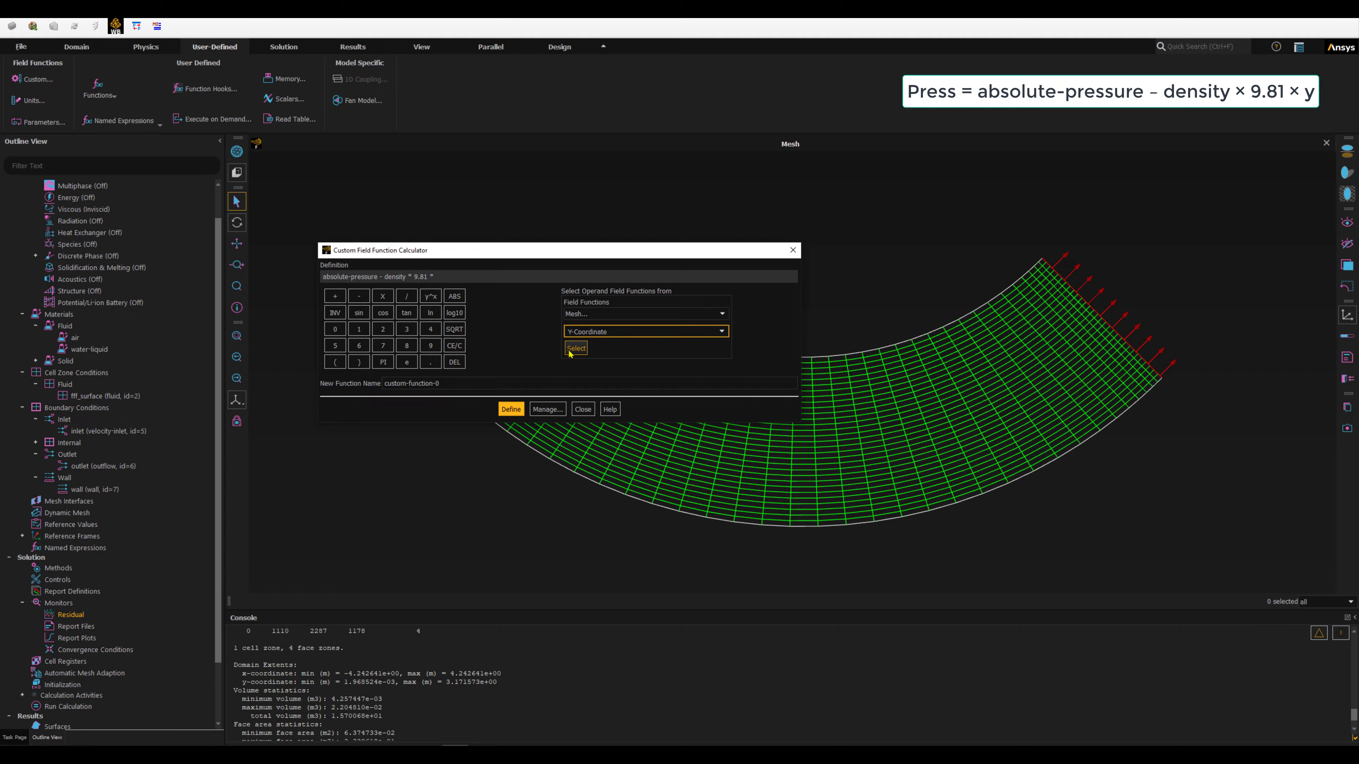
left_click(570, 350)
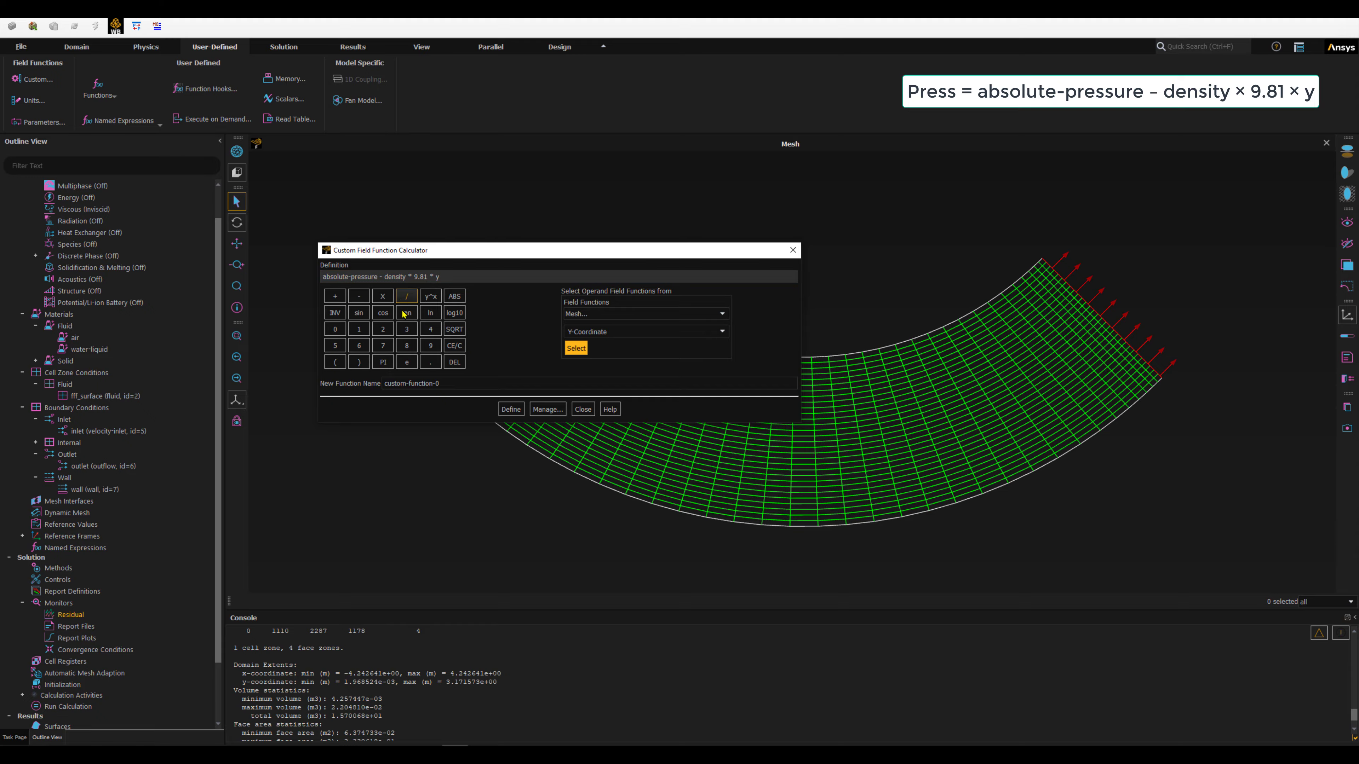
Step: Rename the new custom field function as press and define it
left_click(454, 383)
left_click_drag(458, 383, 383, 383)
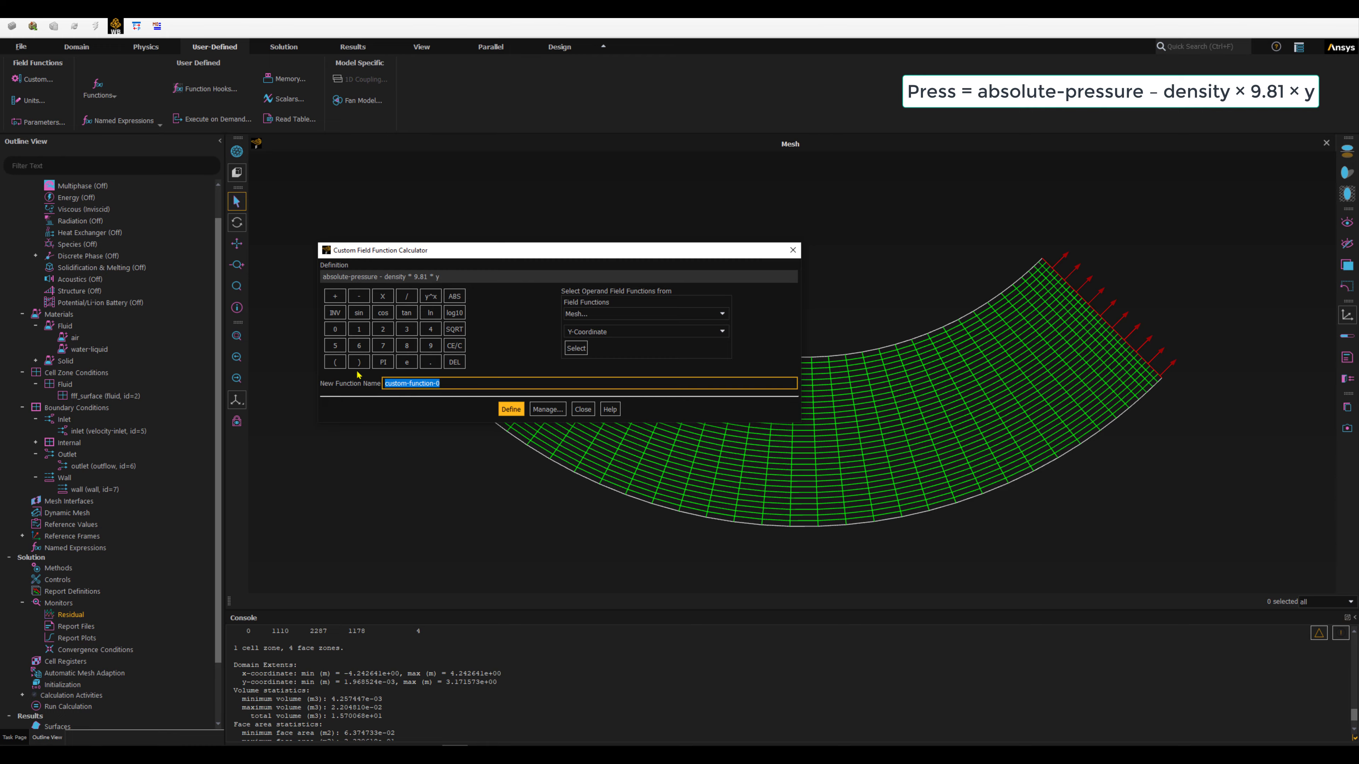
type("press")
left_click(504, 414)
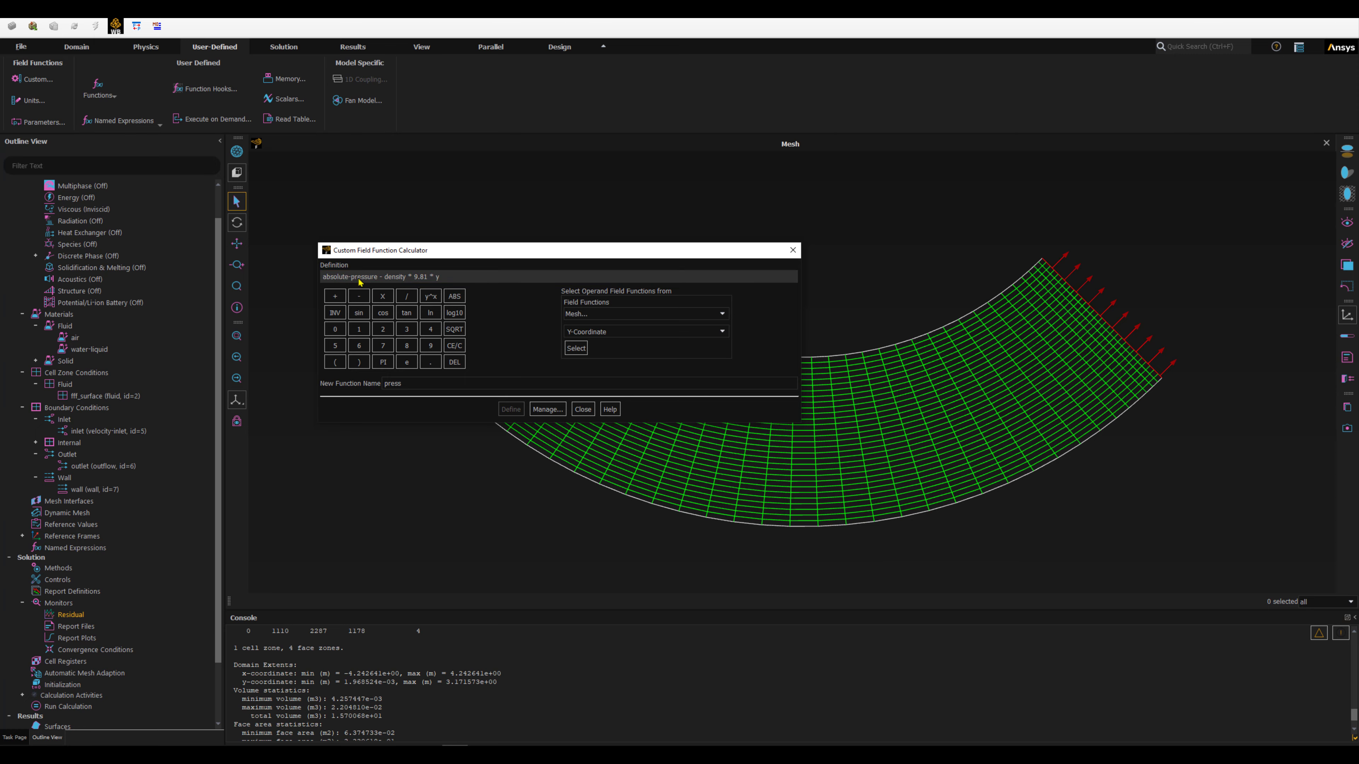
Step: Check the definition against the equation in equation for press.jpg and close the Custom Field Function Calculator
left_click(433, 278)
left_click(402, 751)
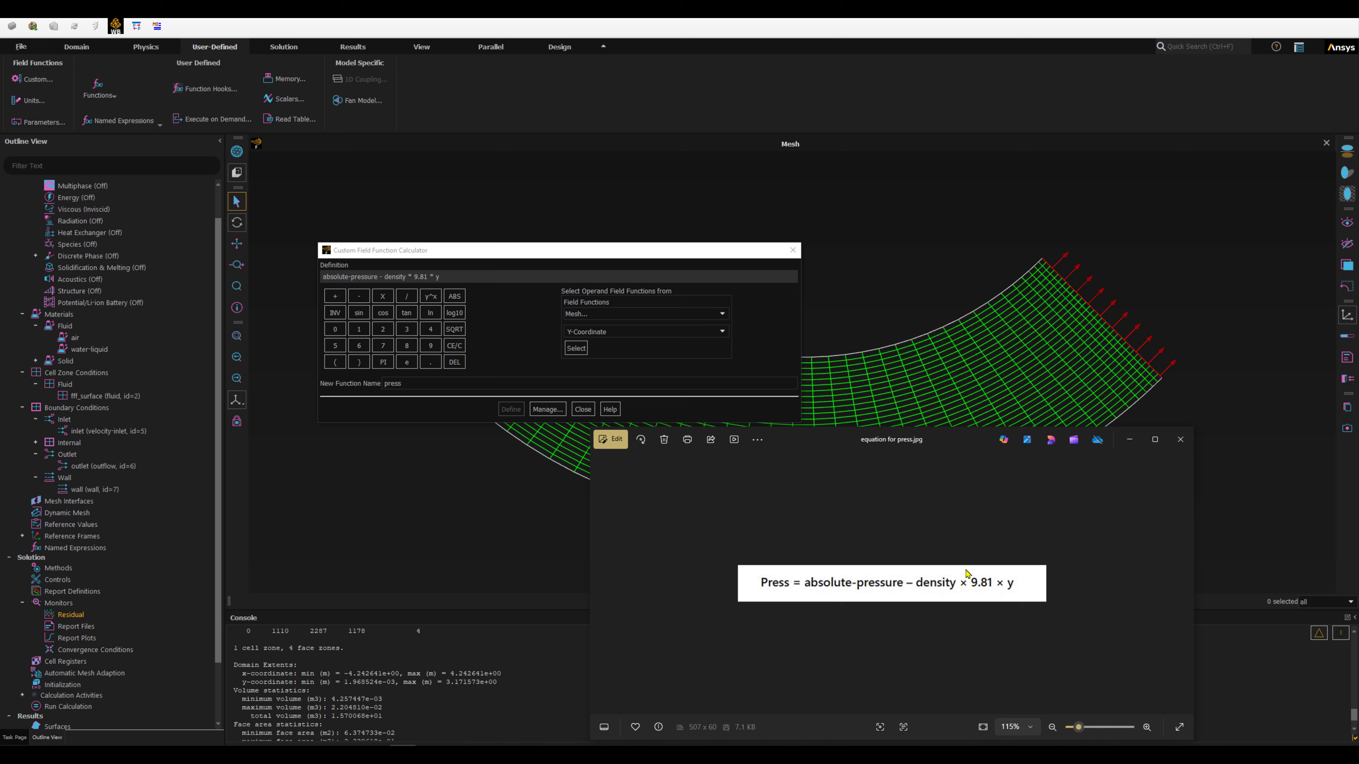
left_click(1129, 439)
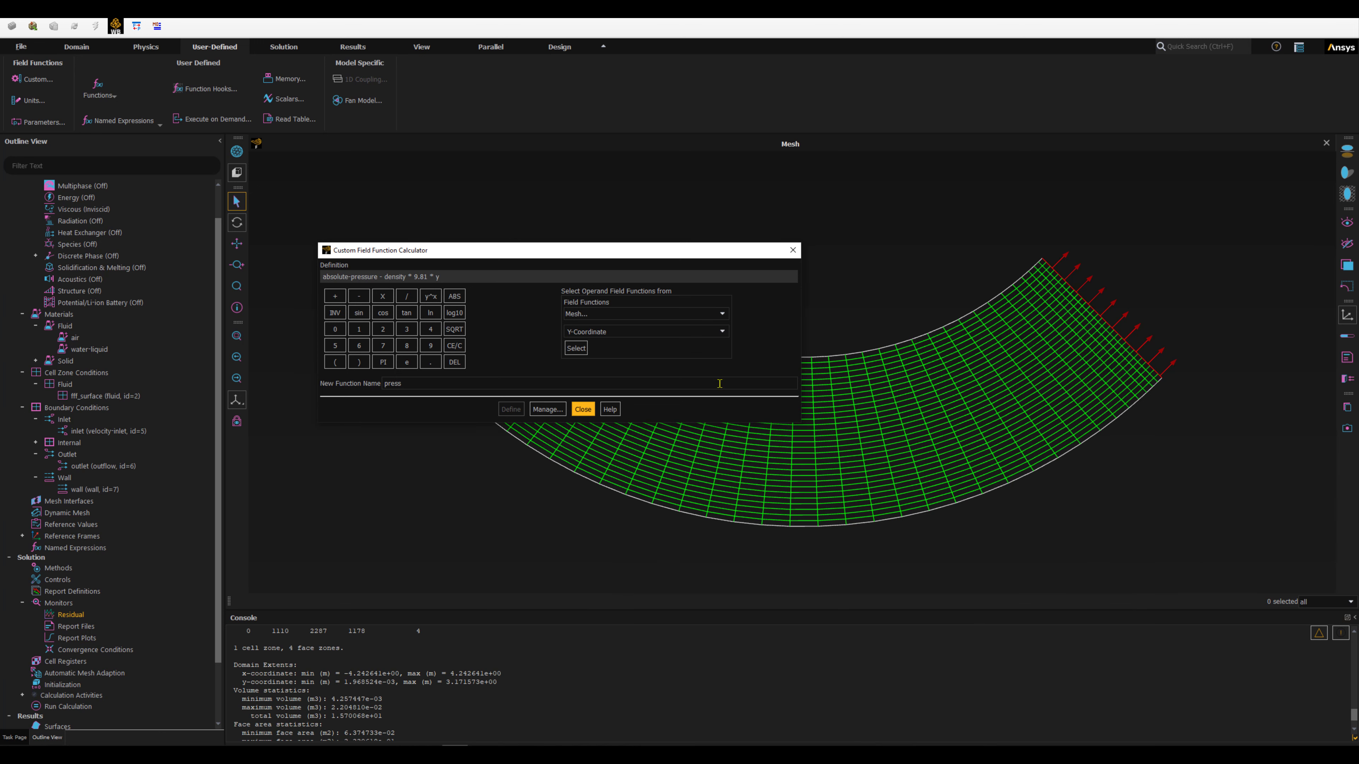
left_click(583, 410)
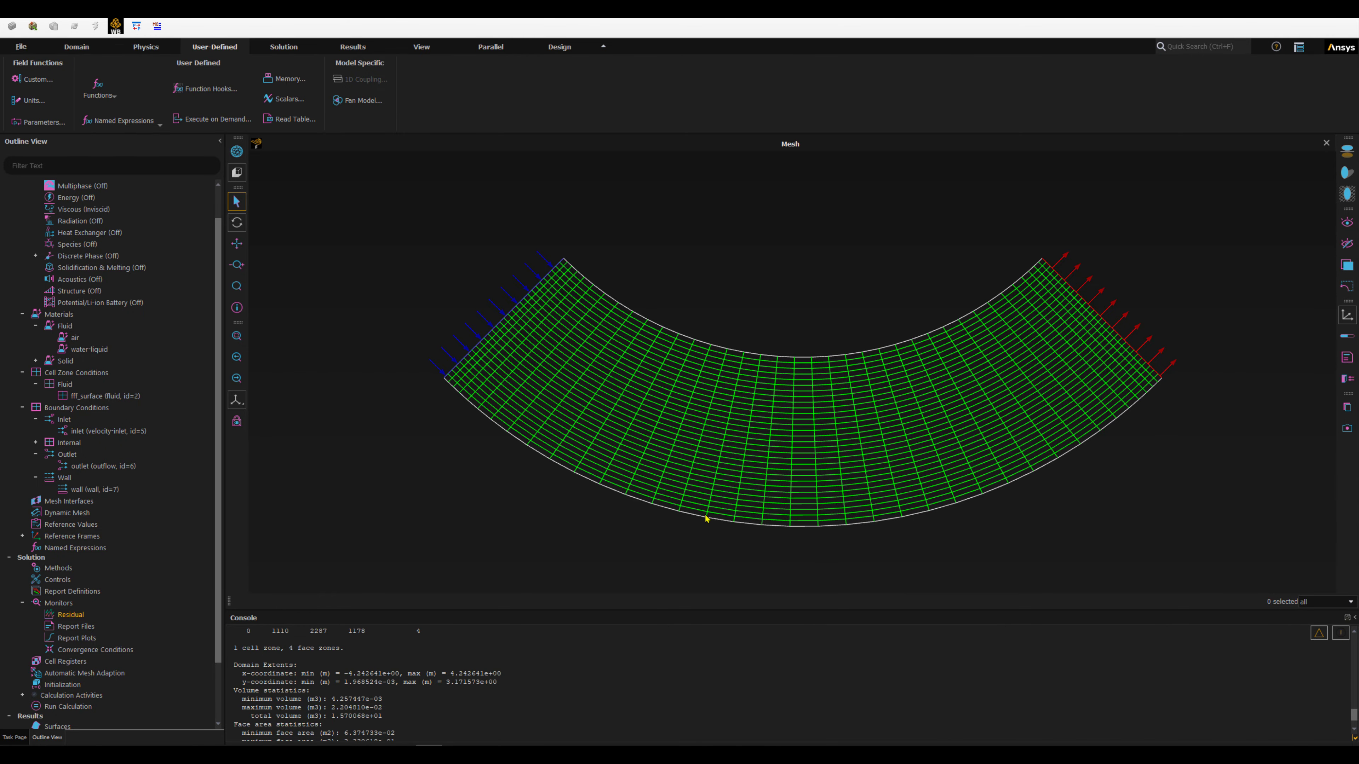
Step: Consult the problem sheet Flow Around a Curved Channel.png for the bottom, mid and top points
key("alt+Tab")
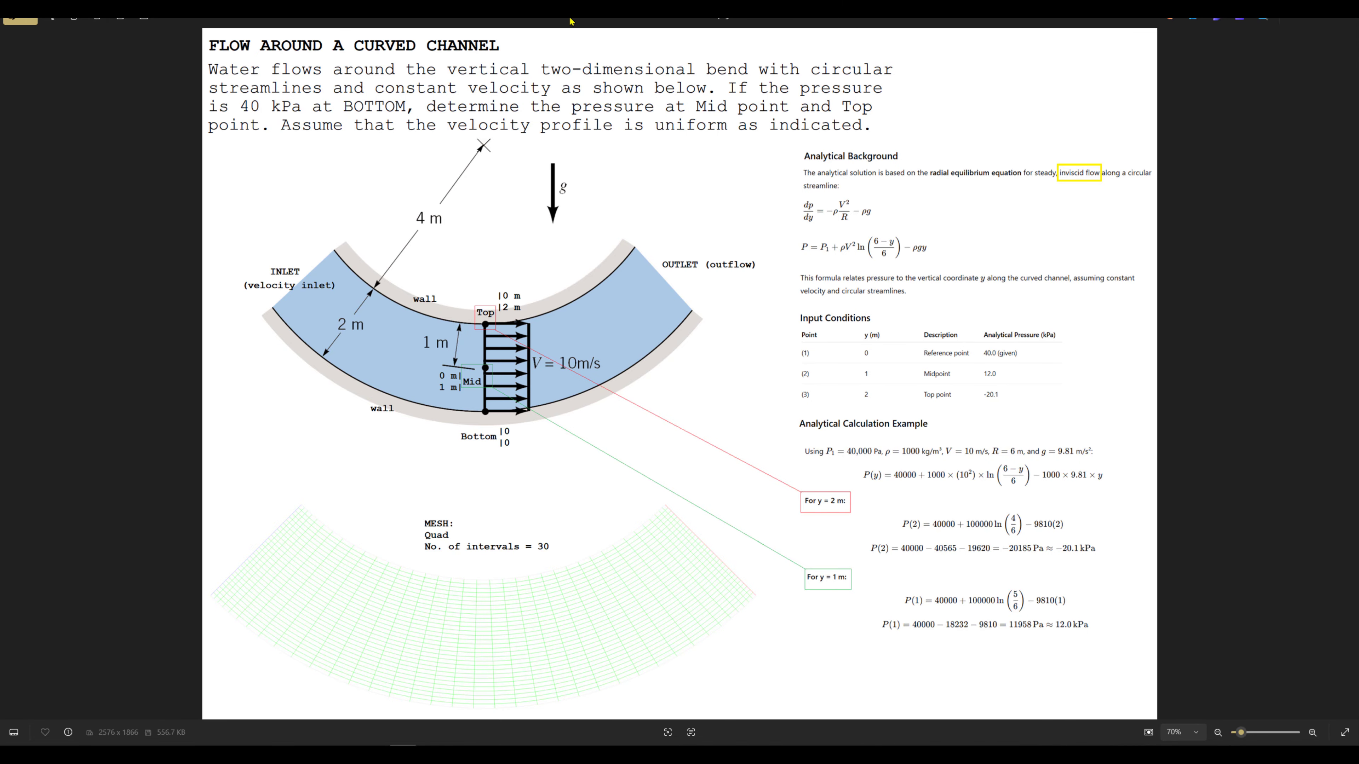
left_click_drag(571, 22, 804, 413)
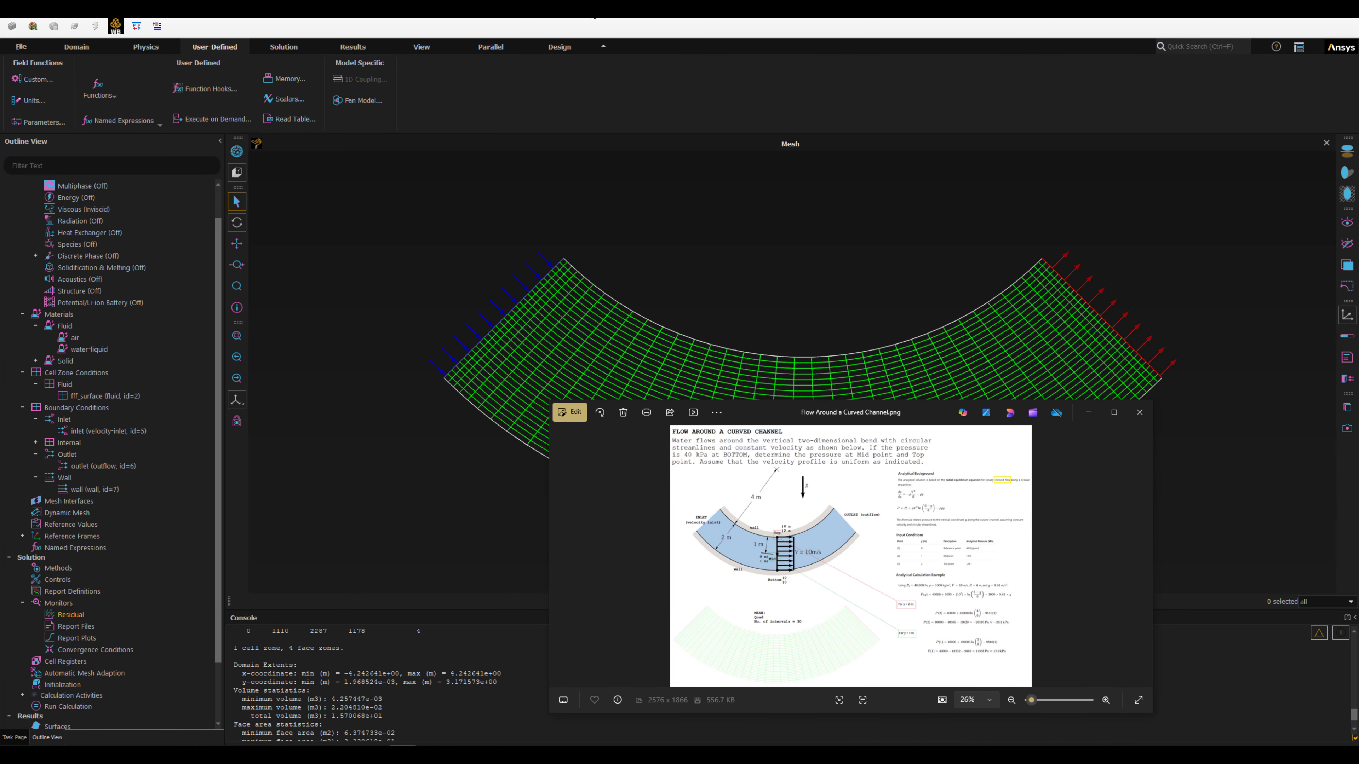
left_click(591, 11)
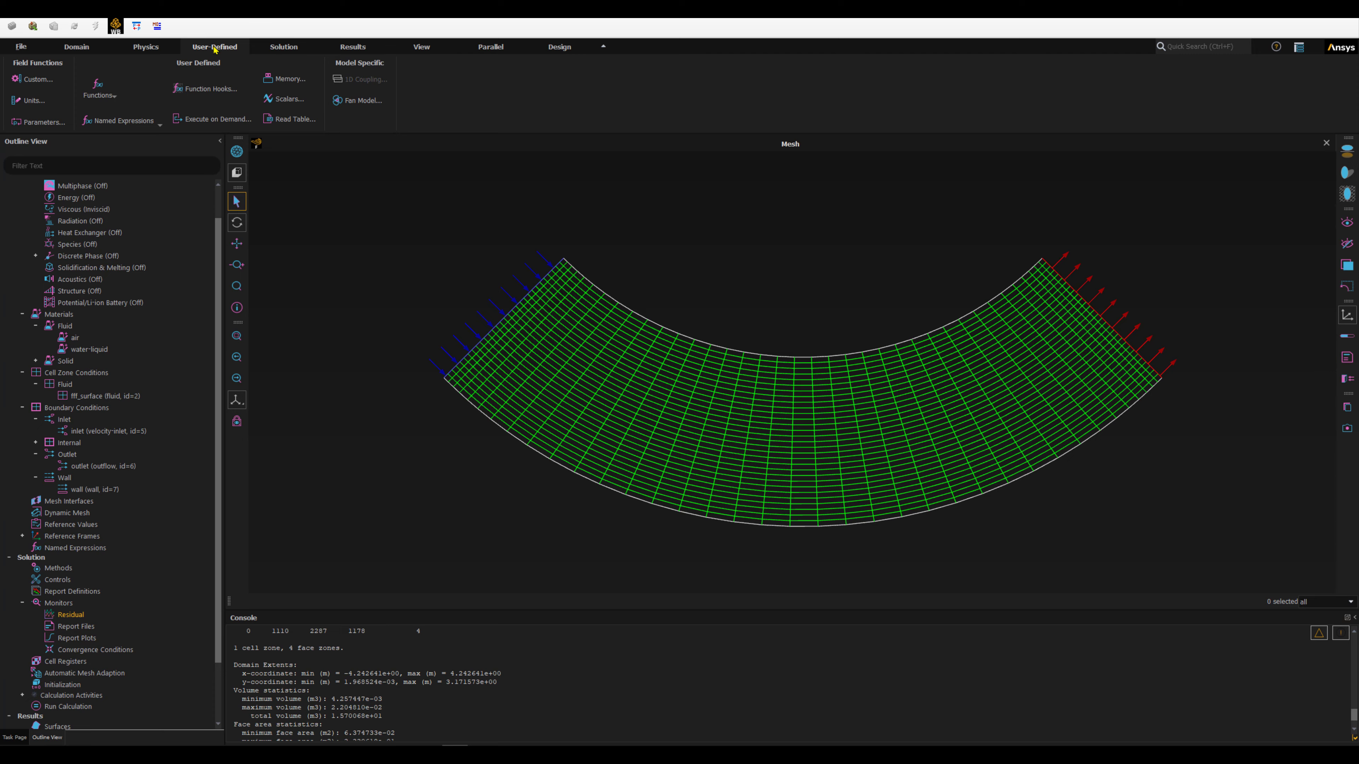
Step: Start a new point surface and place its point near the middle of the lower wall, at about x -0.14 m, y 0.028 m
left_click(347, 47)
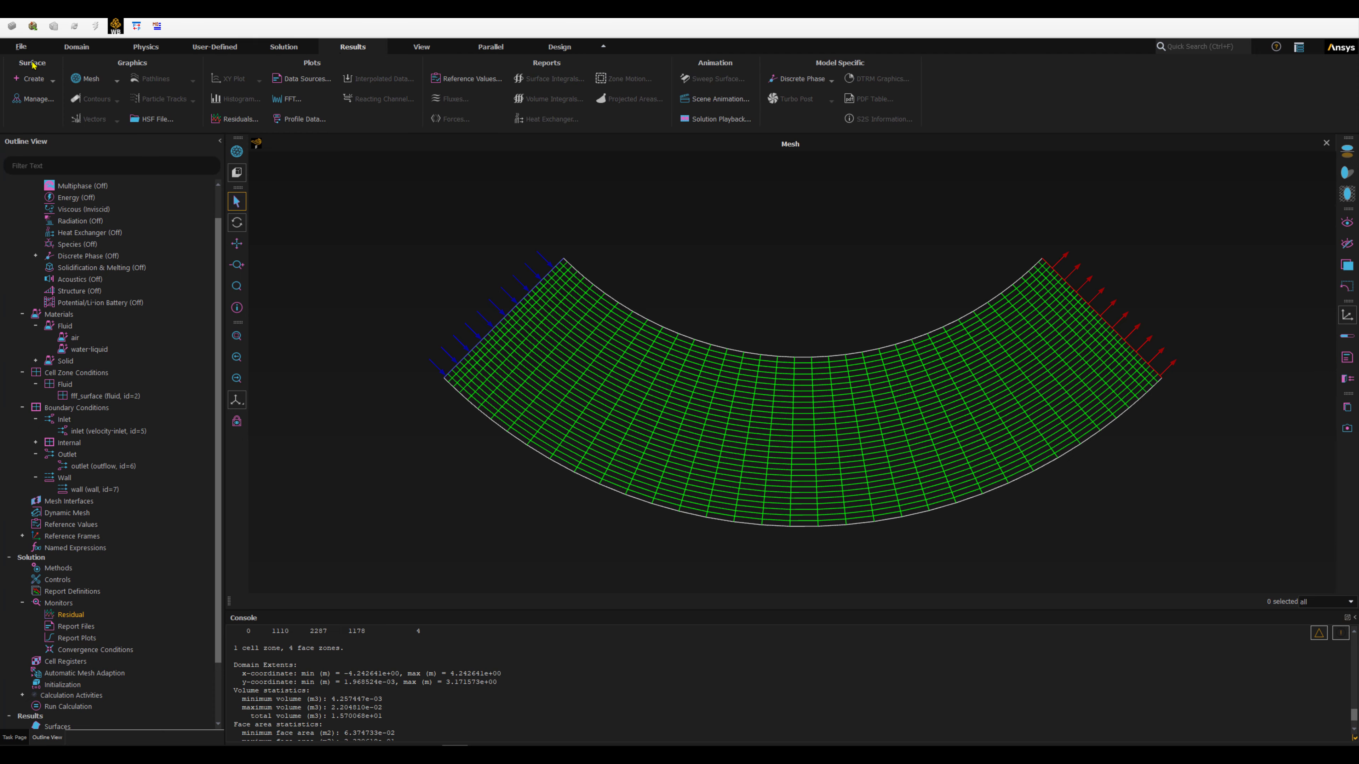
left_click(35, 79)
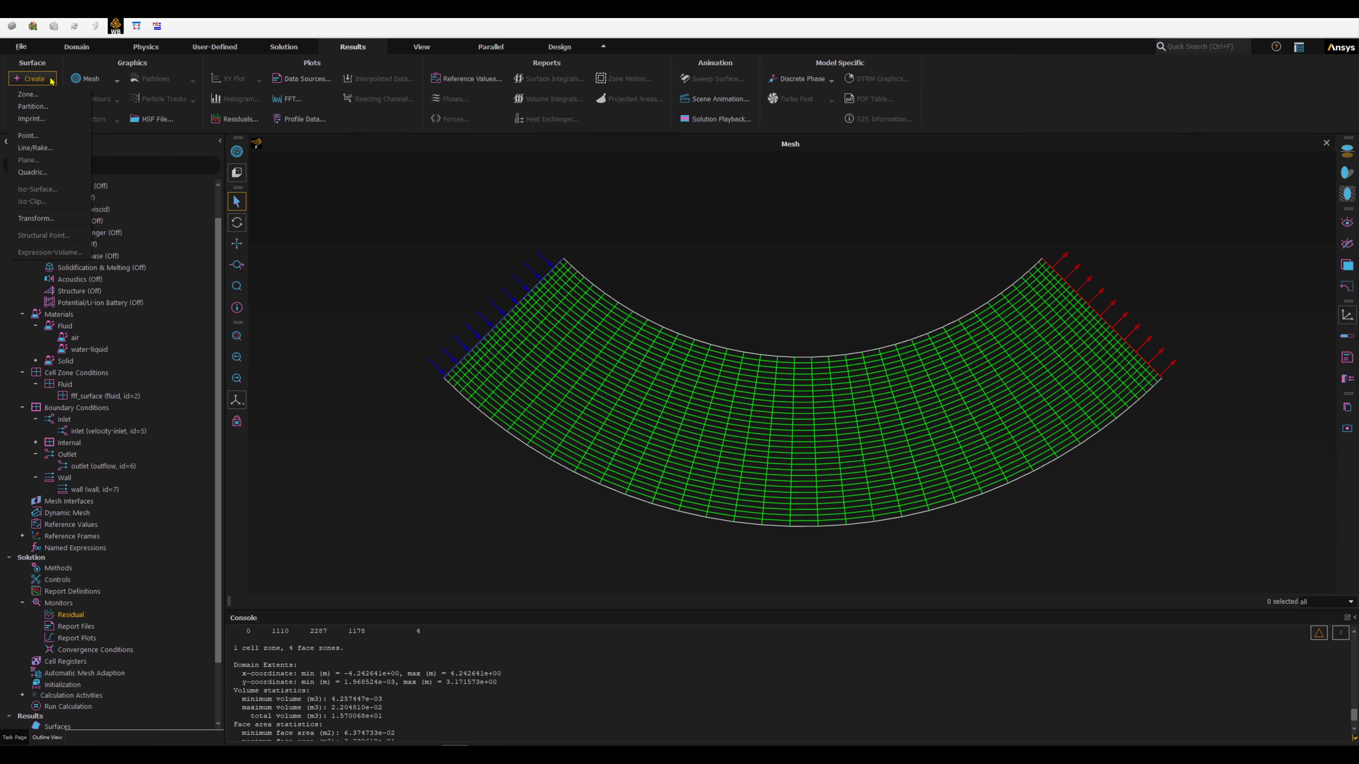
left_click(29, 136)
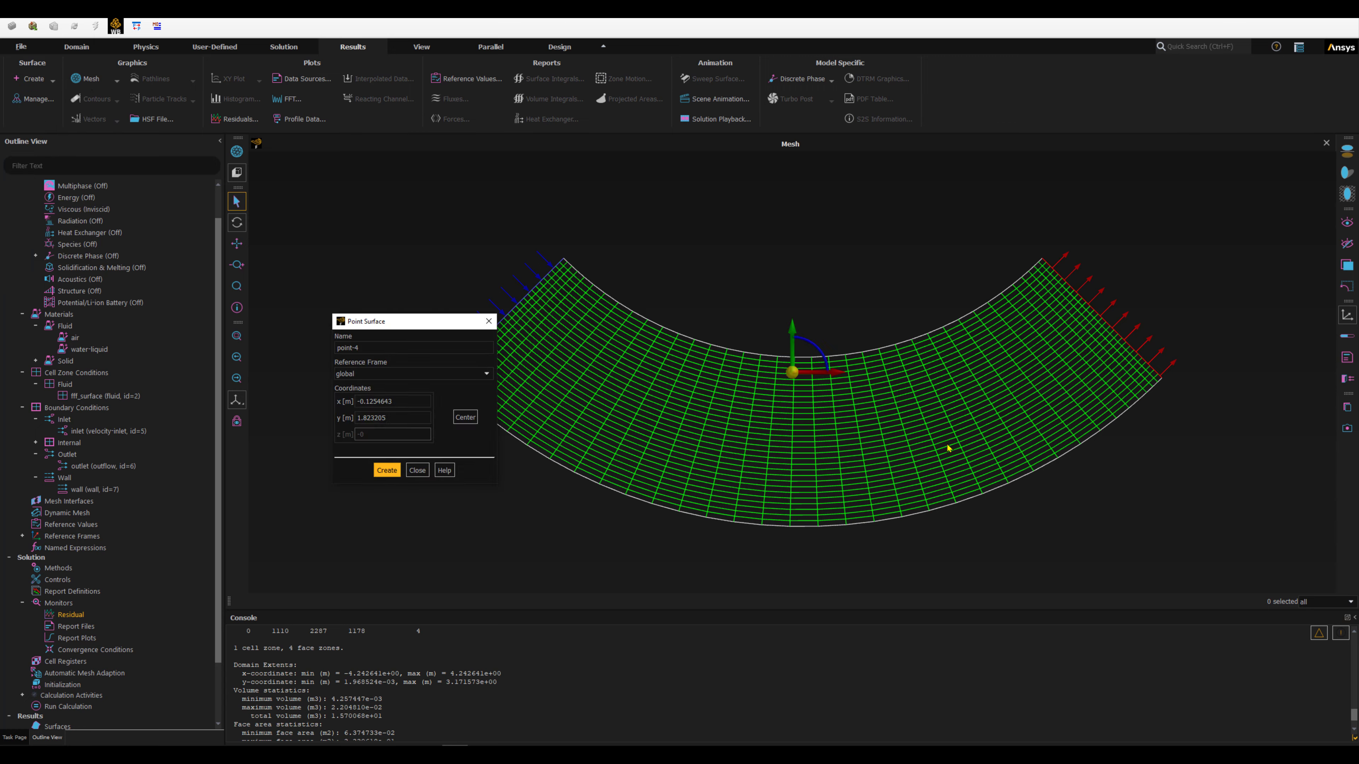
left_click(792, 528)
left_click(793, 528)
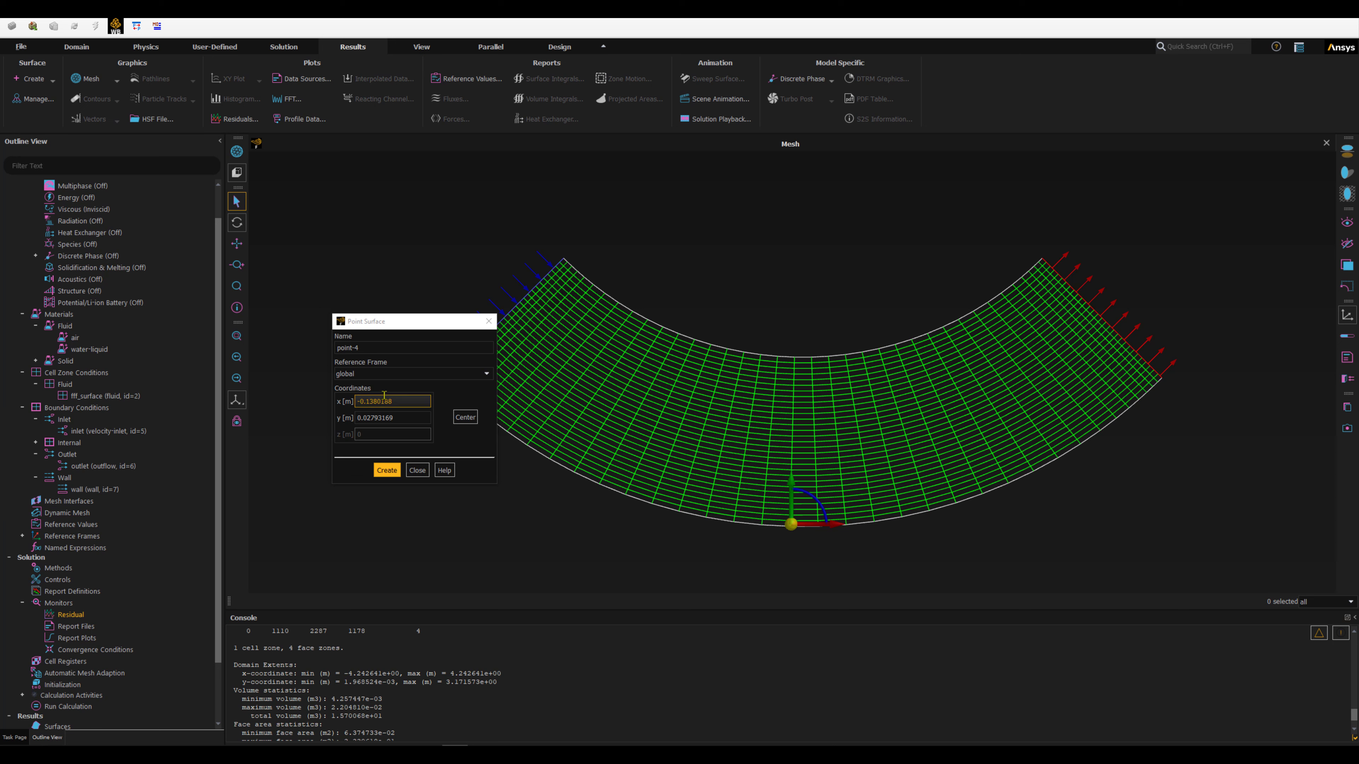
Step: Set the point's coordinates to x 0 m and y 0.025 m
triple_click(369, 401)
type("0")
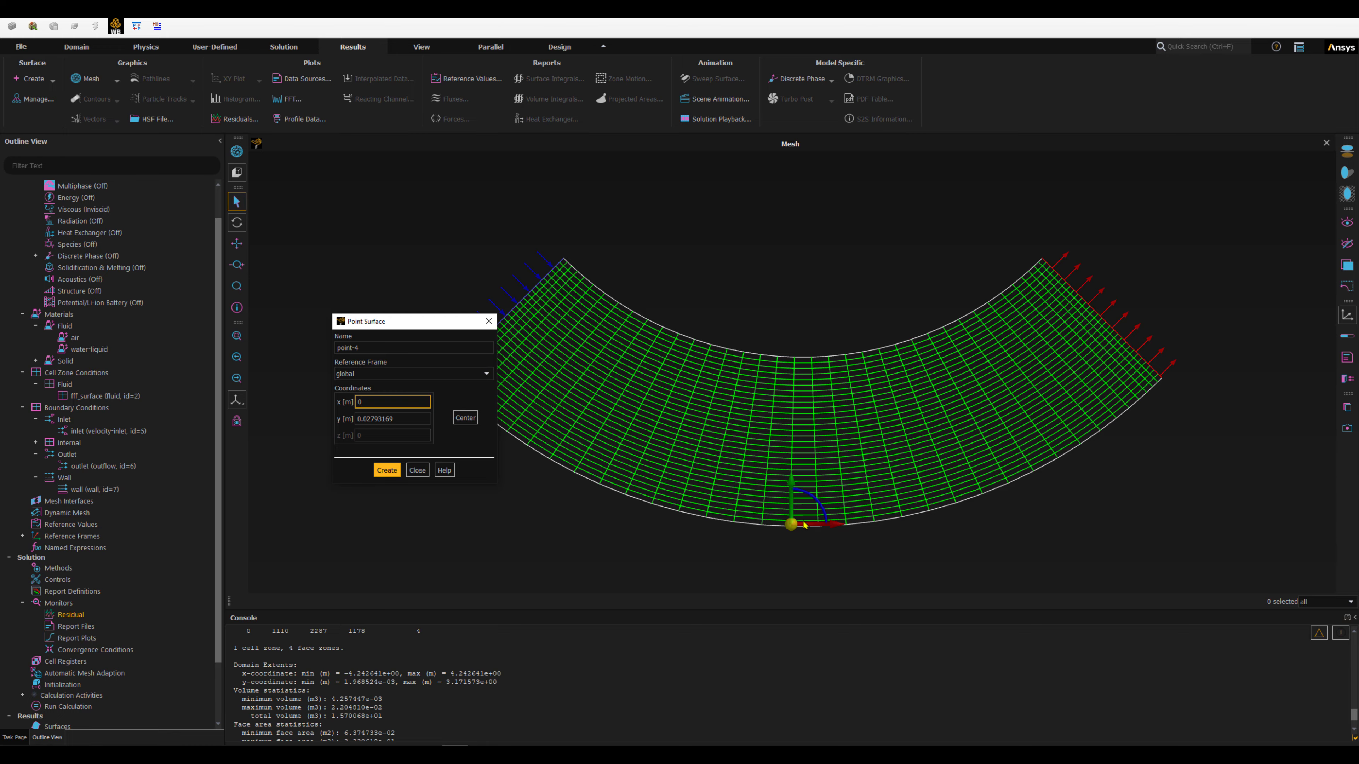
left_click(369, 419)
left_click_drag(371, 418, 435, 426)
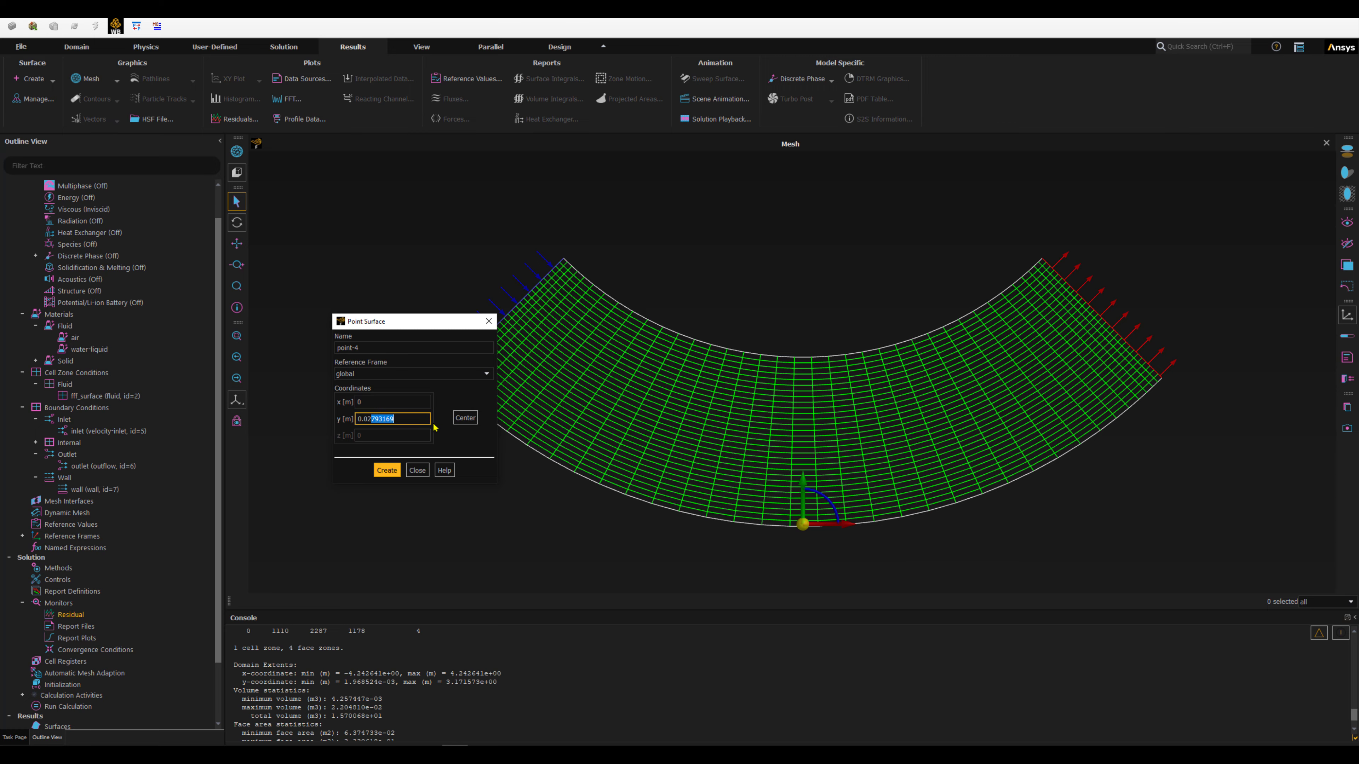
left_click(803, 533)
left_click(803, 529)
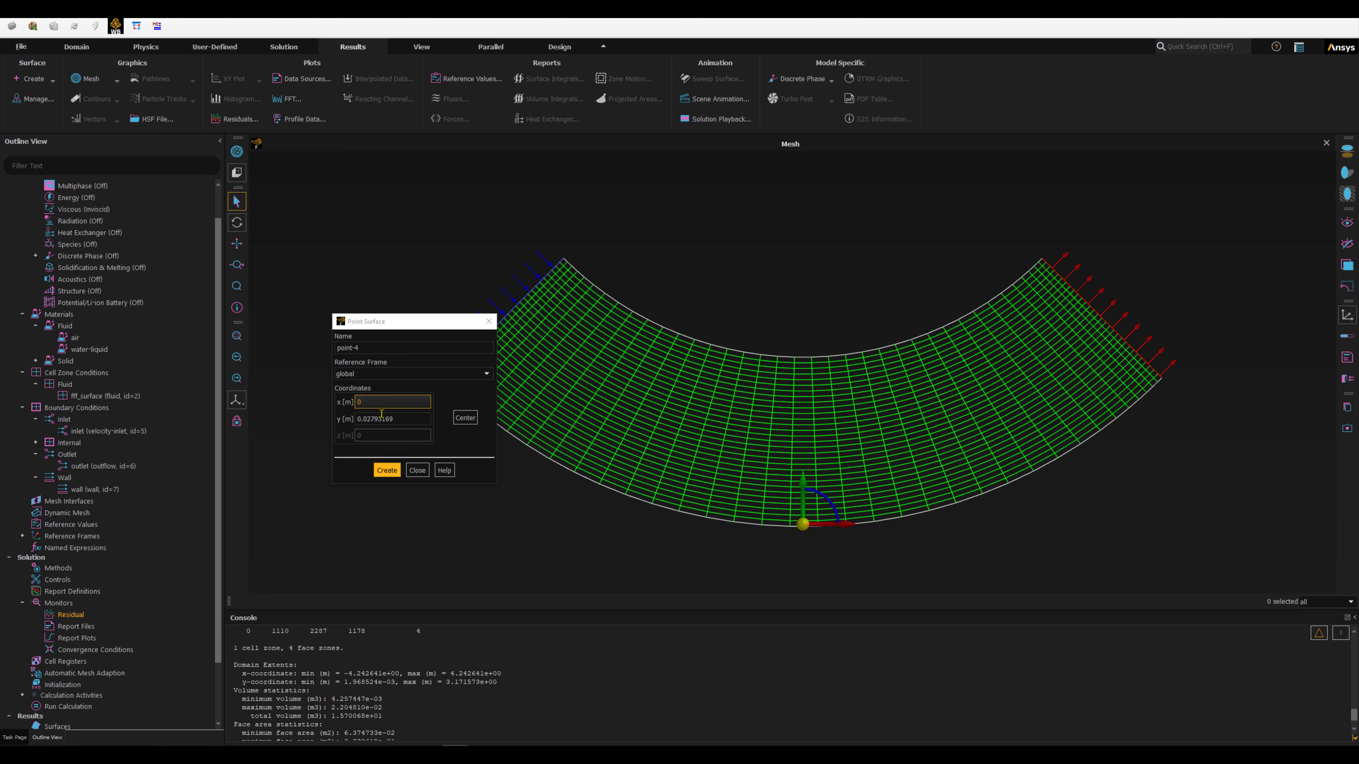
left_click_drag(370, 419, 397, 419)
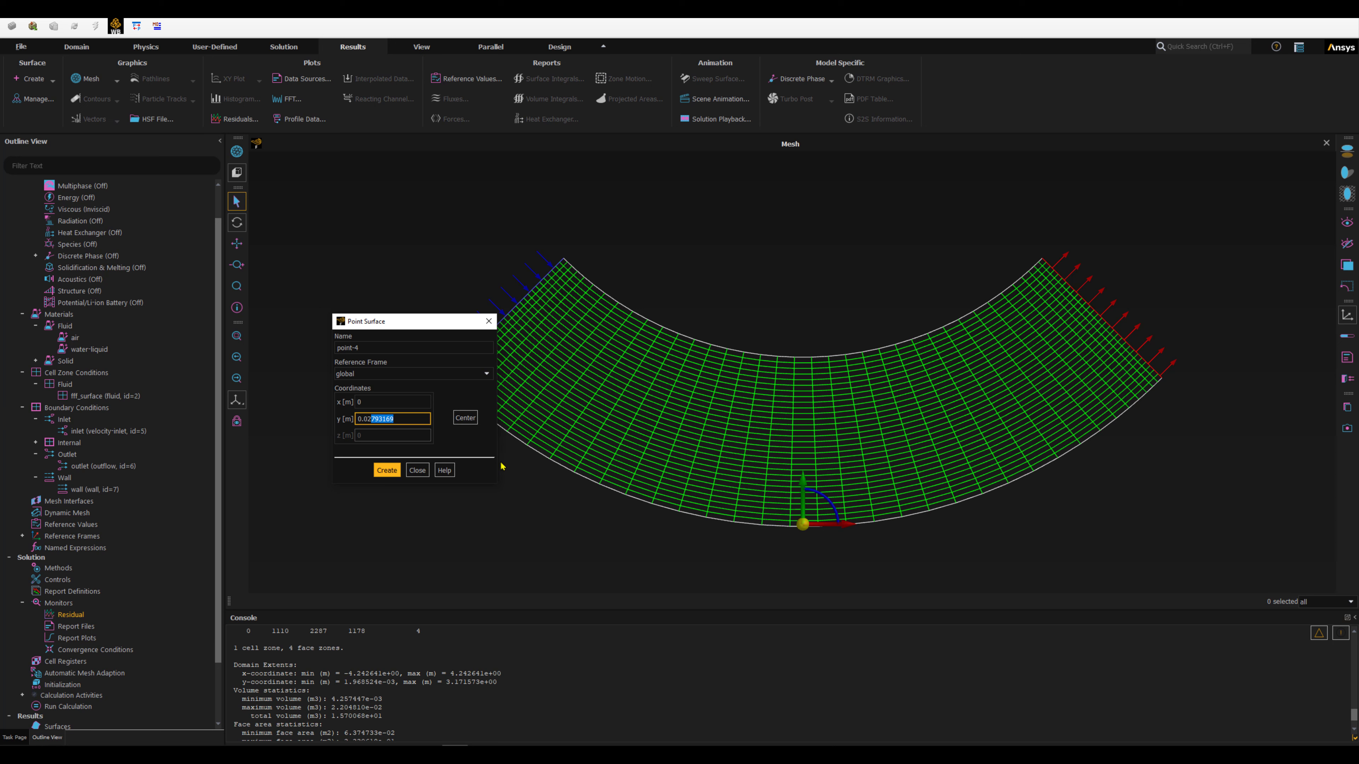
left_click_drag(405, 420, 351, 420)
left_click(375, 419)
left_click_drag(370, 420, 410, 420)
type("5")
Step: Name the point surface bottom and create it
left_click(386, 470)
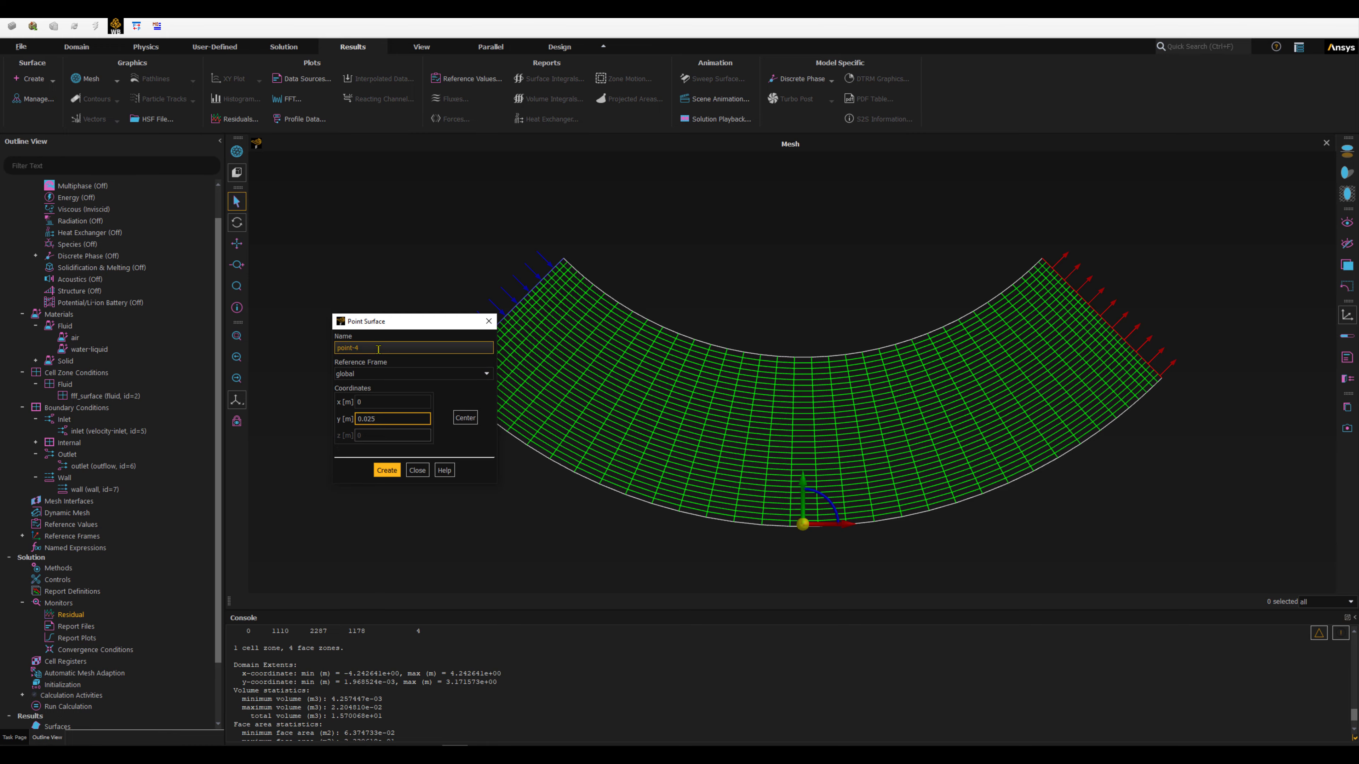
type("bott")
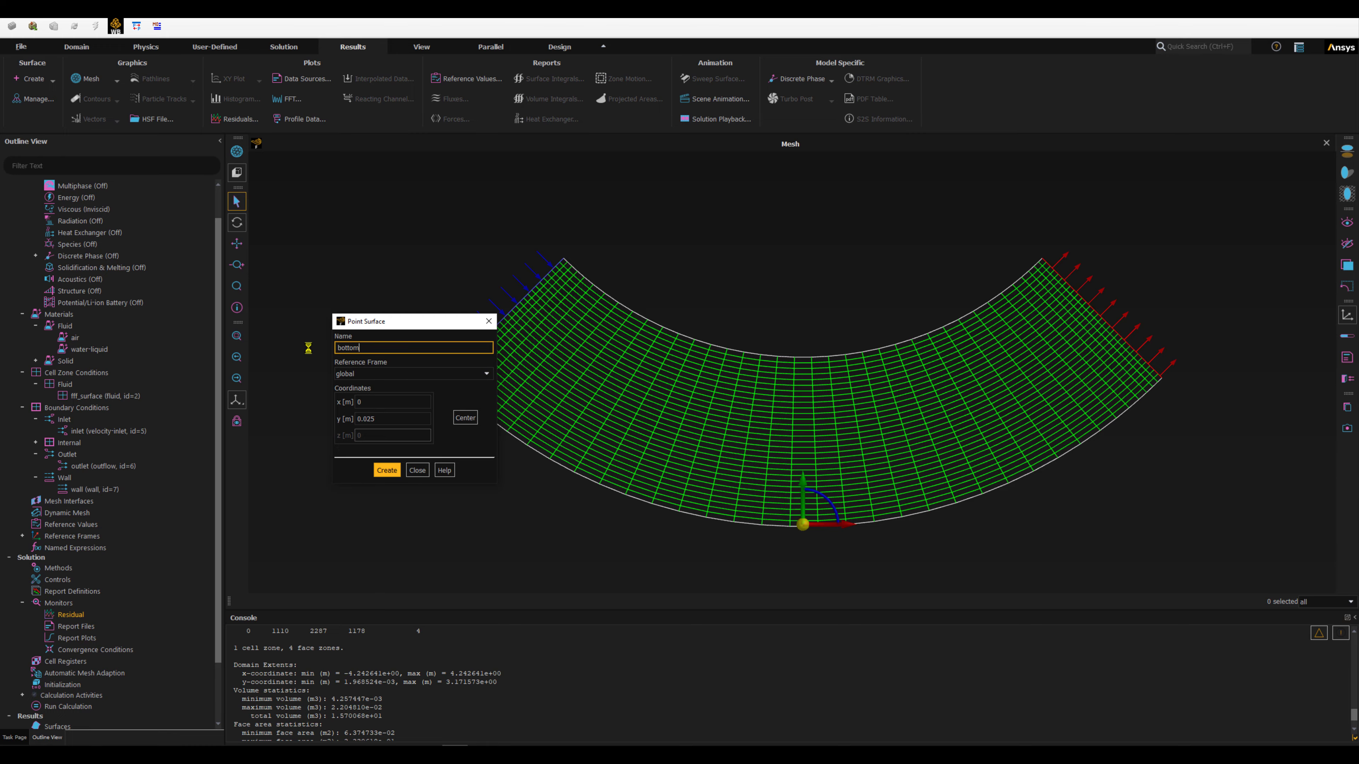
type("om")
left_click(386, 470)
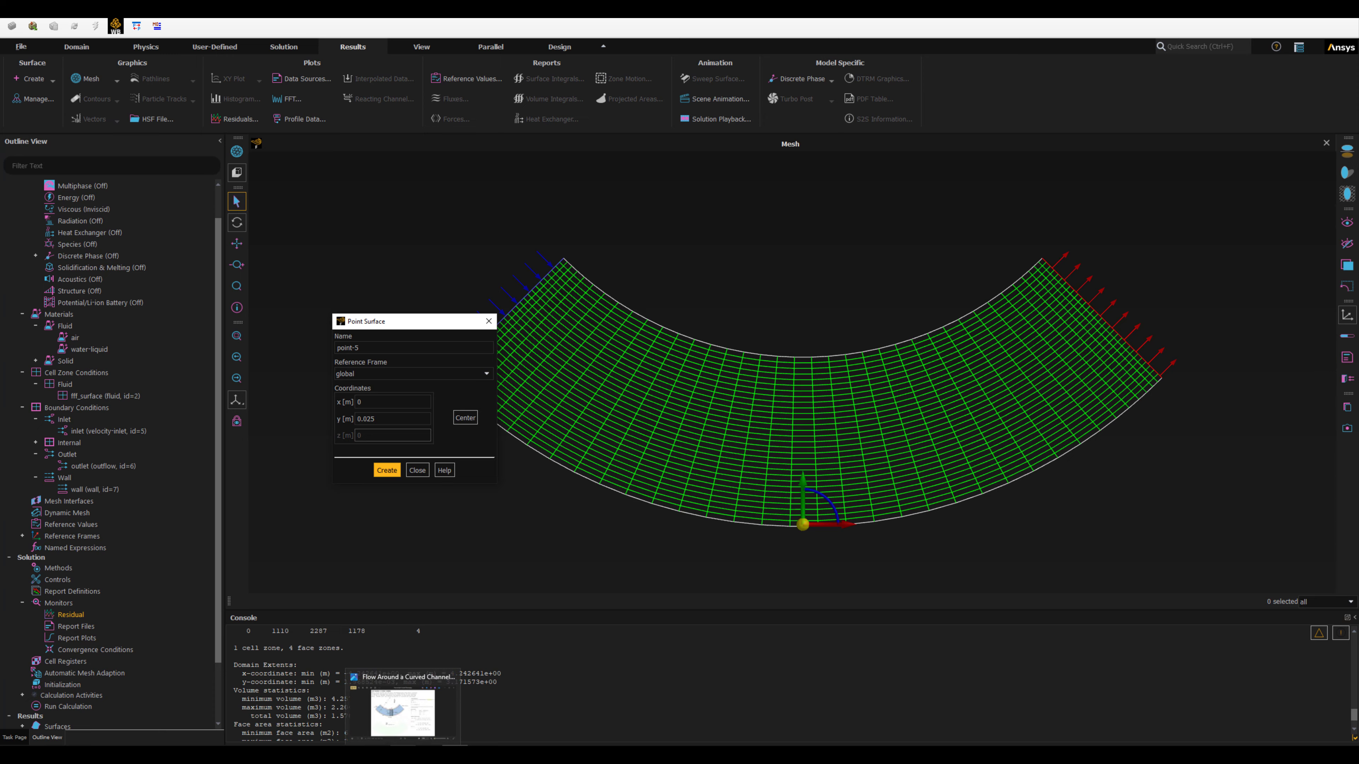
Step: Consult the problem sheet and create a point surface named mid at y 1 m, directly above the bottom point
left_click(402, 744)
scroll(782, 576, "up", 3)
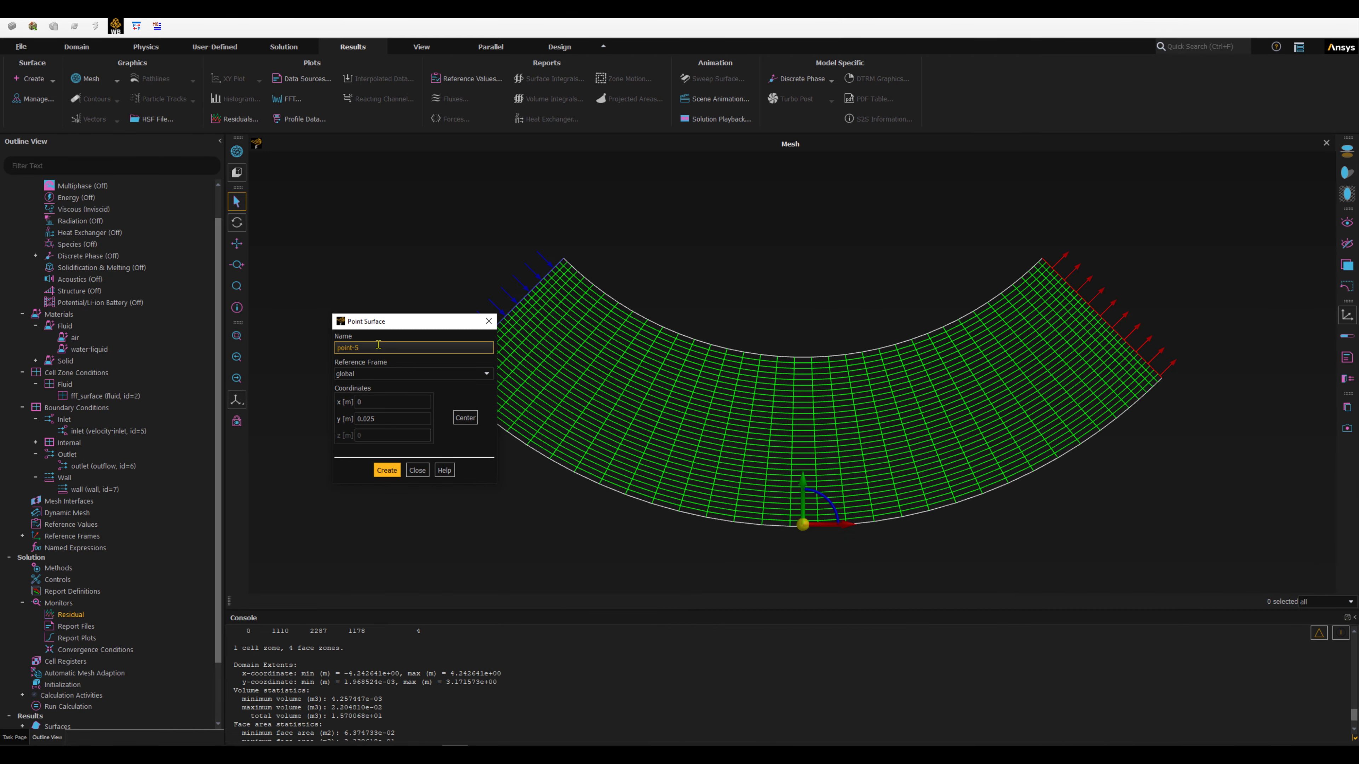
left_click_drag(376, 346, 310, 345)
type("mid")
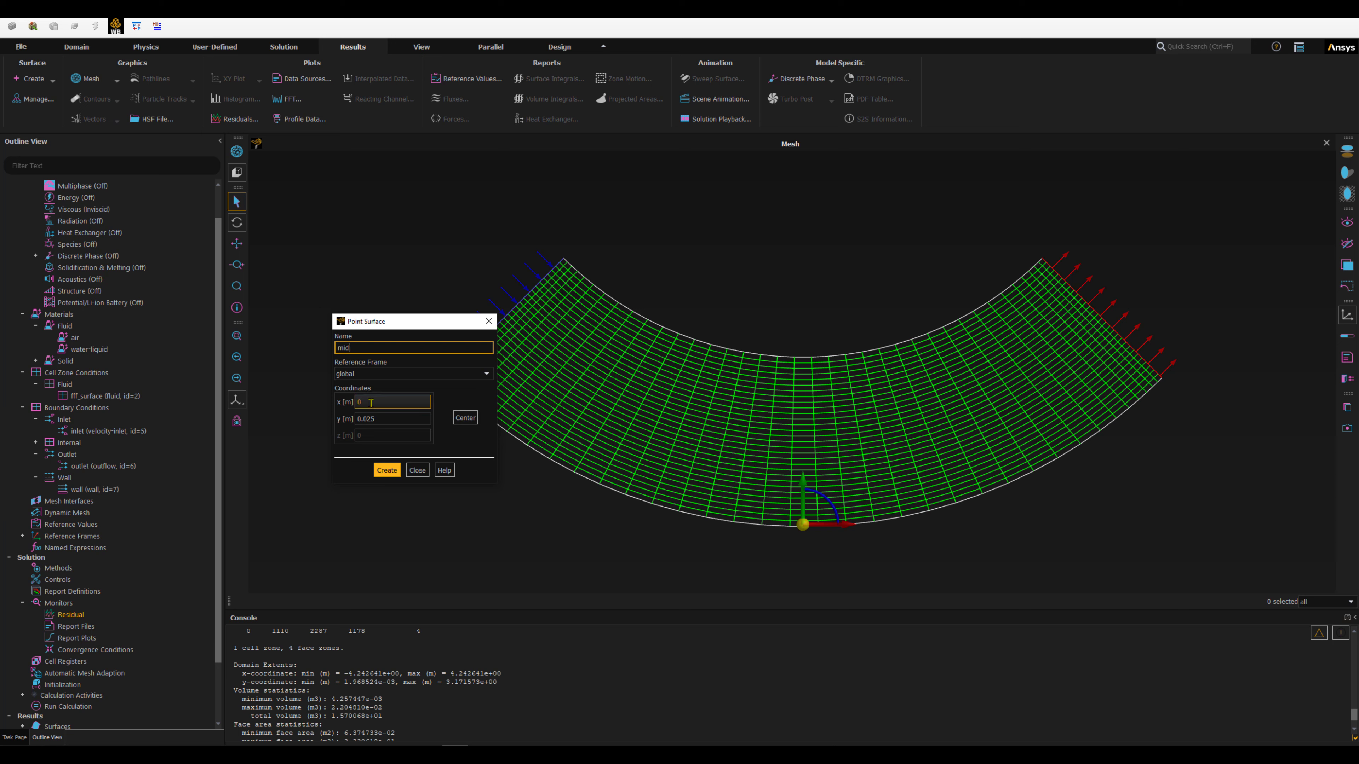
left_click_drag(375, 418, 346, 418)
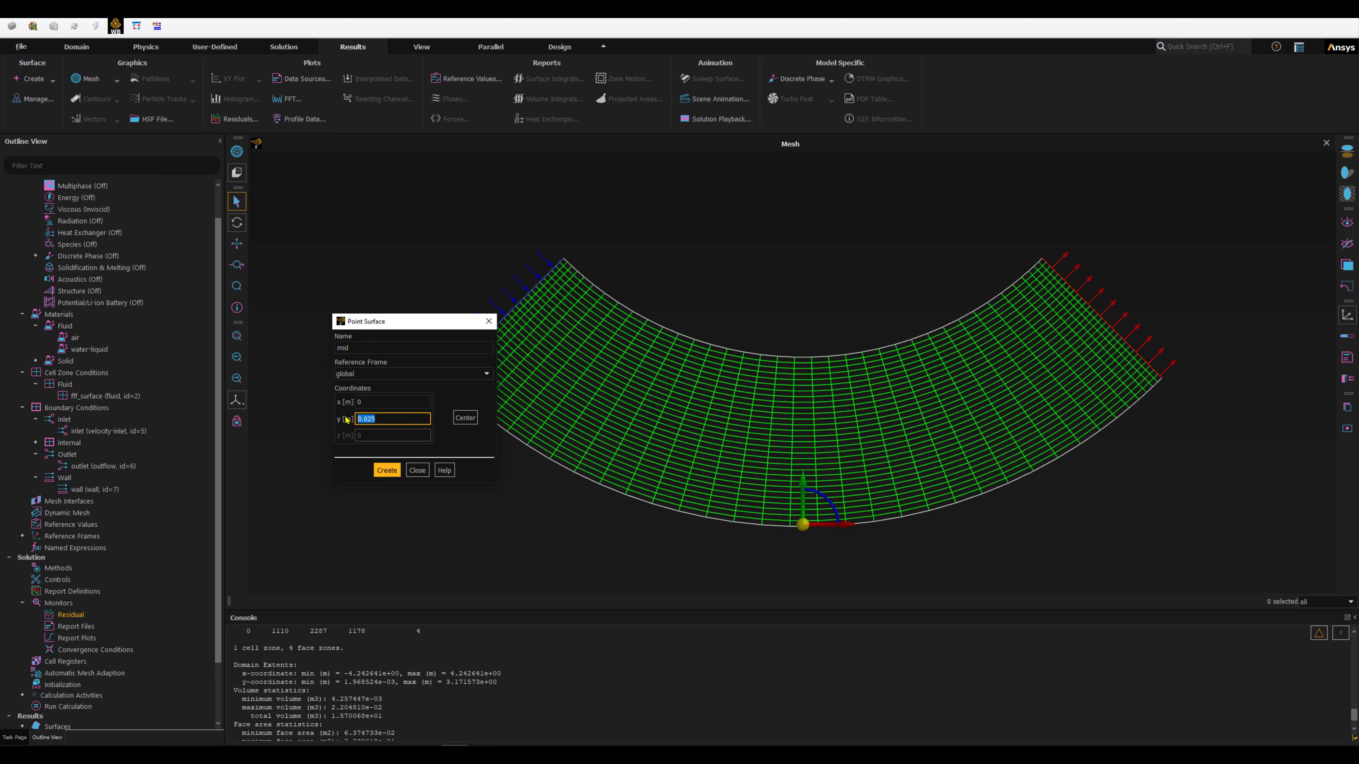
type("1")
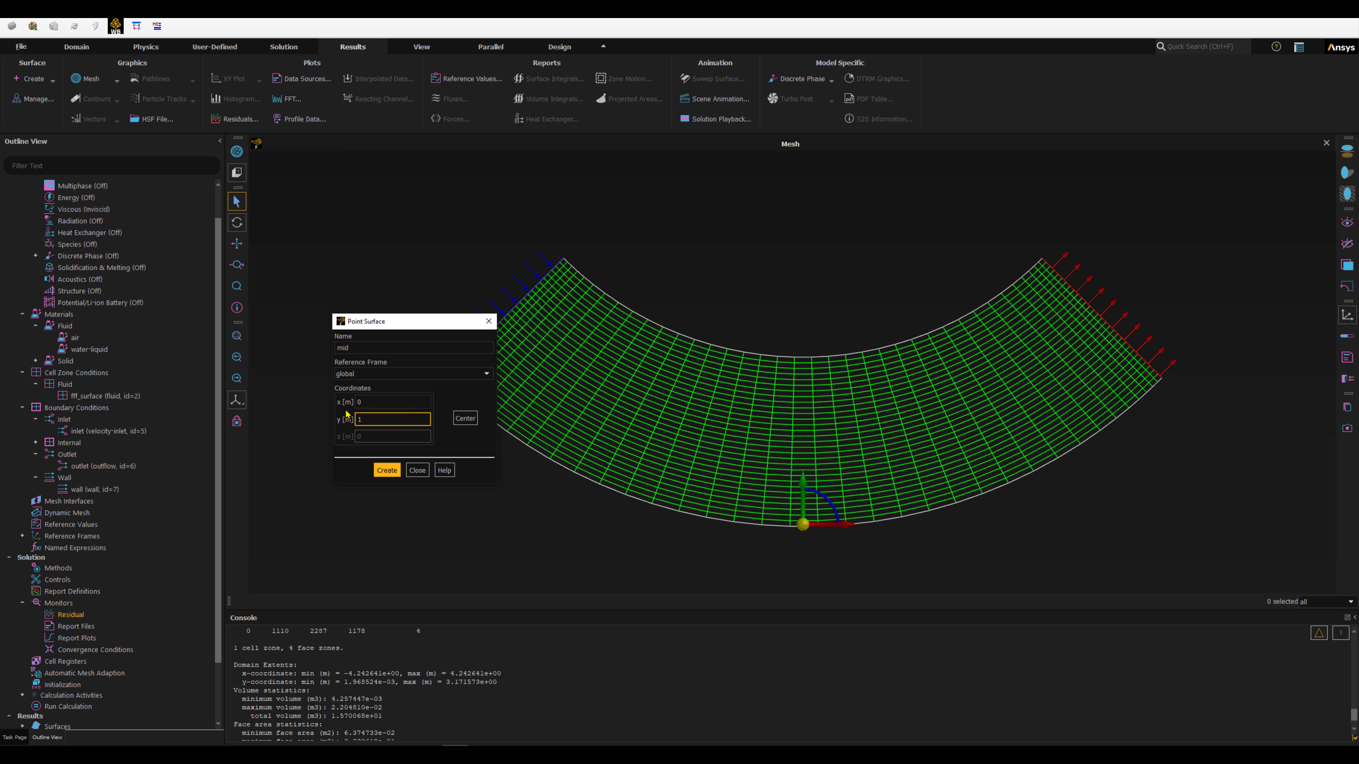
left_click(383, 470)
Step: Create a point surface named top at x 0 m and y 2 m, finishing the point surface definitions
left_click(360, 352)
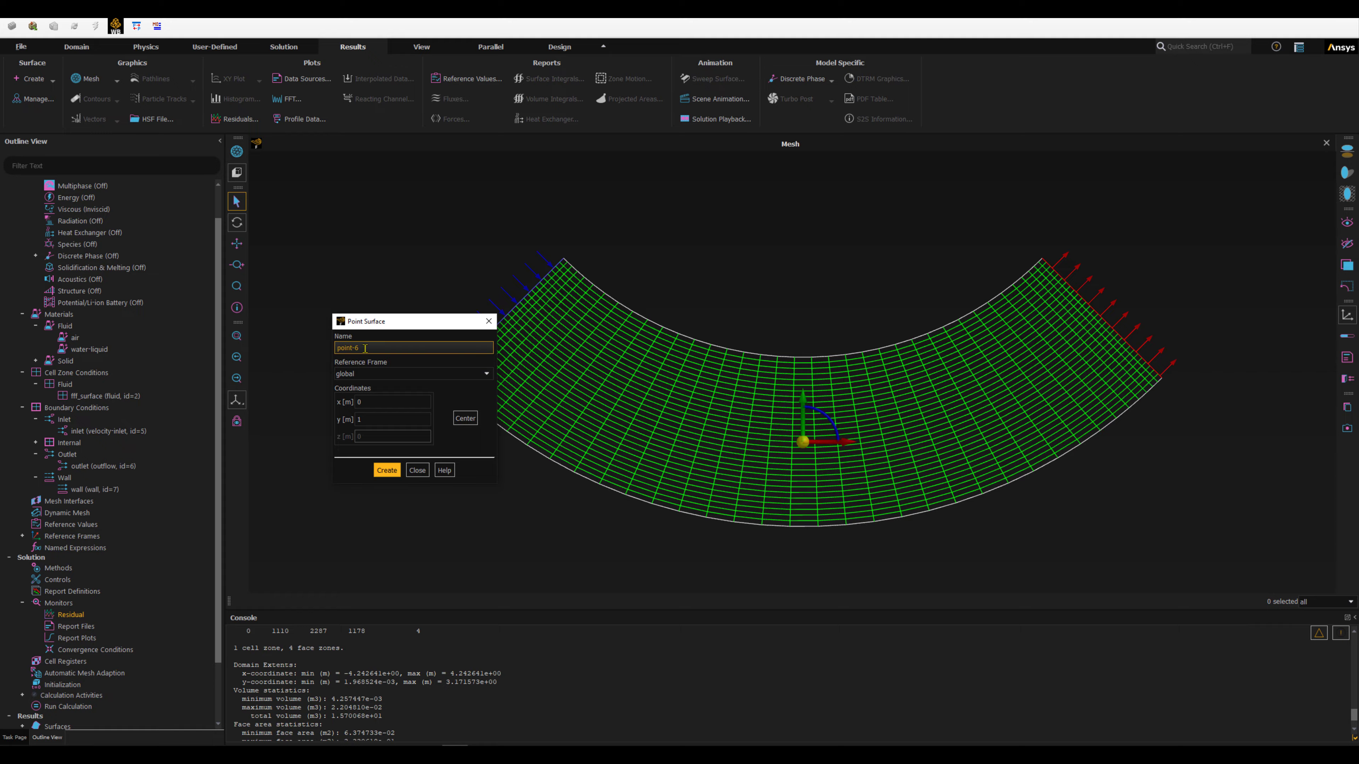
triple_click(360, 352)
type("top")
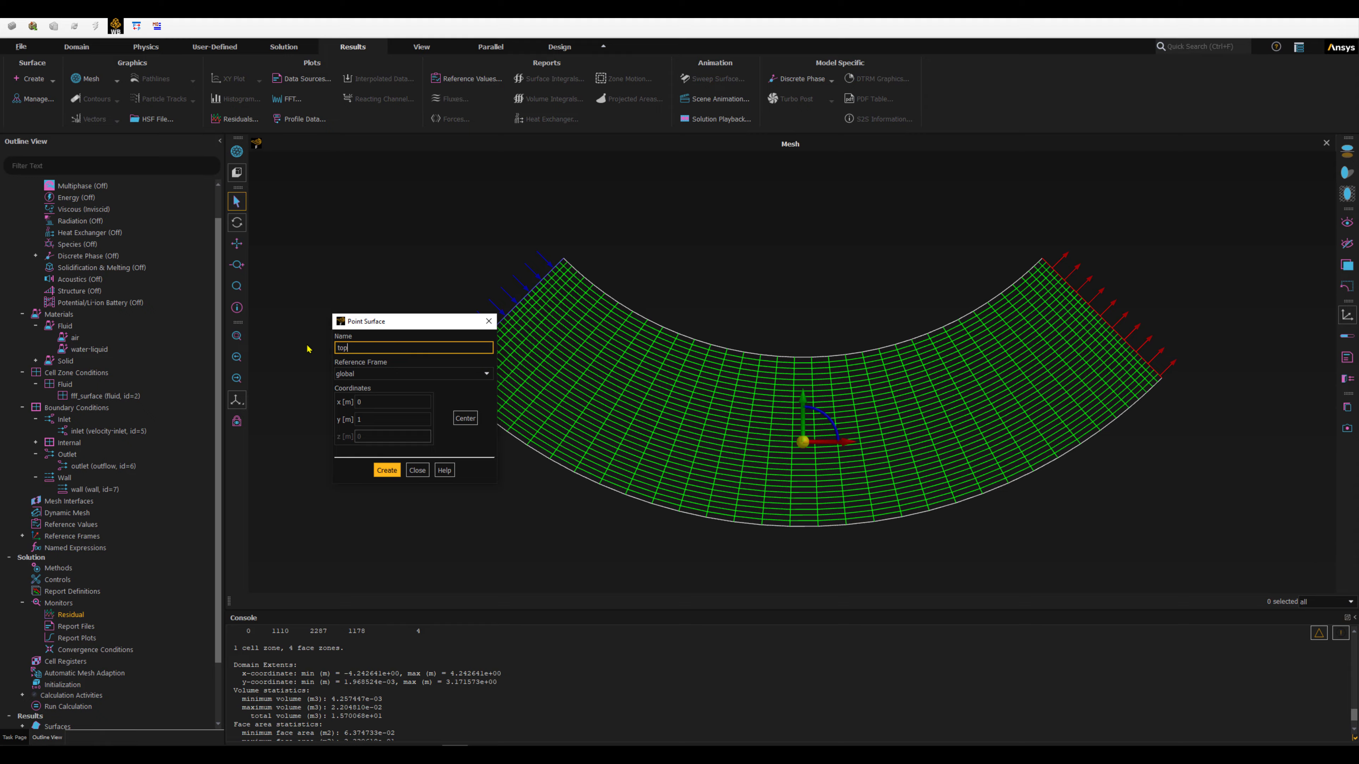
double_click(375, 420)
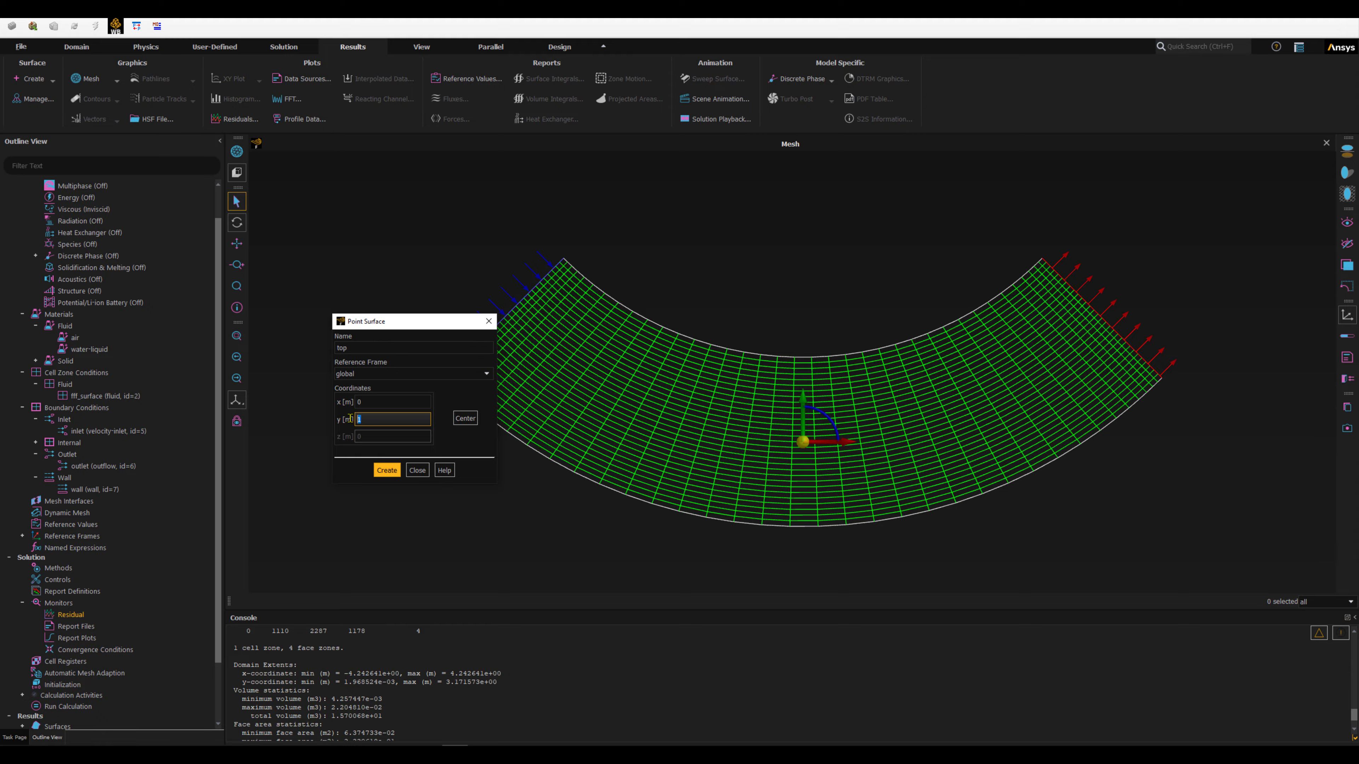
left_click(379, 402)
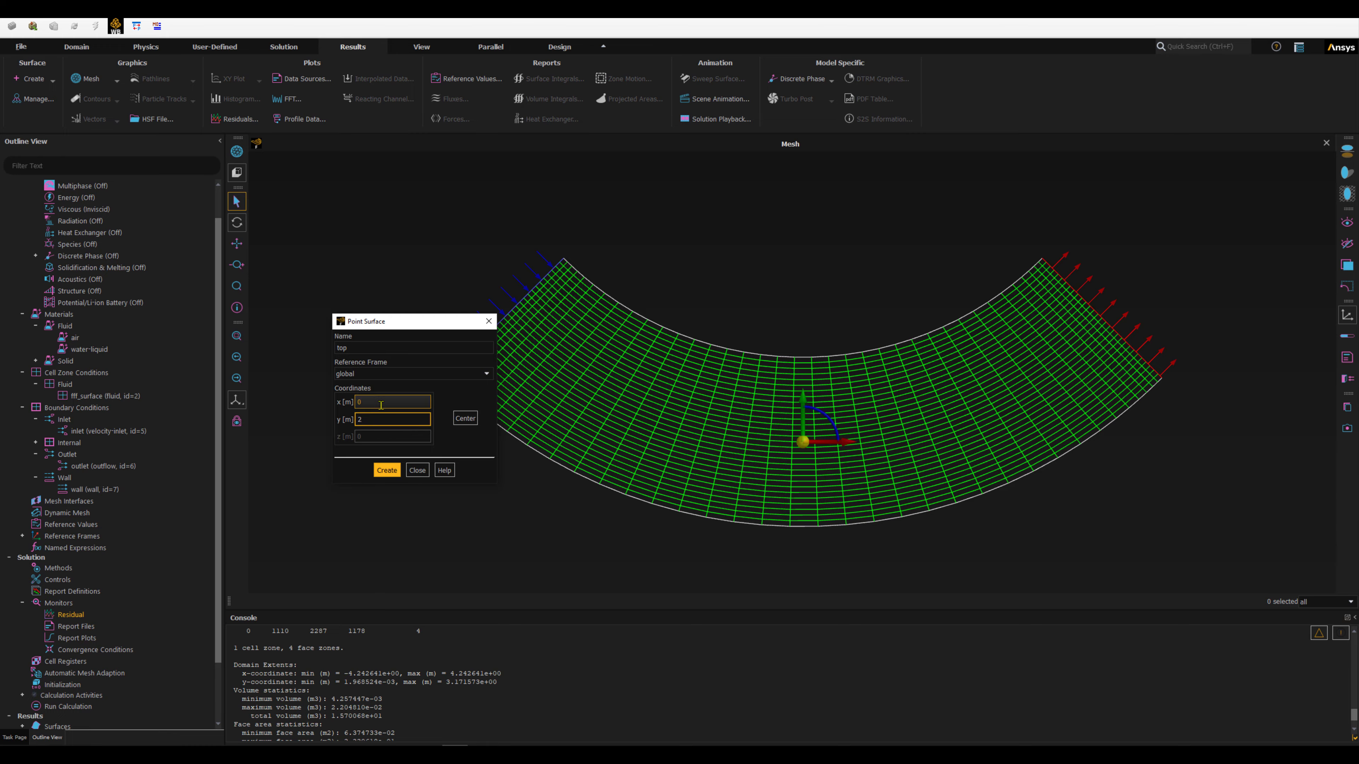
left_click(379, 471)
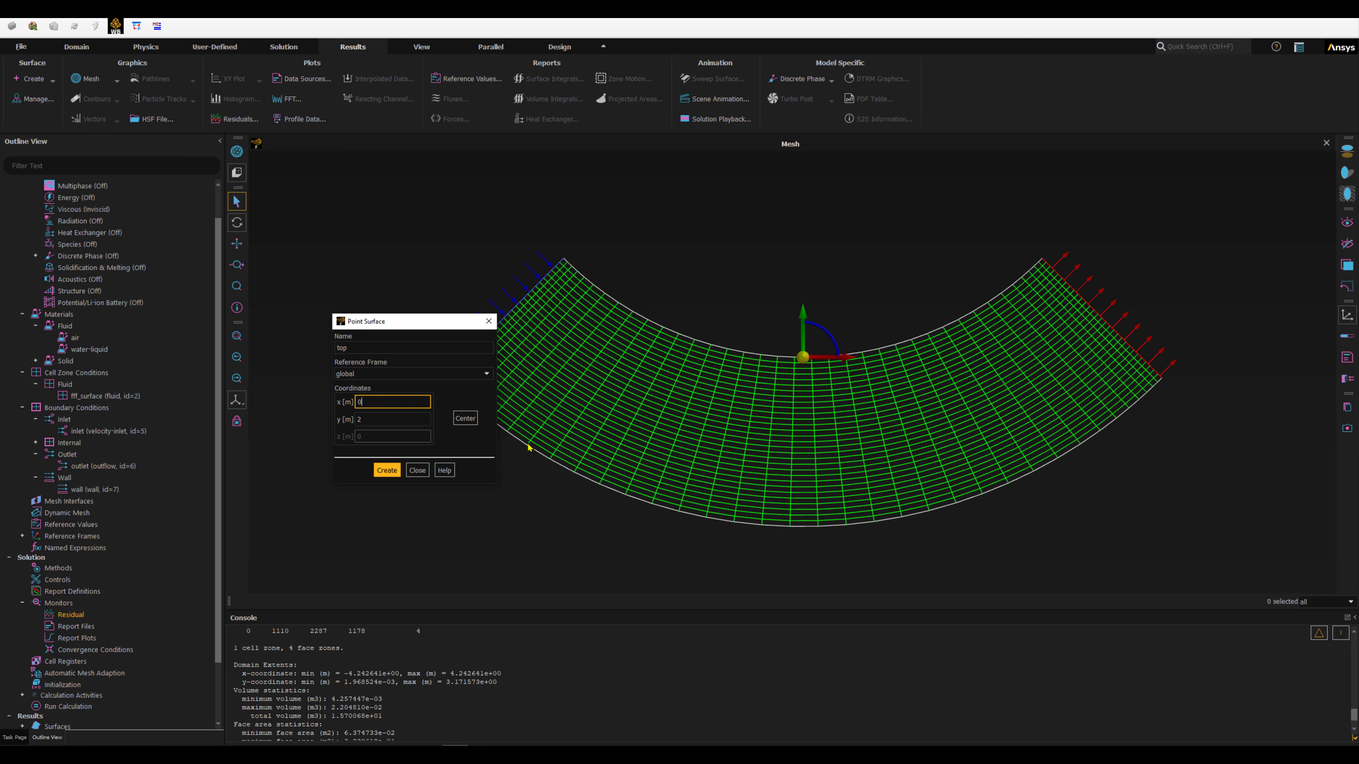
left_click(387, 470)
left_click(417, 470)
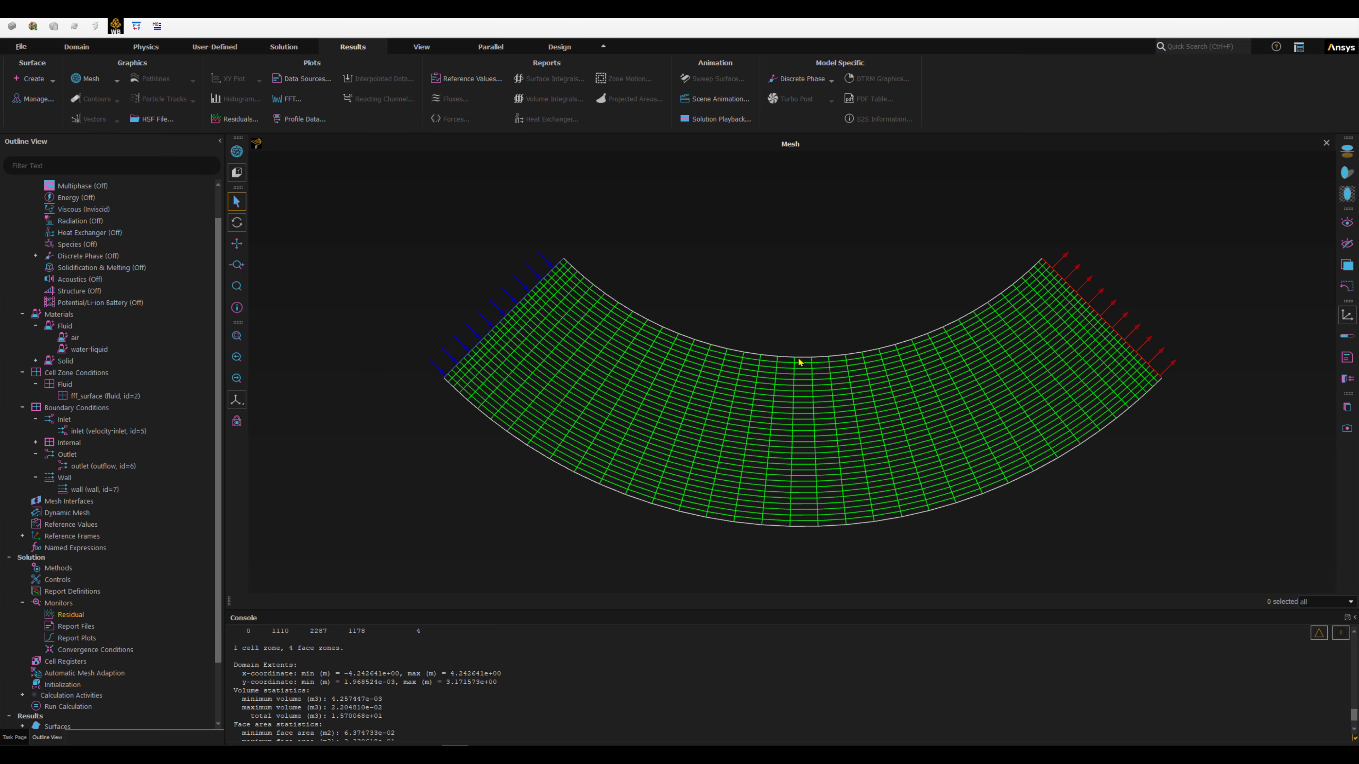
Step: Display the bottom, mid and top points together with the mesh
left_click(236, 153)
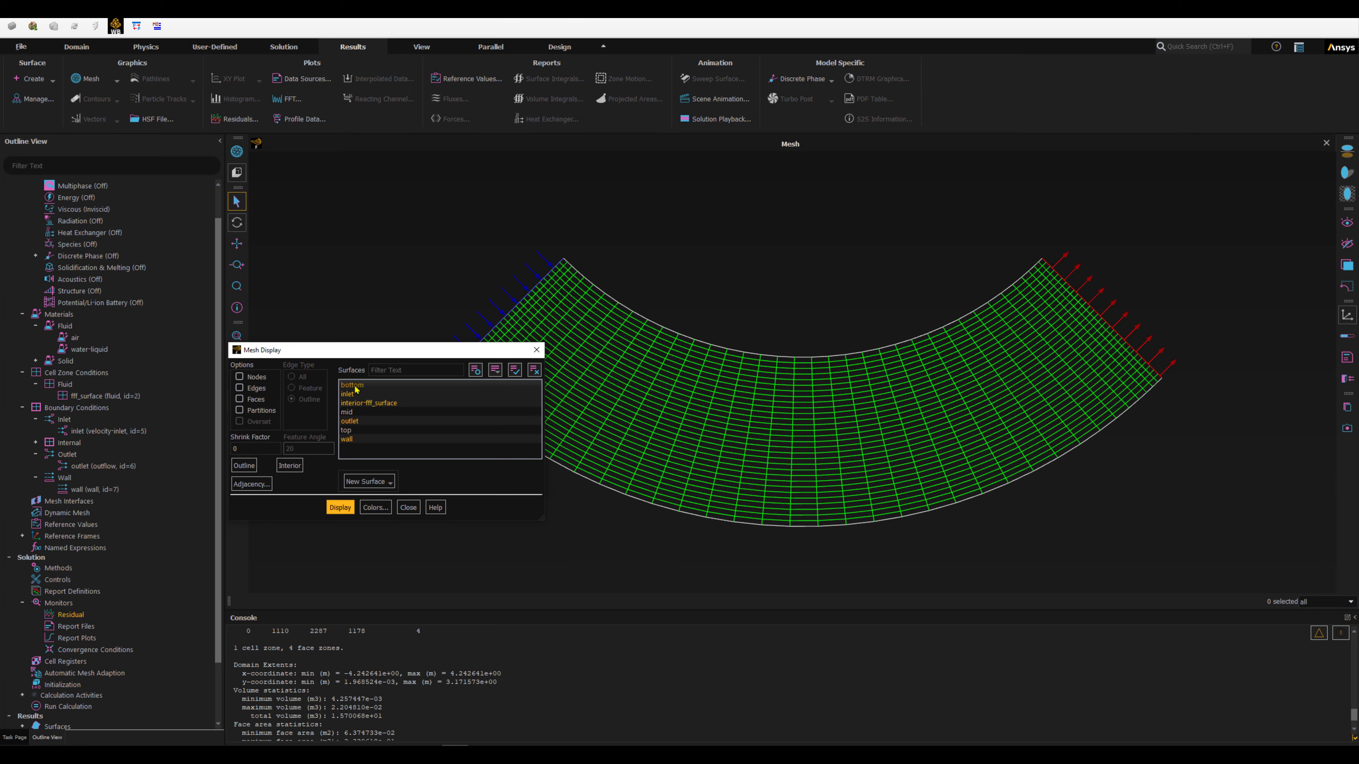
left_click(350, 412)
left_click(349, 431)
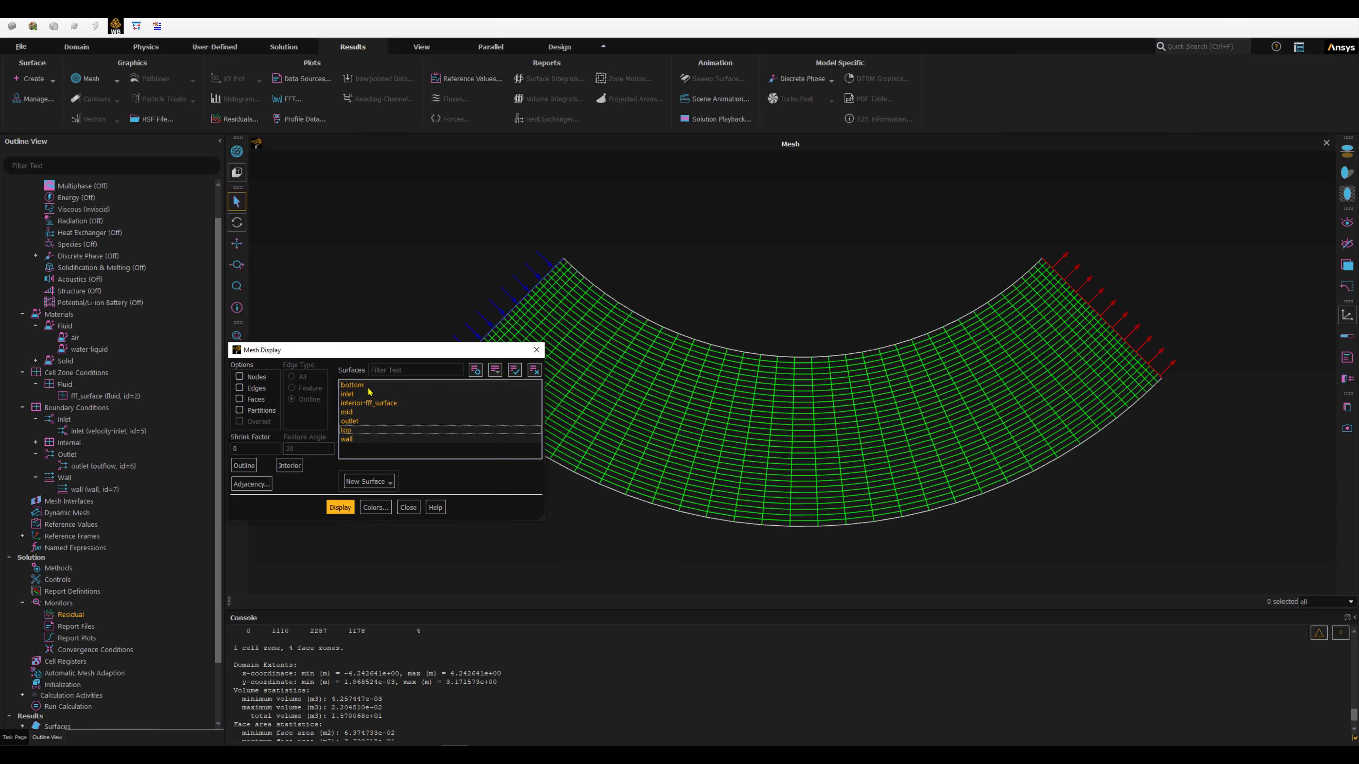
left_click(340, 507)
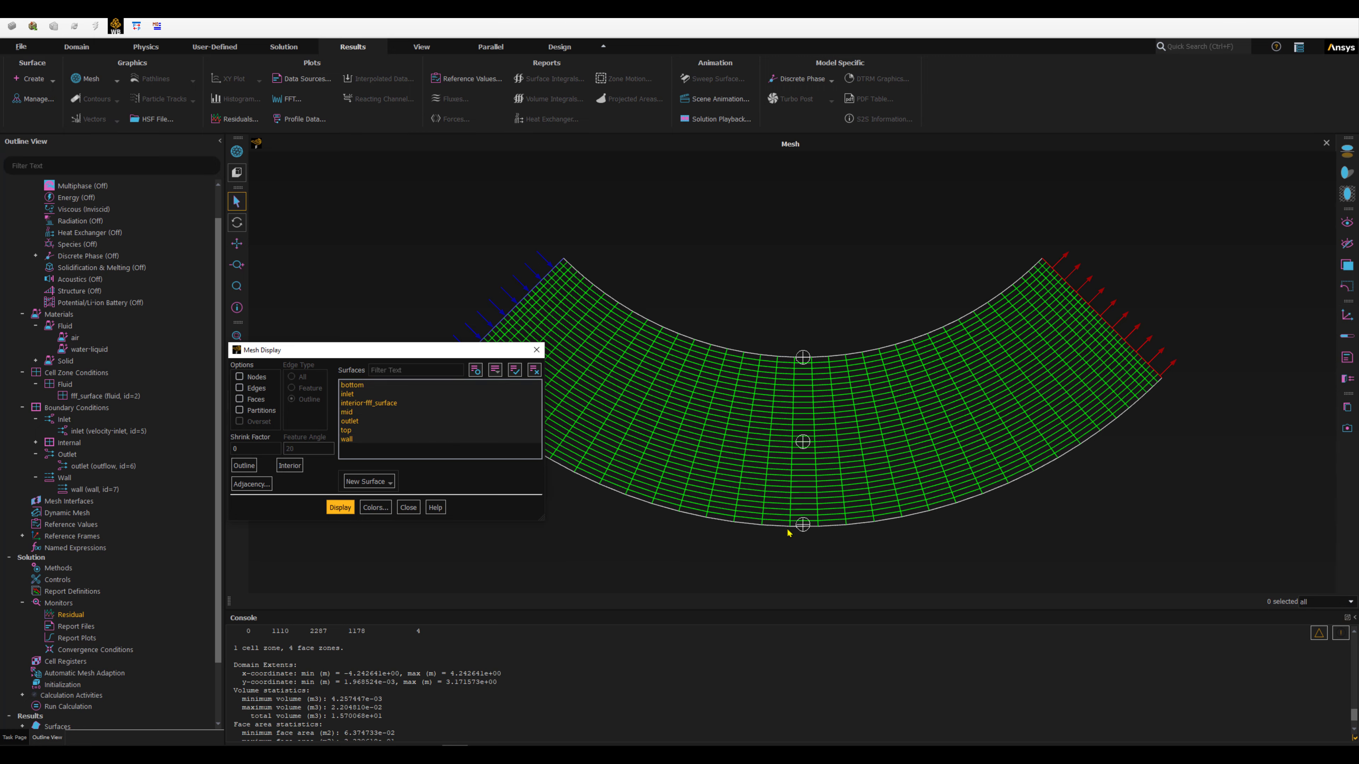
left_click(407, 508)
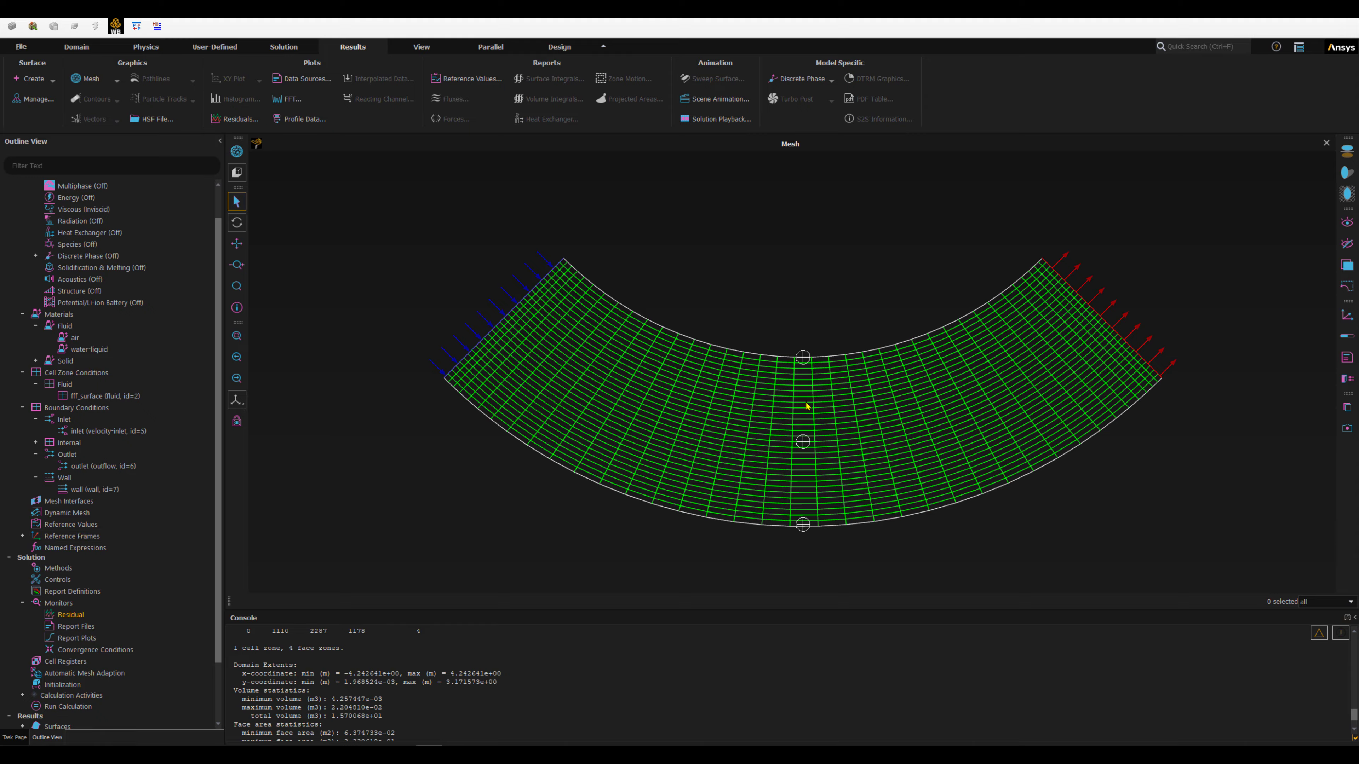
Step: Start a new surface report definition of type Sum and name it press-bottom
left_click(59, 592)
double_click(58, 592)
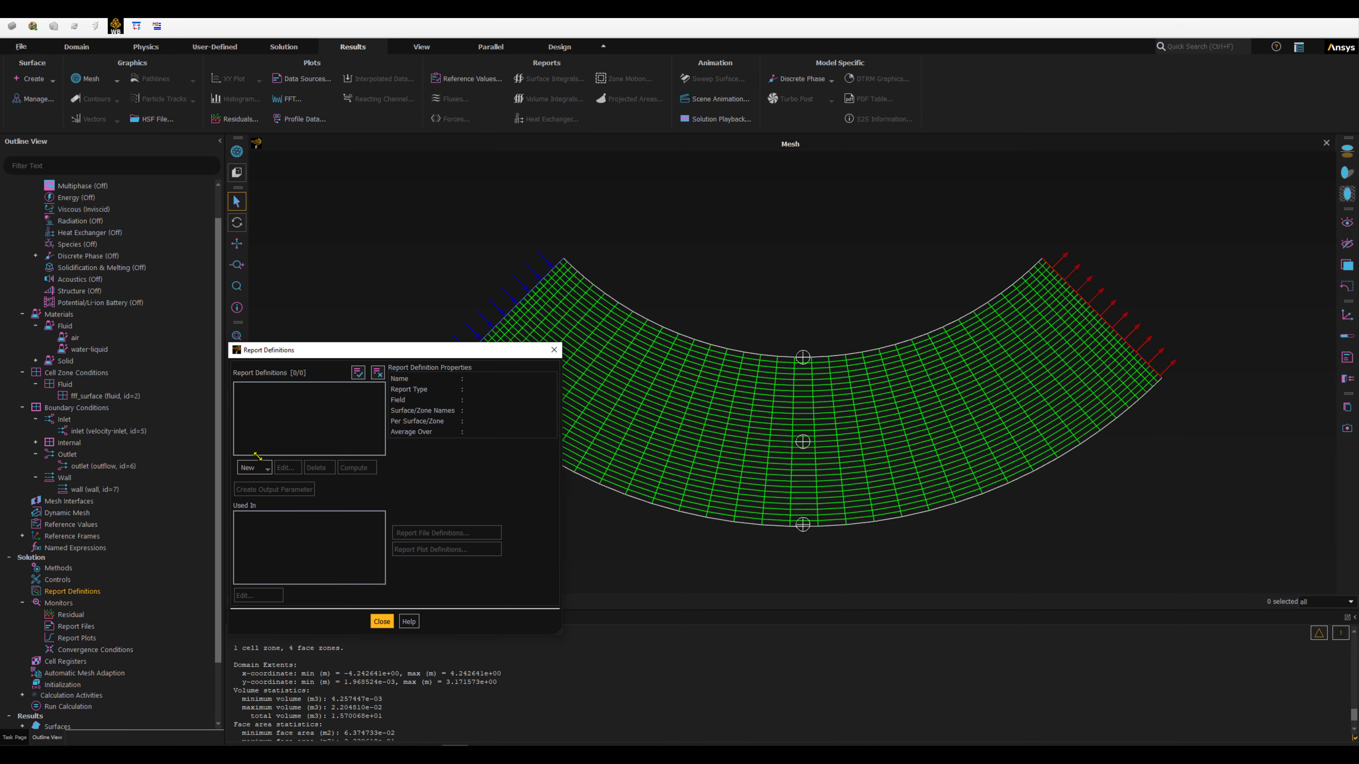
left_click_drag(354, 350, 370, 163)
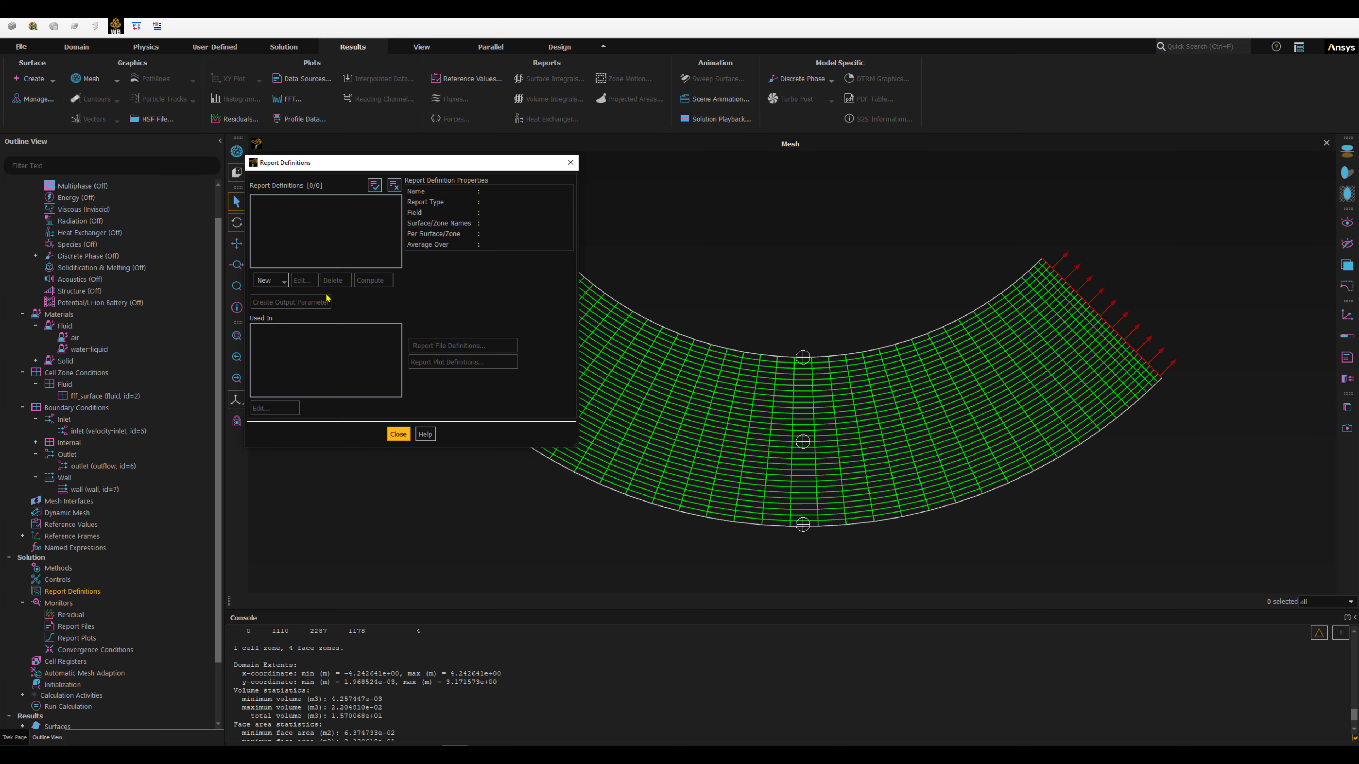
left_click(284, 283)
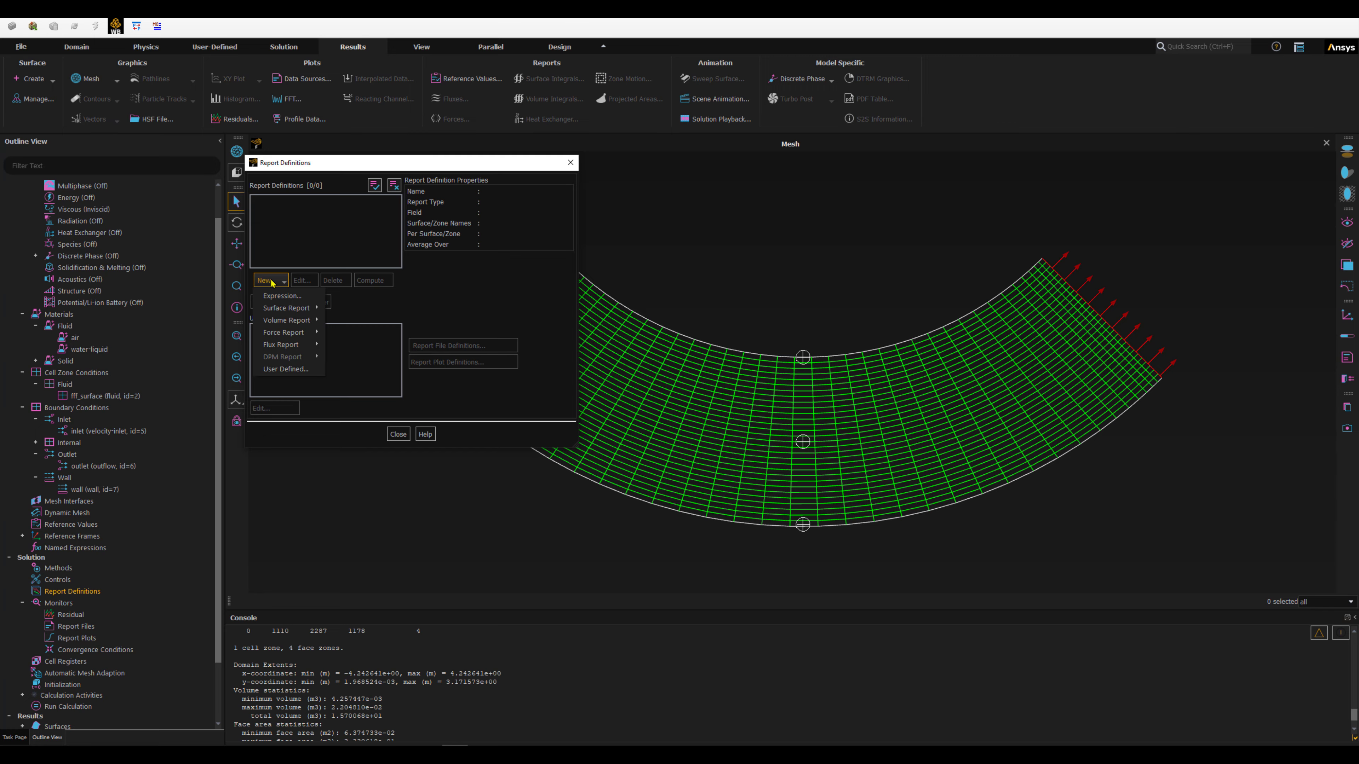
mouse_move(280, 310)
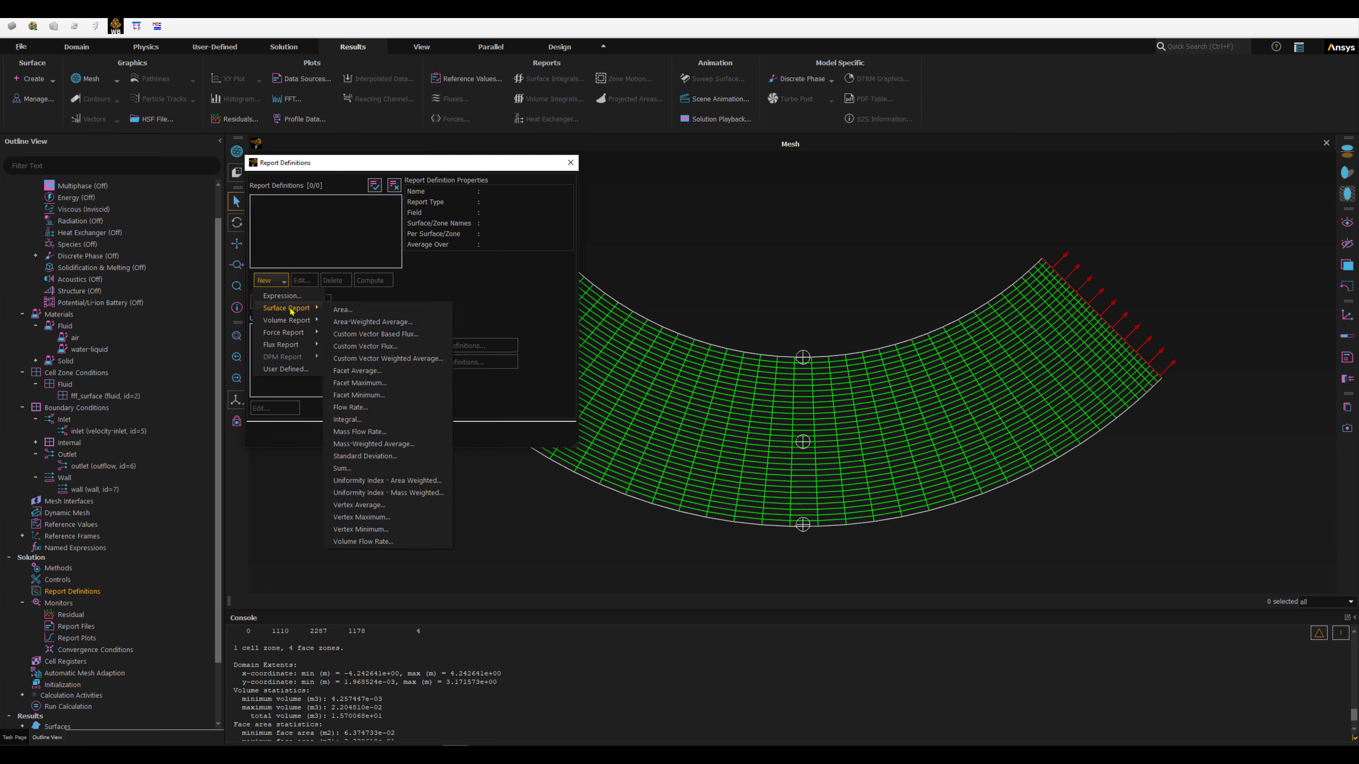
left_click(348, 469)
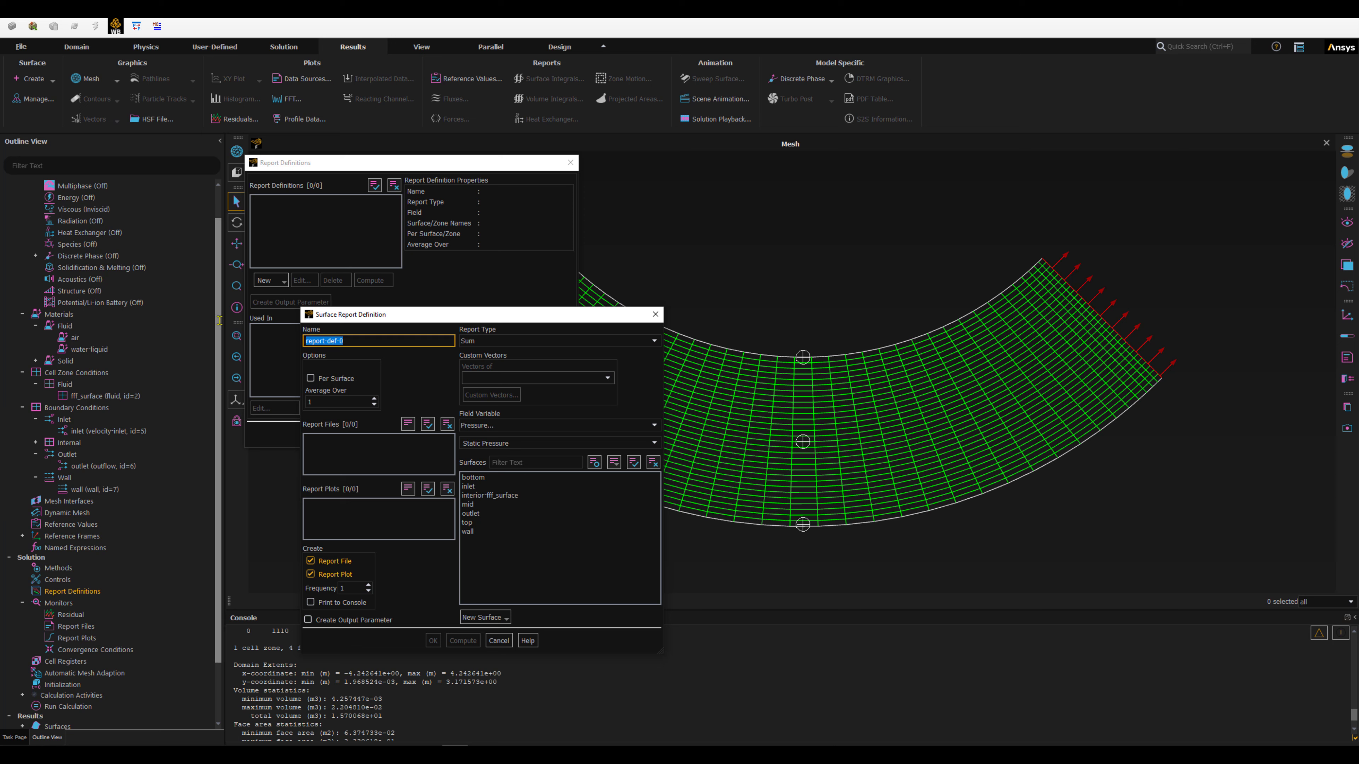
type("press-bottom")
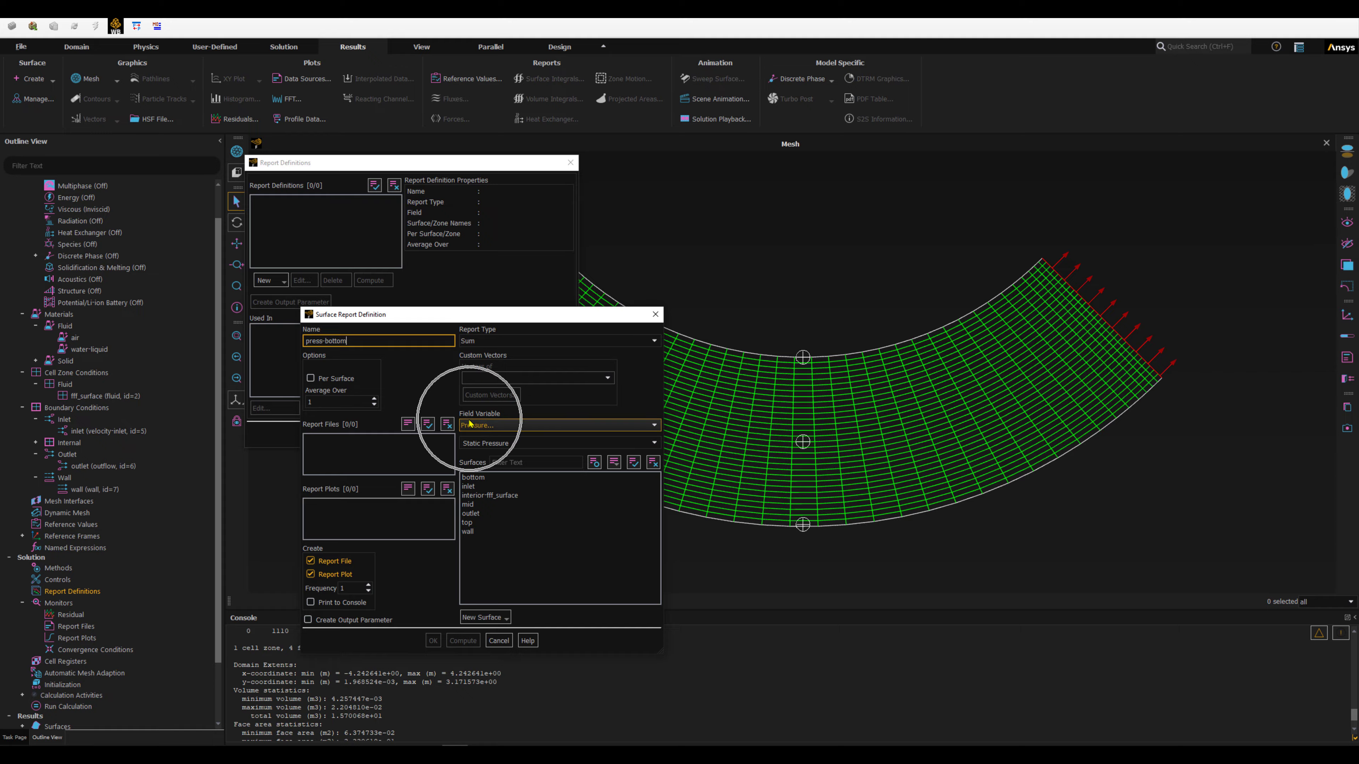
Step: Report the custom field function press on the bottom surface, enable printing to console, and create the report definition
left_click(496, 426)
scroll(496, 455, "down", 3)
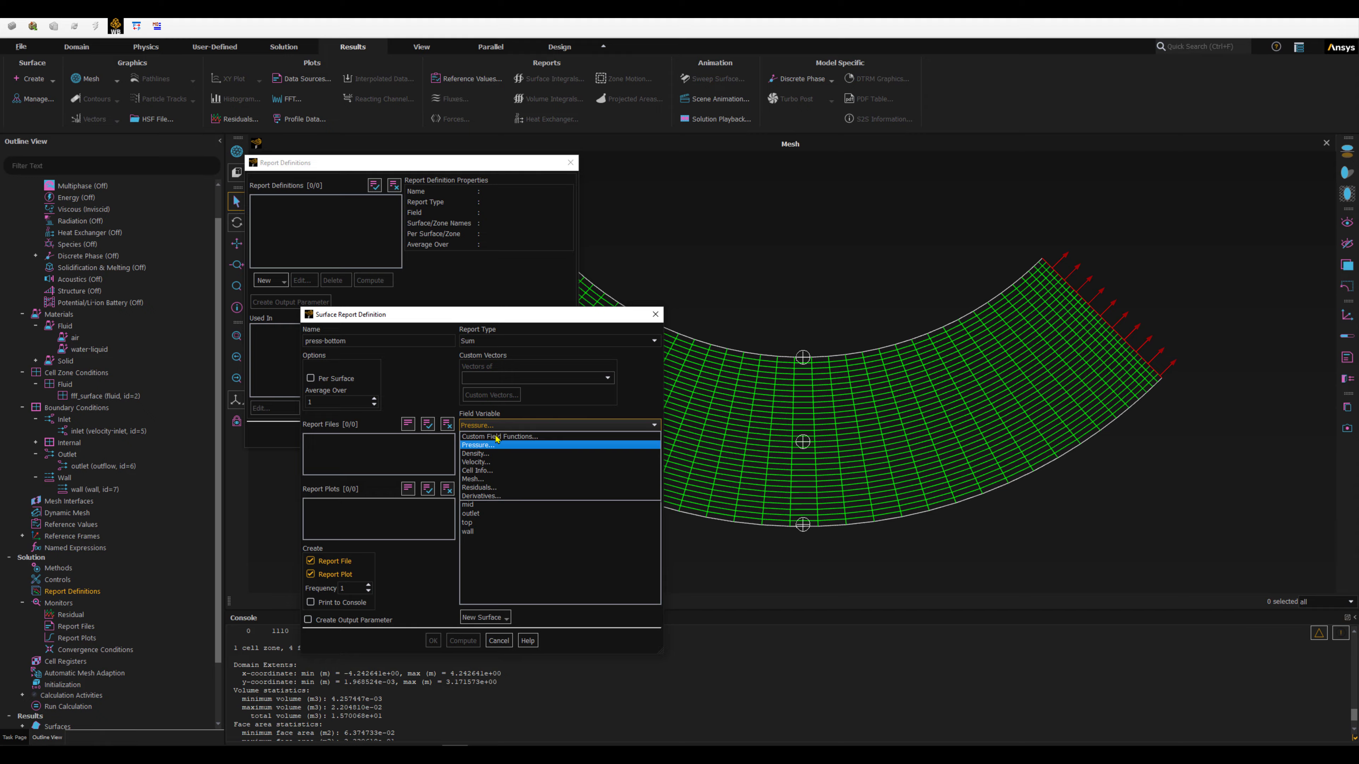
left_click(487, 440)
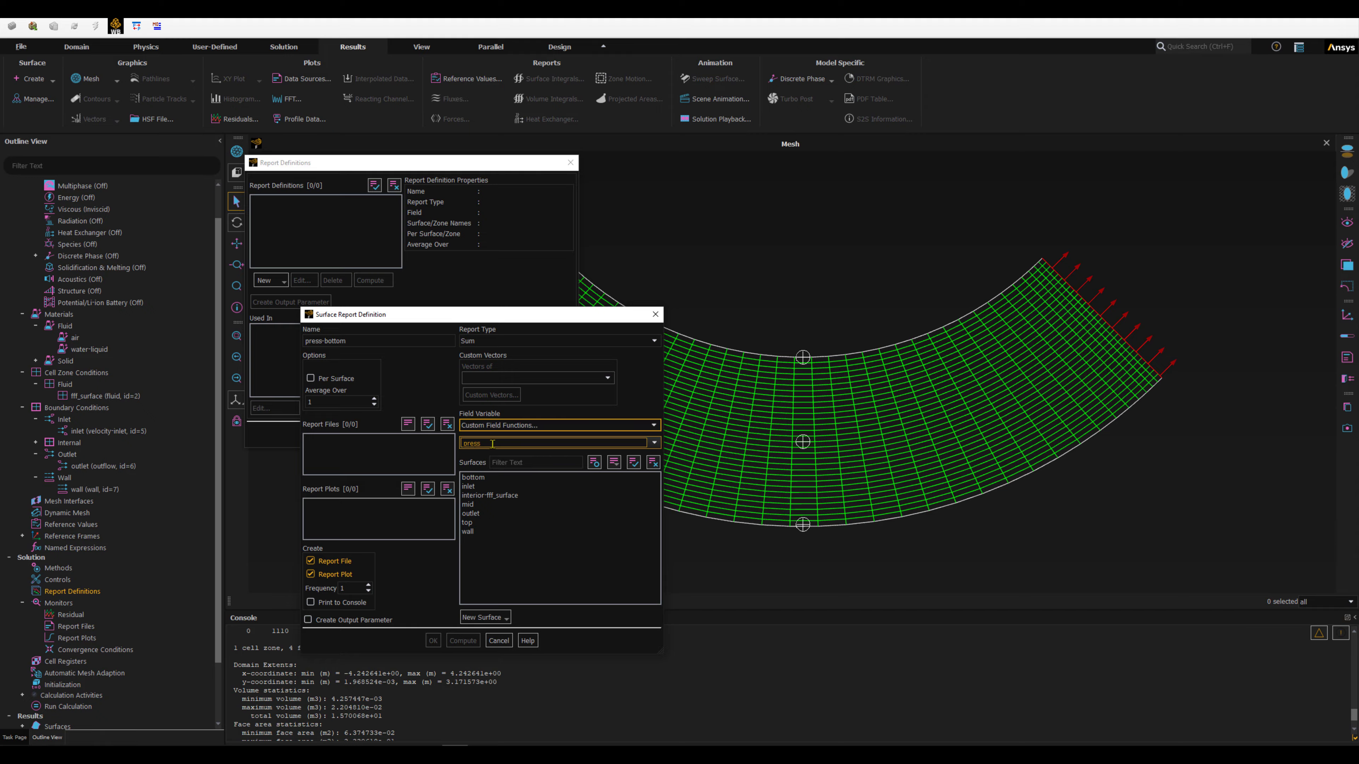
left_click(654, 443)
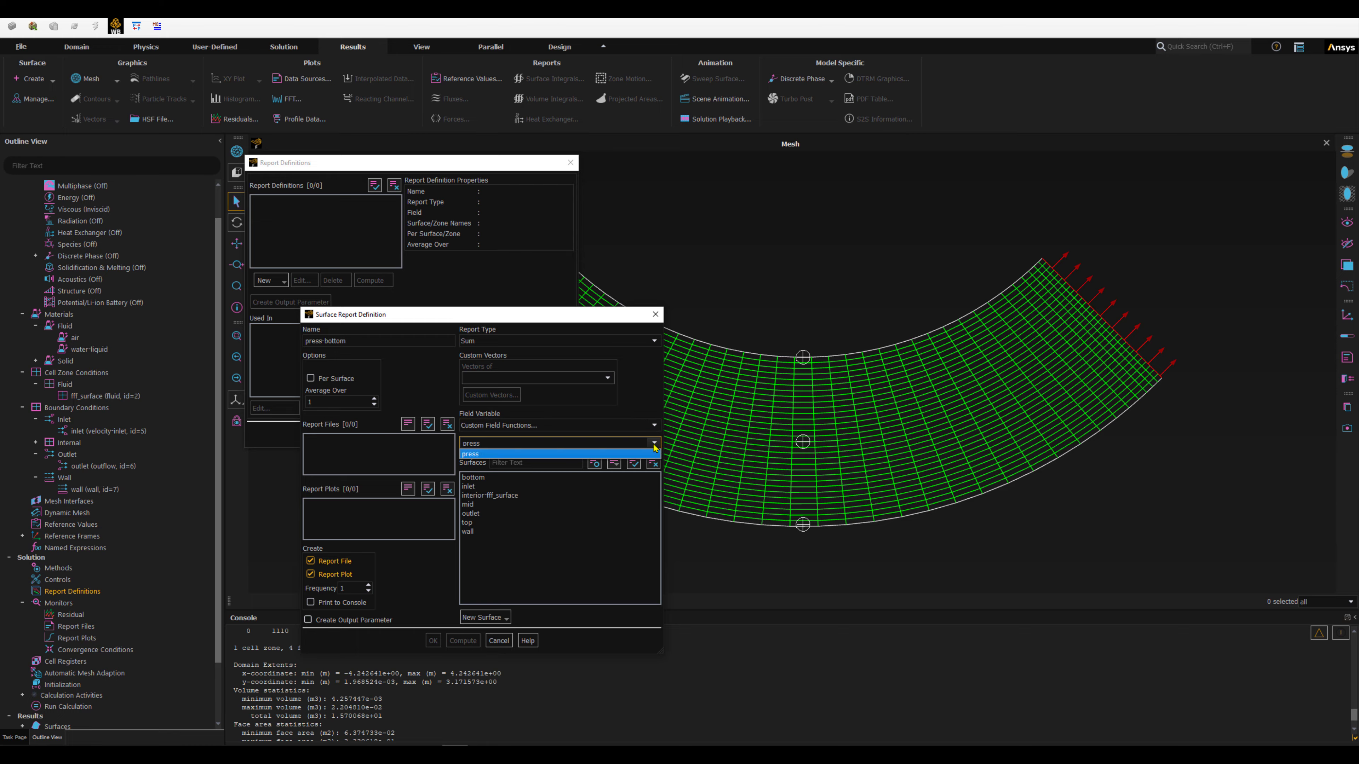
left_click(468, 444)
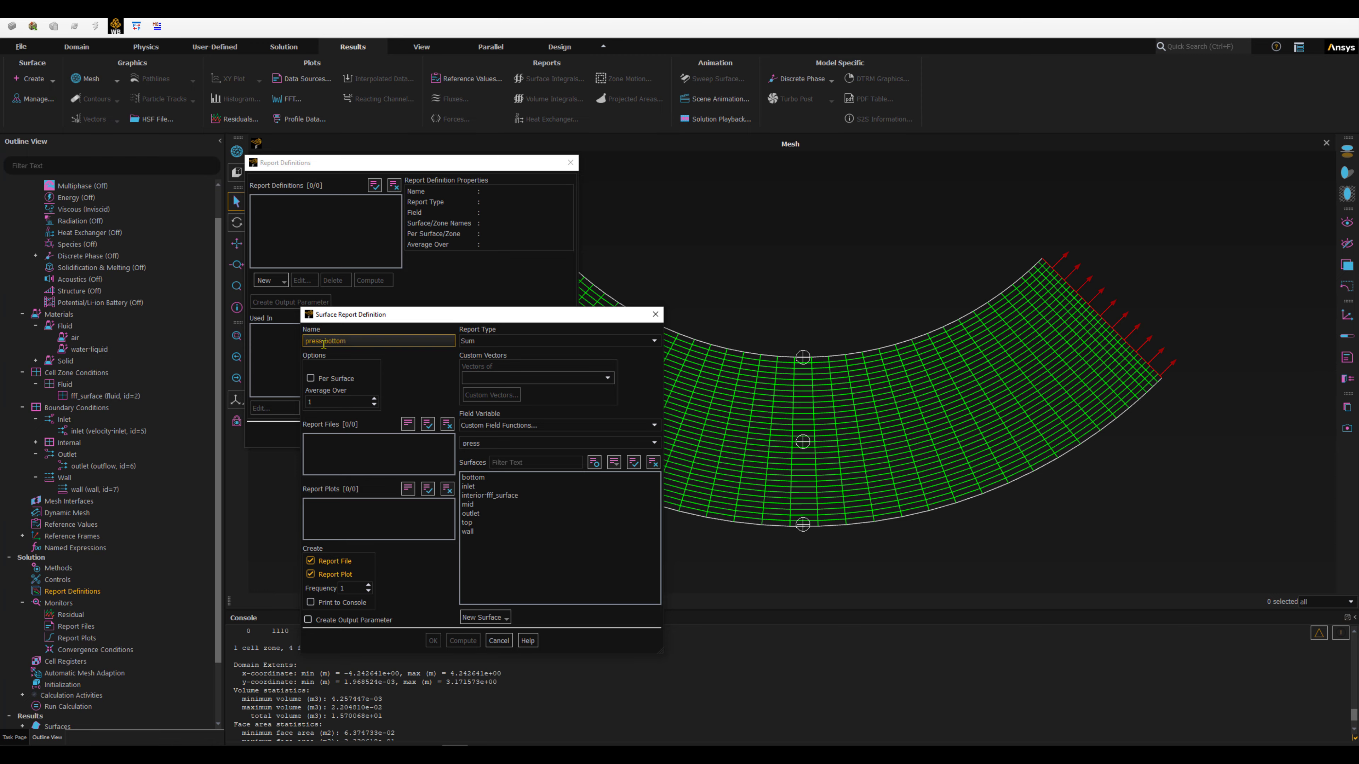
left_click(500, 514)
left_click(473, 477)
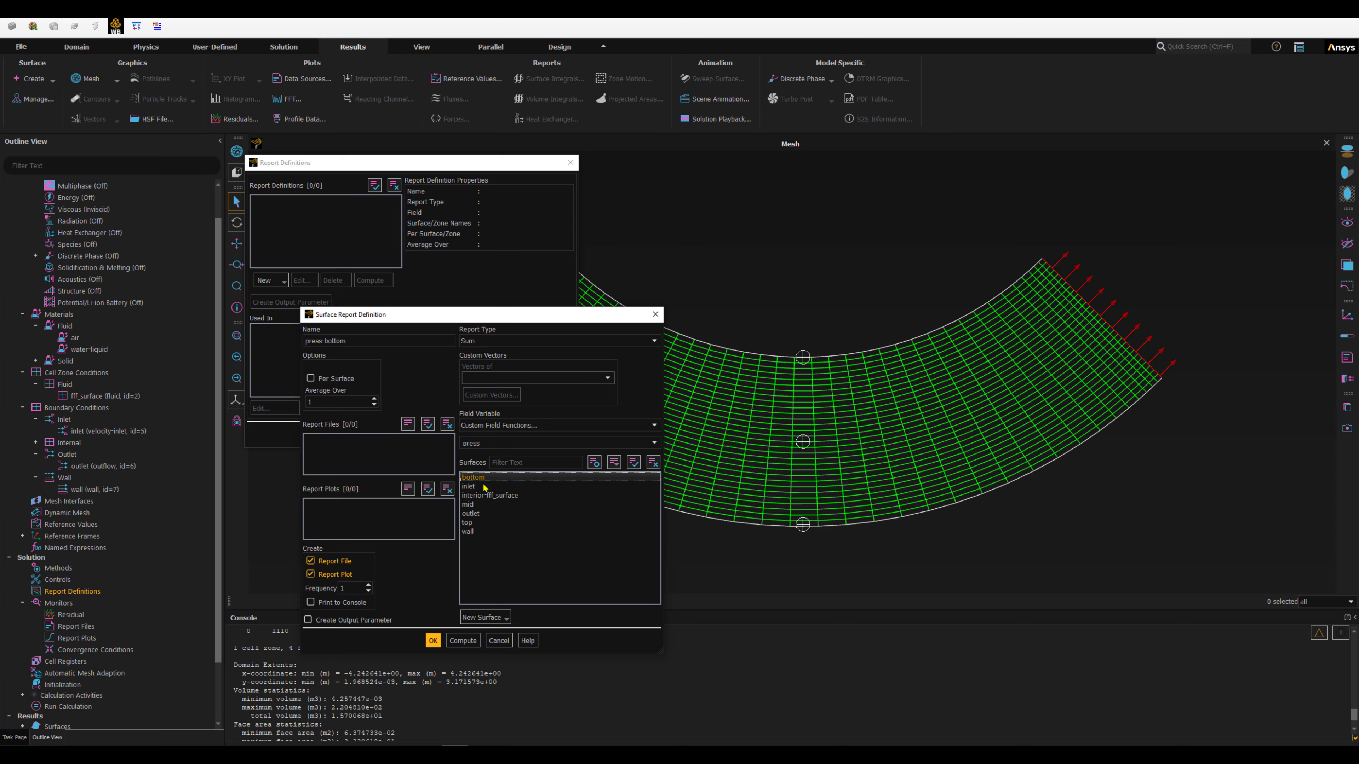
left_click(310, 603)
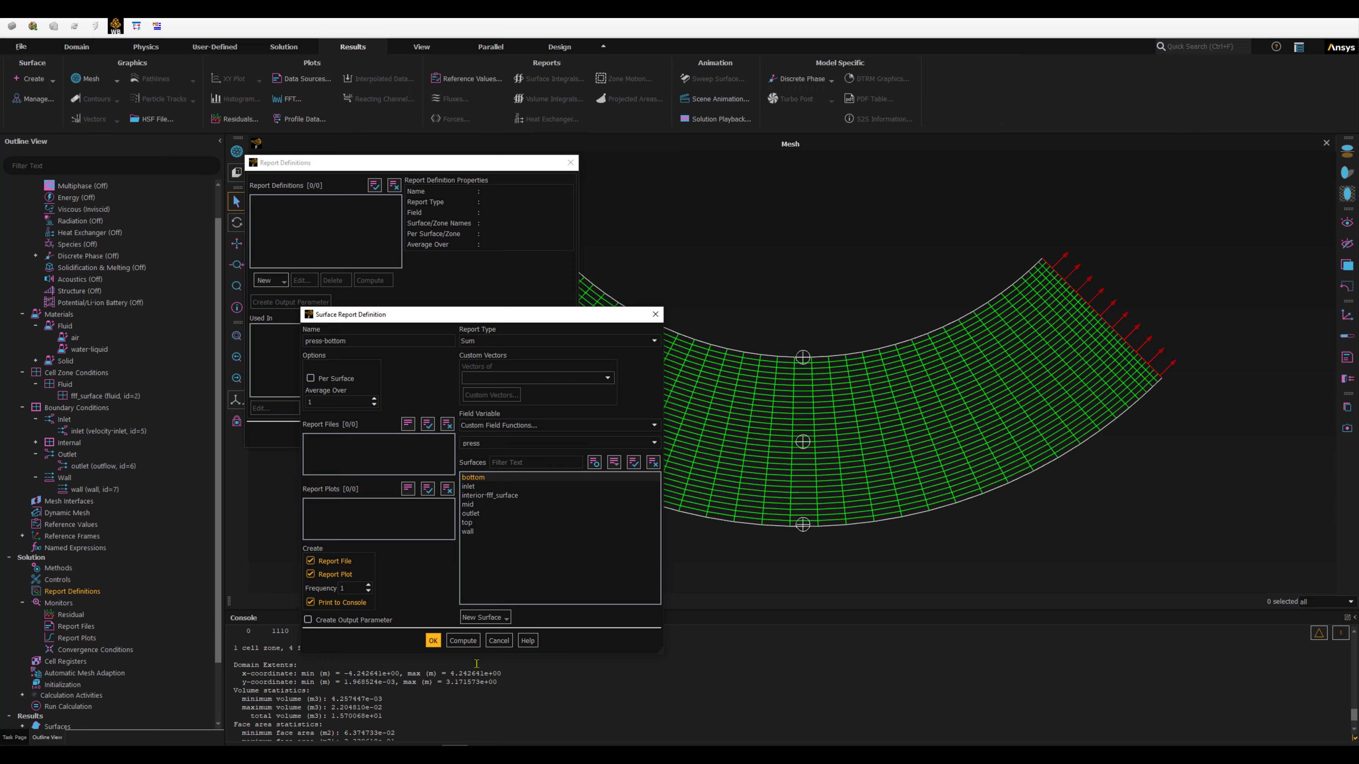
left_click(433, 640)
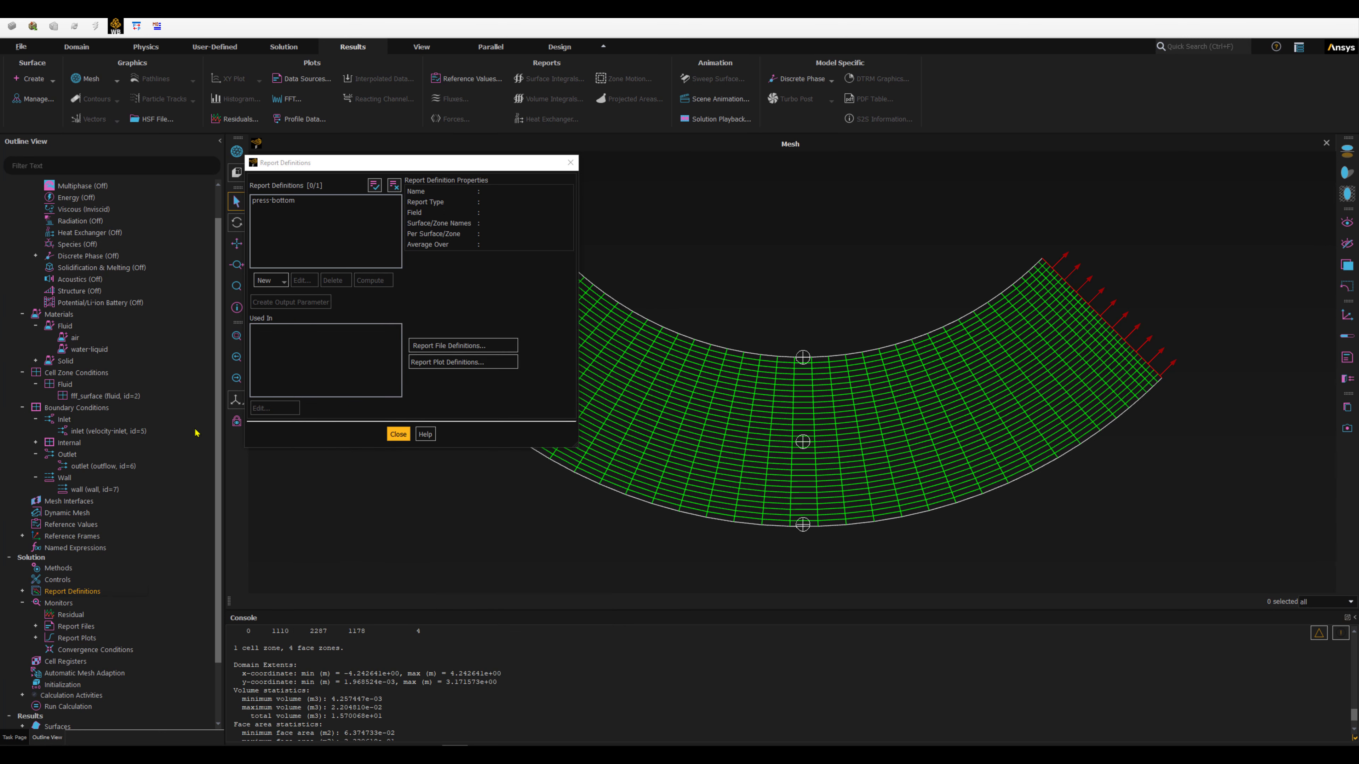
Step: Expand the report definitions, report files and report plots in the outline to check the press-bottom entries
left_click(21, 591)
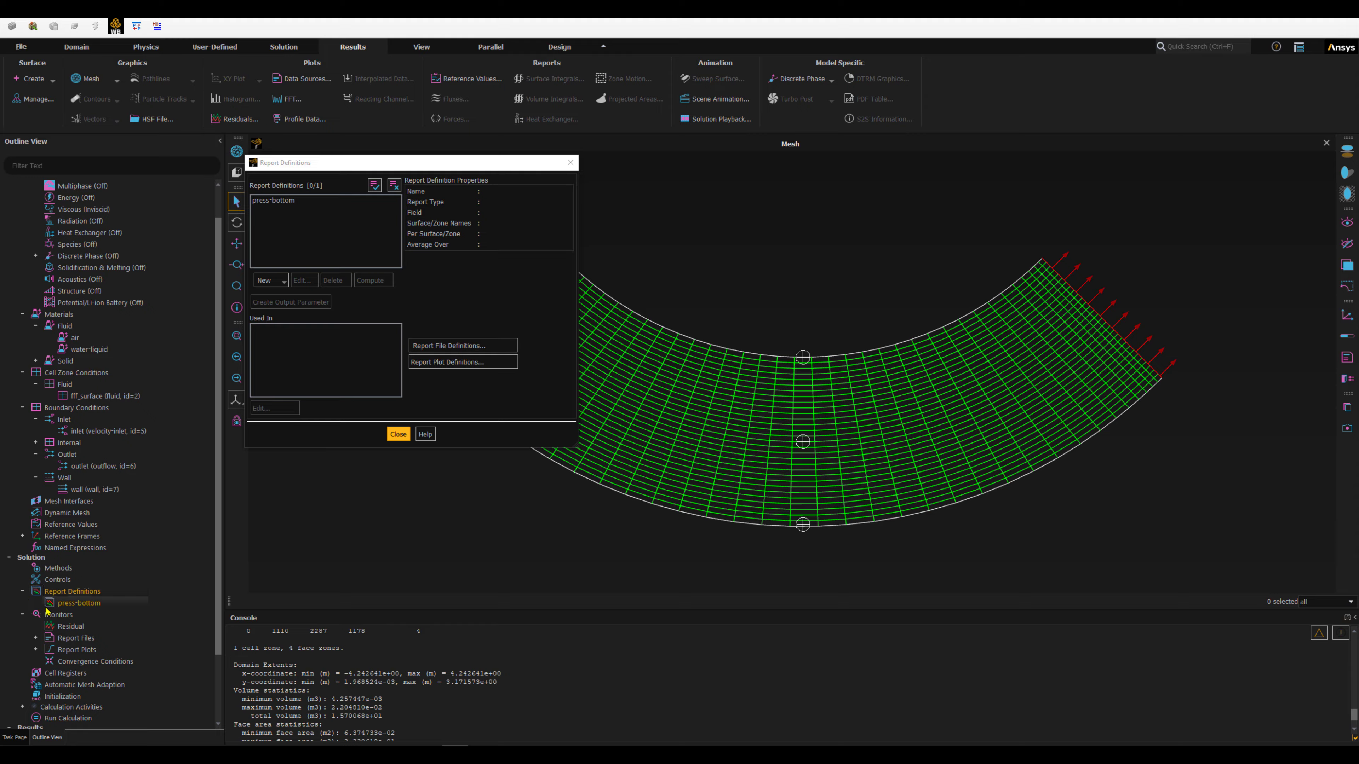
left_click(35, 638)
left_click(36, 662)
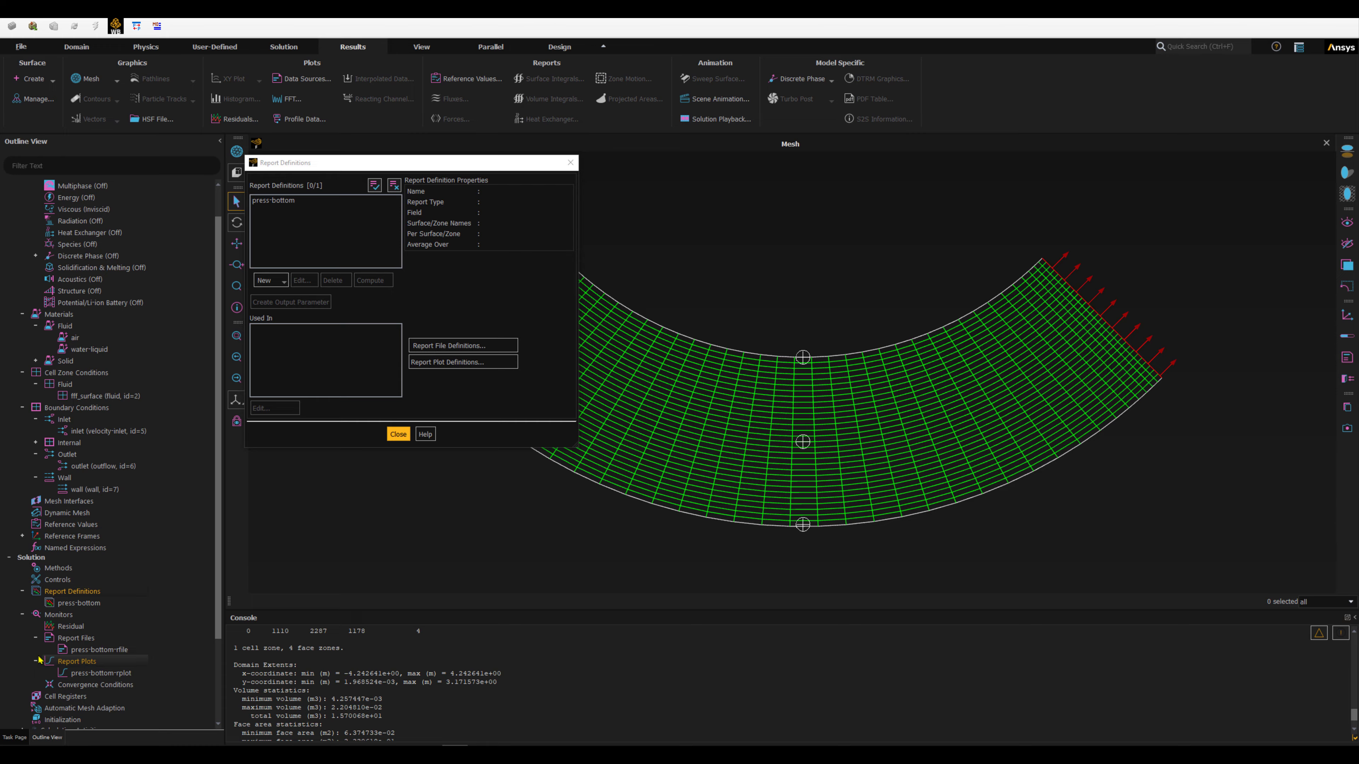
scroll(61, 649, "down", 3)
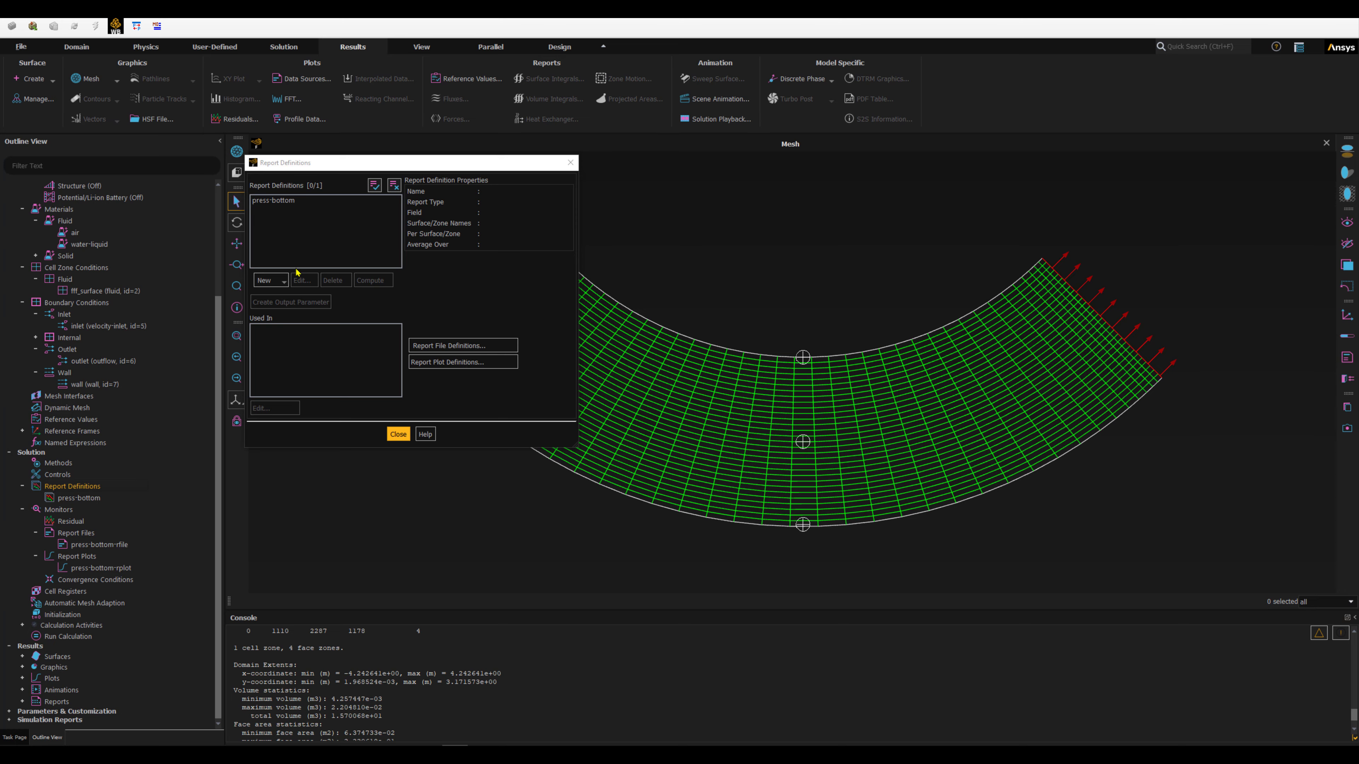
Step: Create a Sum surface report named press-mid for the custom field function press on the mid surface, with printing to console
left_click(270, 281)
mouse_move(283, 310)
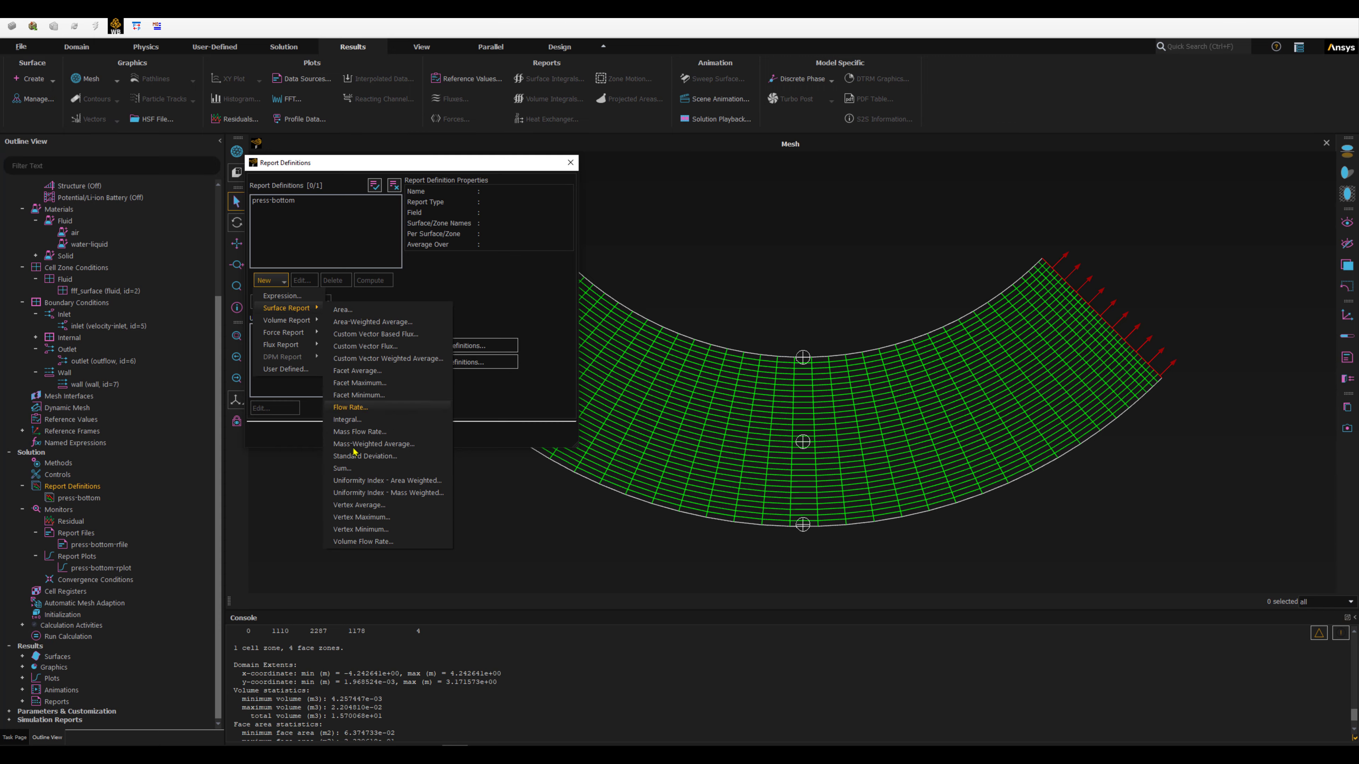
left_click(346, 469)
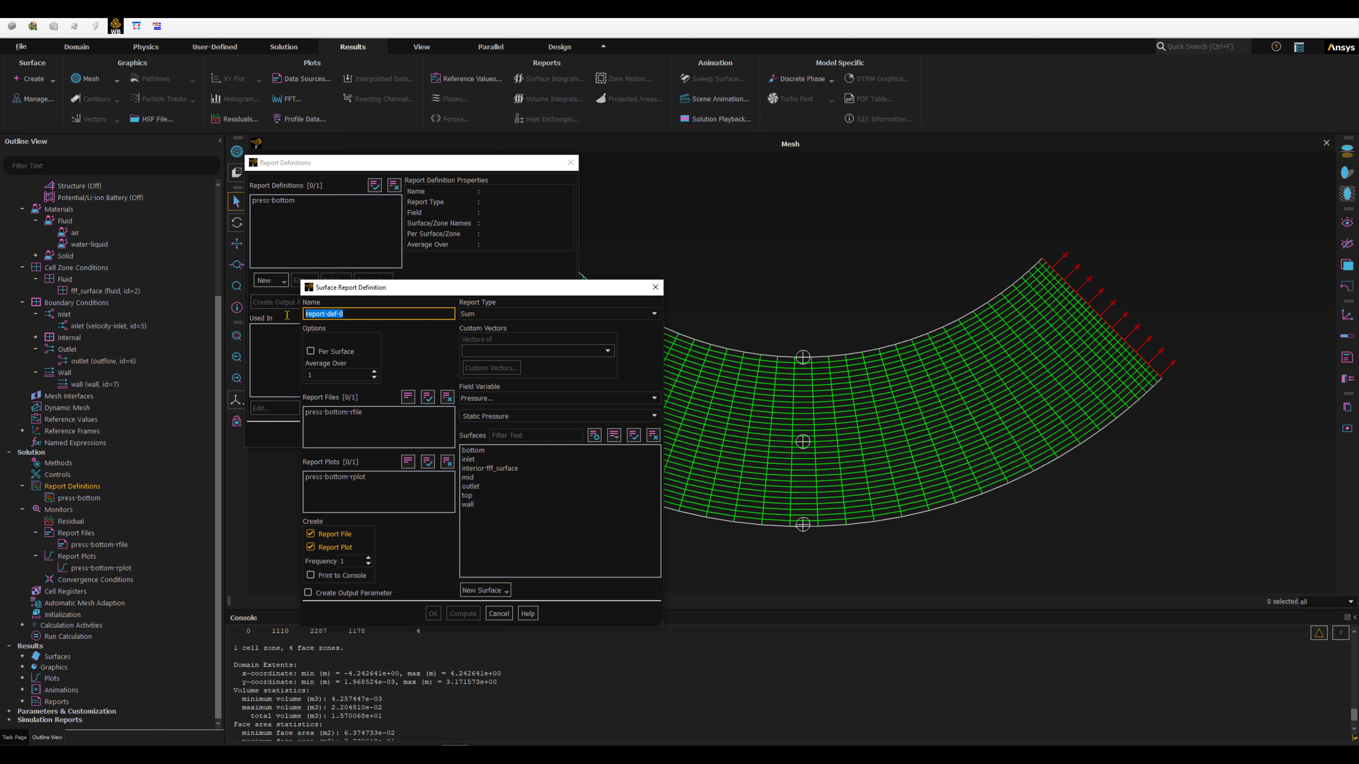
type("press-mid")
left_click(495, 398)
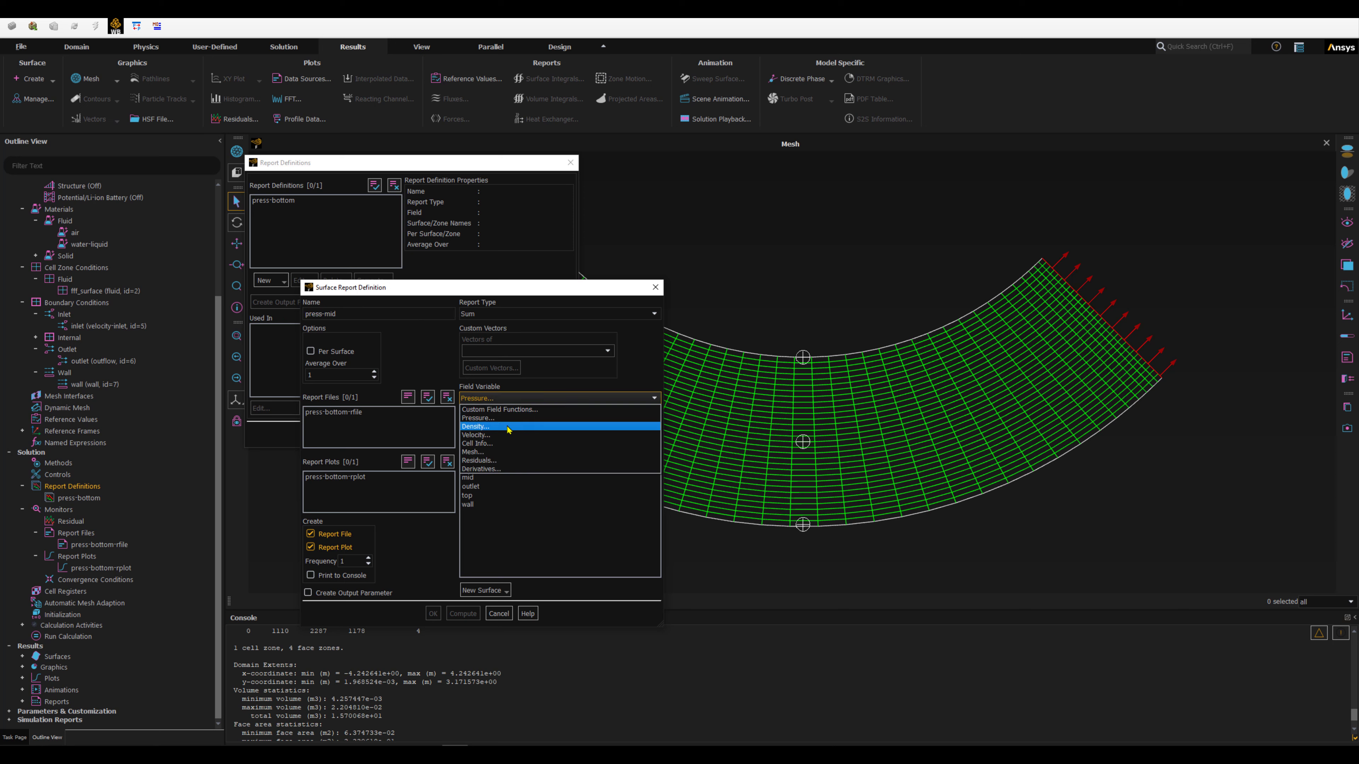
left_click(495, 427)
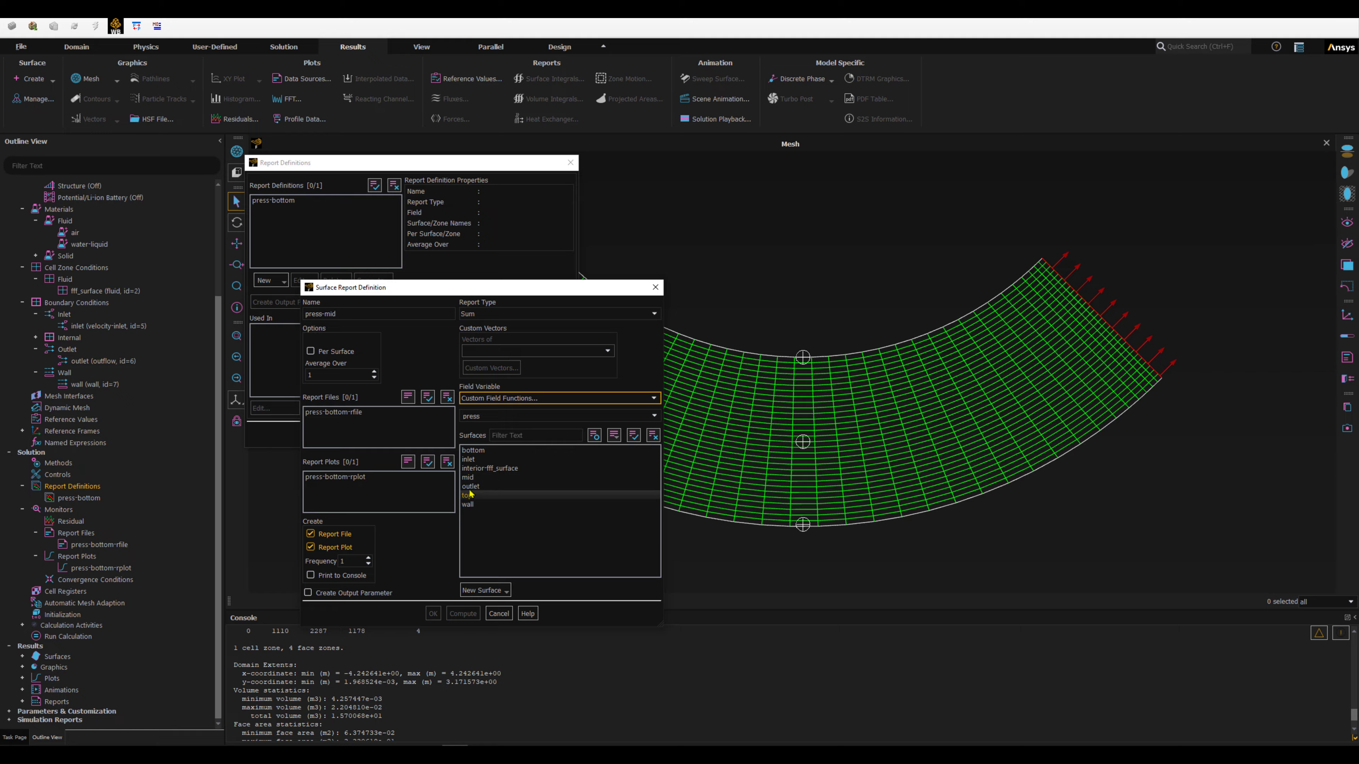
left_click(466, 477)
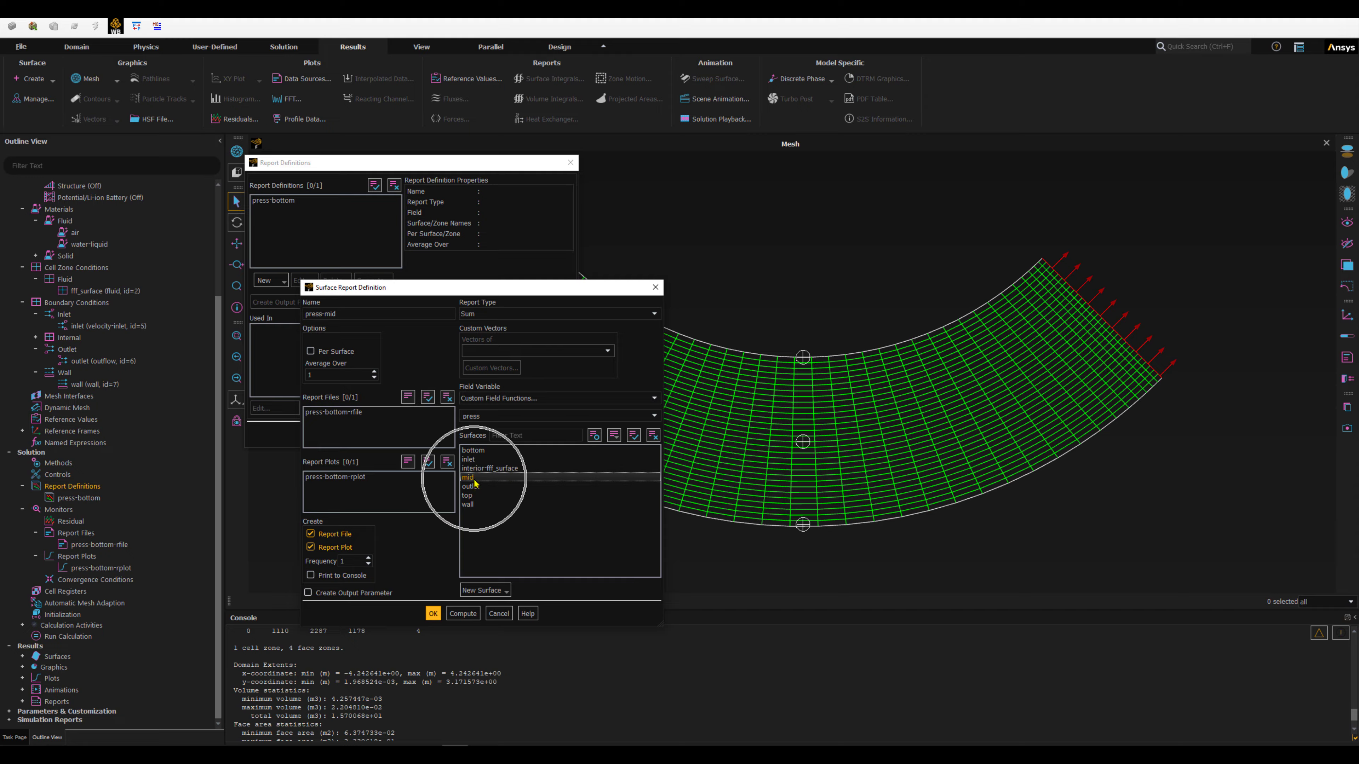
left_click(310, 575)
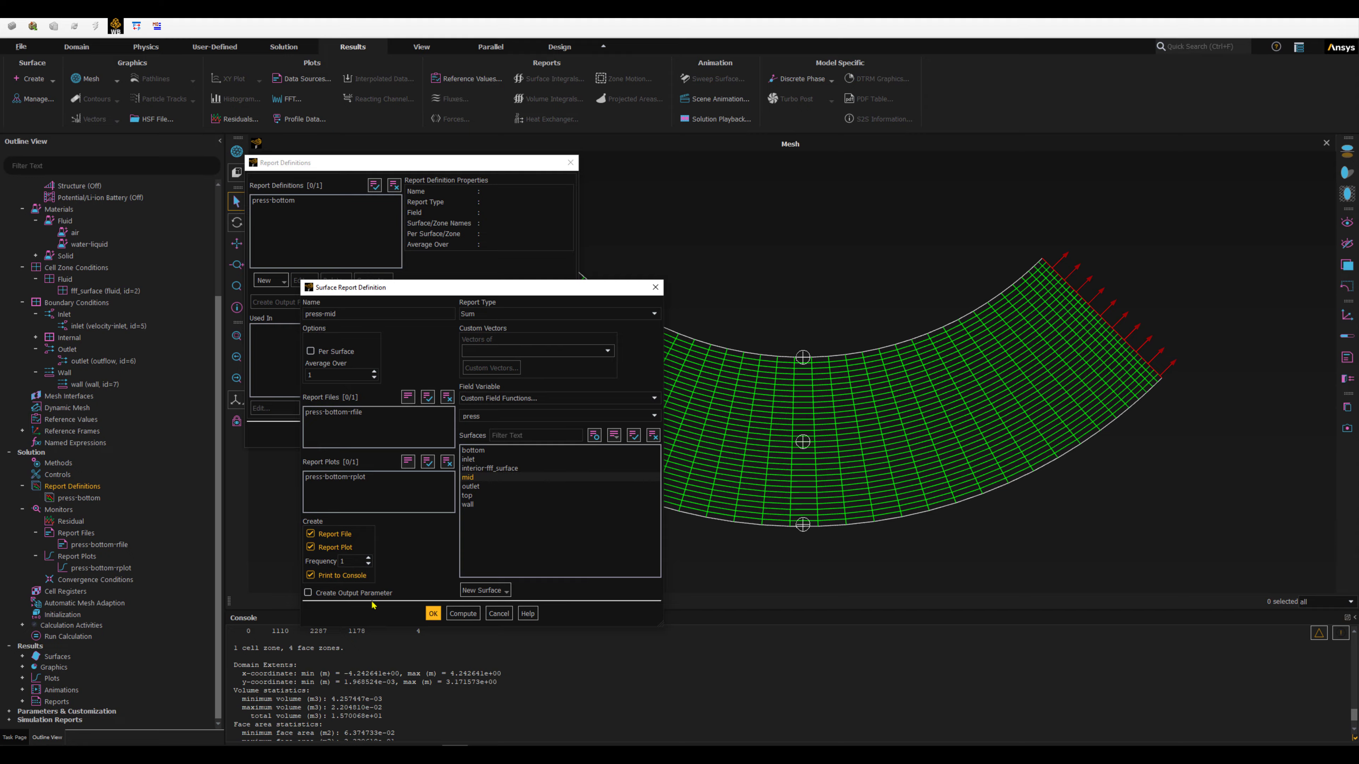
left_click(433, 613)
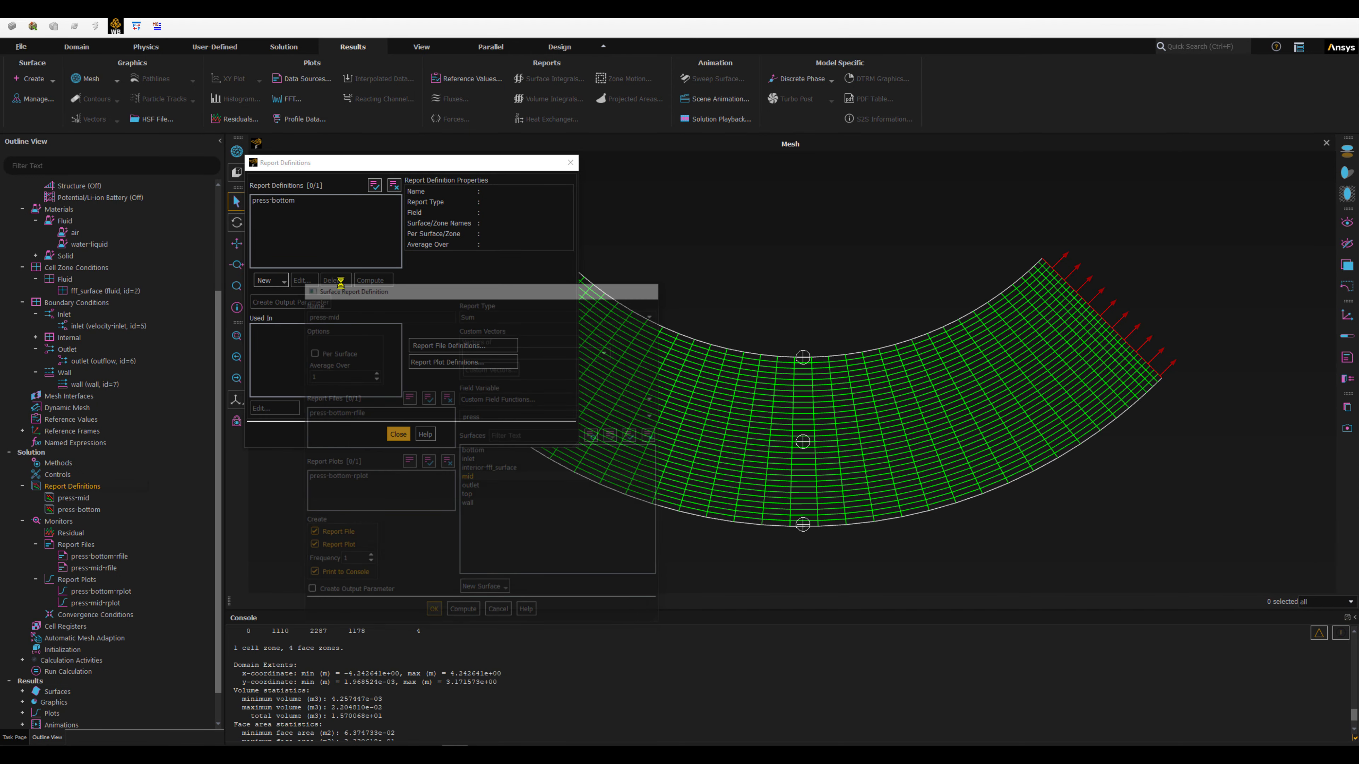
Step: Create a Sum surface report named press-top for the custom field function press on the top surface, with printing to console
left_click(270, 281)
mouse_move(283, 312)
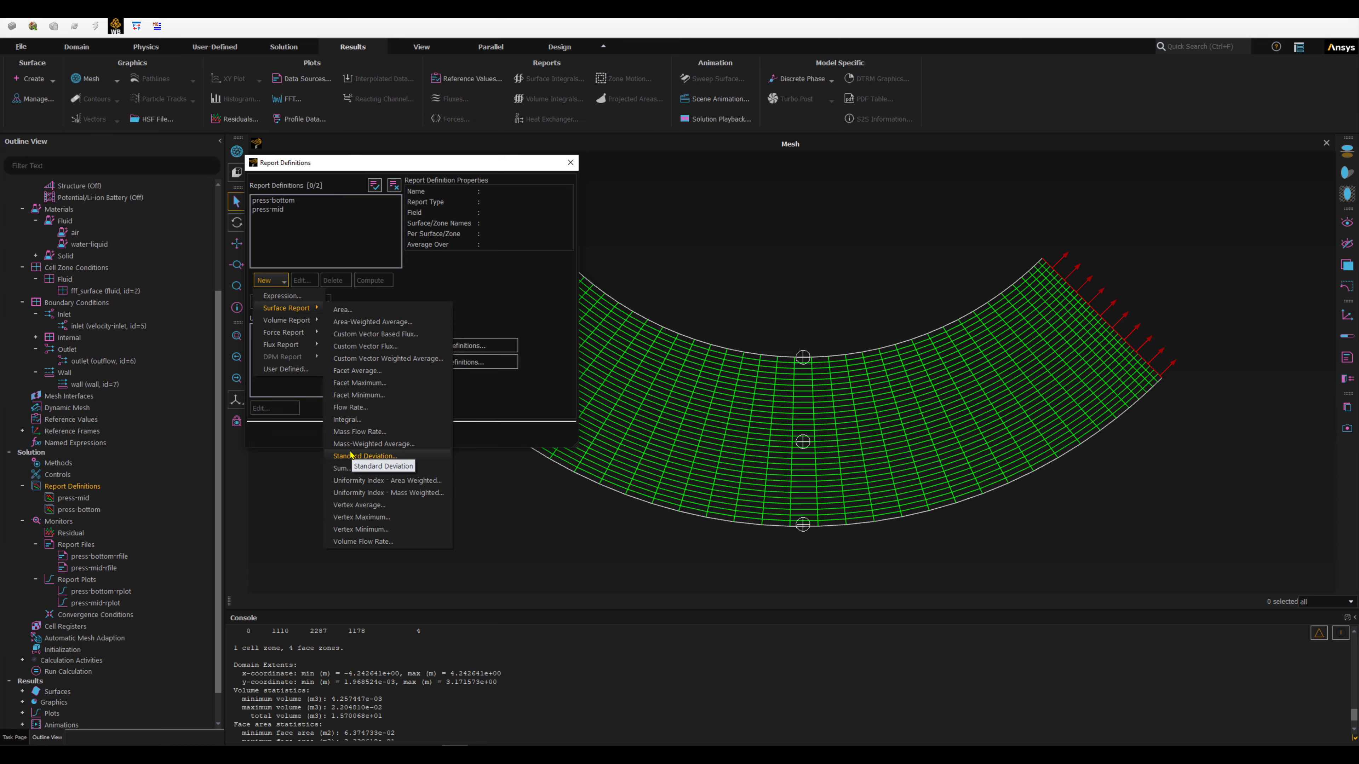
left_click(342, 468)
type("press")
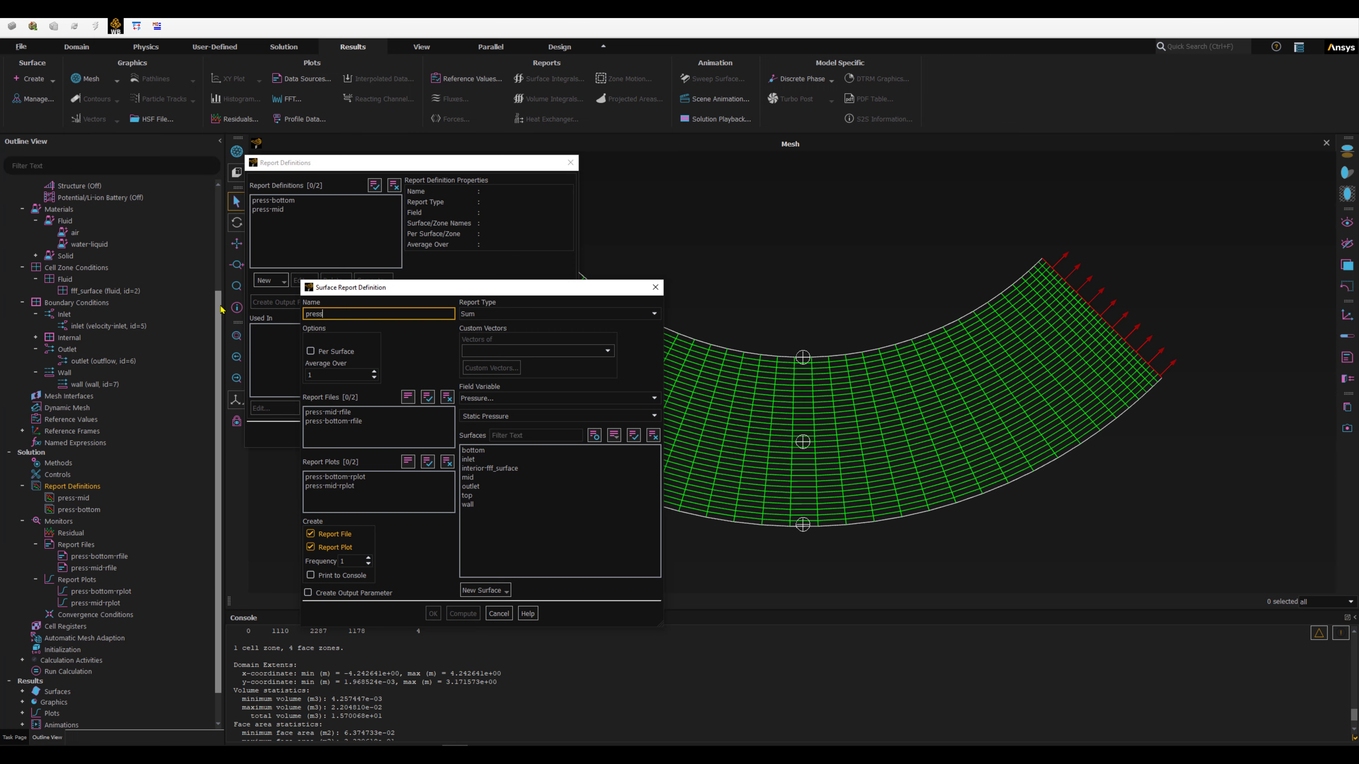
type("-top")
left_click(654, 398)
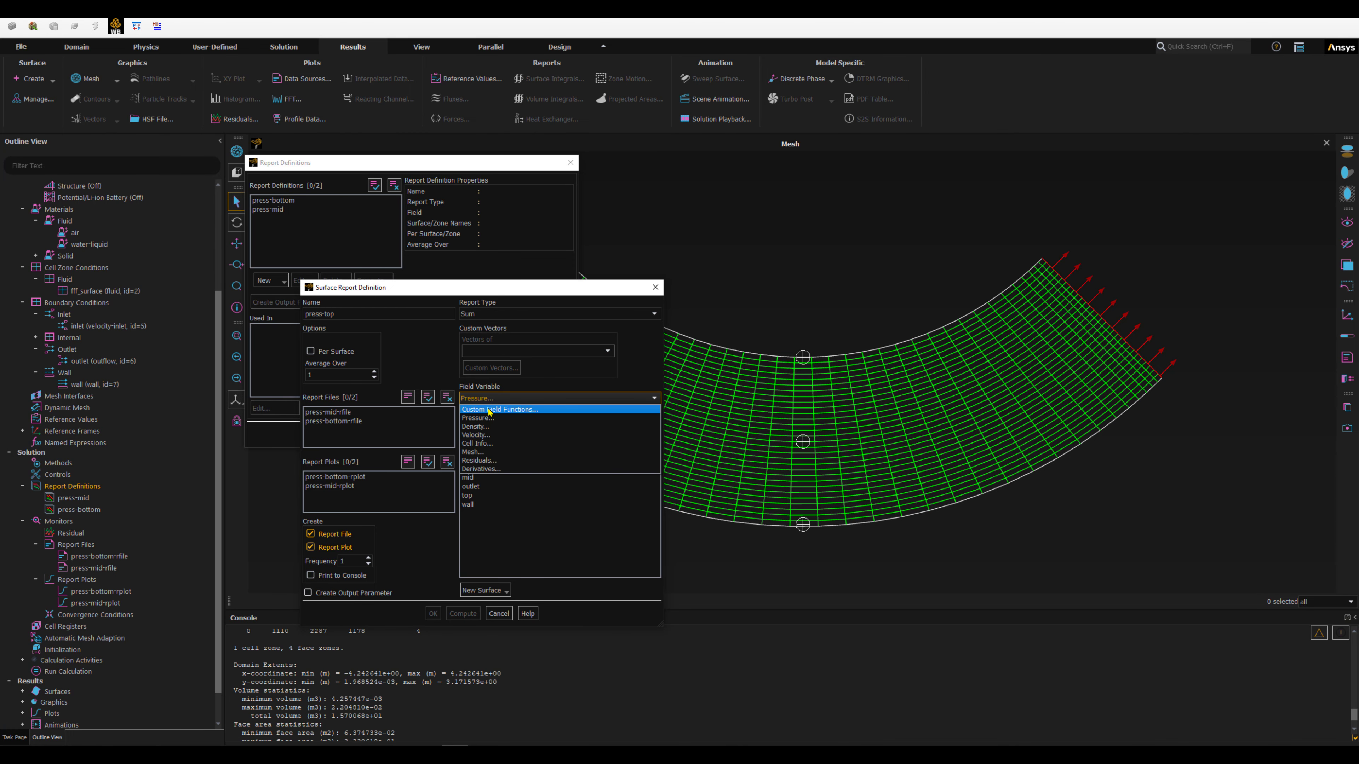
left_click(491, 412)
left_click(467, 495)
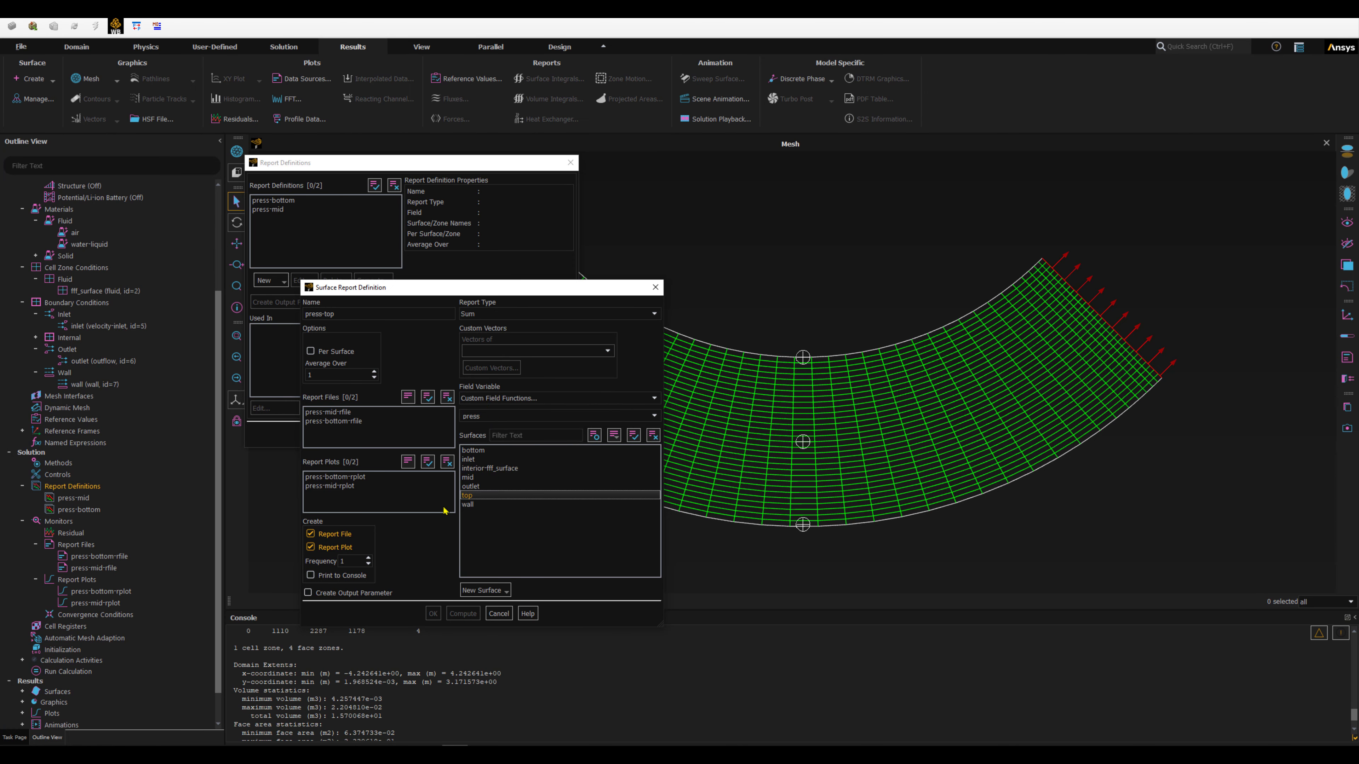
left_click(433, 613)
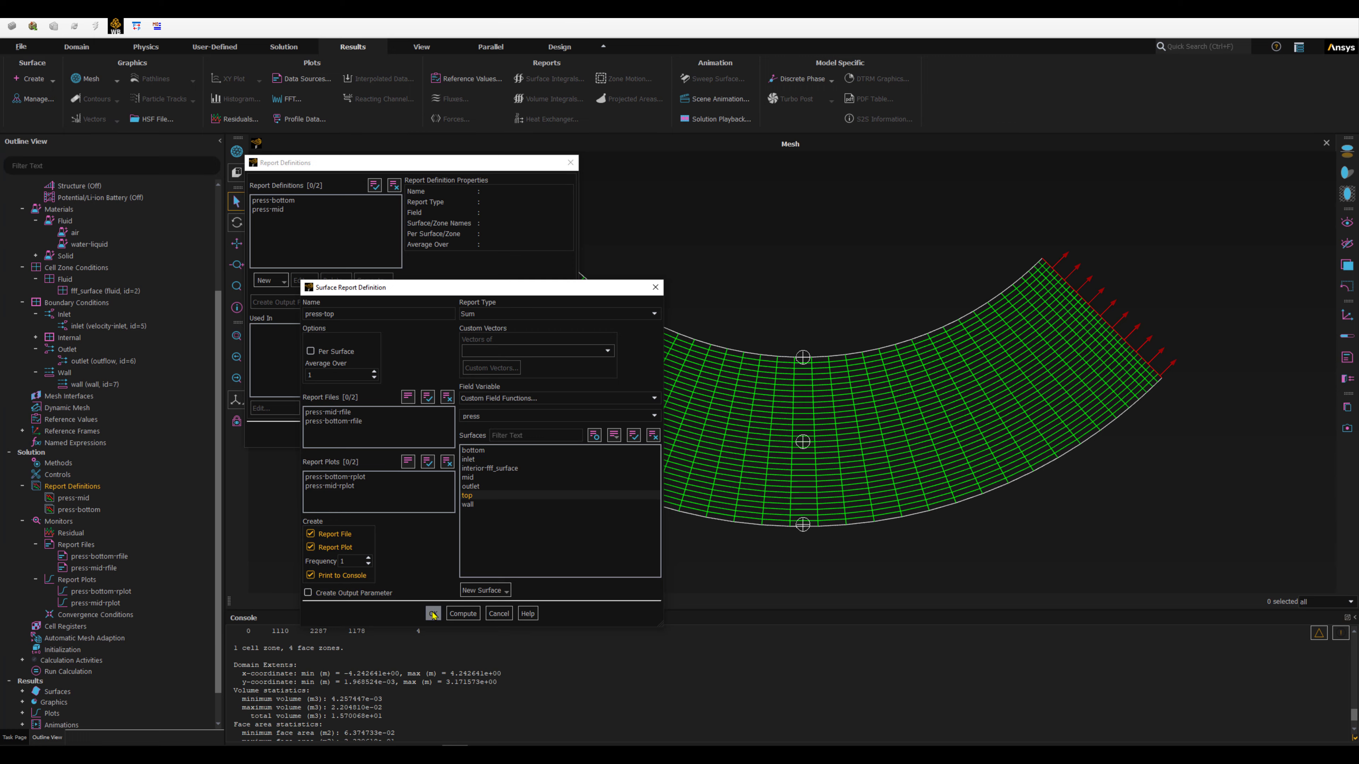
left_click(399, 434)
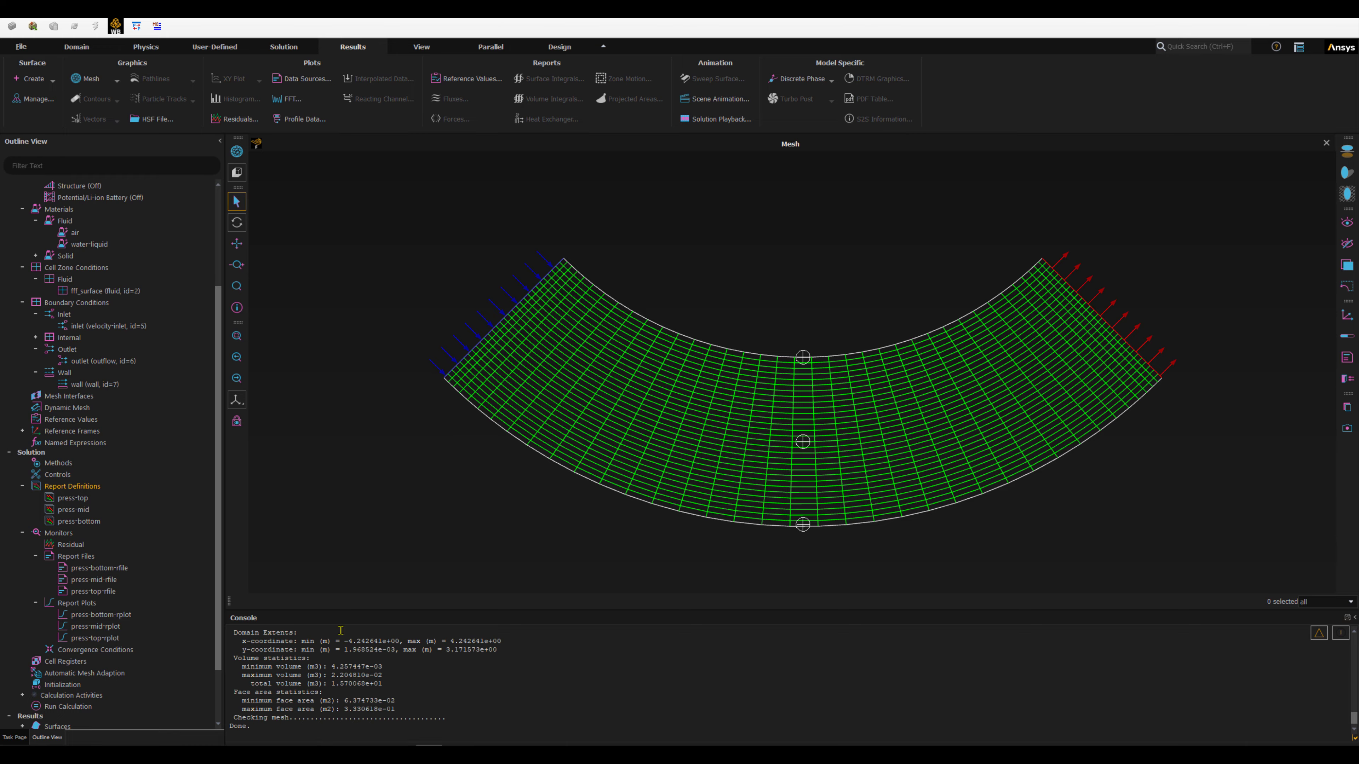
Step: Initialize the solution with Standard Initialization computed from the inlet
left_click(68, 686)
left_click(69, 685)
double_click(69, 686)
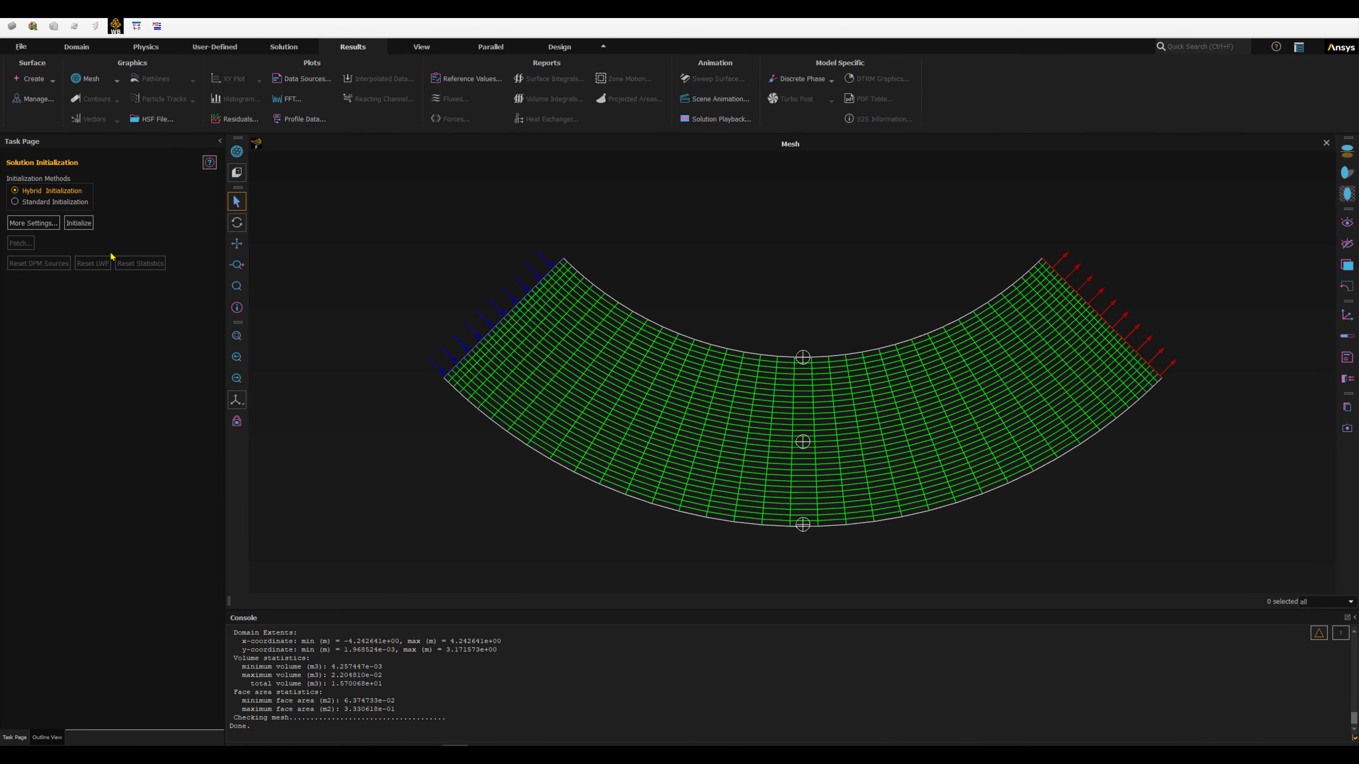
left_click(49, 202)
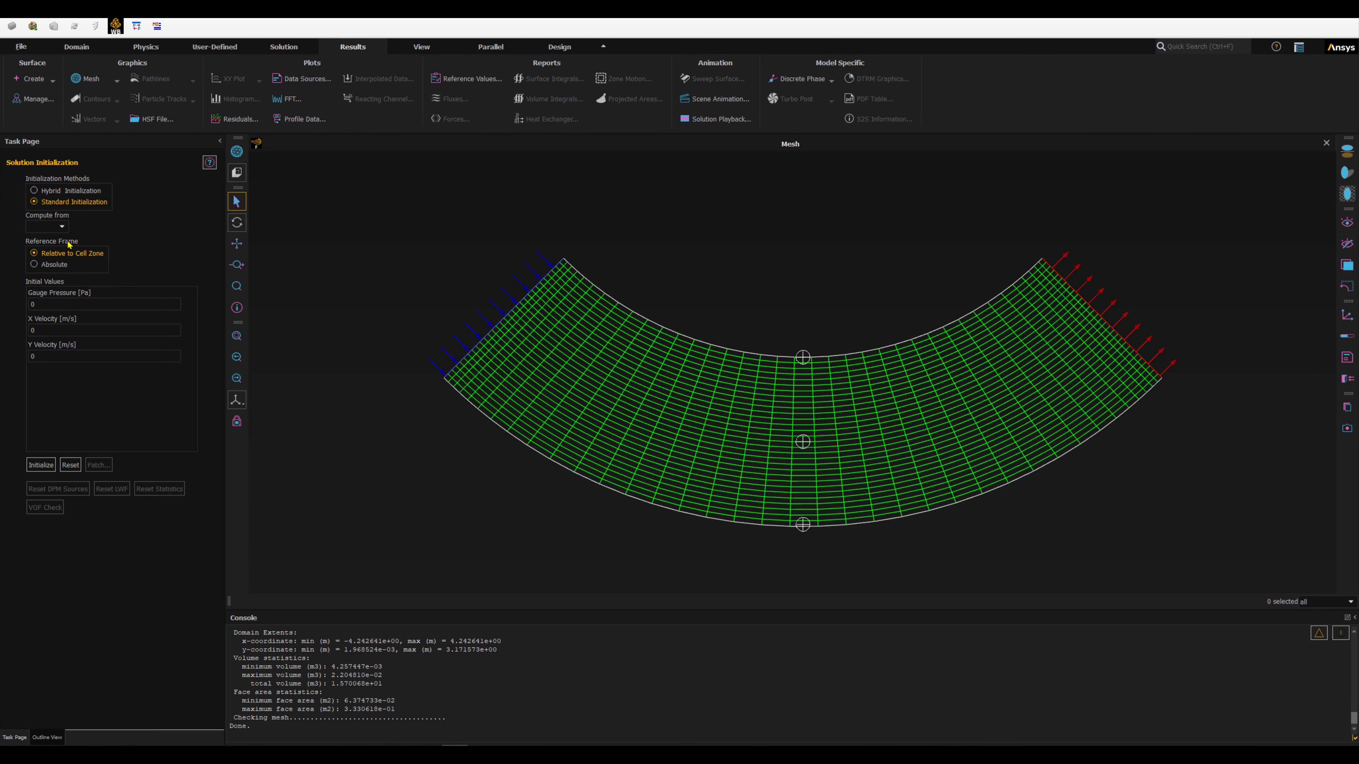
left_click(62, 227)
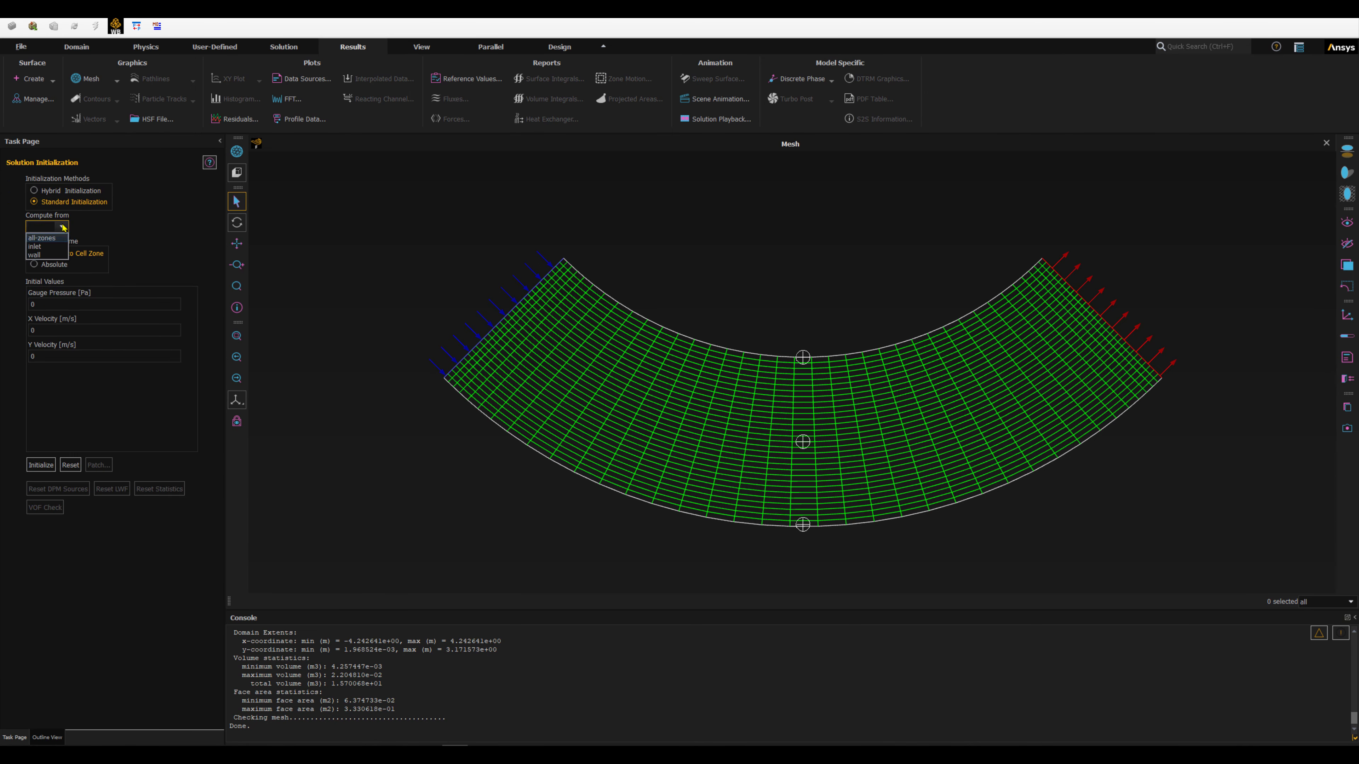
left_click(45, 248)
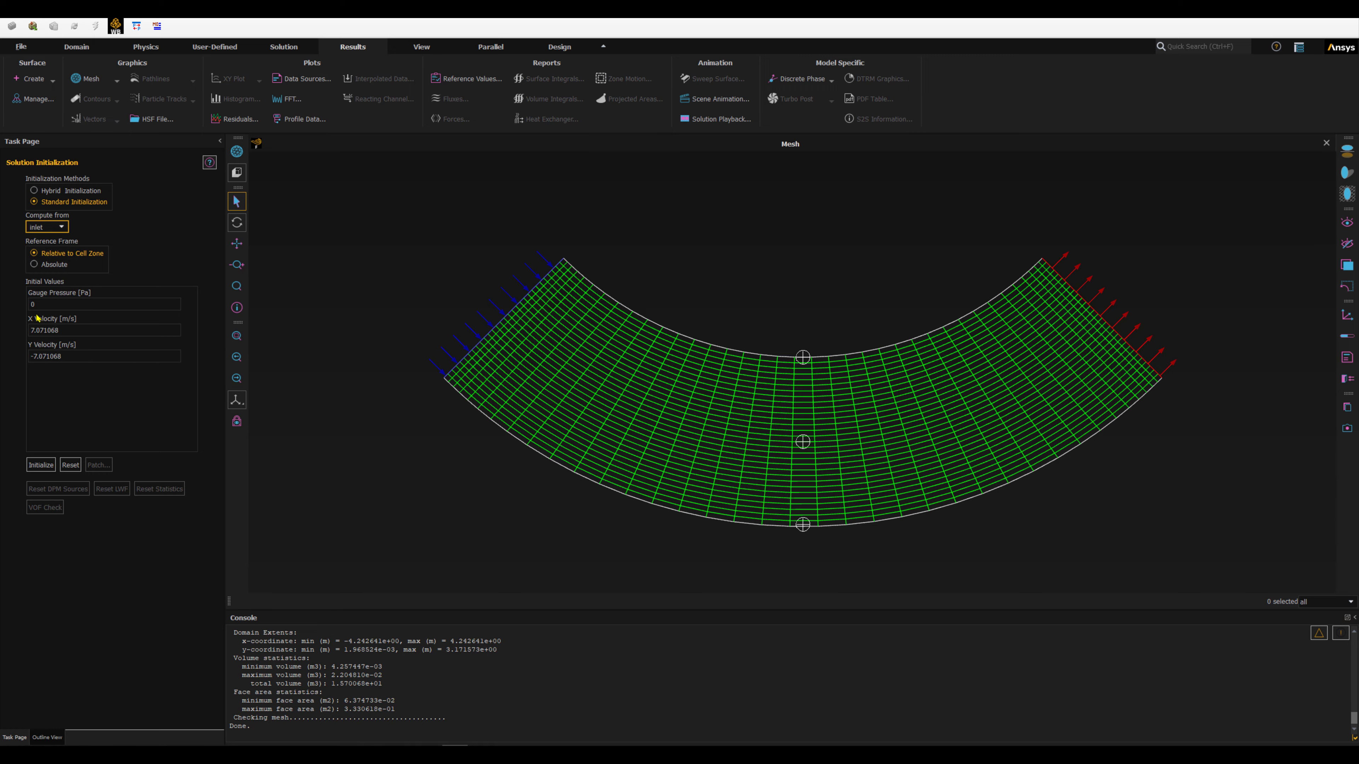
left_click(41, 468)
Step: Set the number of iterations to 100 and run the calculation
left_click(46, 737)
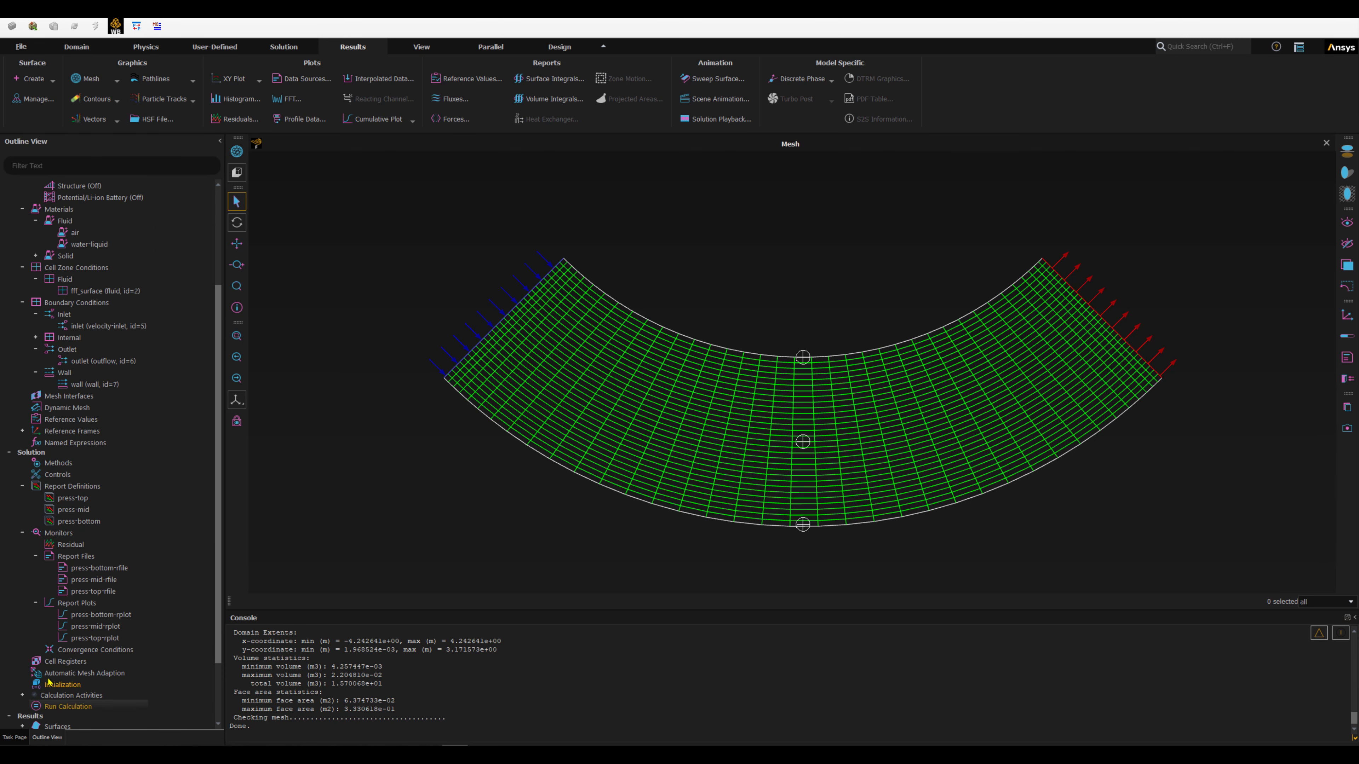
double_click(71, 708)
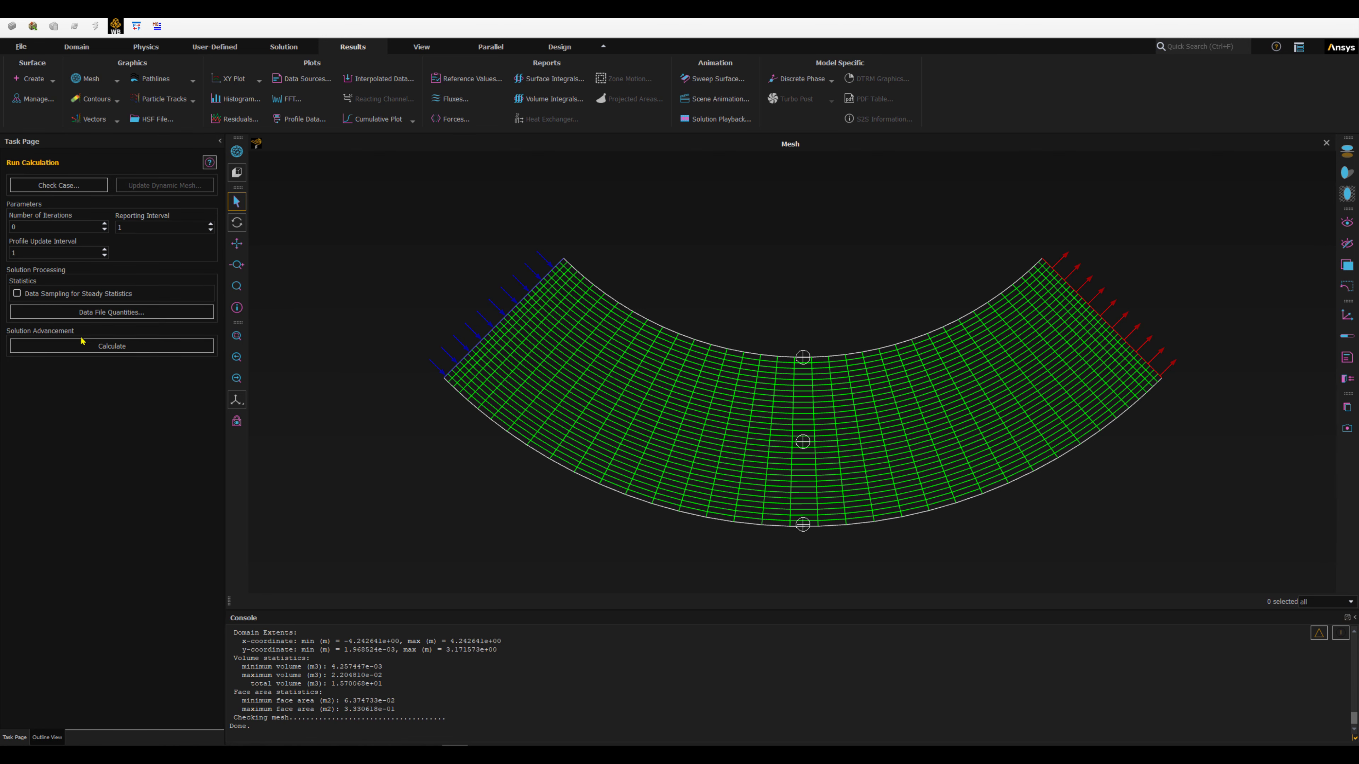
double_click(44, 230)
type("100")
left_click(85, 347)
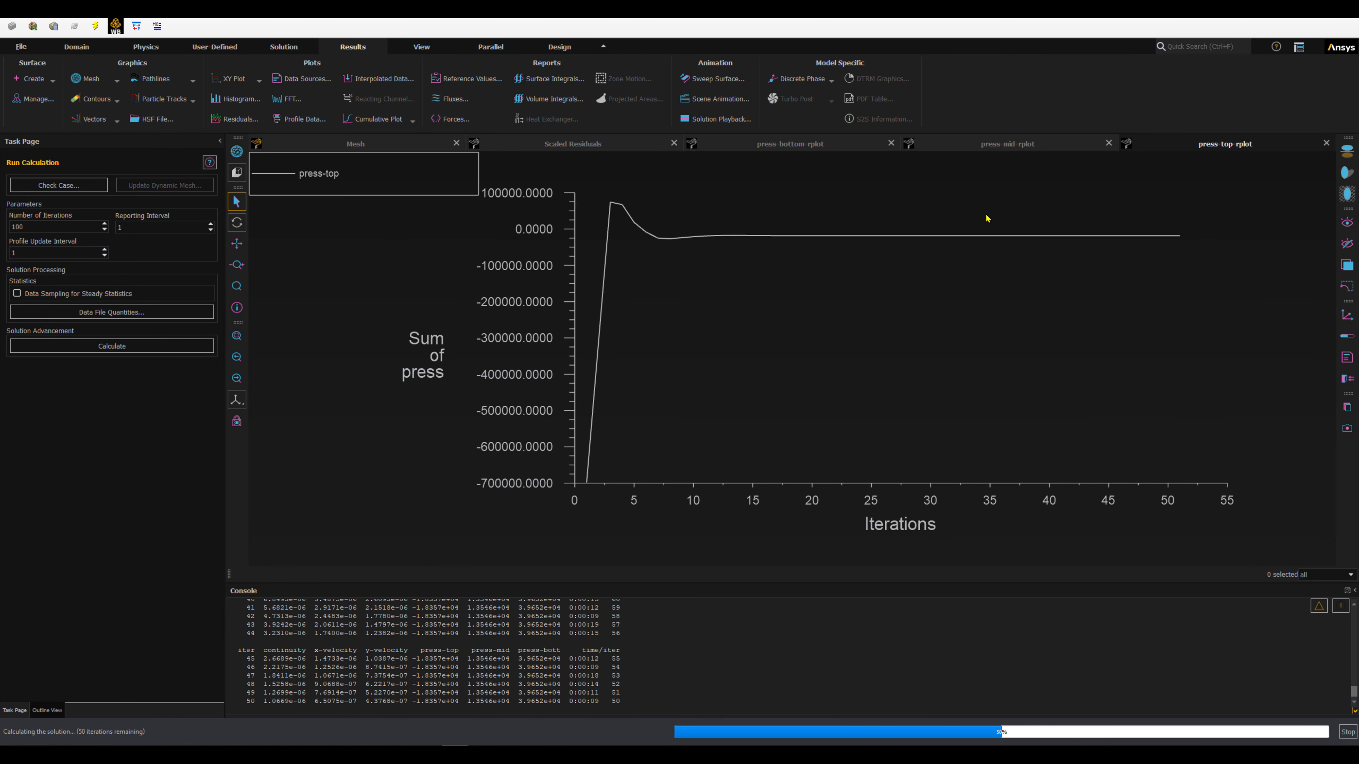
Step: View the press-mid, press-bottom and scaled residuals plots during the calculation and dismiss the completion notice
left_click(1008, 147)
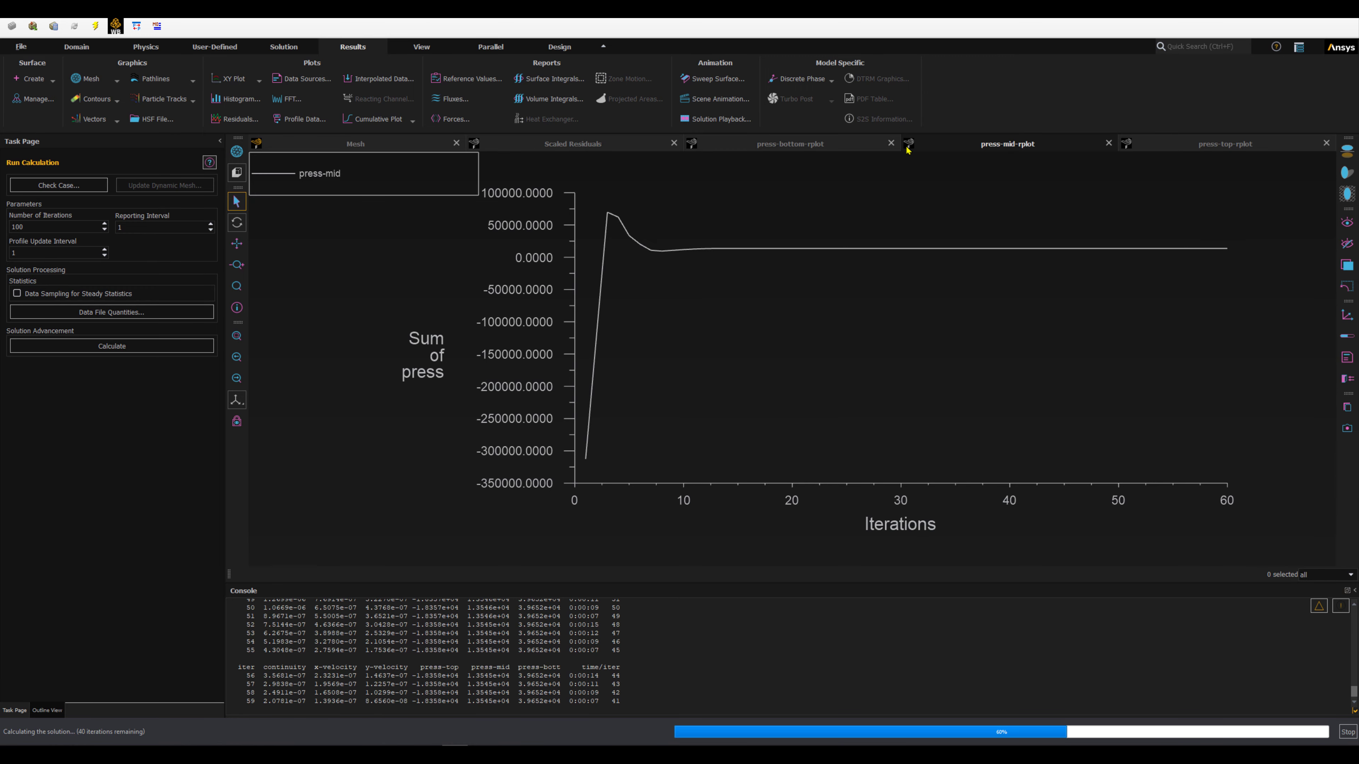
left_click(844, 146)
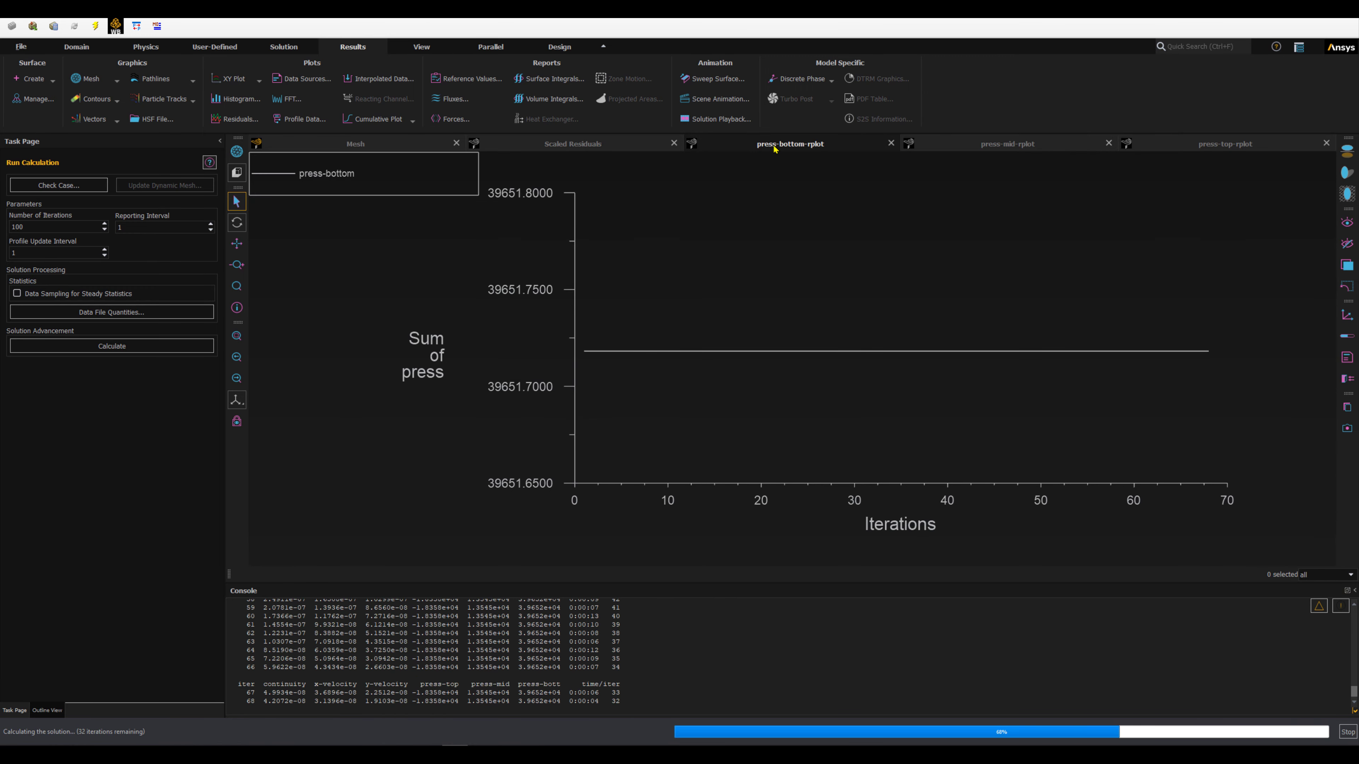
left_click(538, 147)
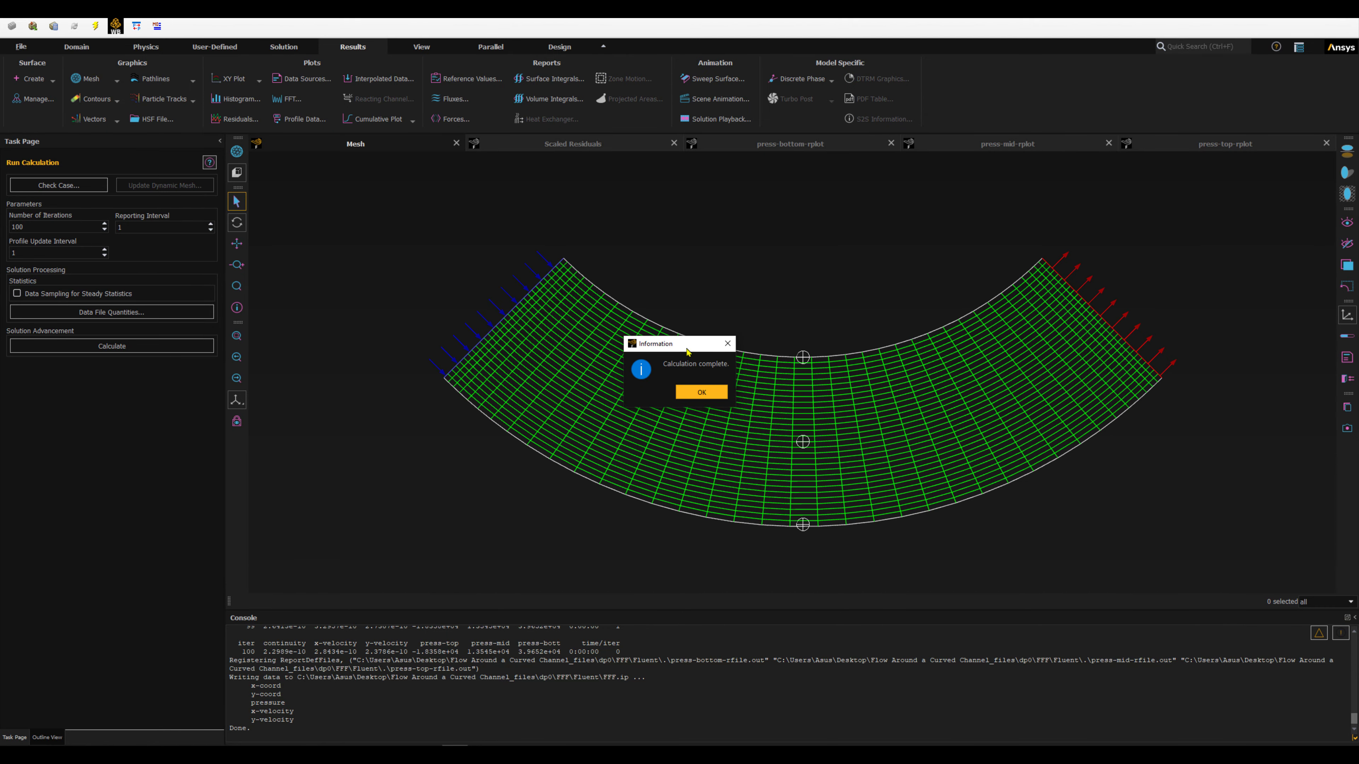
left_click(701, 392)
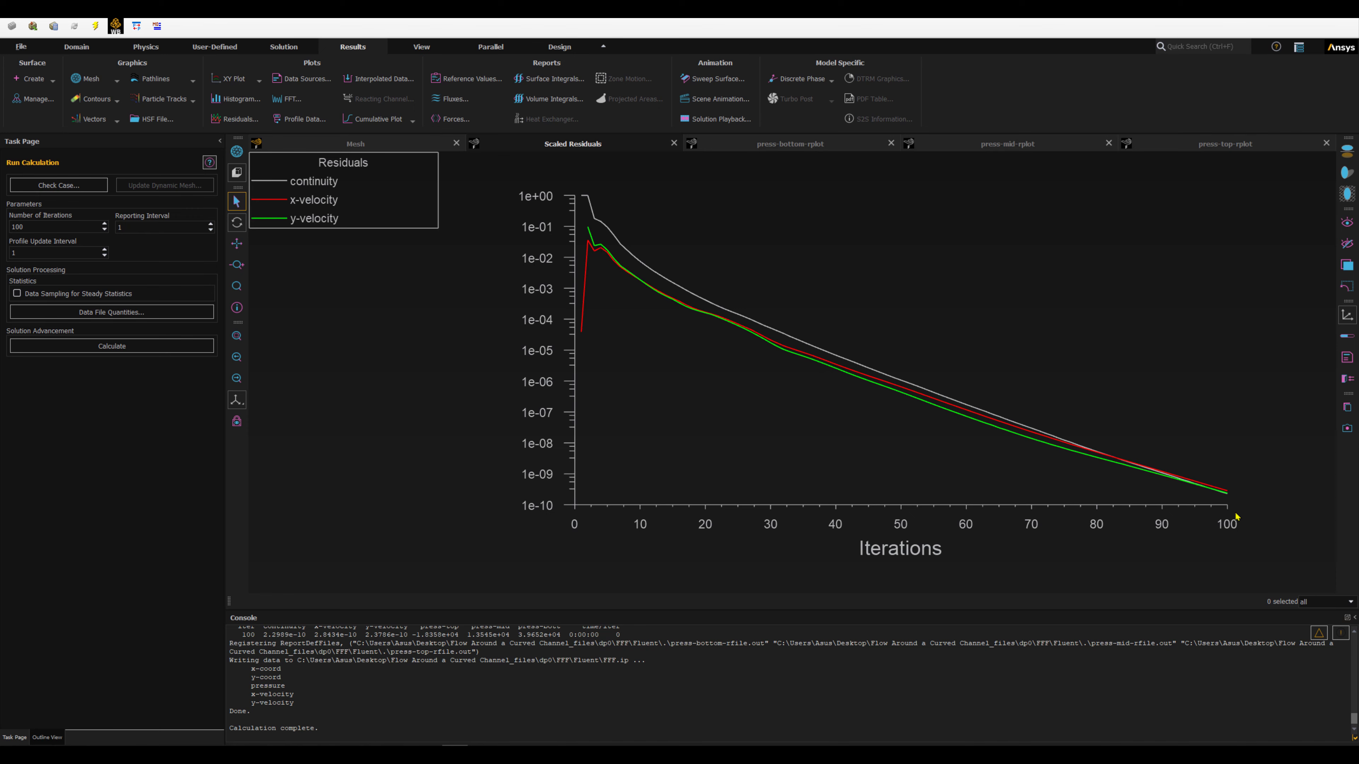
Step: Enlarge the console and examine the last iteration's row with its press-top, press-mid and press-bottom columns
left_click(250, 636)
mouse_move(240, 635)
left_mouse_down()
mouse_move(621, 638)
mouse_move(255, 635)
left_mouse_up()
left_click(33, 250)
left_click(37, 226)
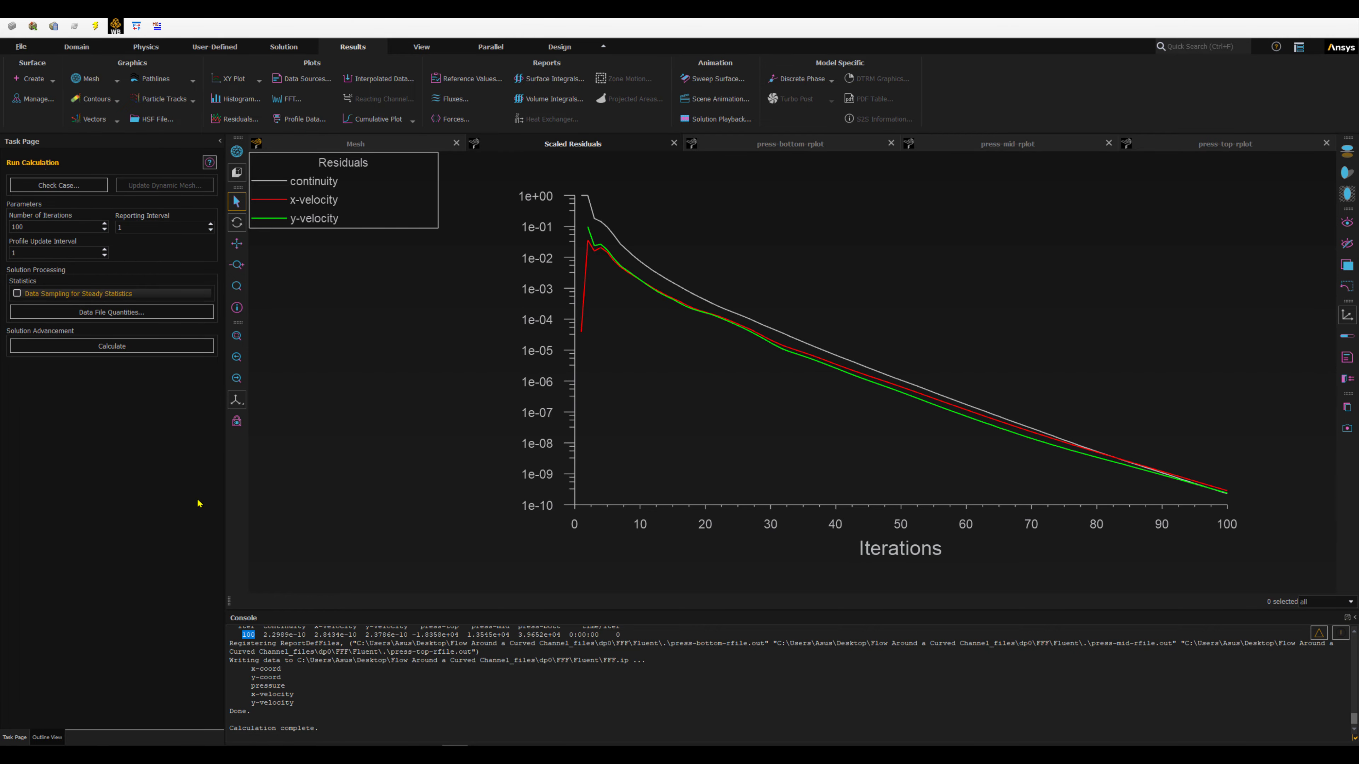
left_click(404, 659)
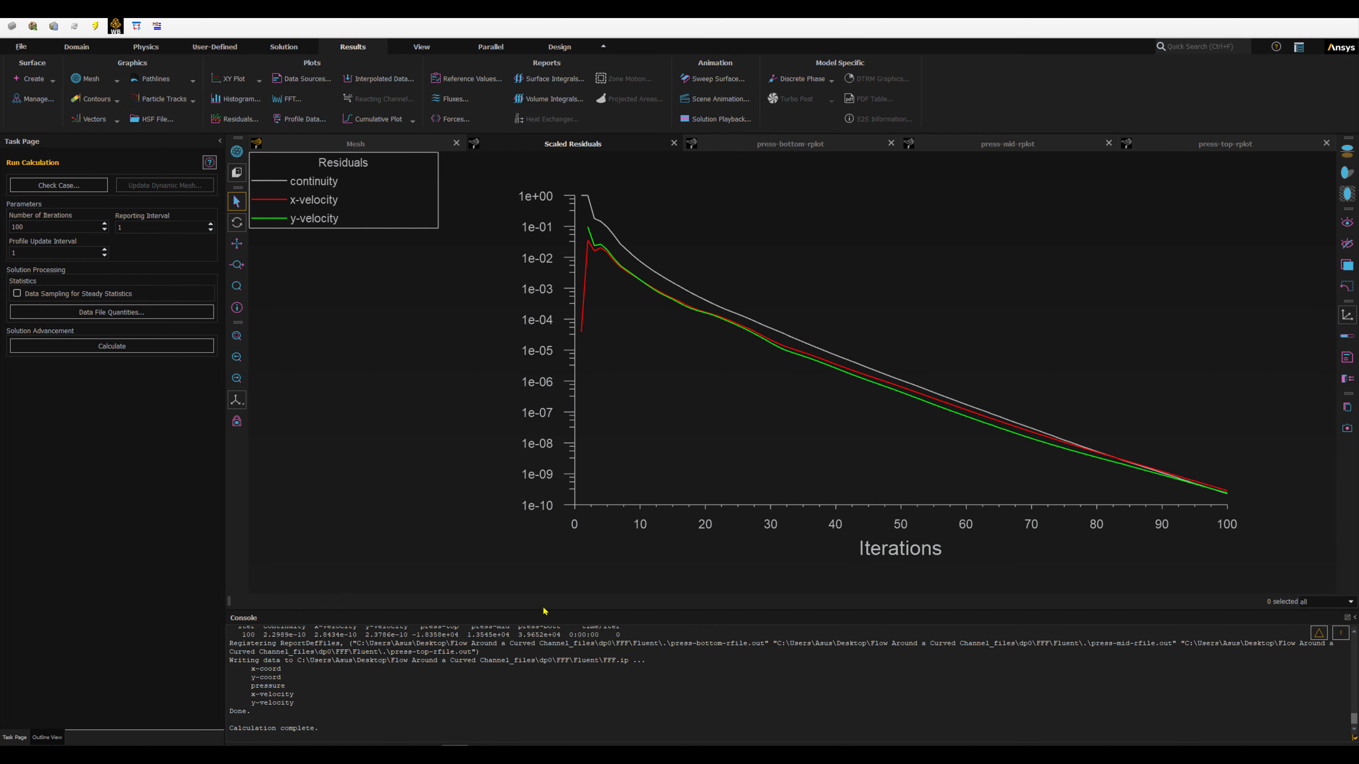
left_click_drag(544, 610, 541, 395)
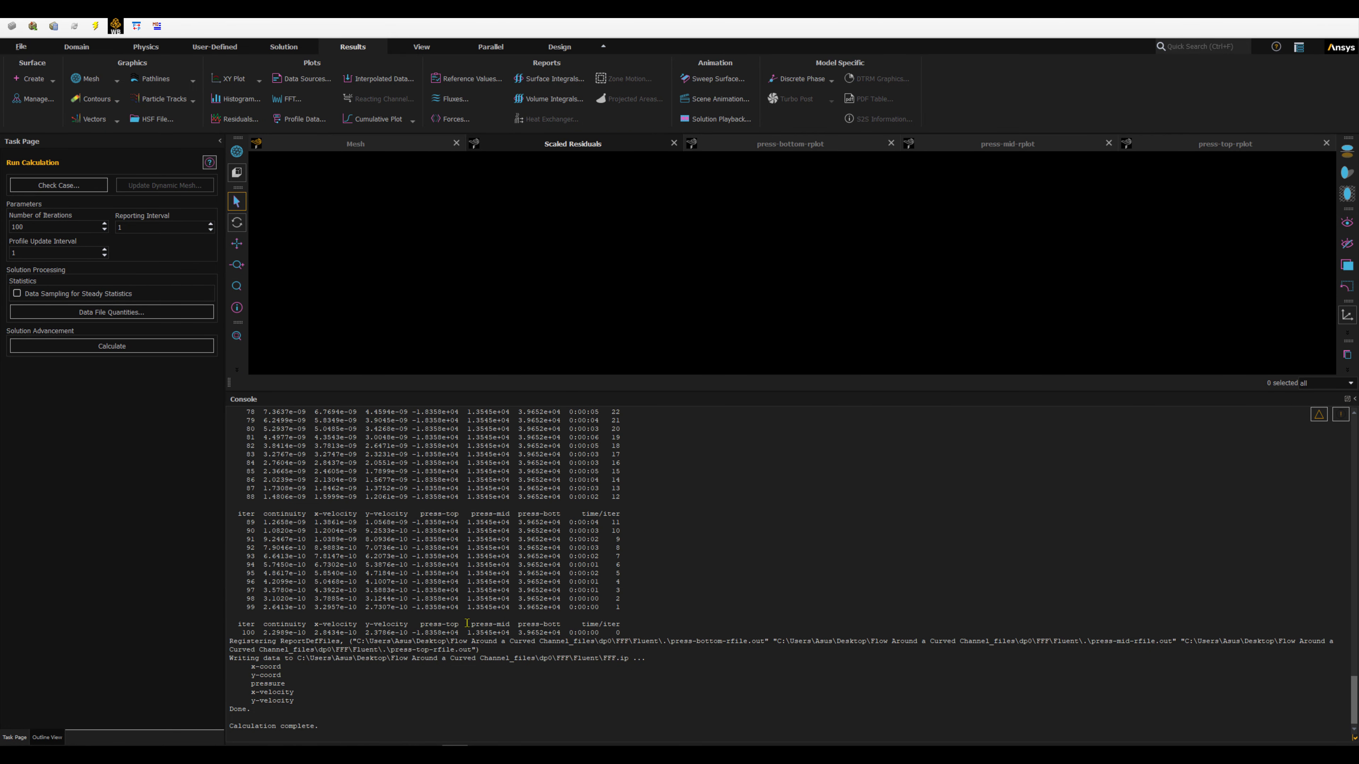
left_click_drag(421, 625, 560, 624)
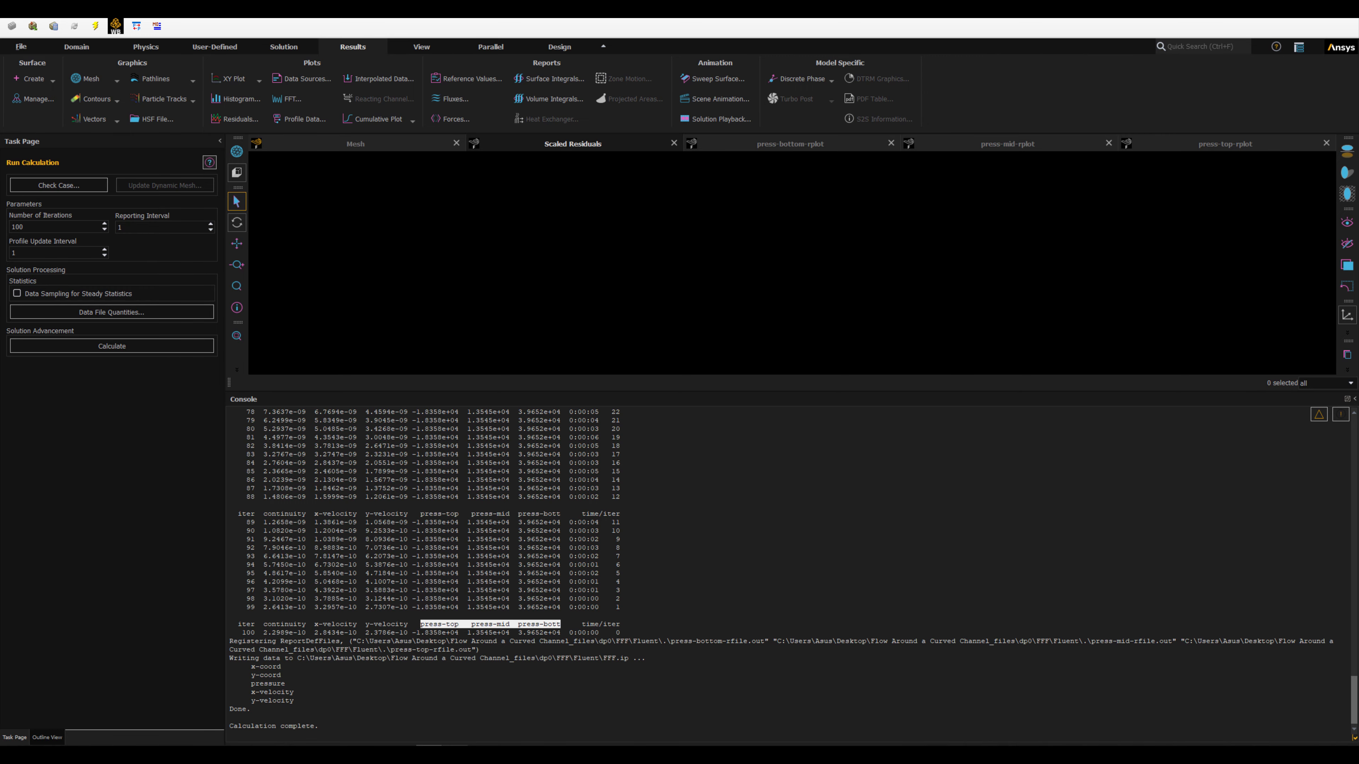
Step: Switch to the image Flow Around a Curved Channel.png and examine the analytical pressure calculations for y = 1 m and y = 2 m
key("alt+Tab")
left_click_drag(679, 16, 924, 267)
scroll(1058, 415, "up", 5)
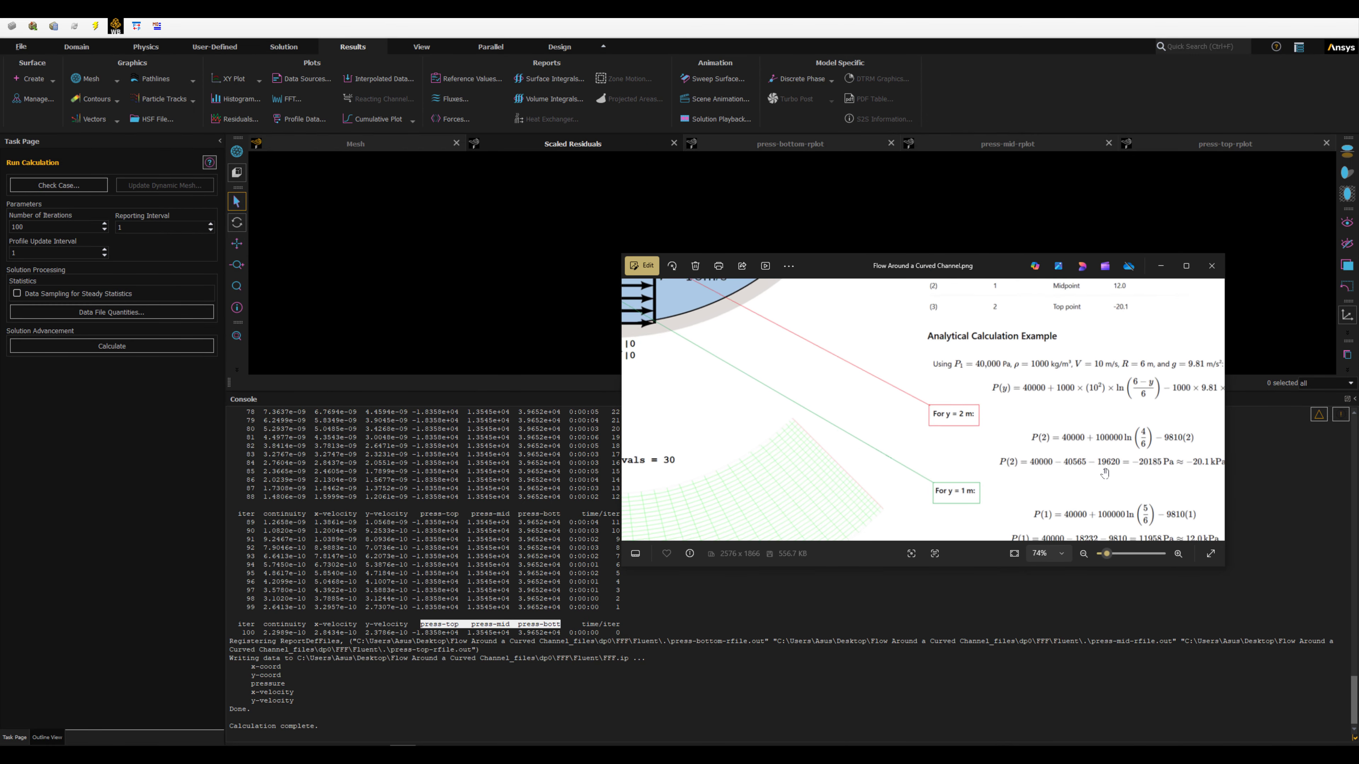
left_click_drag(1192, 485, 1119, 434)
scroll(1116, 434, "up", 2)
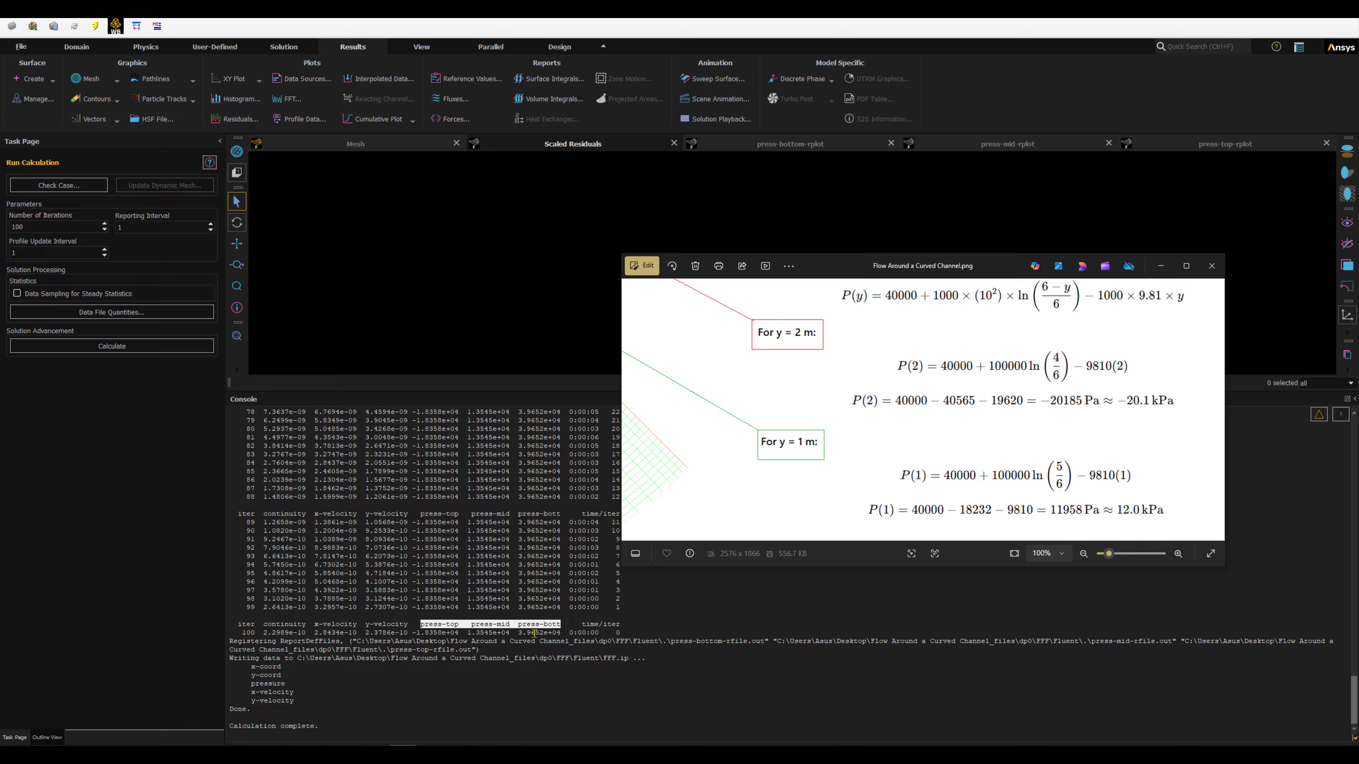
scroll(525, 644, "up", 3)
scroll(522, 713, "down", 3)
Step: Compare the final press-bottom and press-mid values in the Fluent console with the analytical results in the image
left_click_drag(518, 634, 534, 635)
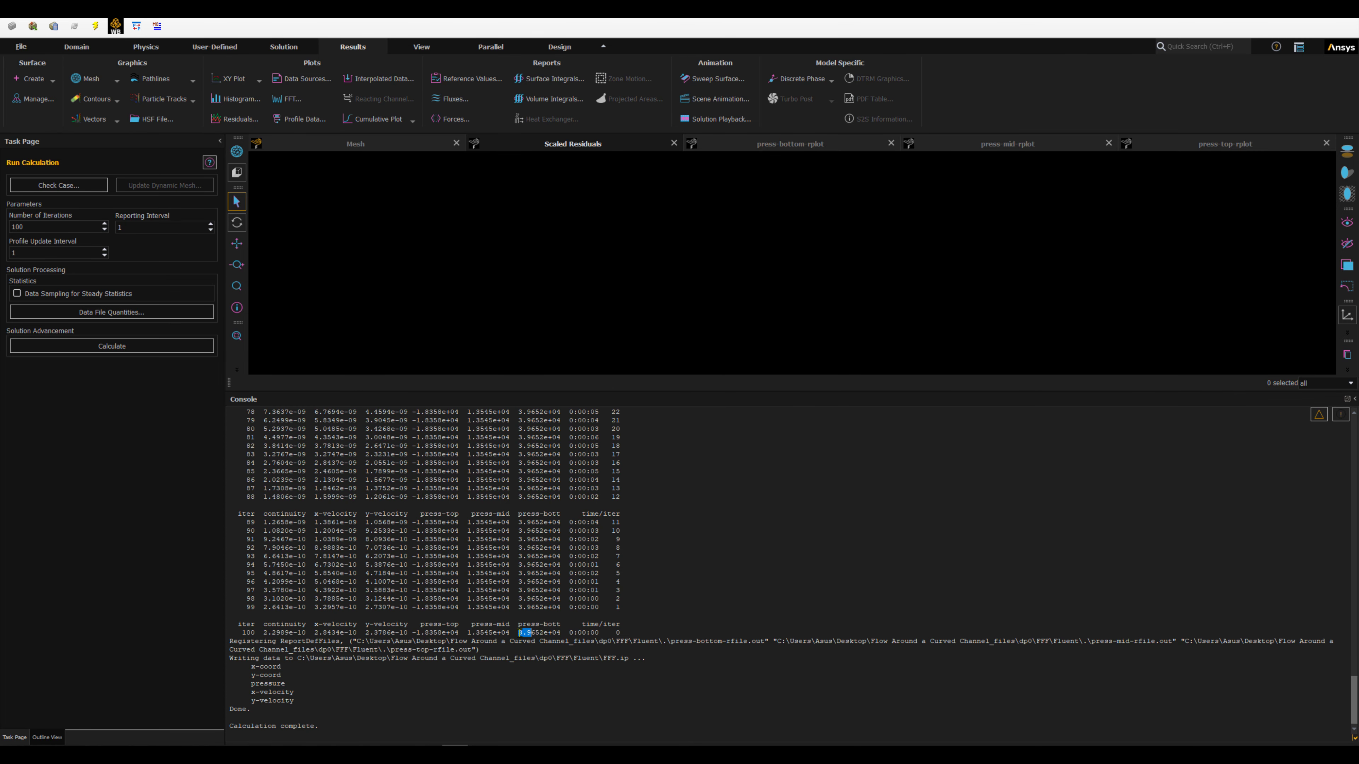
double_click(537, 635)
left_click(537, 634)
left_click_drag(517, 634, 557, 633)
left_click_drag(467, 632, 513, 633)
key("alt+Tab")
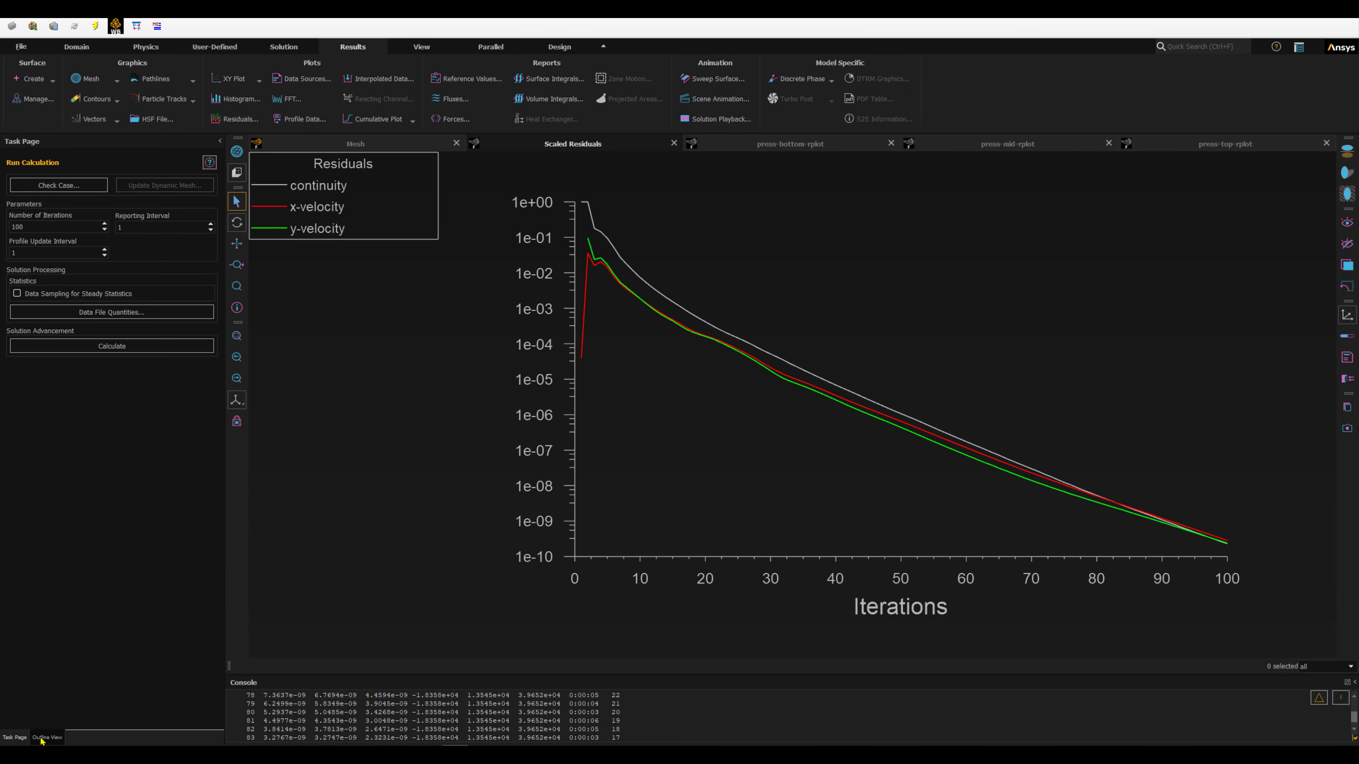
Step: Expand the Graphics results in the outline and switch to Workbench to save the project
left_click(43, 738)
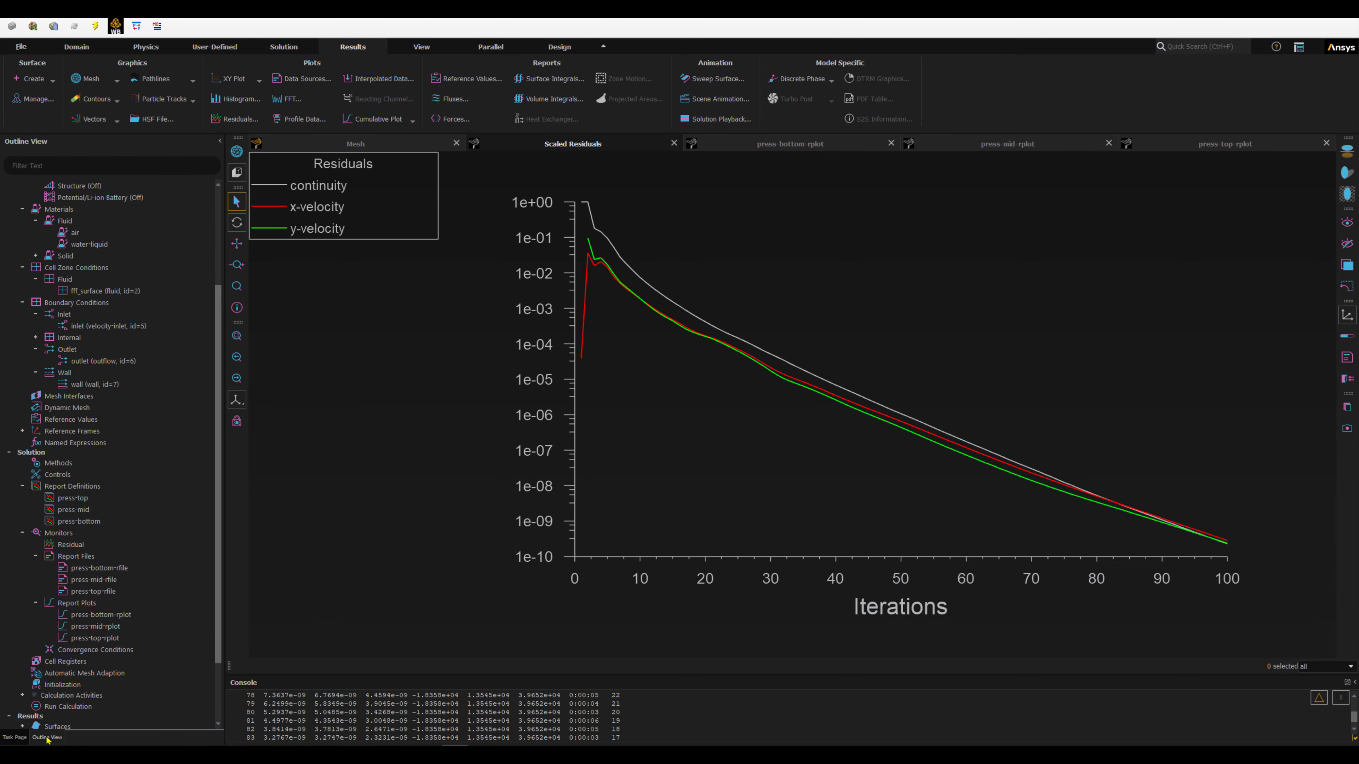
scroll(75, 668, "down", 3)
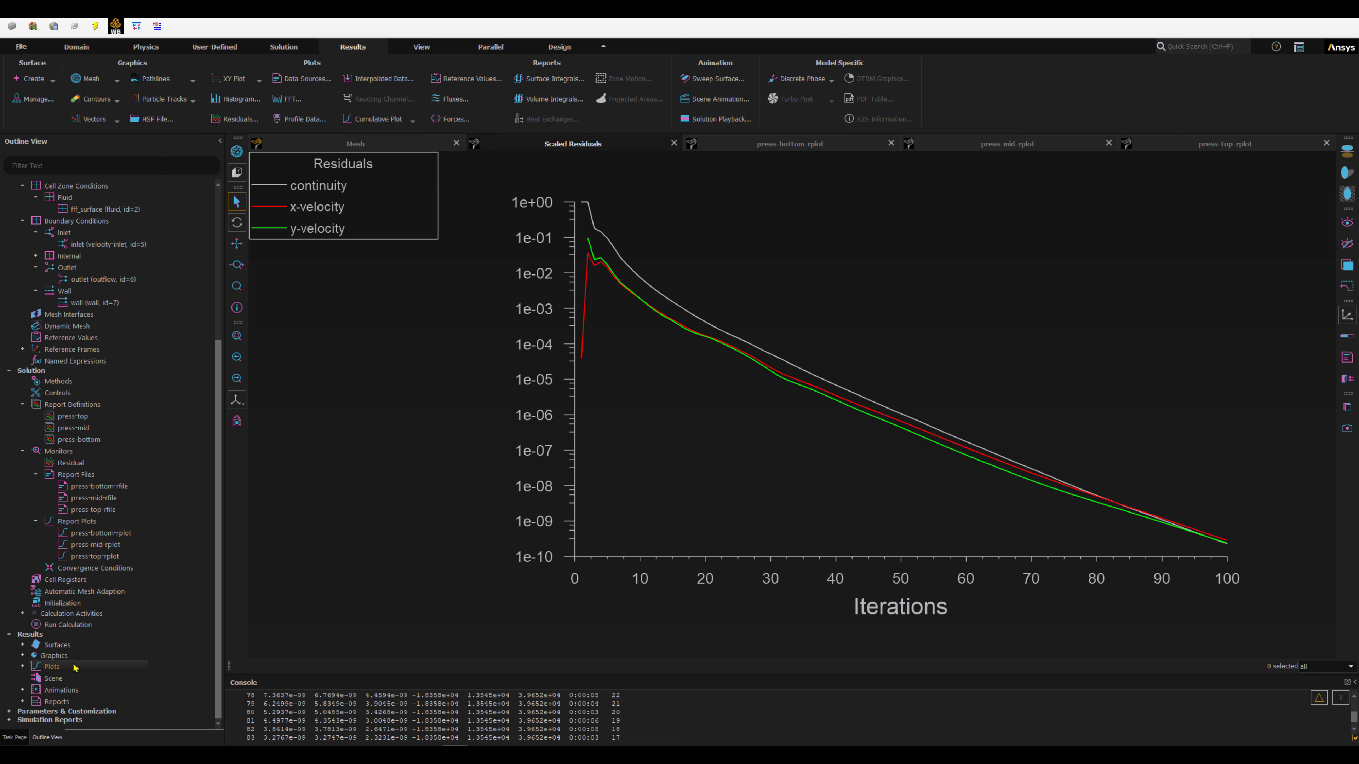
left_click(21, 656)
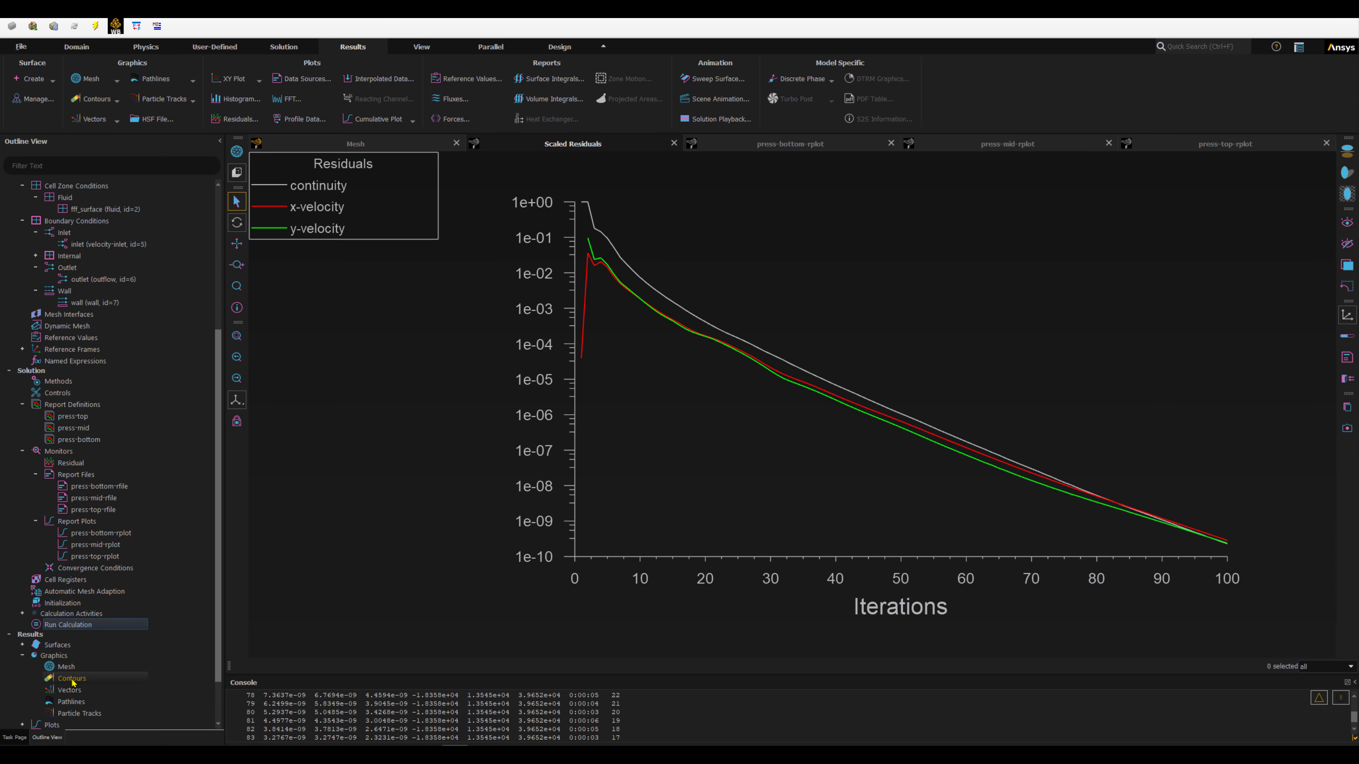
left_click(378, 752)
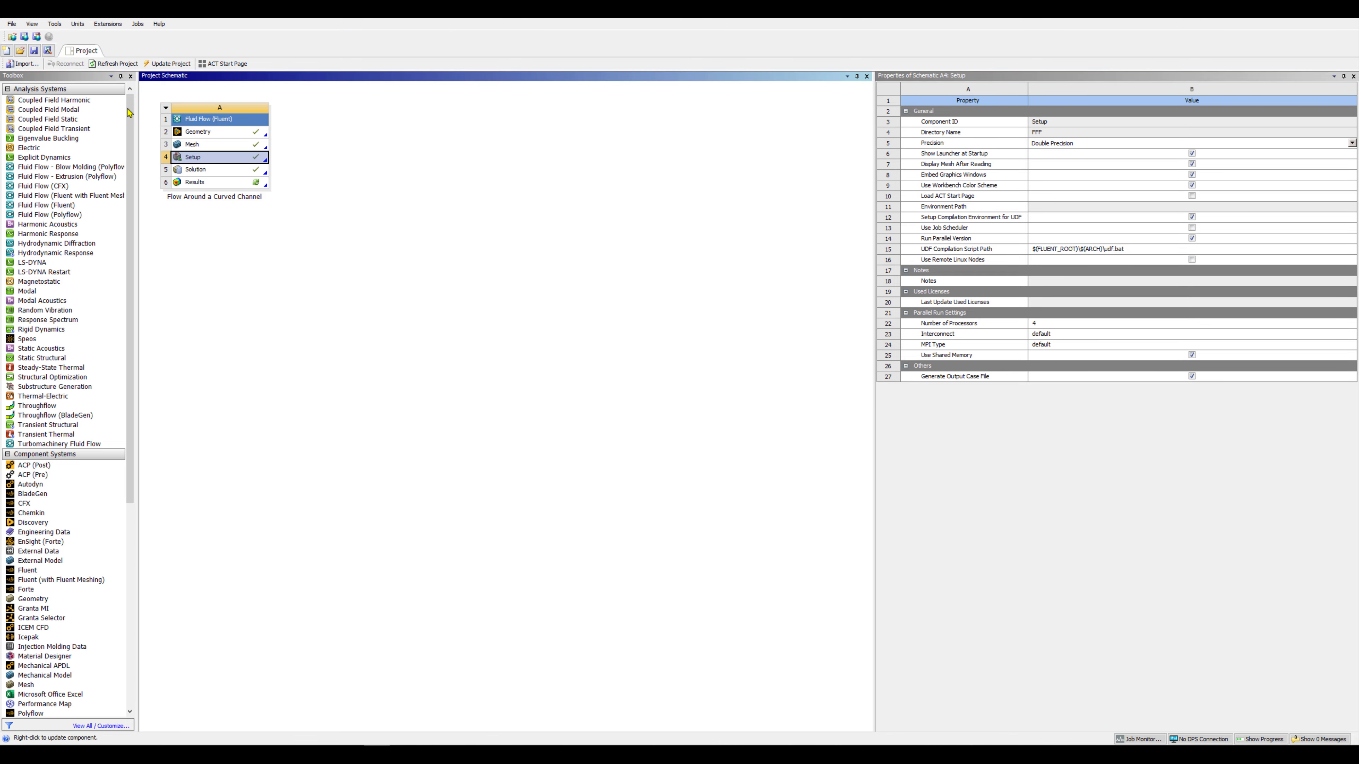
left_click(35, 51)
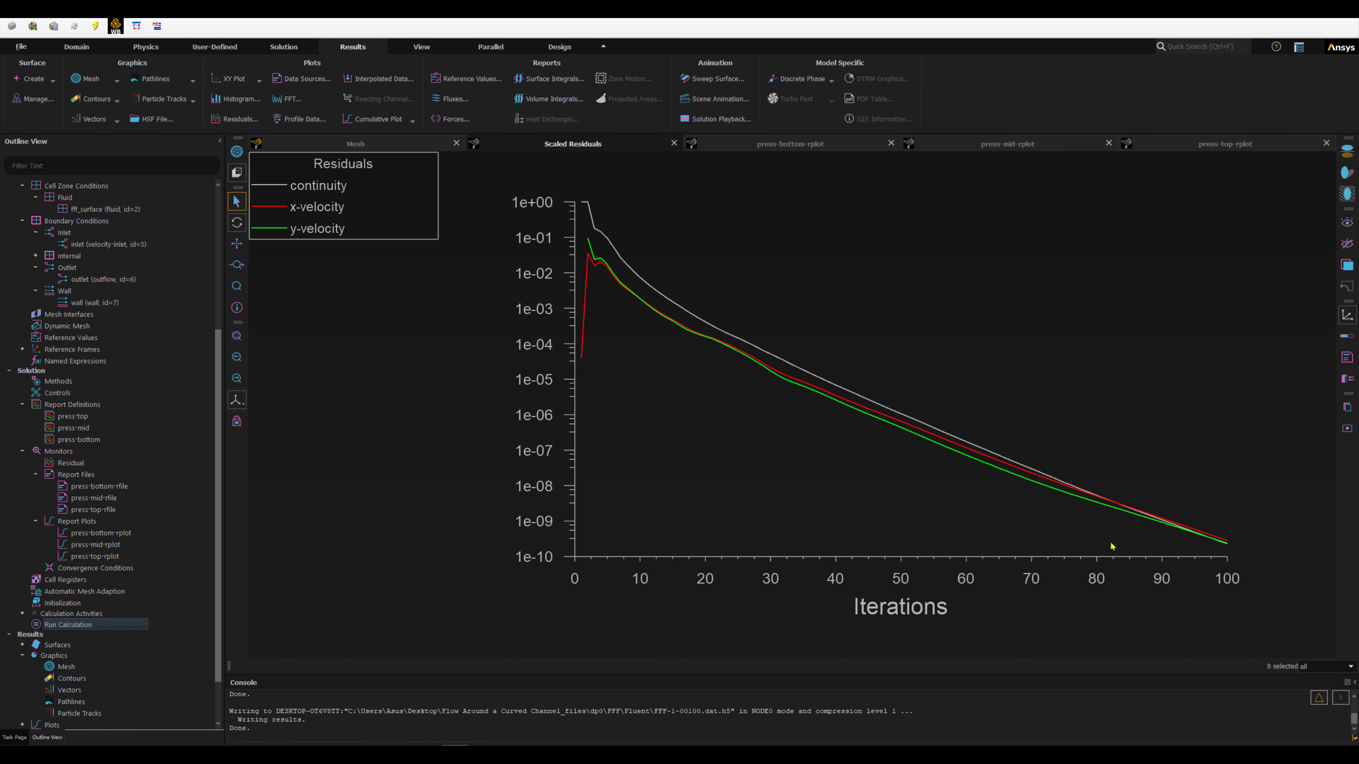
Step: Create and display a filled contour of static pressure named contour-press, moving the Contours dialog clear of the plot
double_click(71, 677)
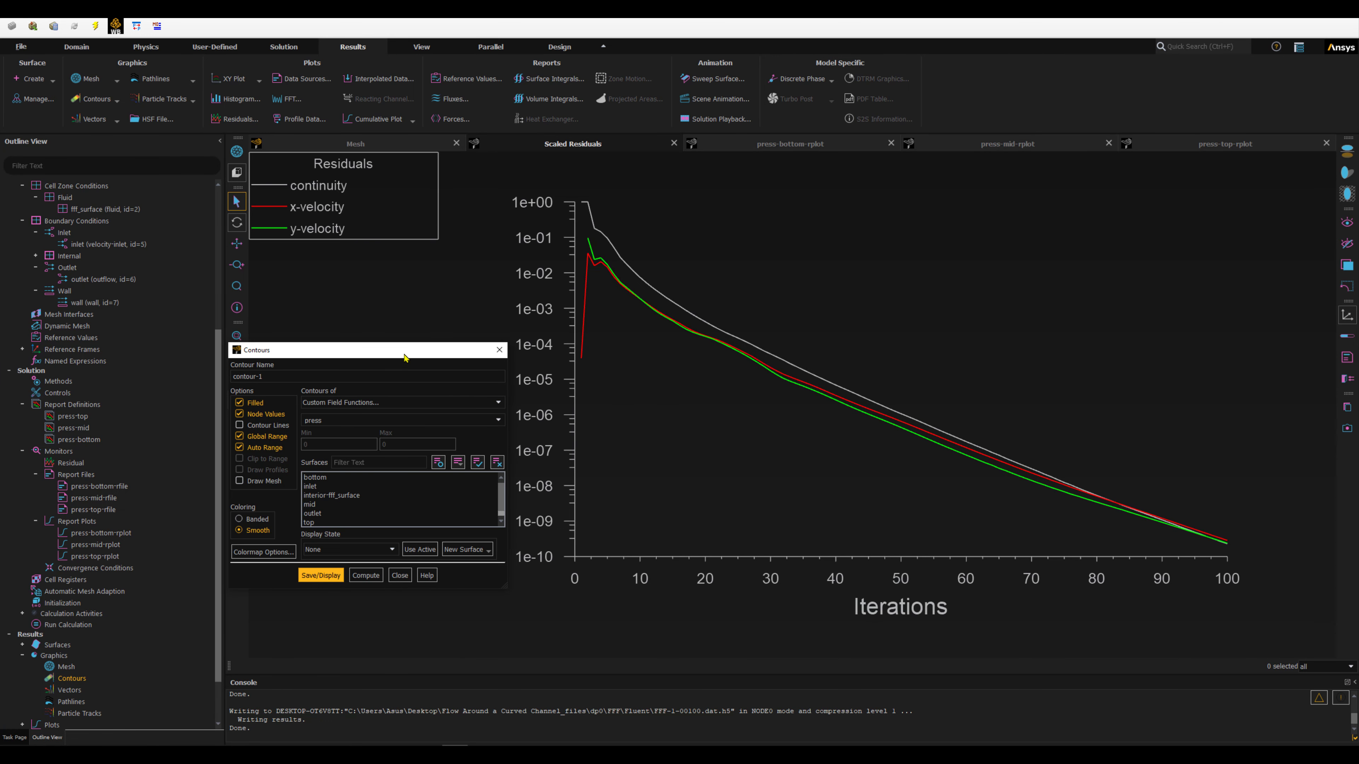
mouse_move(363, 310)
left_mouse_down()
mouse_move(299, 311)
mouse_move(342, 312)
left_mouse_up()
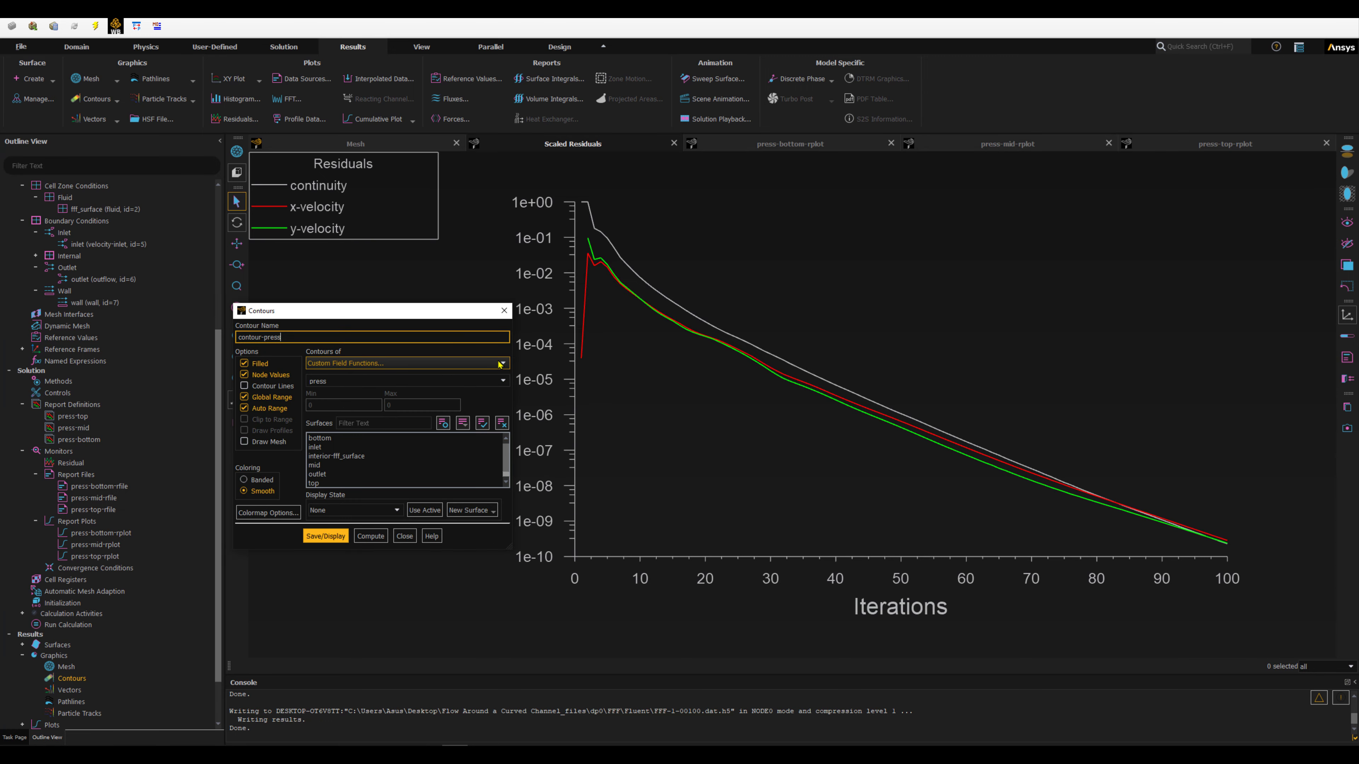
left_click(329, 381)
left_click(329, 385)
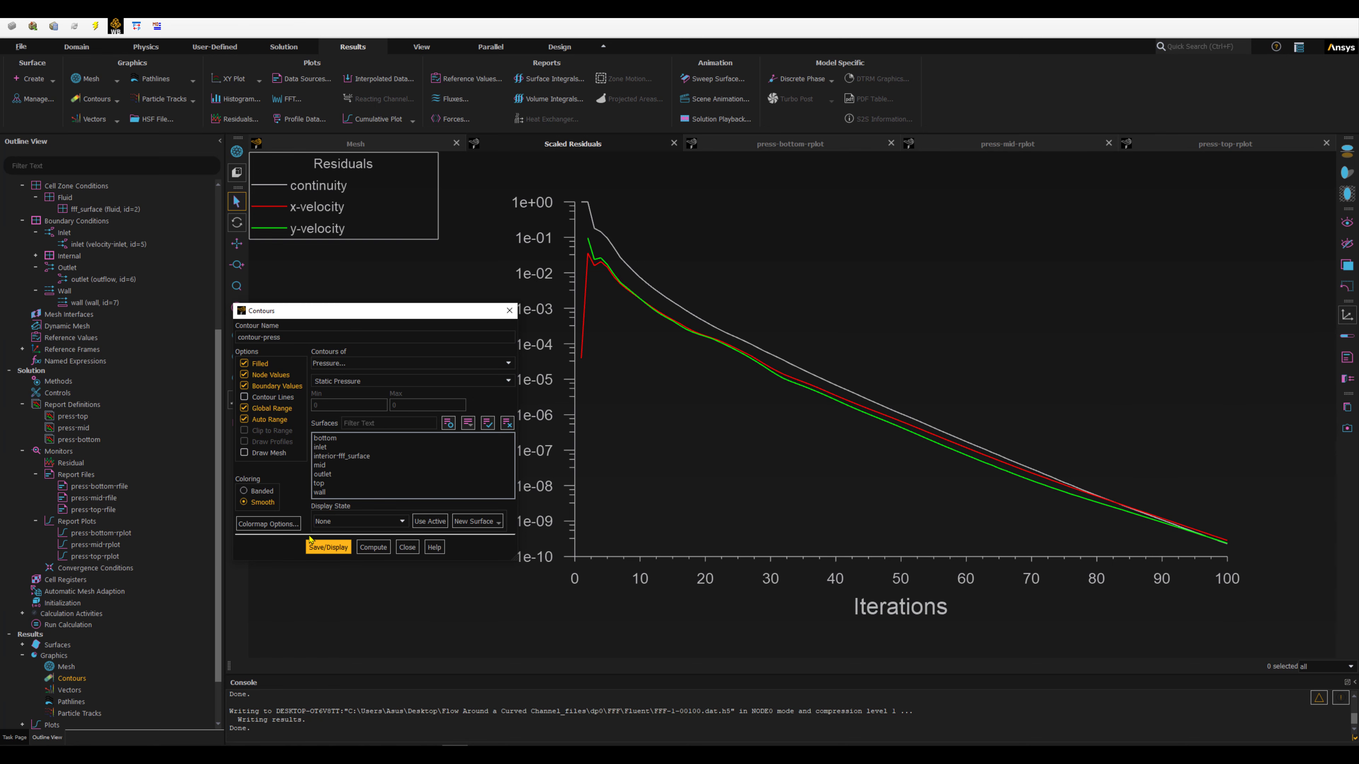
left_click(320, 545)
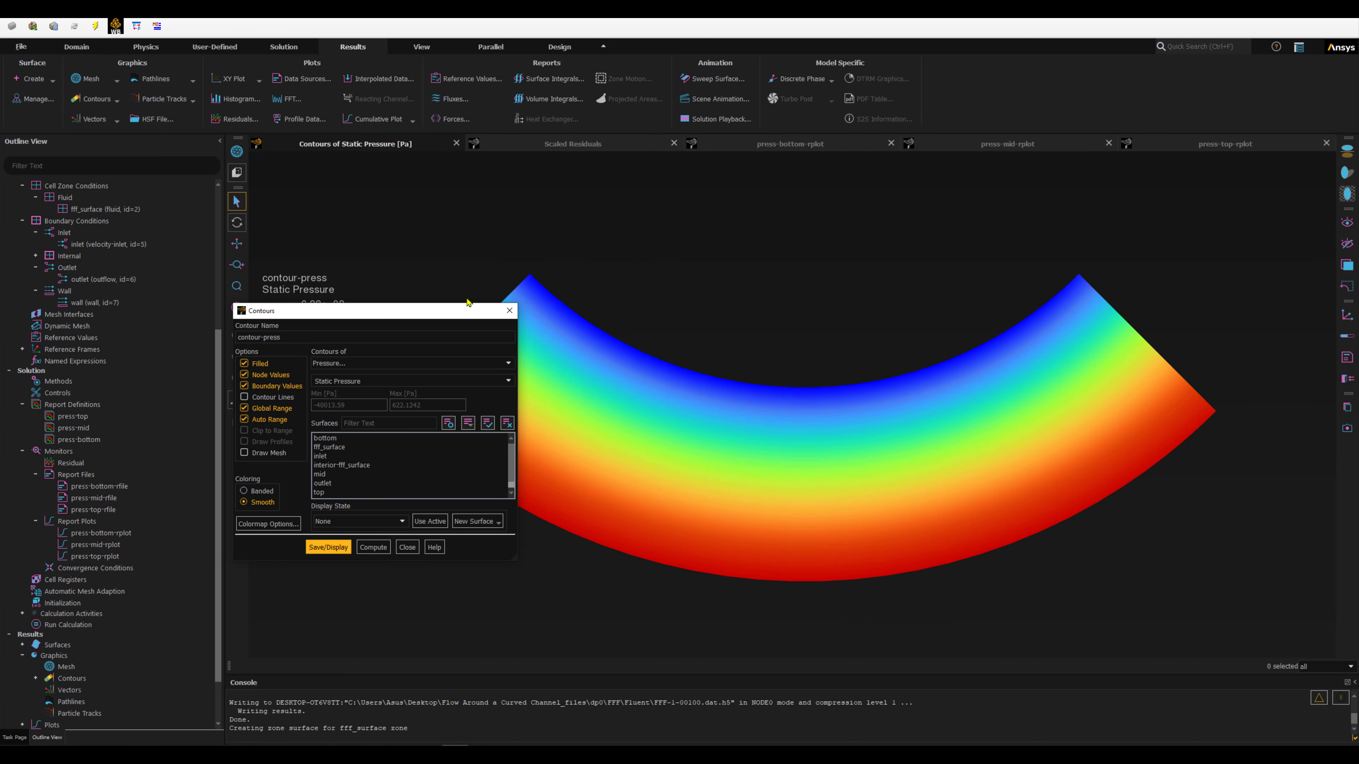
left_click_drag(427, 313, 1193, 560)
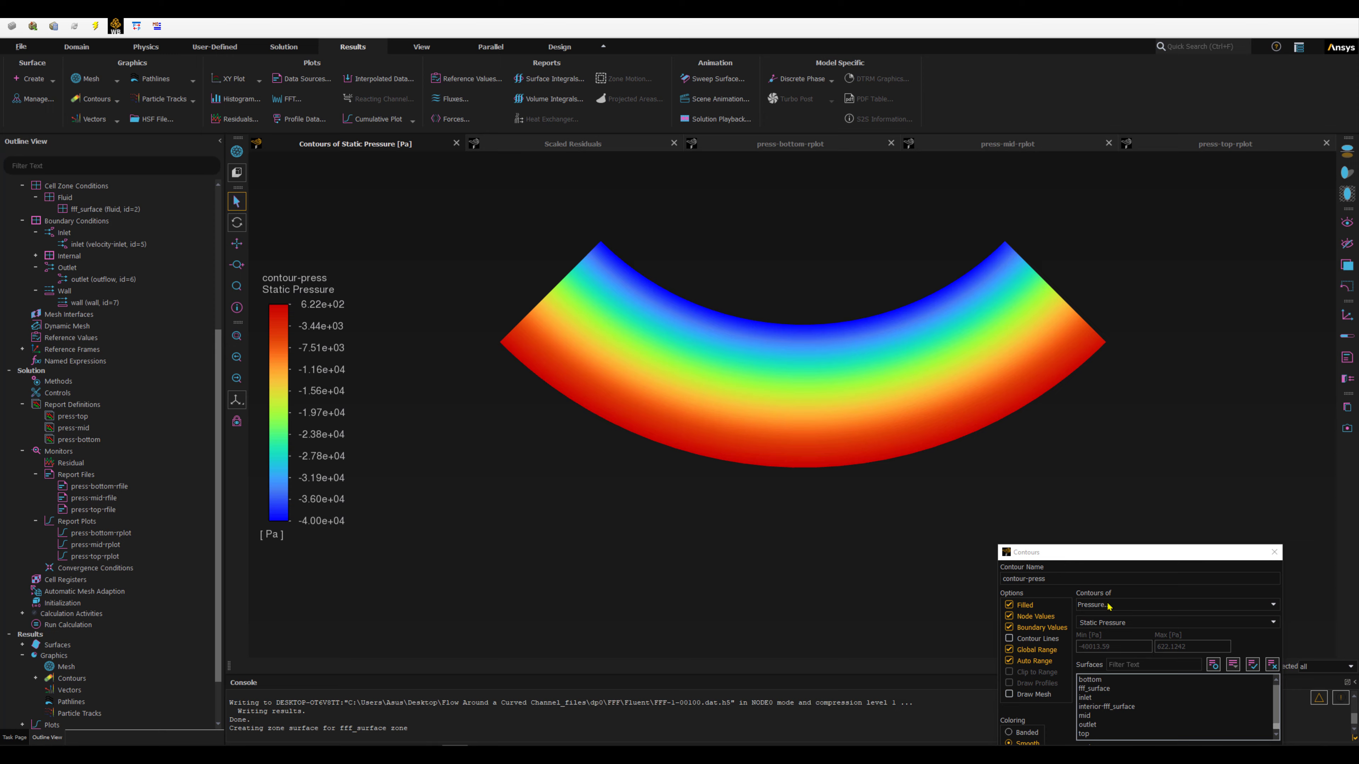
Step: Switch contour-press to the custom field function press, redisplay it clear of the dialog, and probe a value near the channel's middle
left_click(1109, 607)
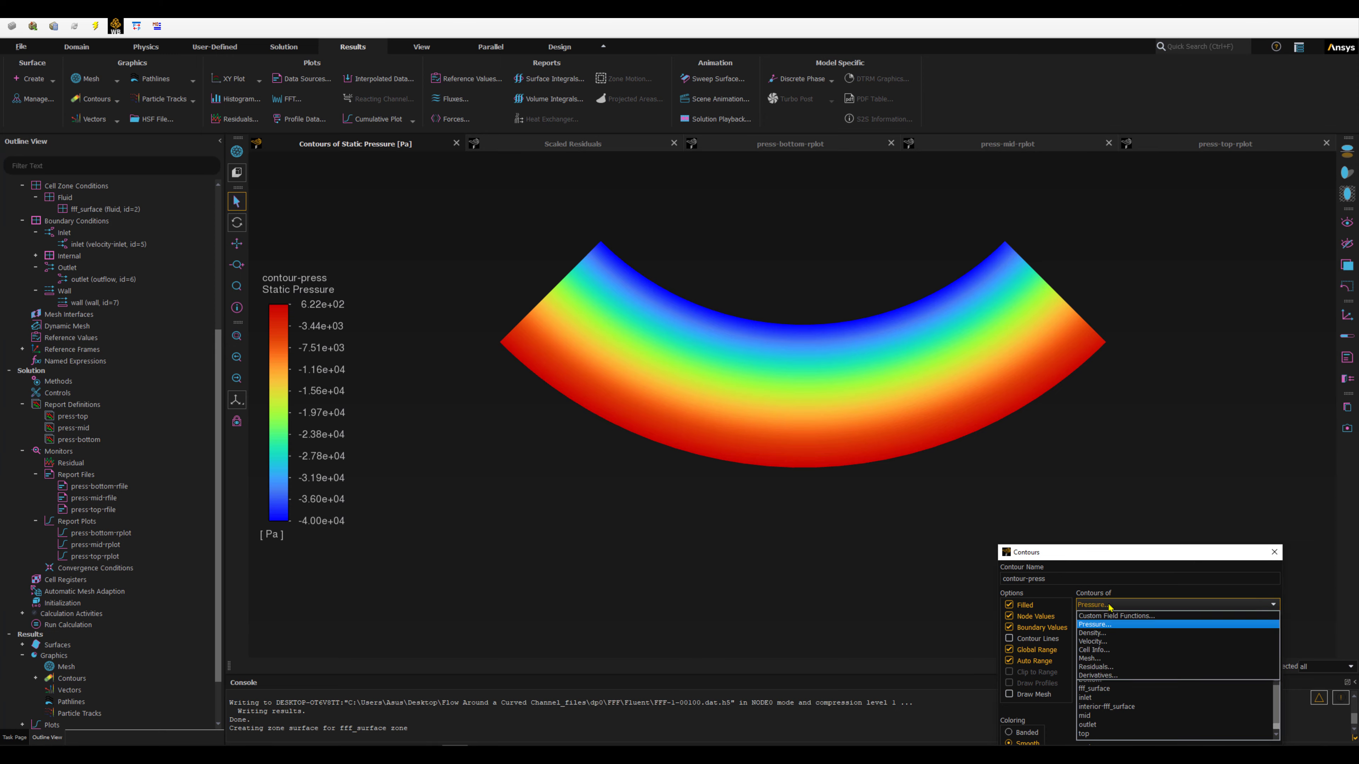
left_click(1124, 617)
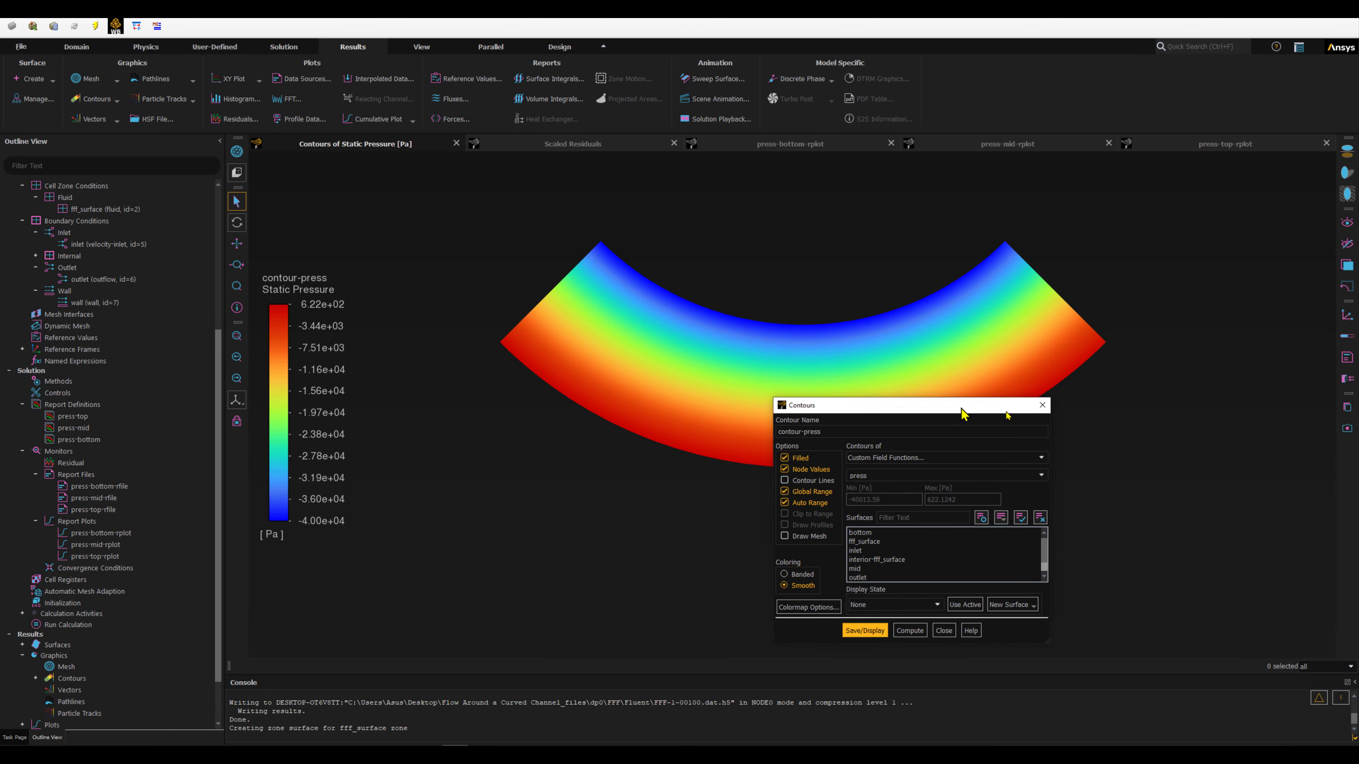
left_click_drag(956, 410, 1189, 425)
left_click(1091, 644)
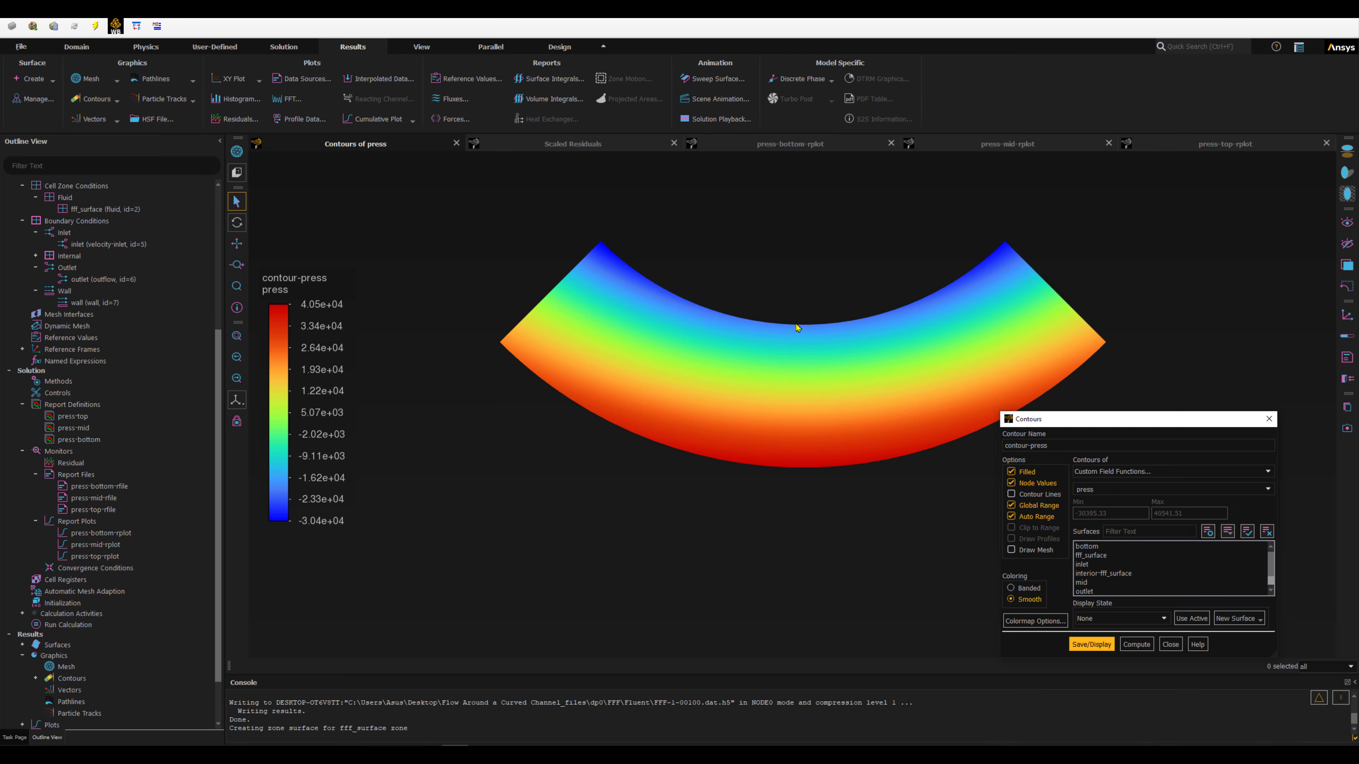
left_click(801, 371)
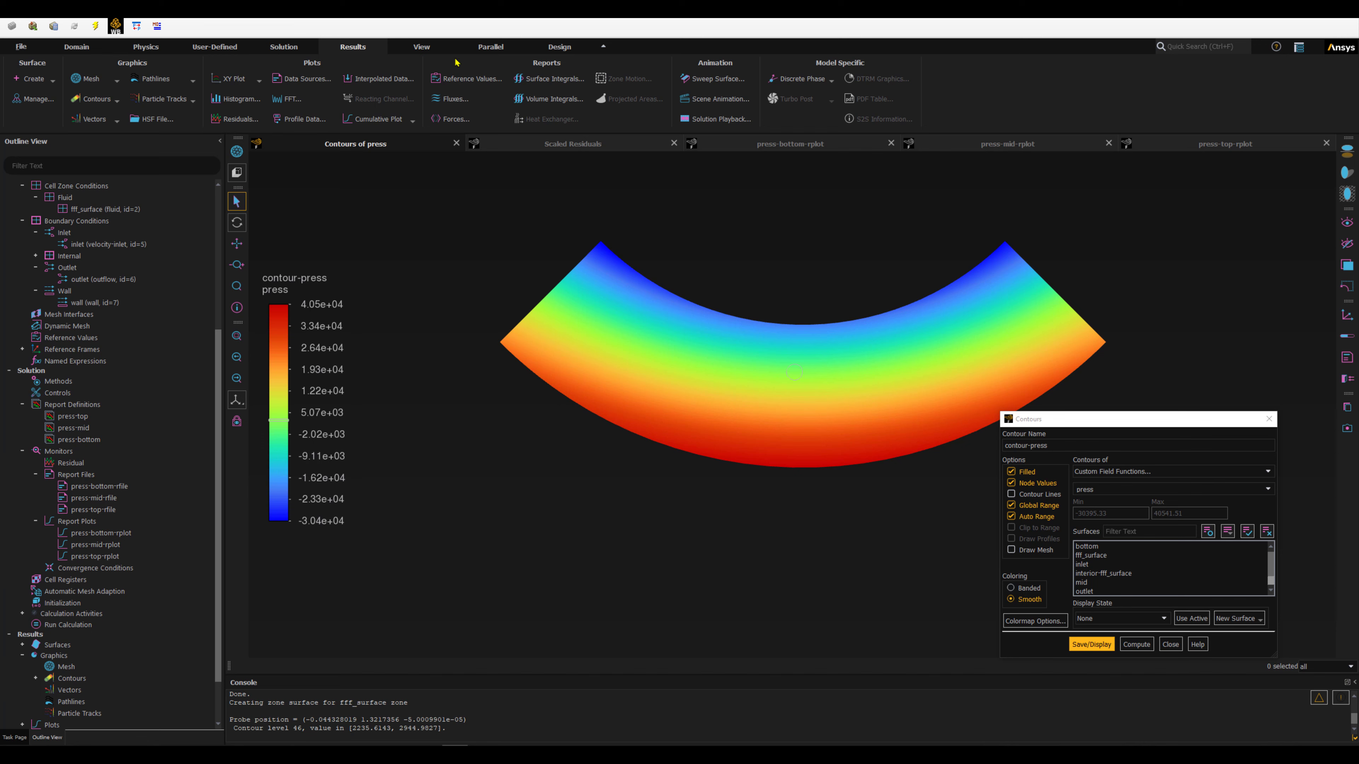
Step: Overlay the mesh on contour-press with interior-fff_surface excluded, showing the channel outline and the probe points
left_click(1010, 550)
left_click(344, 507)
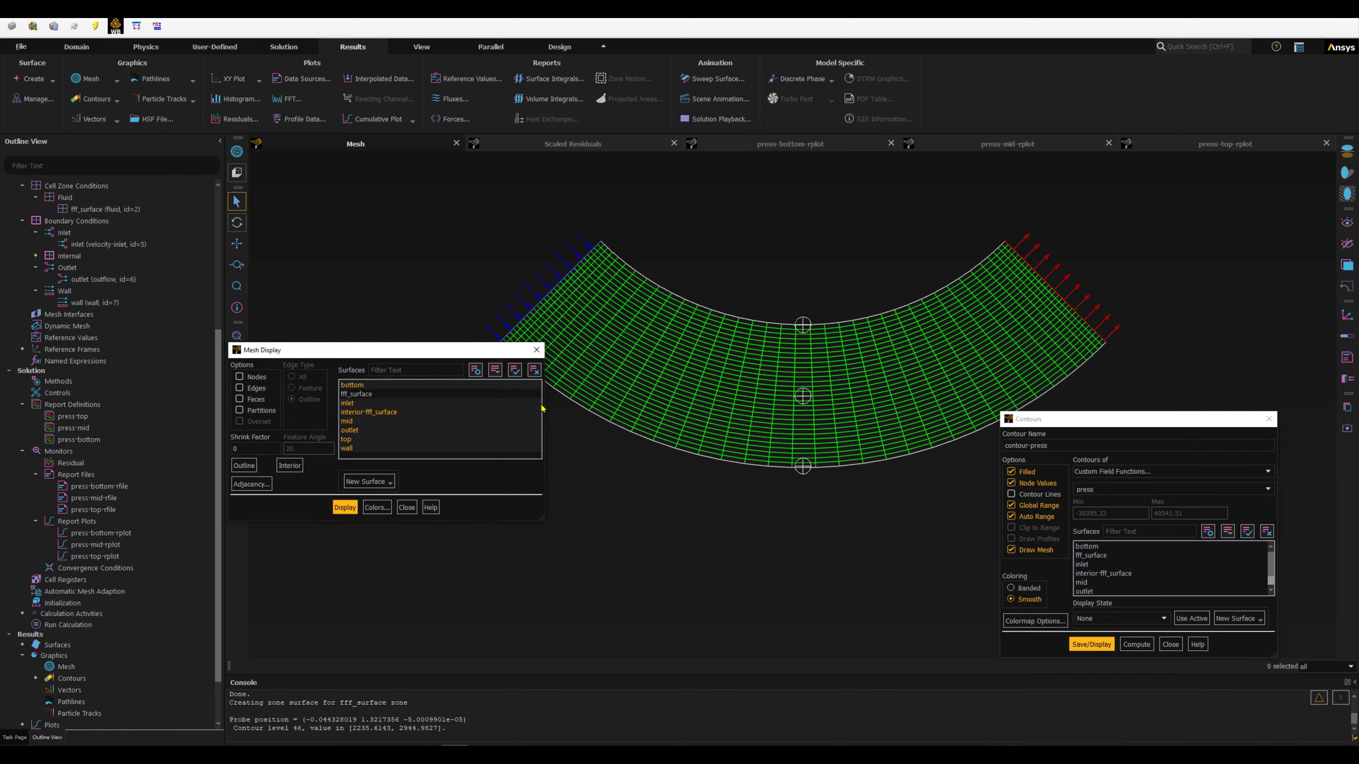
left_click(369, 411)
left_click(354, 506)
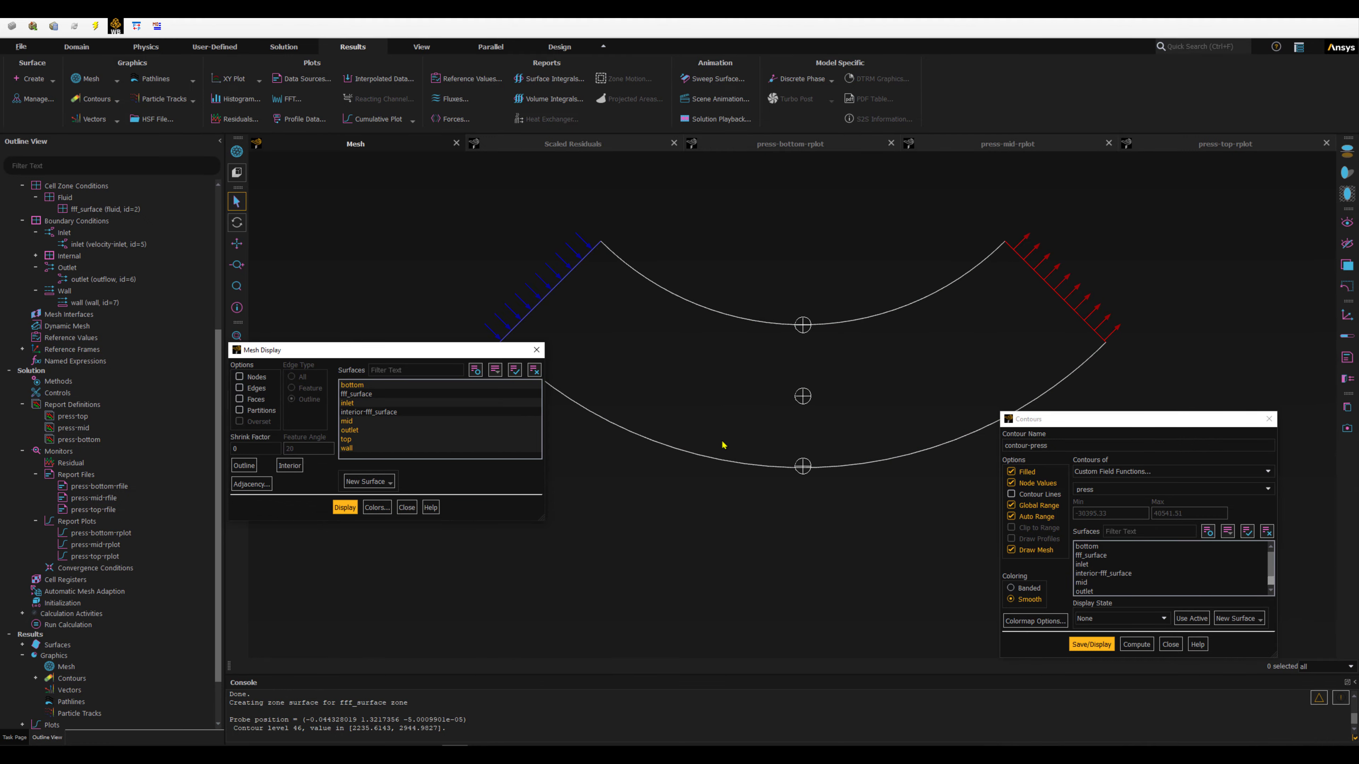
left_click(1091, 644)
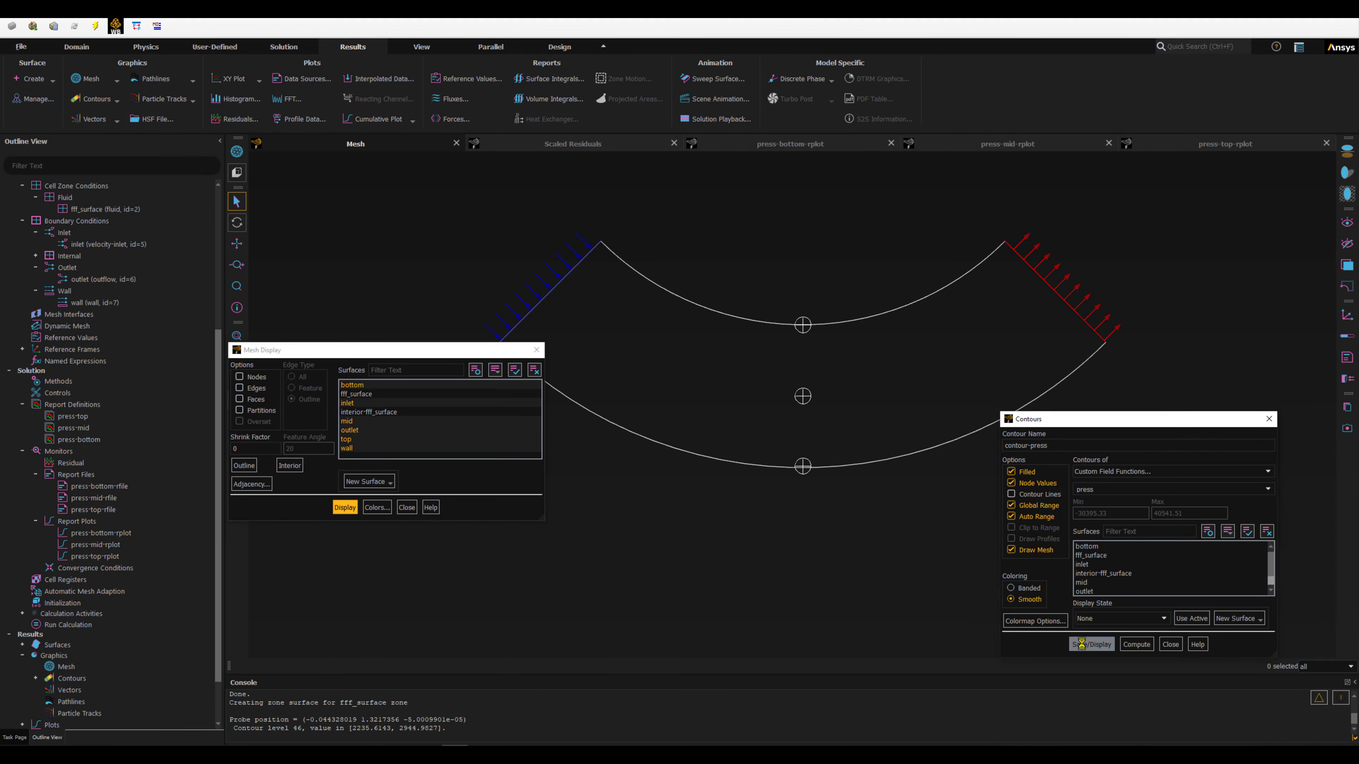
left_click(406, 506)
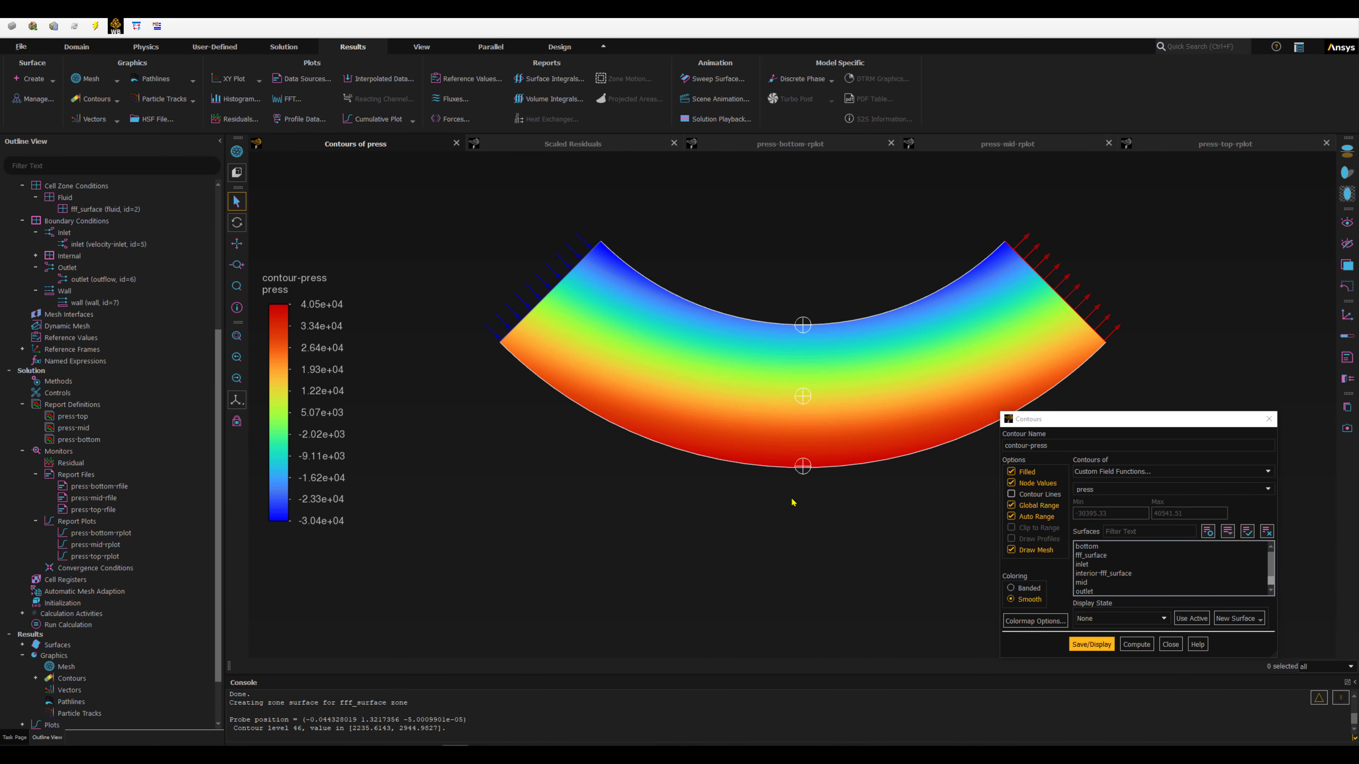
Step: Probe the contour at the bottom, mid and top points, compare with the analytical pressures in the image, and close the Contours dialog
left_click(800, 468)
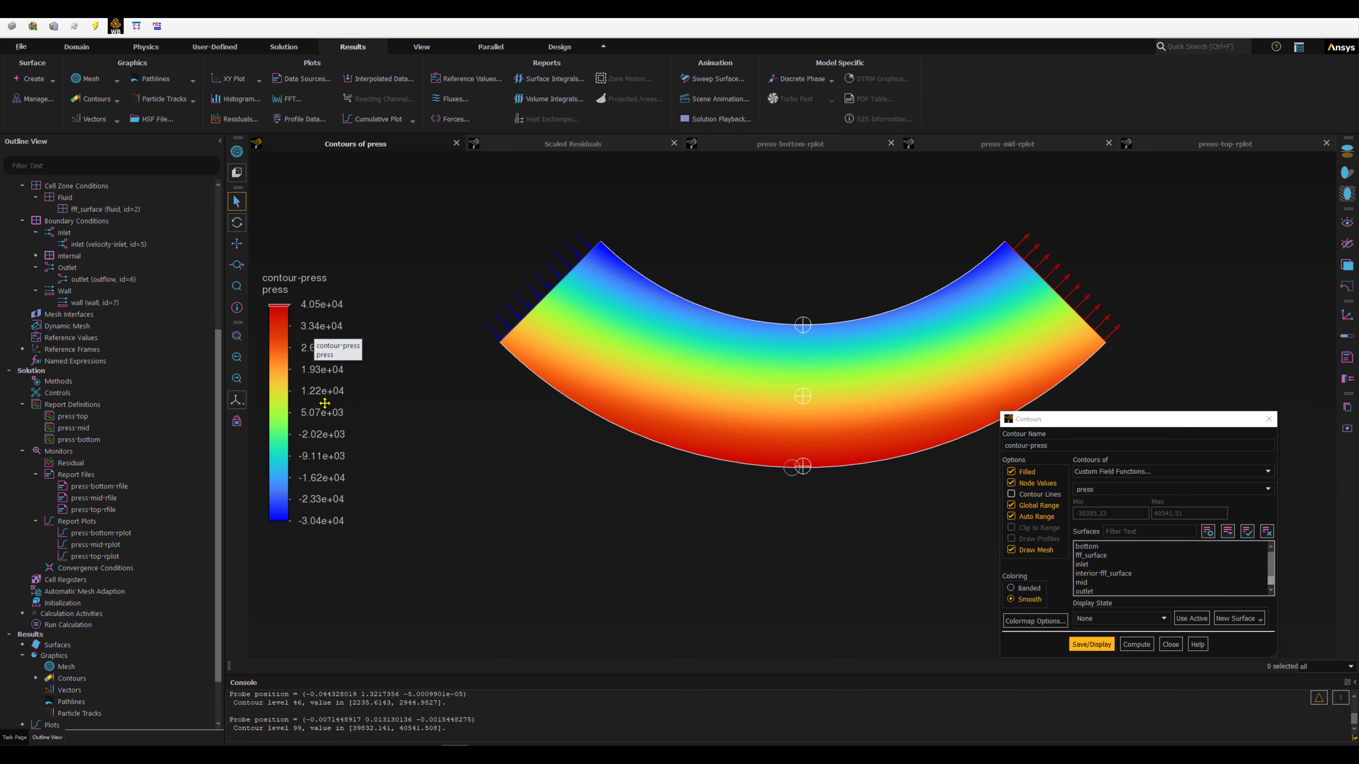
right_click(804, 399)
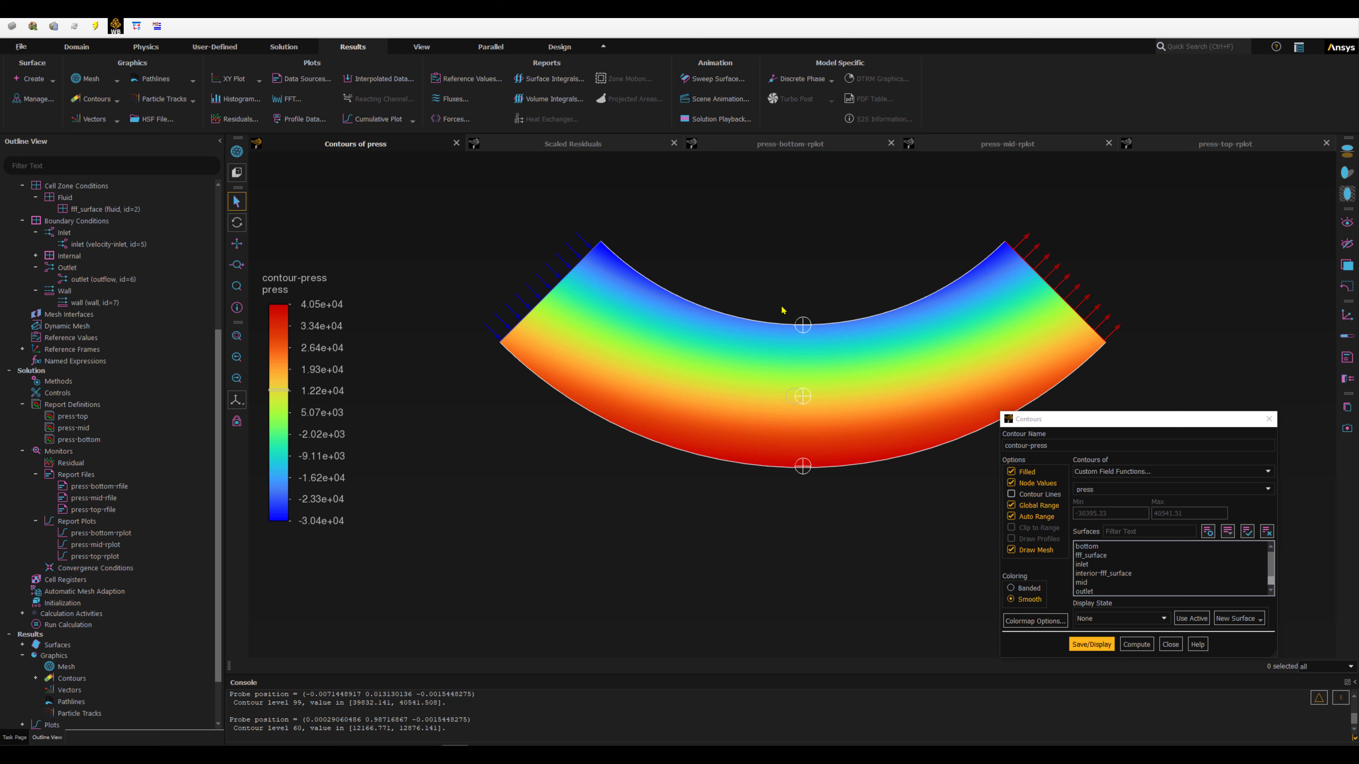
left_click(803, 326)
left_click(403, 754)
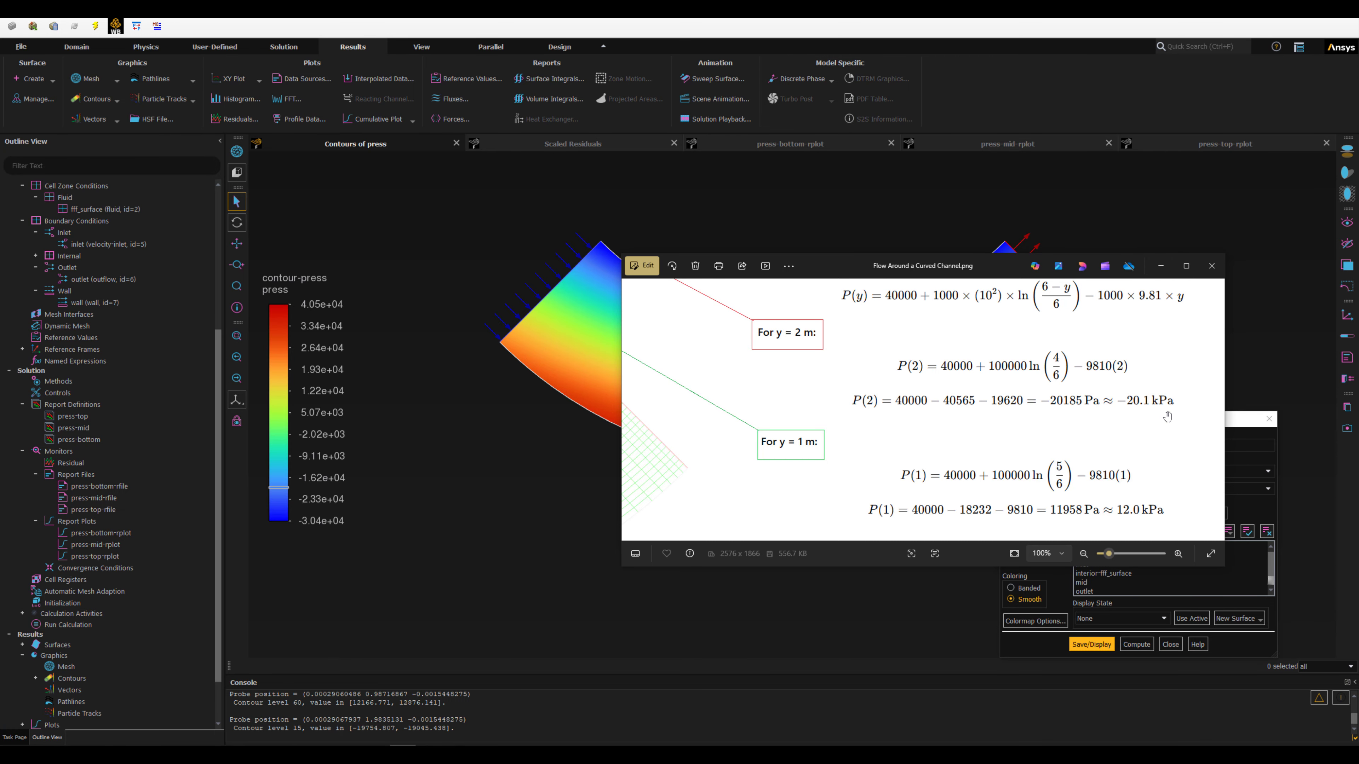
left_click(1160, 266)
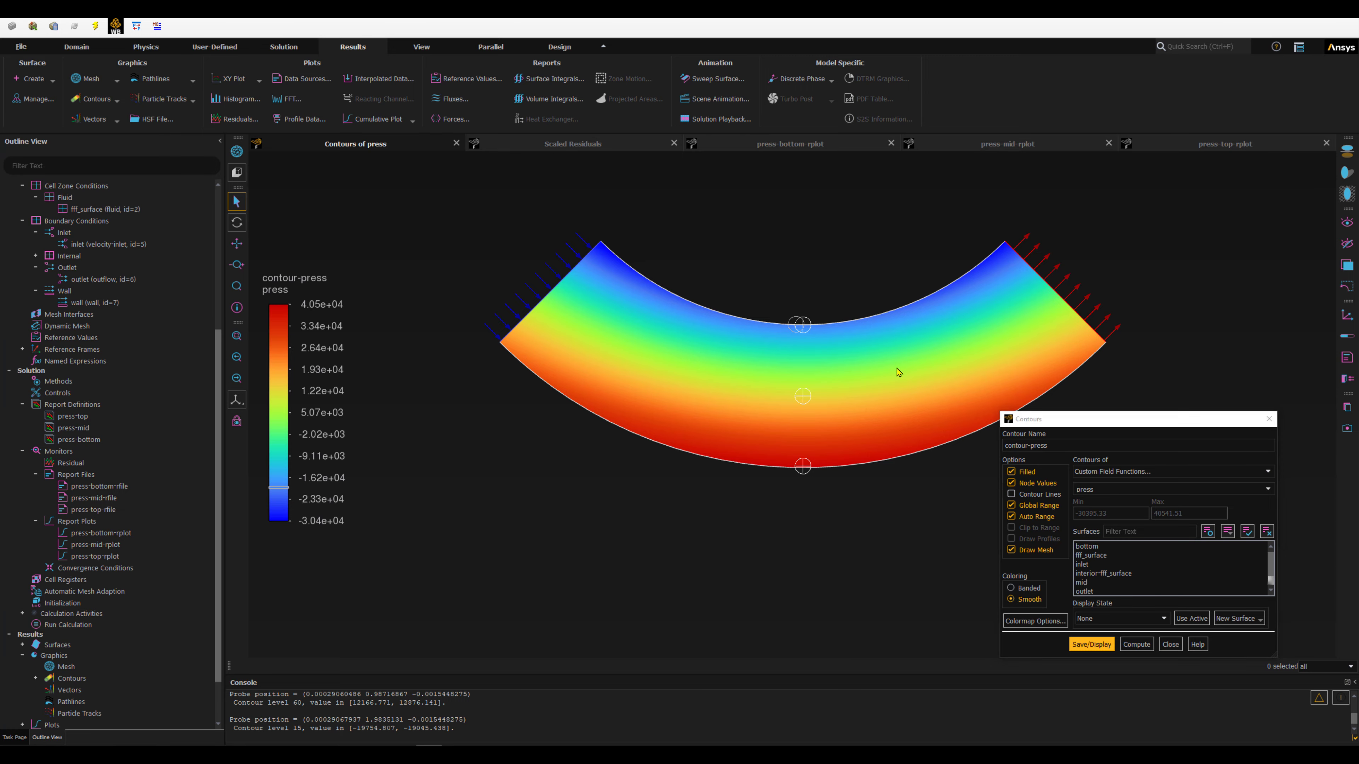
left_click(1170, 644)
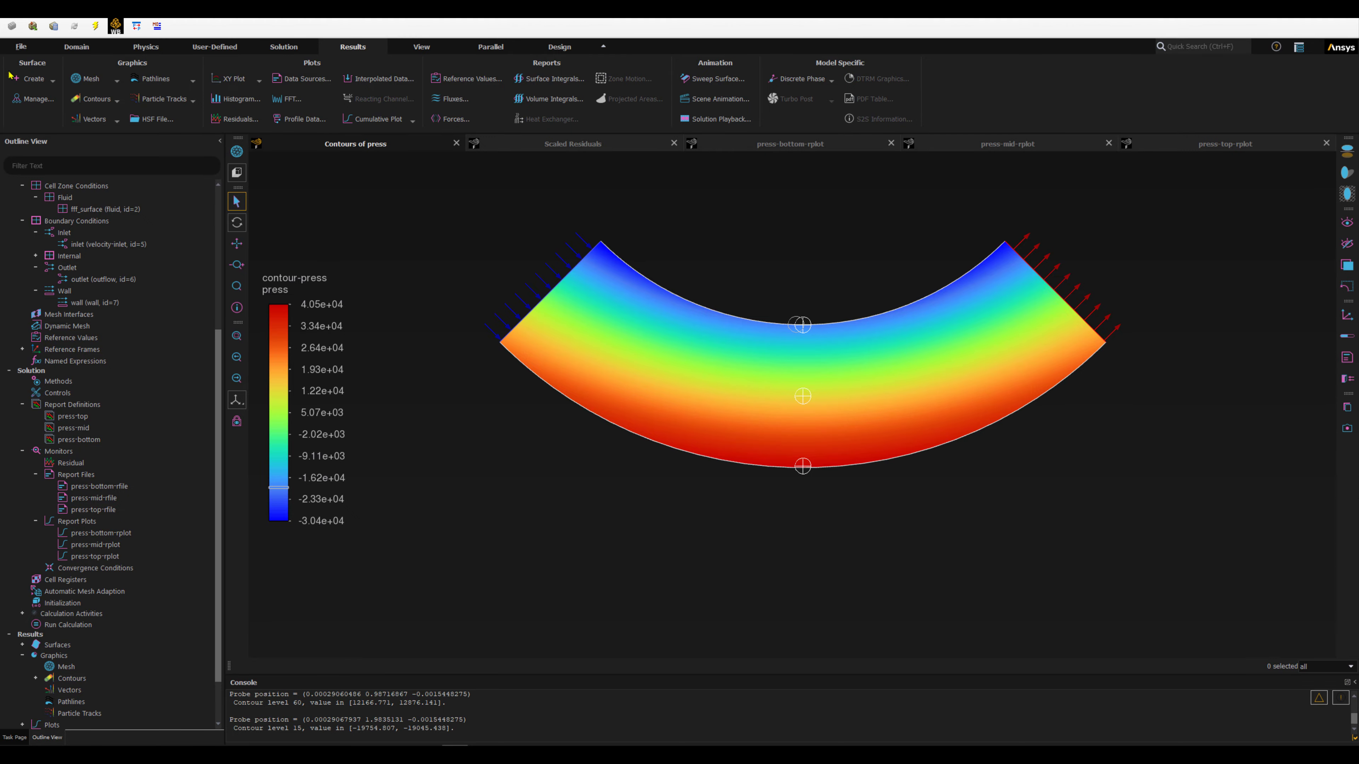
Step: Create a line surface named centerline from (0, 0) to (0, 2) m
left_click(48, 81)
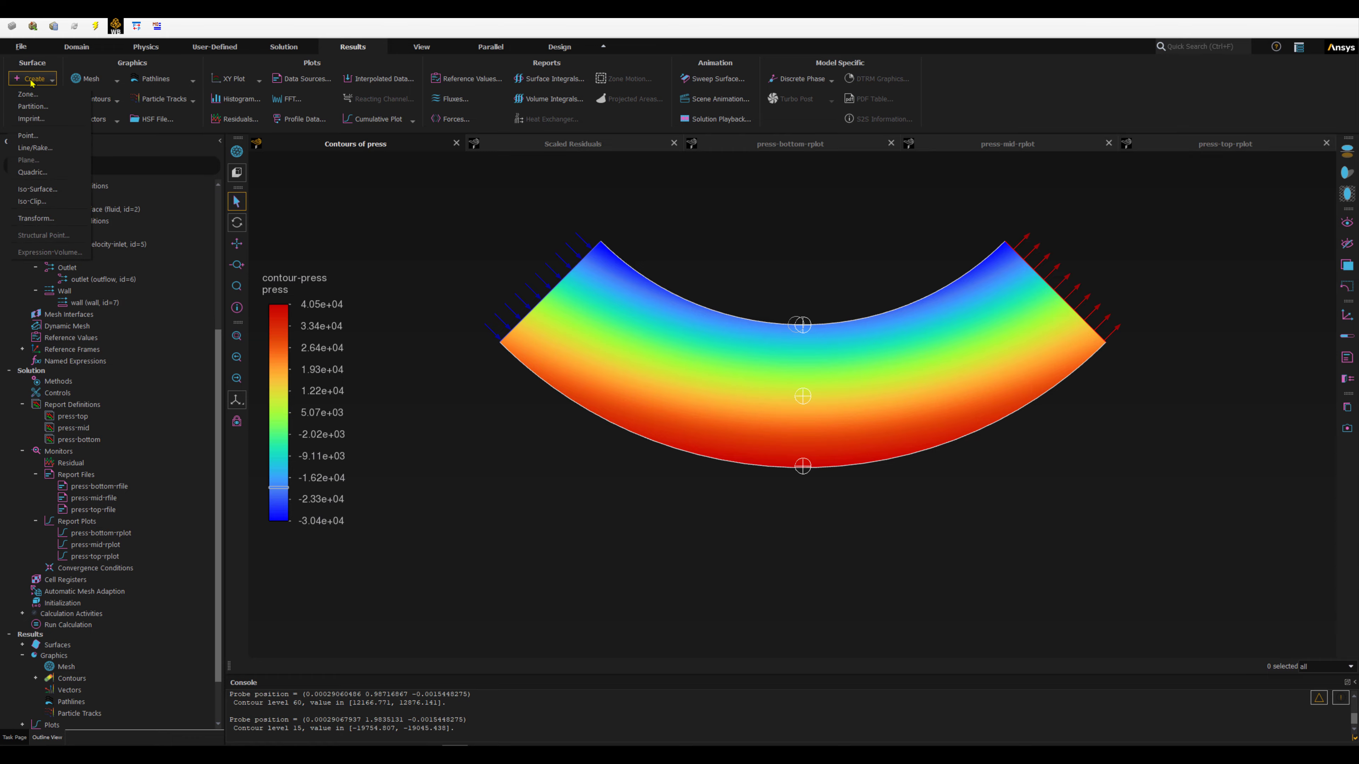
left_click(36, 149)
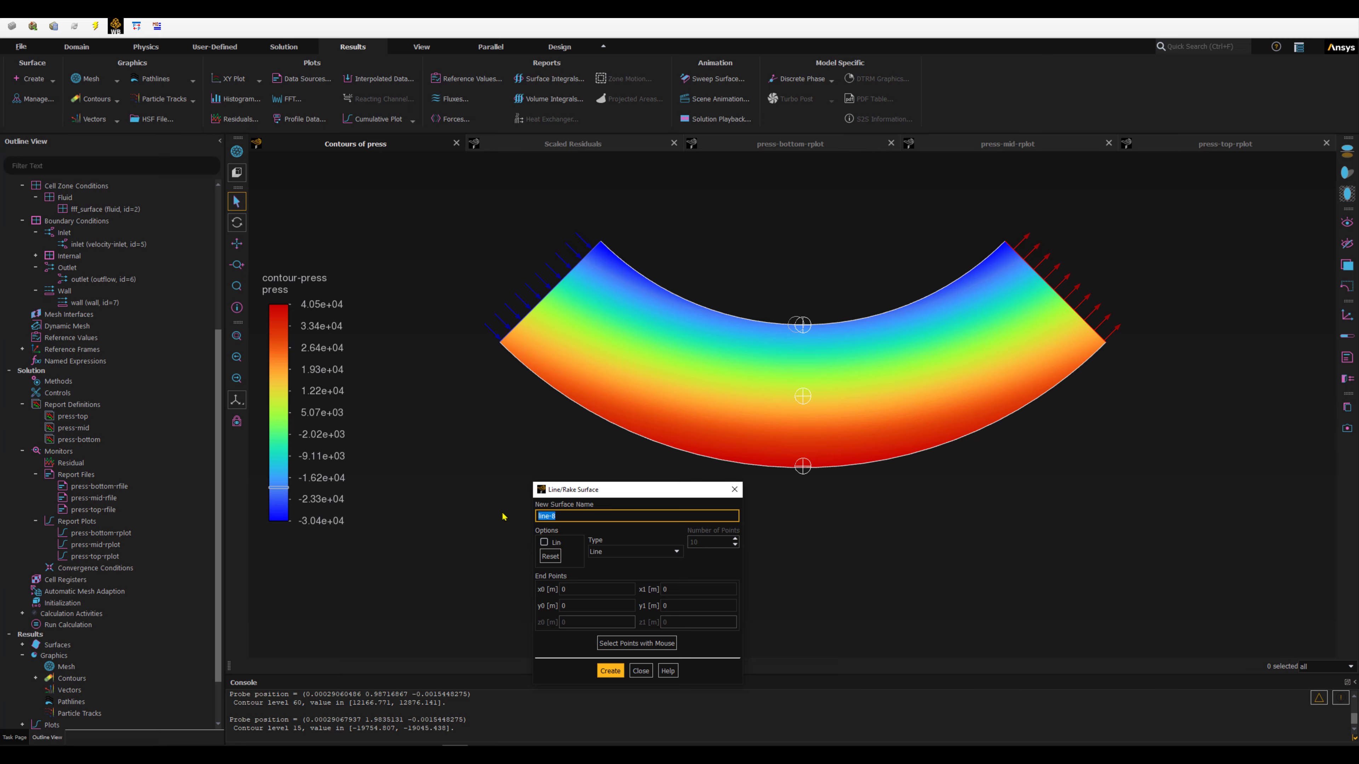
type("centerline")
left_click(667, 590)
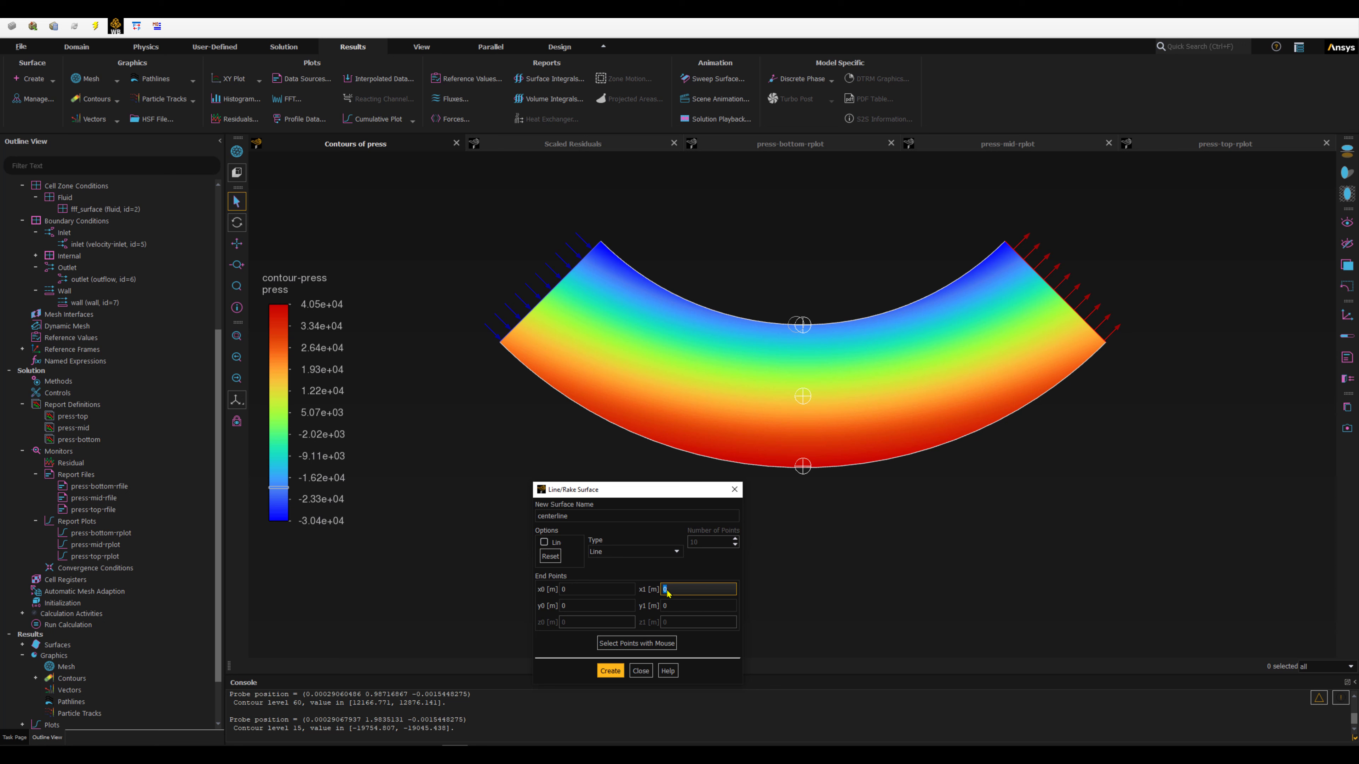
left_click(675, 606)
type("2")
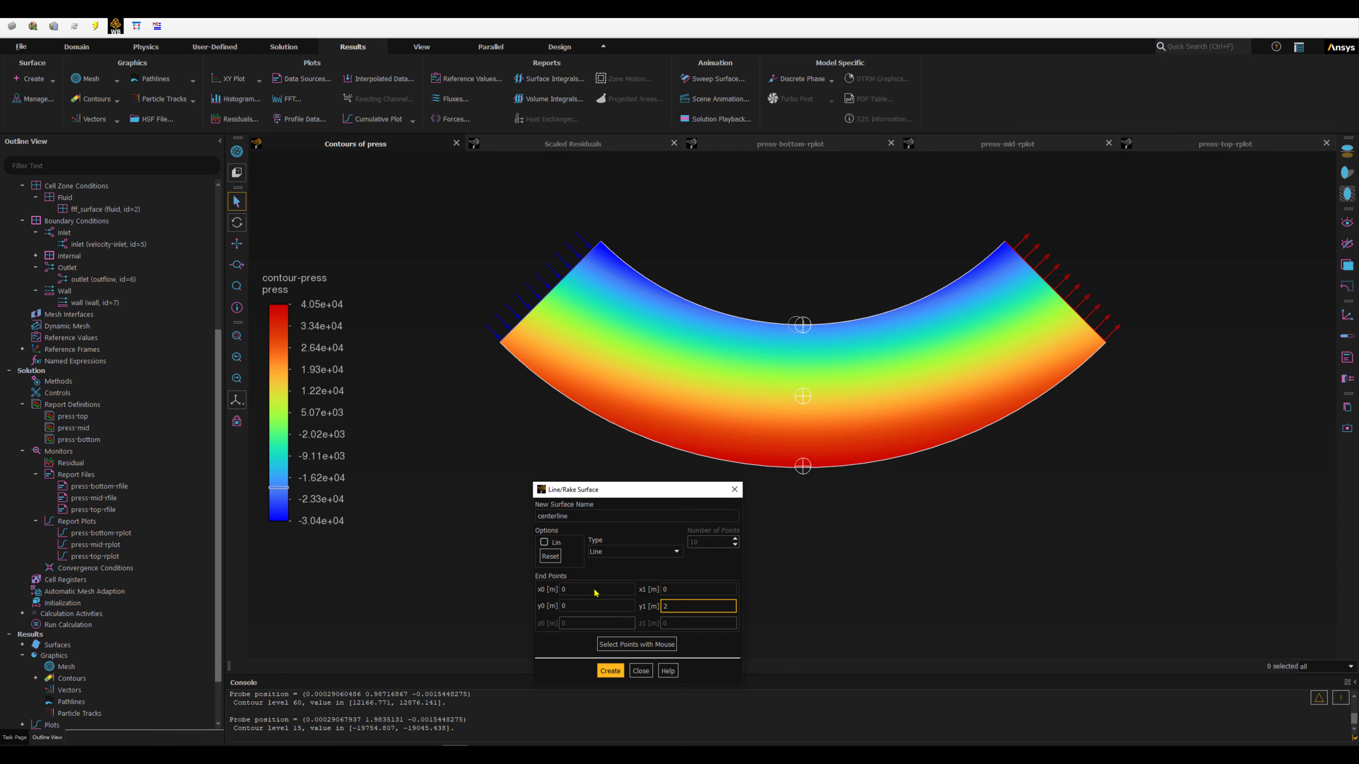
left_click(597, 671)
Step: Add the centerline surface to the mesh display and redraw it
left_click(236, 152)
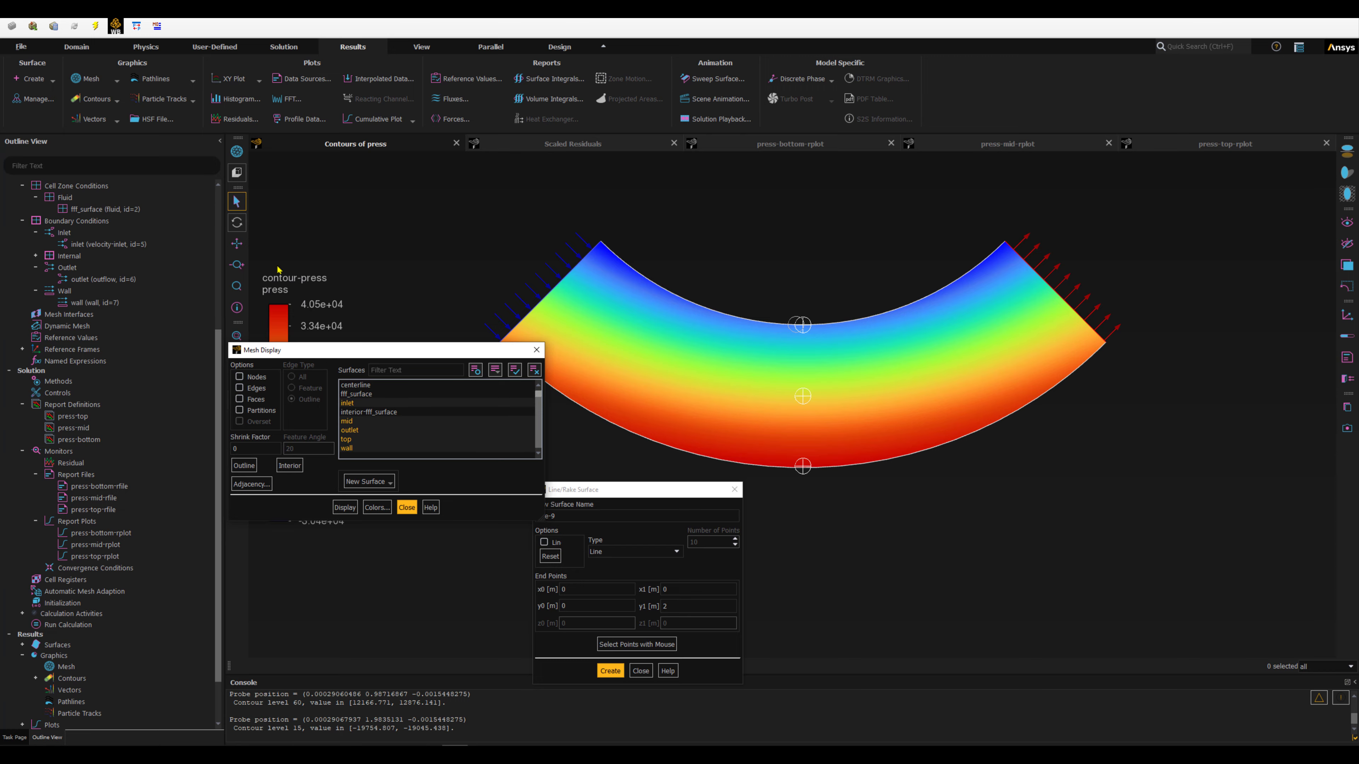
left_click(351, 386)
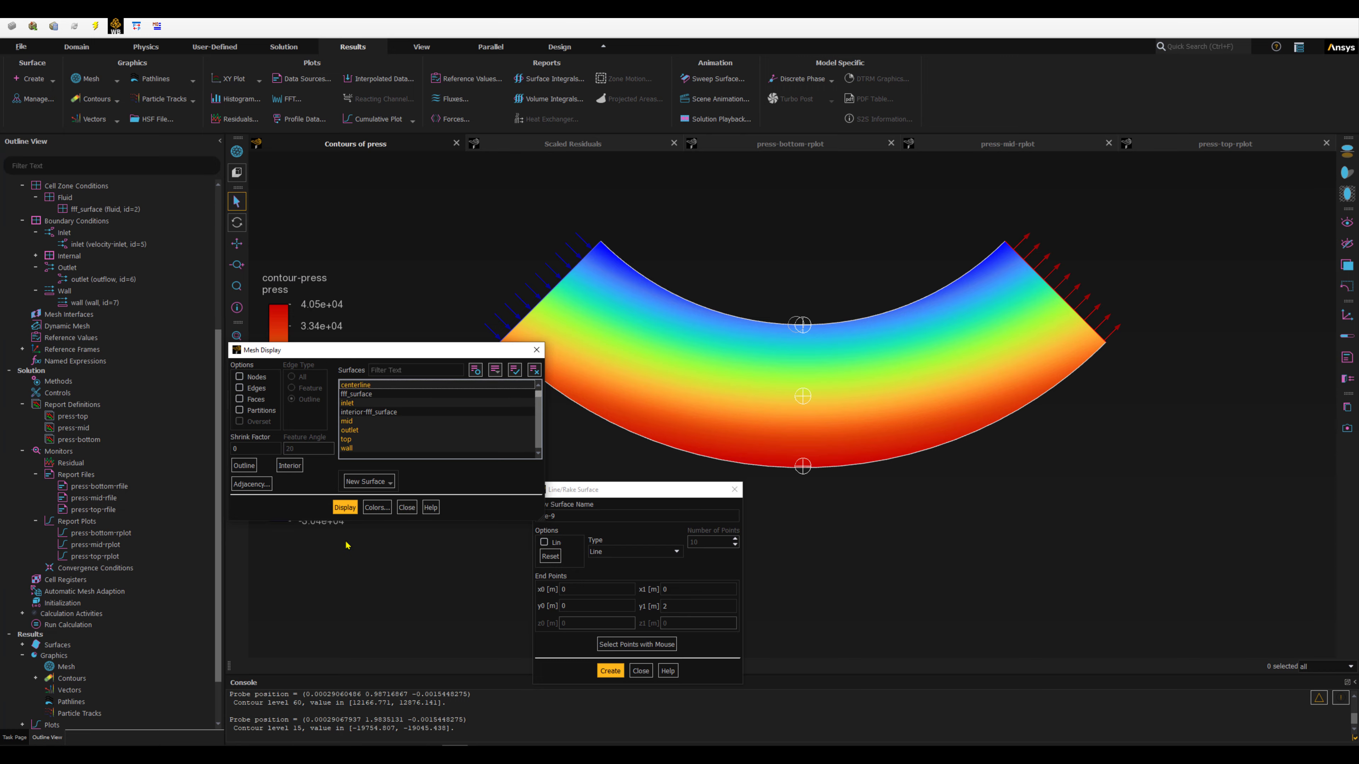
left_click(343, 507)
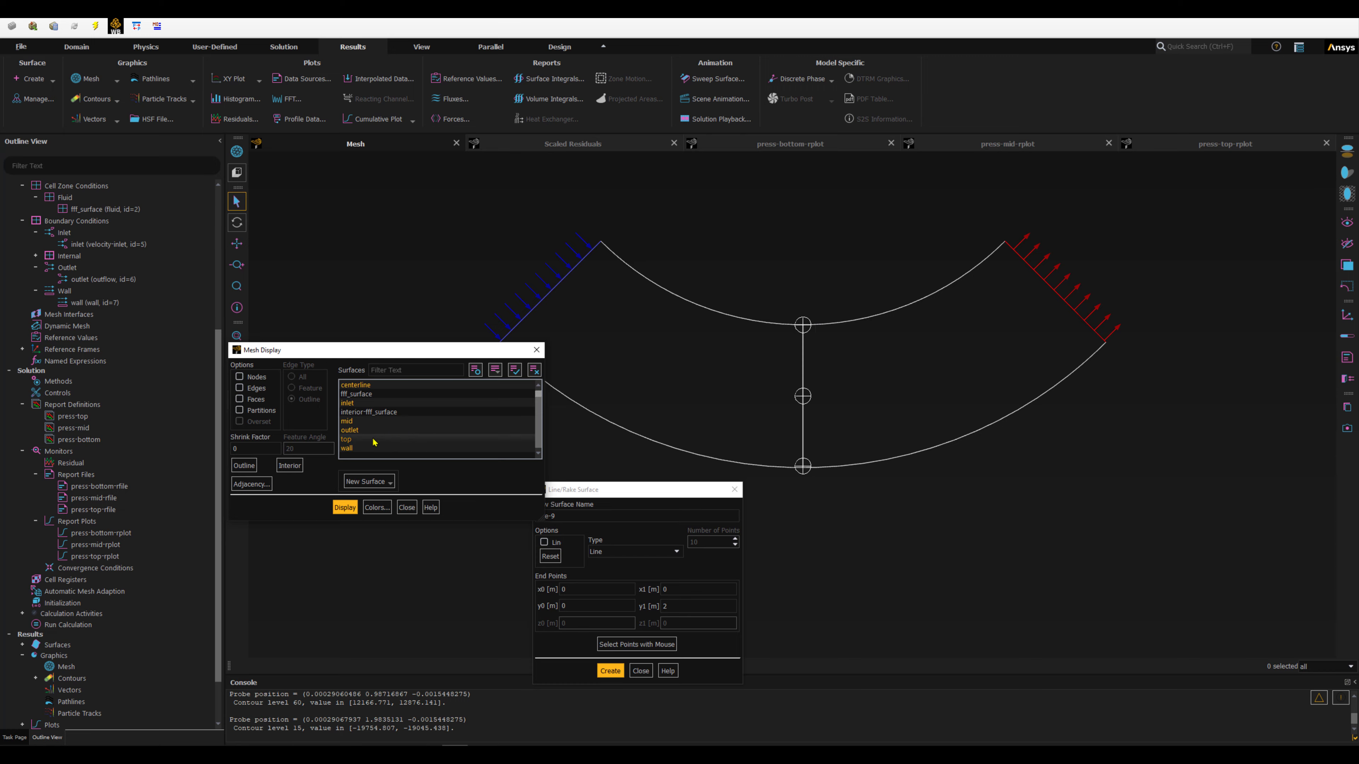
Step: Remove the top, mid and bottom points from the mesh display, keeping the inlet, and close the open dialogs
left_click(347, 439)
left_click(346, 421)
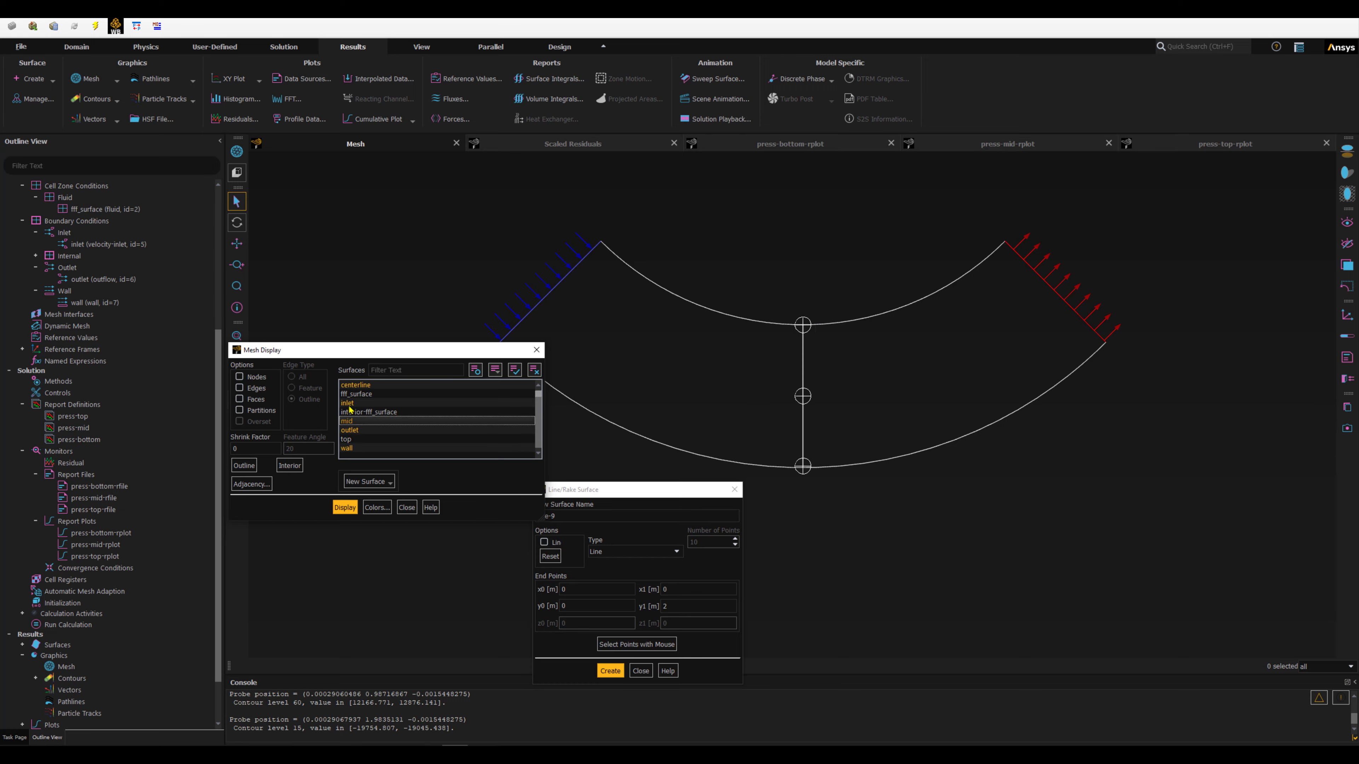
left_click(347, 403)
left_click(345, 507)
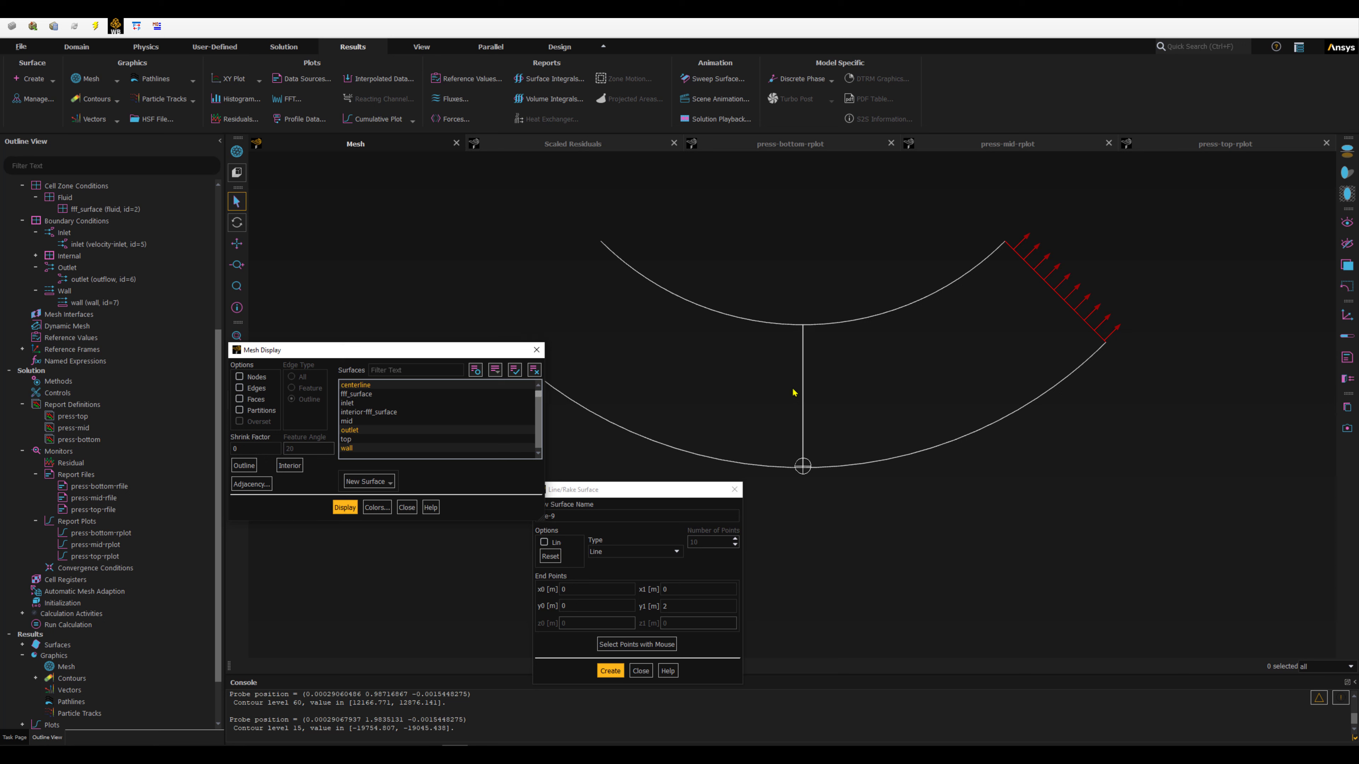
left_click(347, 403)
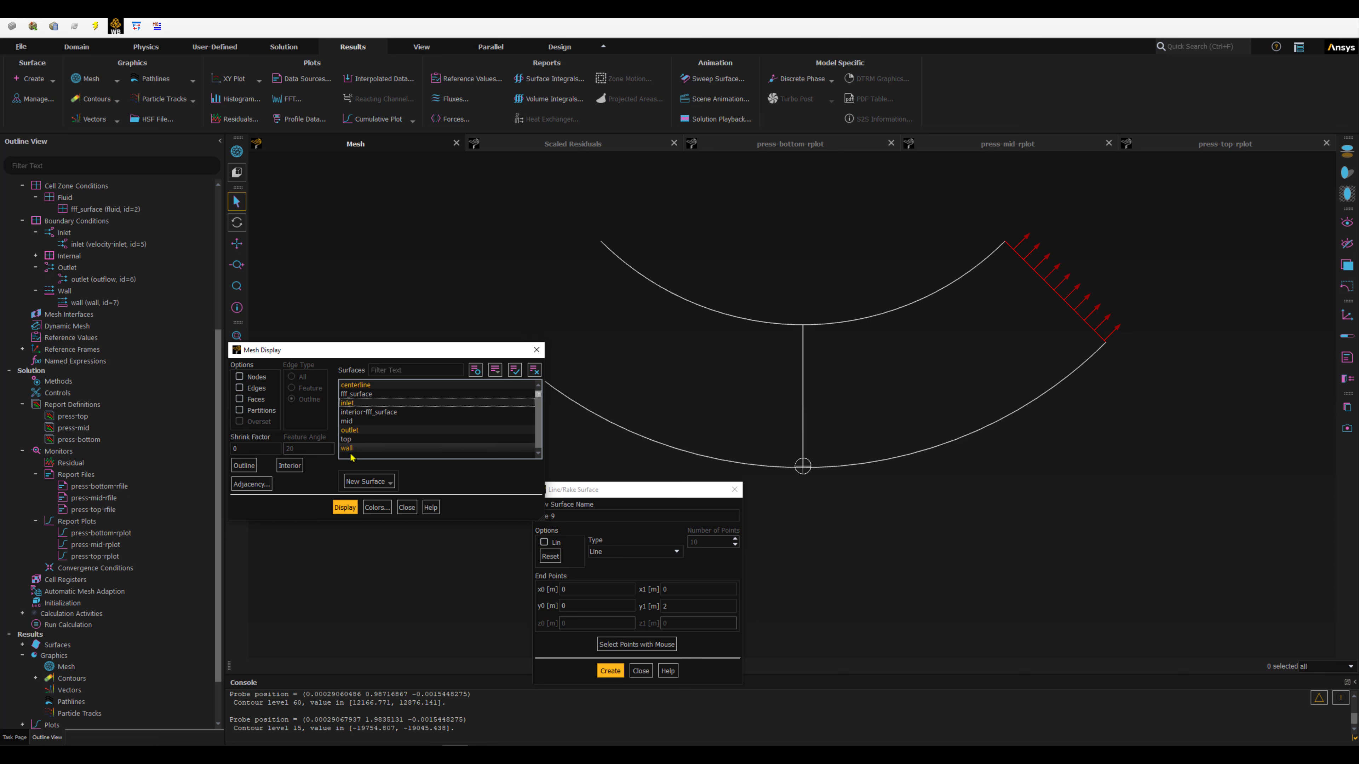
left_click(345, 509)
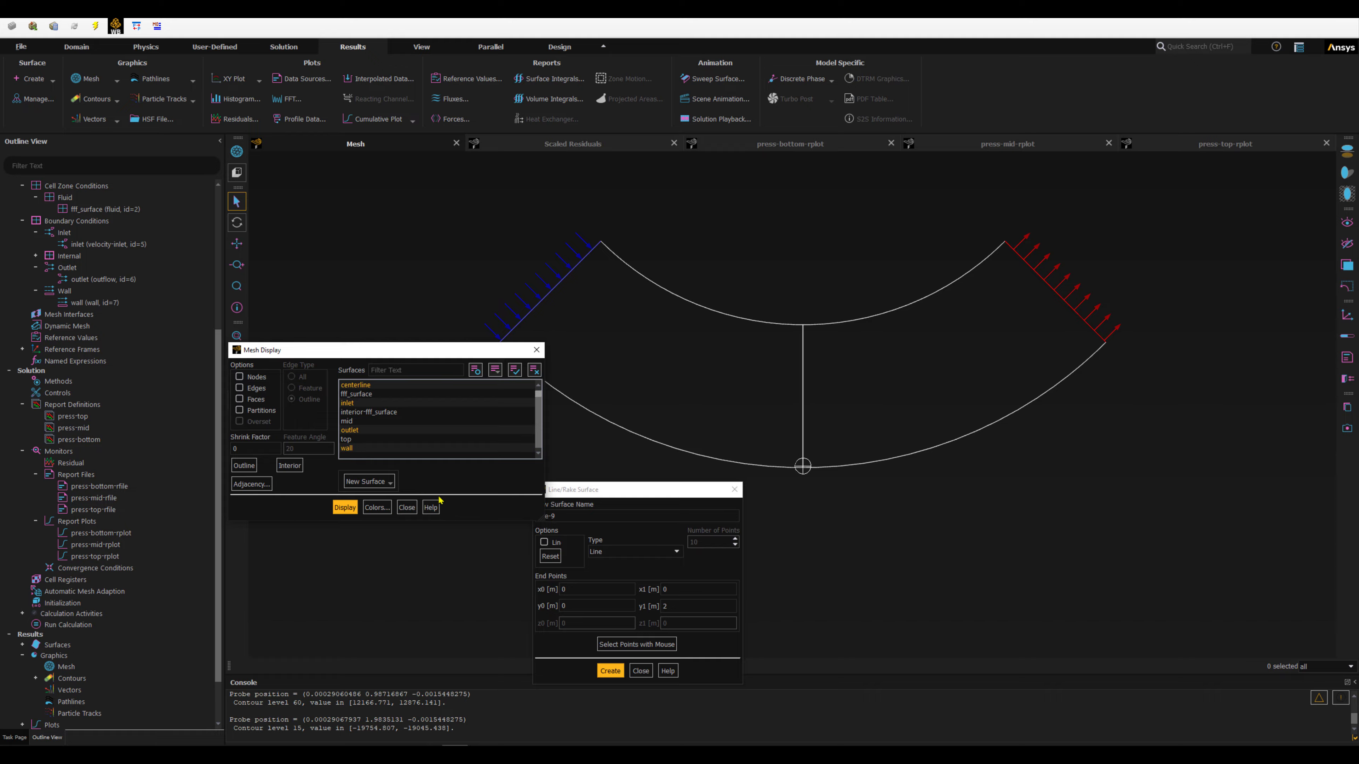
scroll(398, 437, "up", 1)
left_click(787, 485)
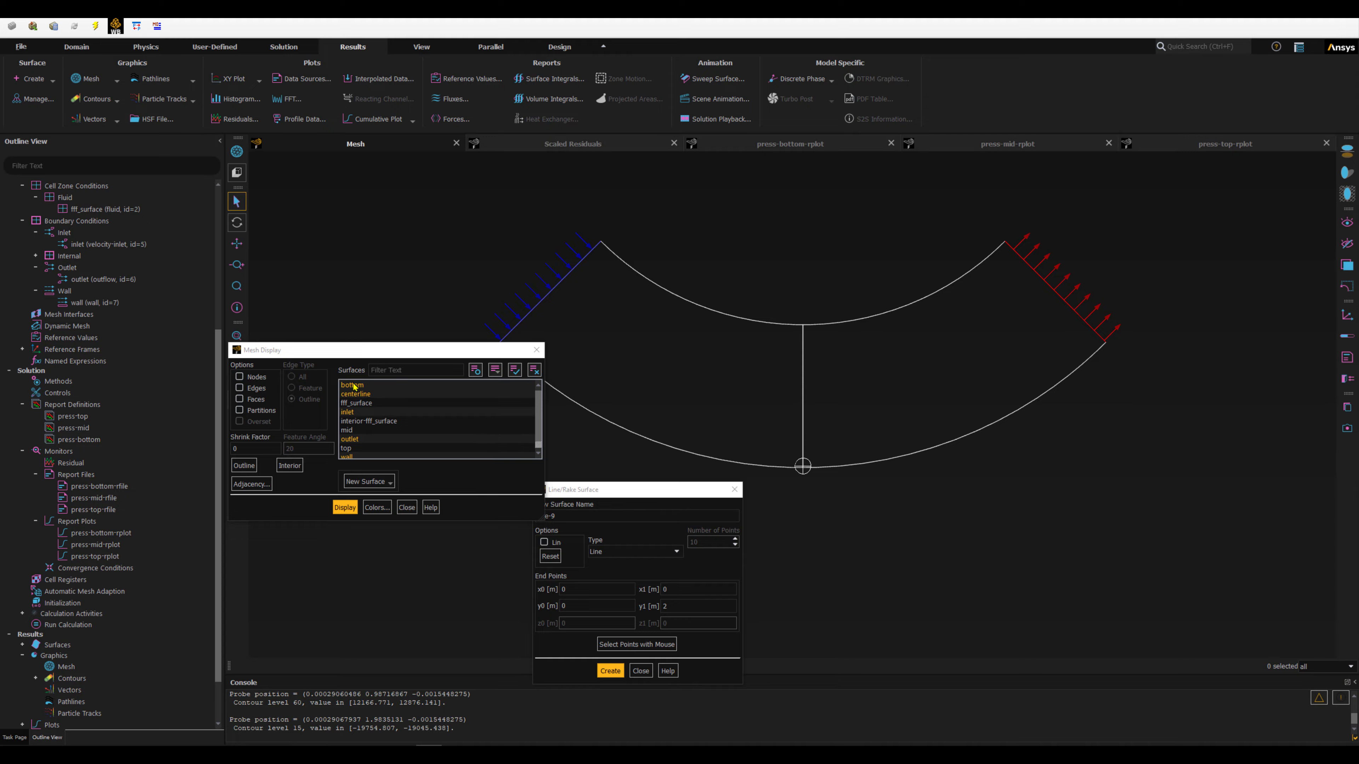
left_click(374, 385)
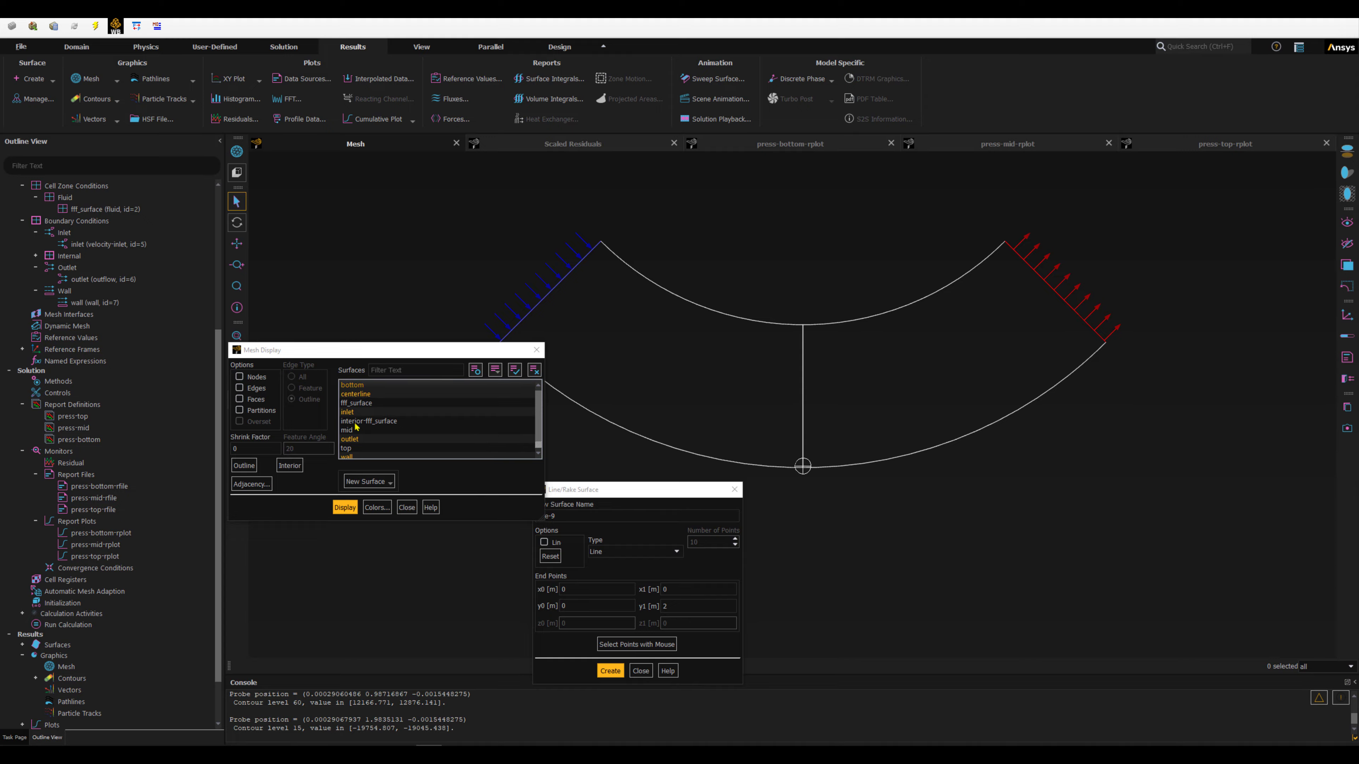
left_click(407, 507)
left_click(641, 672)
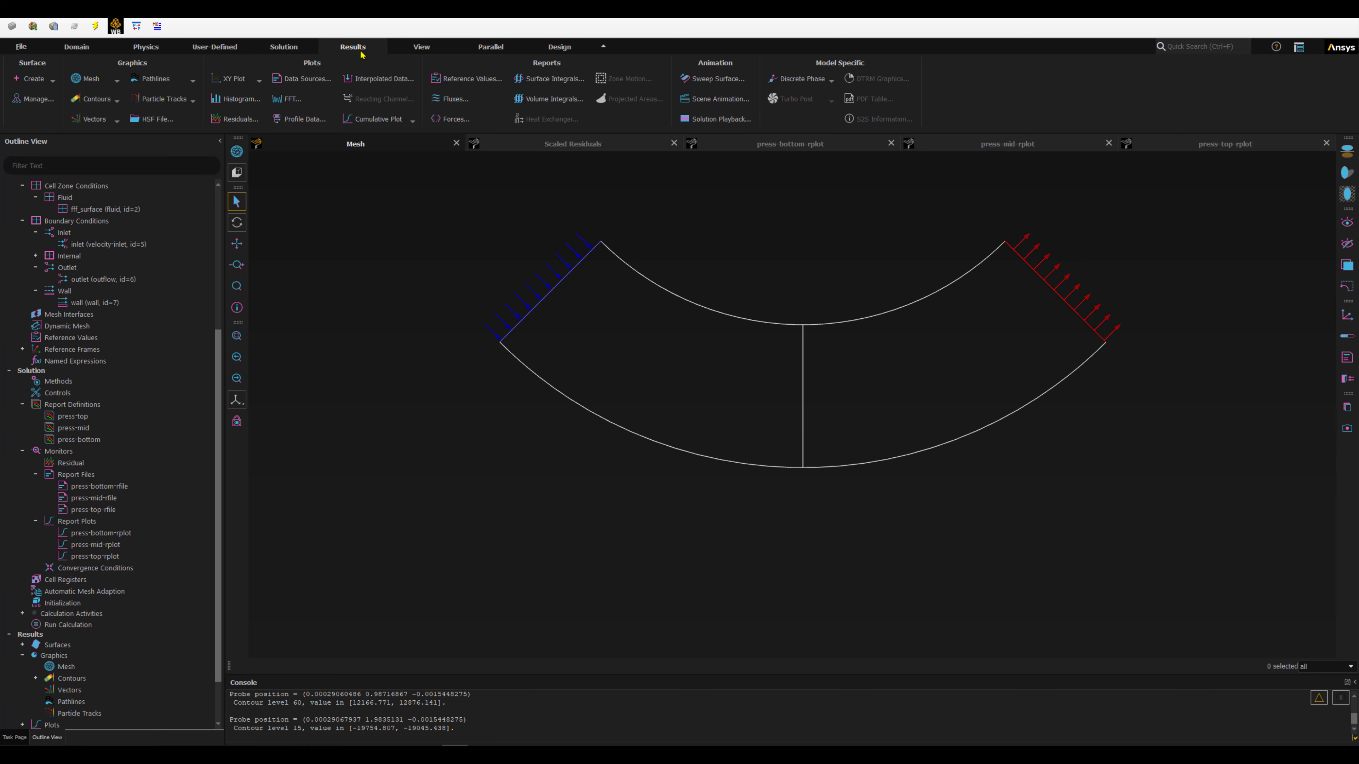
Step: Start a new XY plot named xy-plot-press with the plot direction set to X 0 and Y 1
left_click(235, 81)
scroll(59, 648, "down", 2)
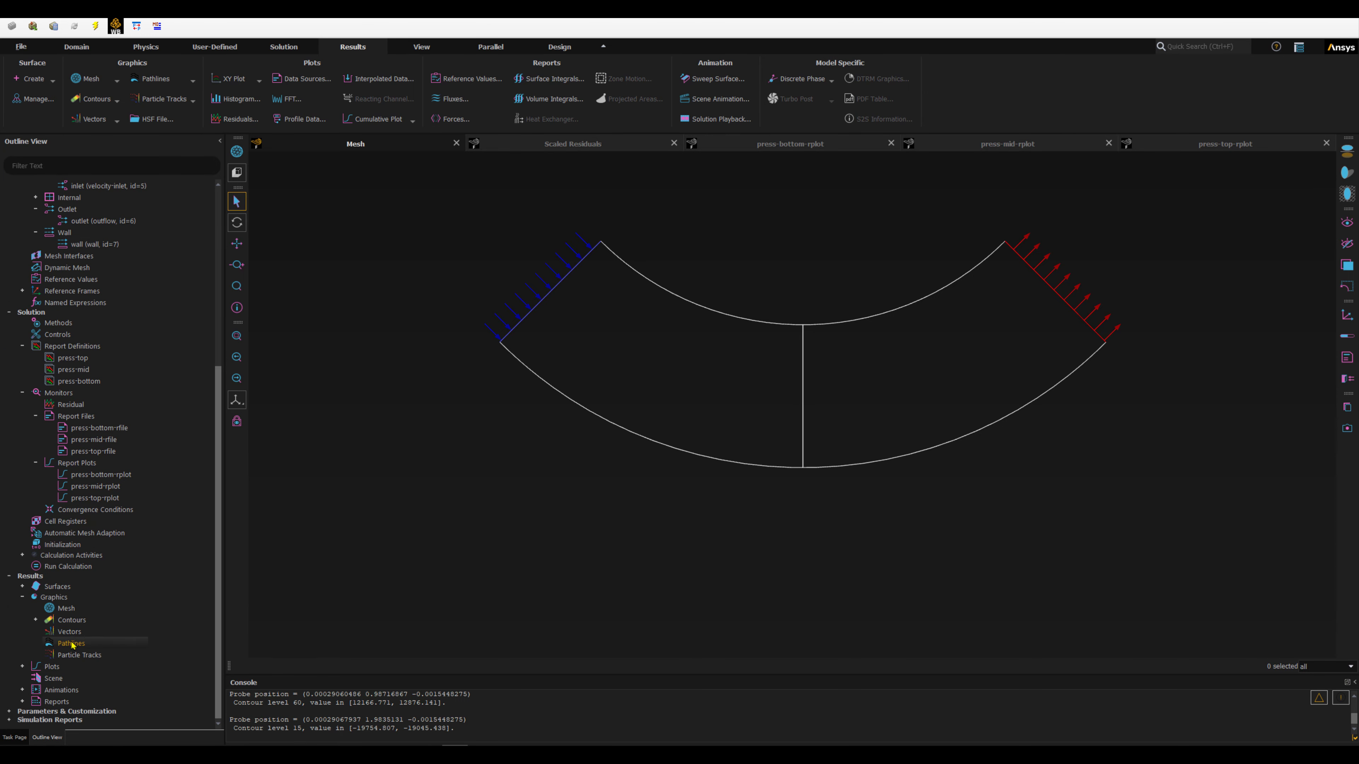
left_click(22, 667)
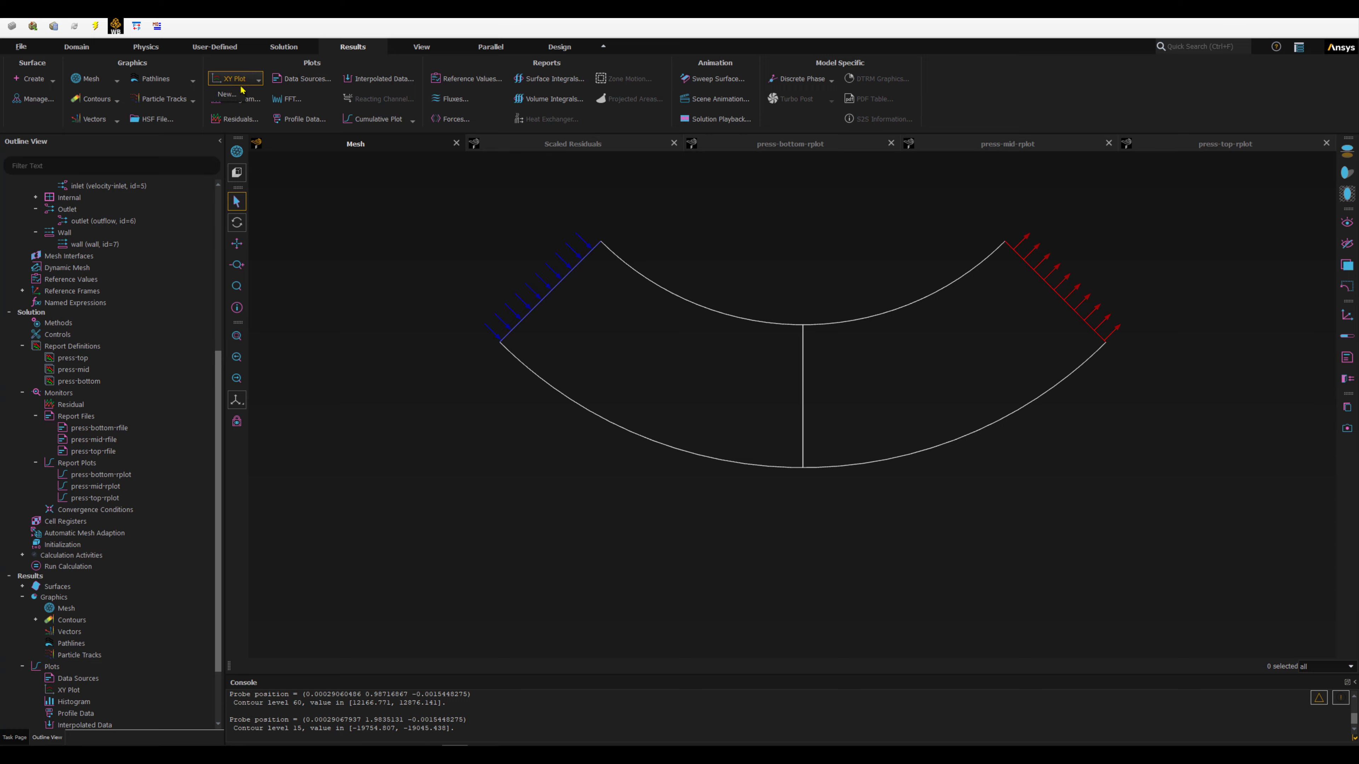
left_click(209, 99)
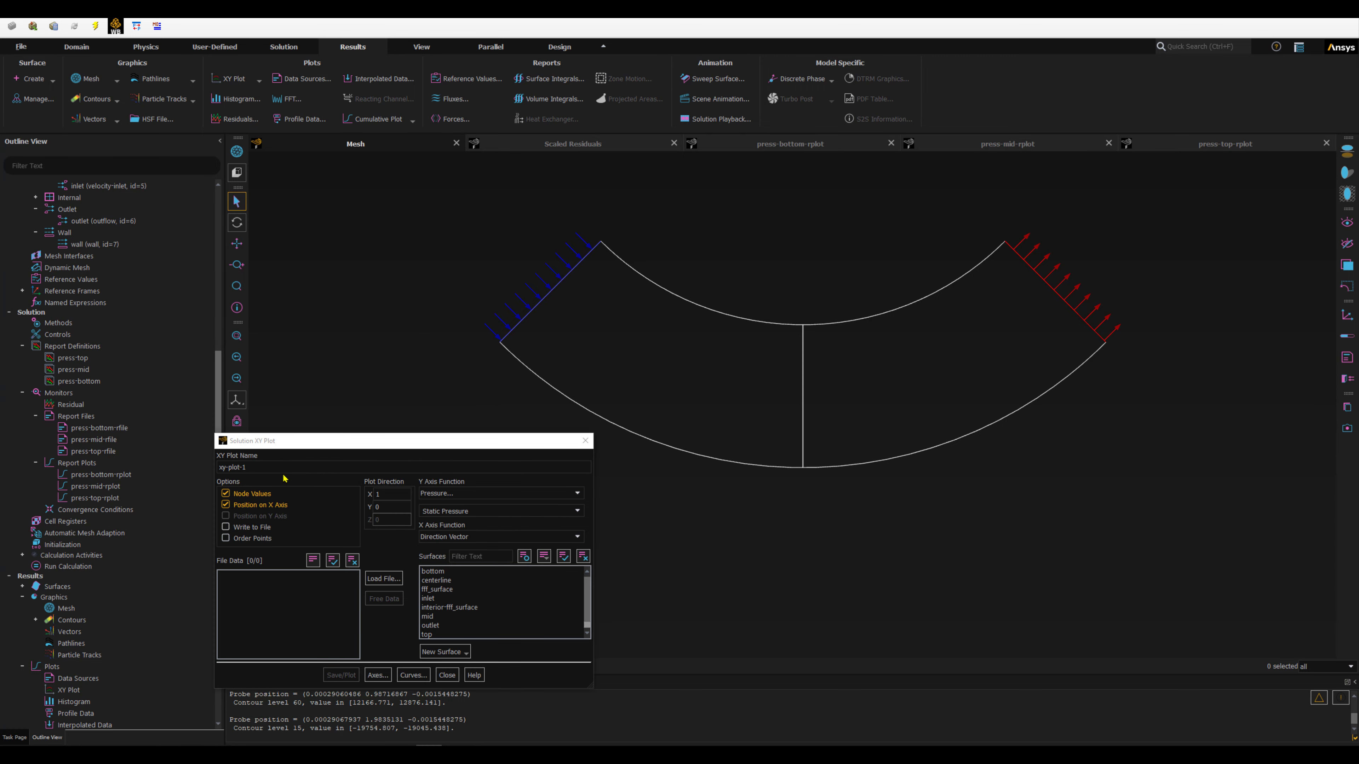
left_click_drag(243, 466, 259, 467)
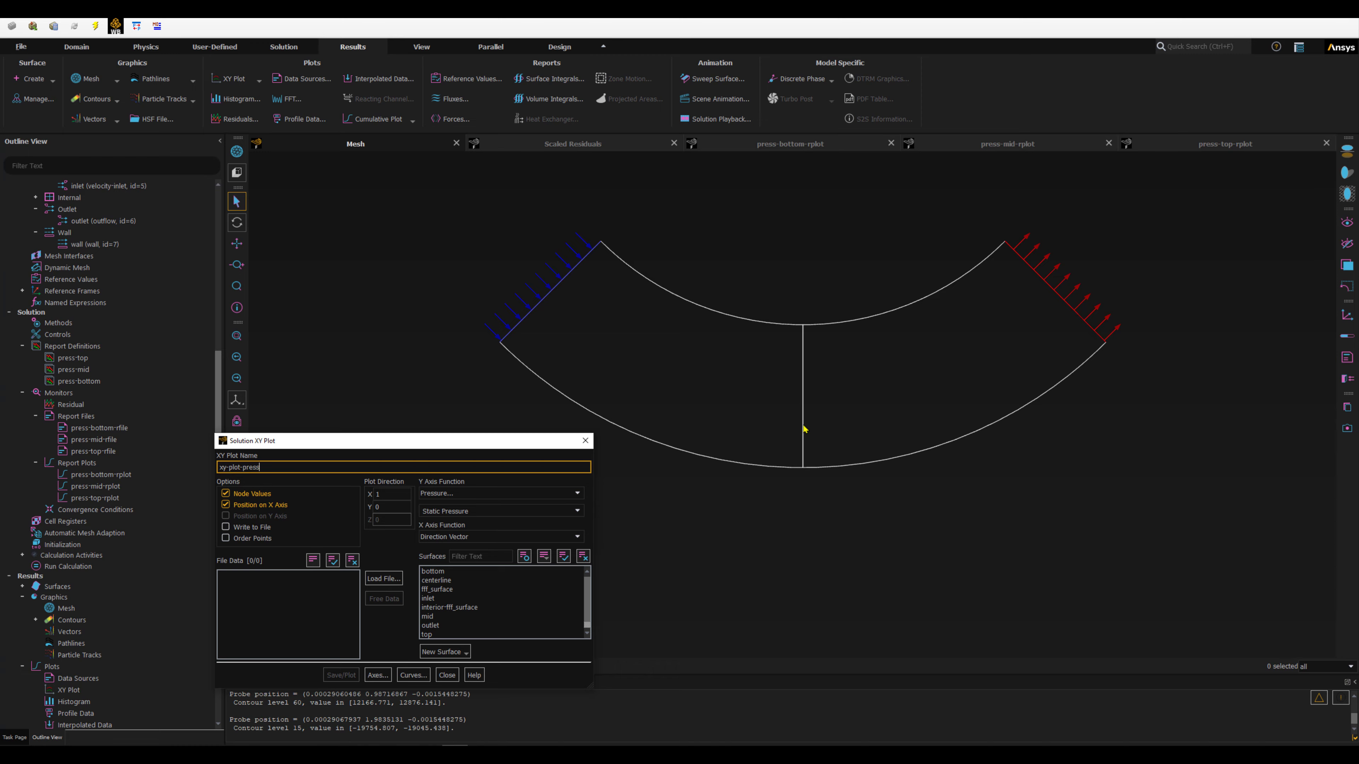
left_click(382, 495)
type("0")
key("Tab")
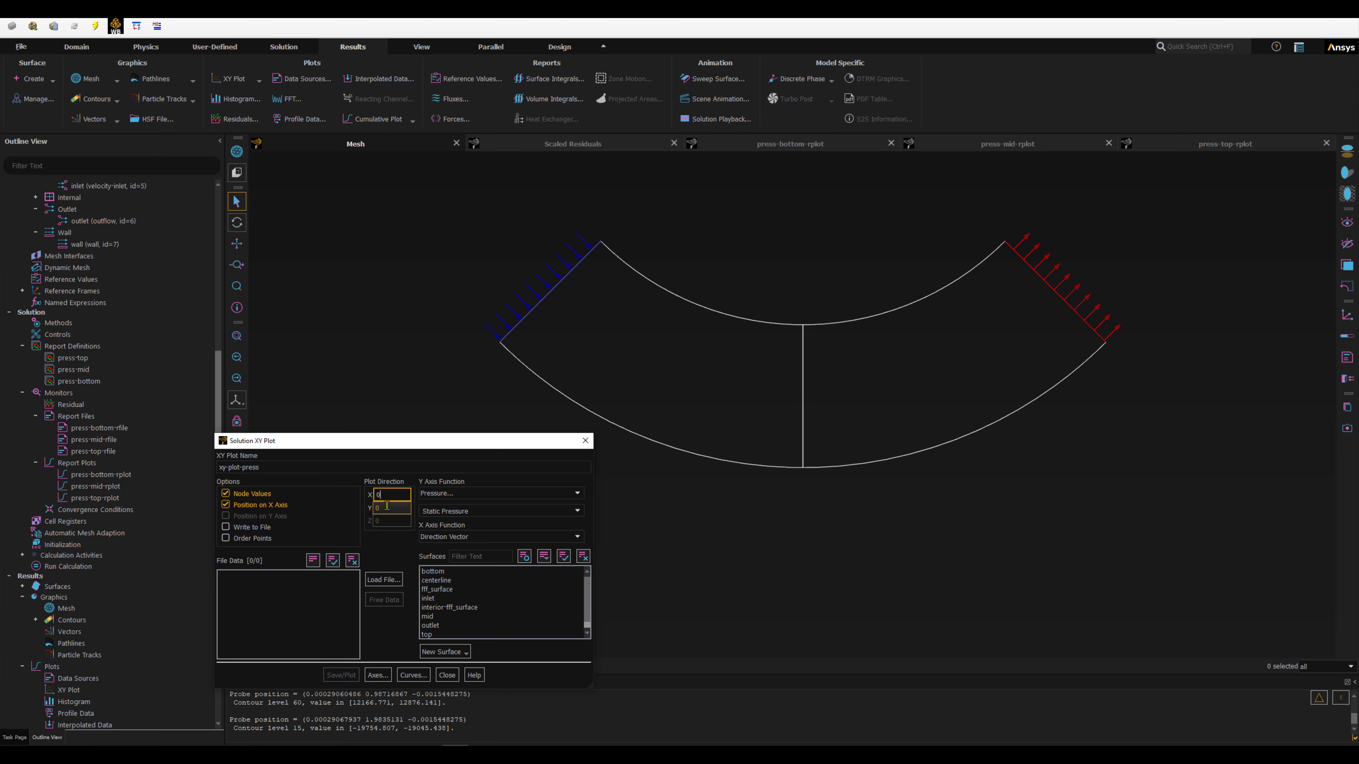
type("1")
Step: Plot the custom field function press along the centerline surface and move the Solution XY Plot dialog clear of the curve
left_click(429, 494)
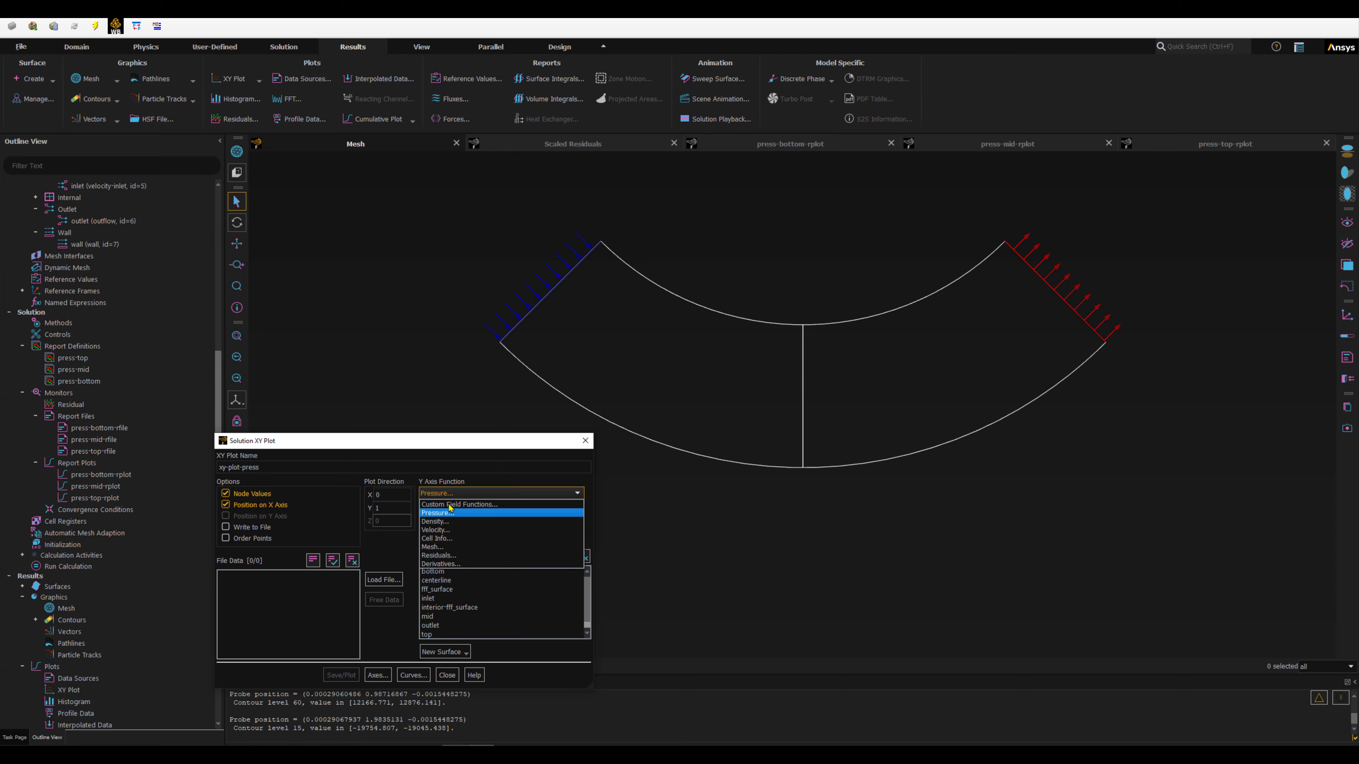
left_click(449, 507)
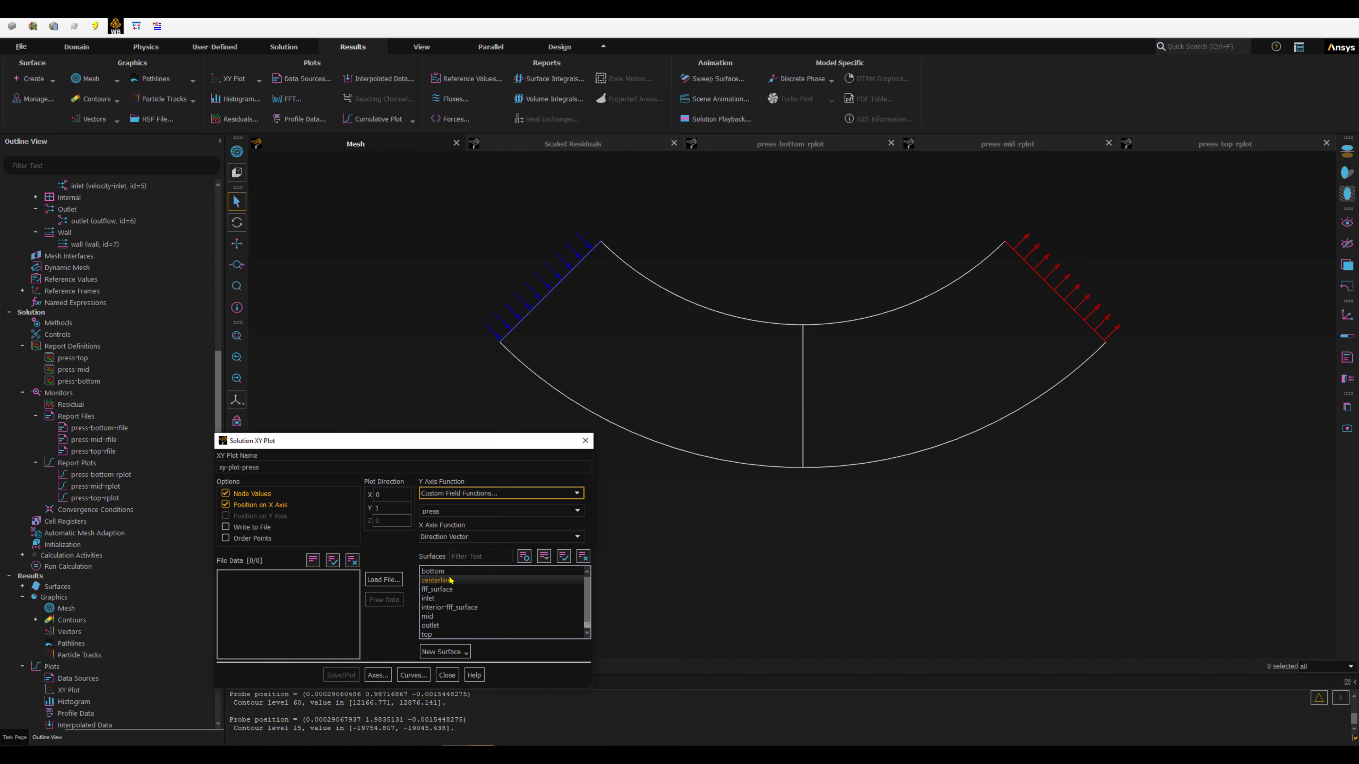
left_click(434, 582)
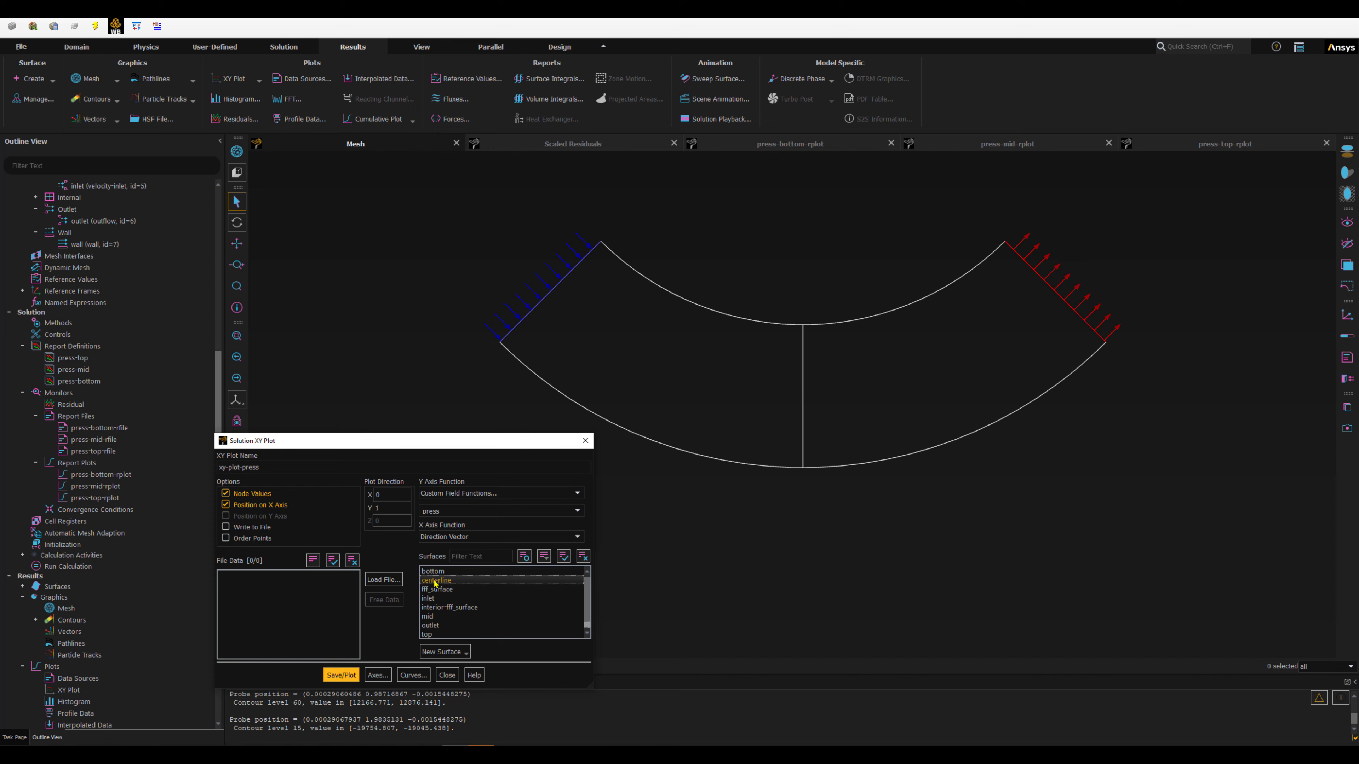
left_click(341, 674)
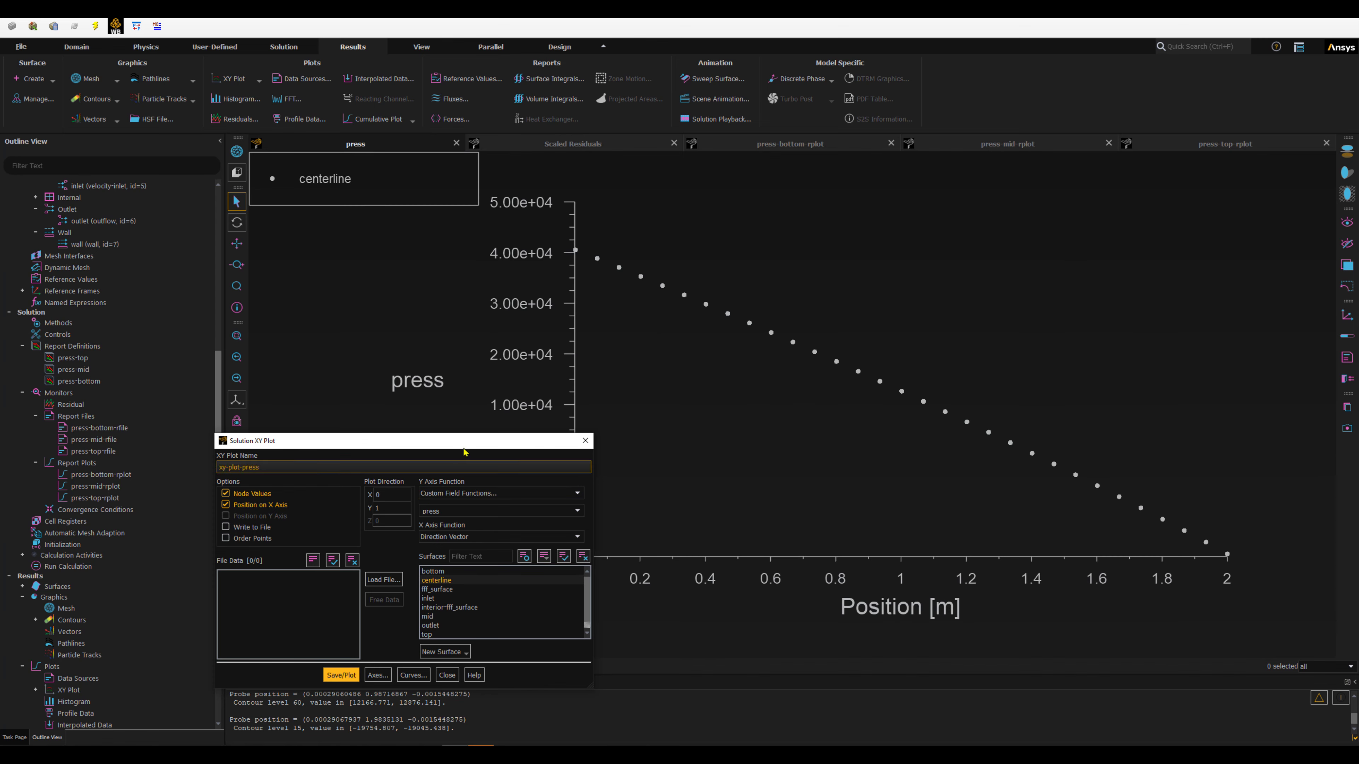
left_click_drag(463, 442, 315, 434)
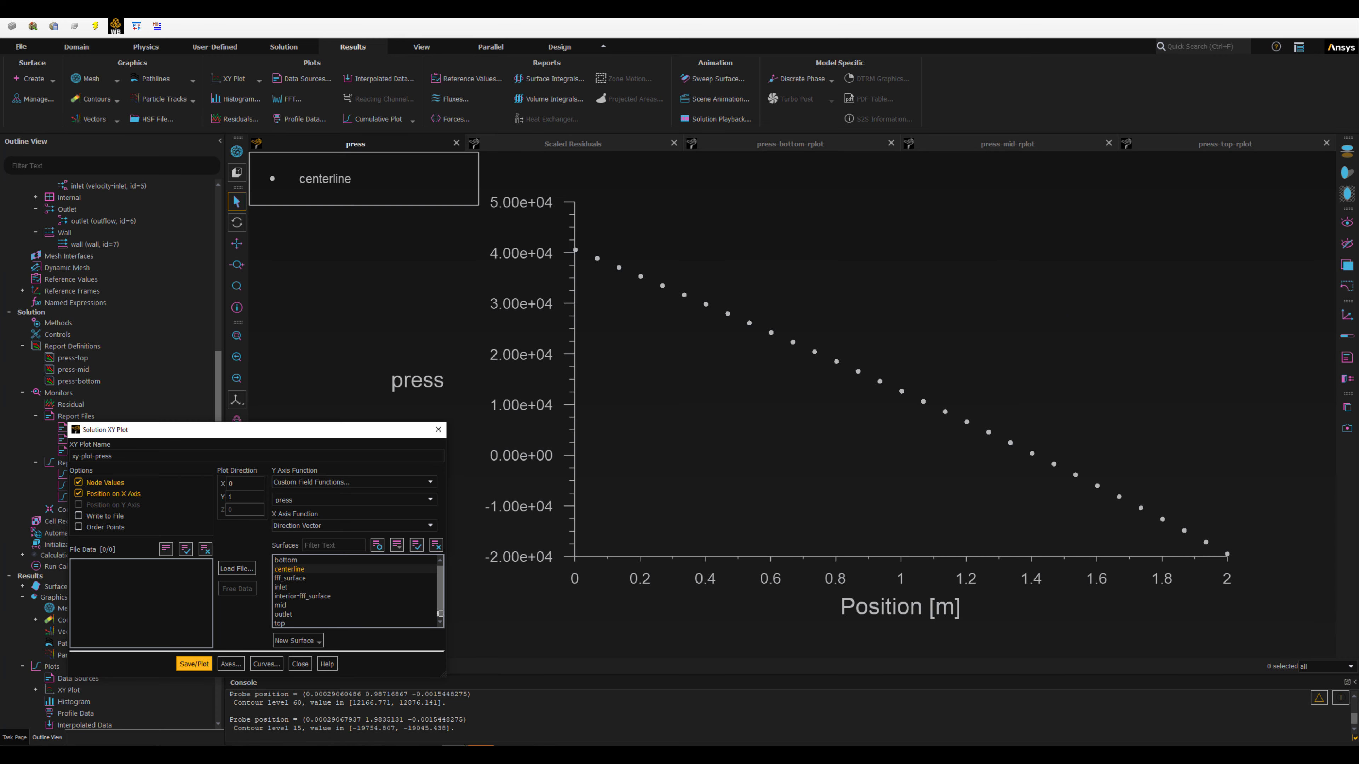
Step: Compare the ends of the centerline pressure plot with the bottom and top points in Flow Around a Curved Channel.png, and close the plot dialog
key("alt+Tab")
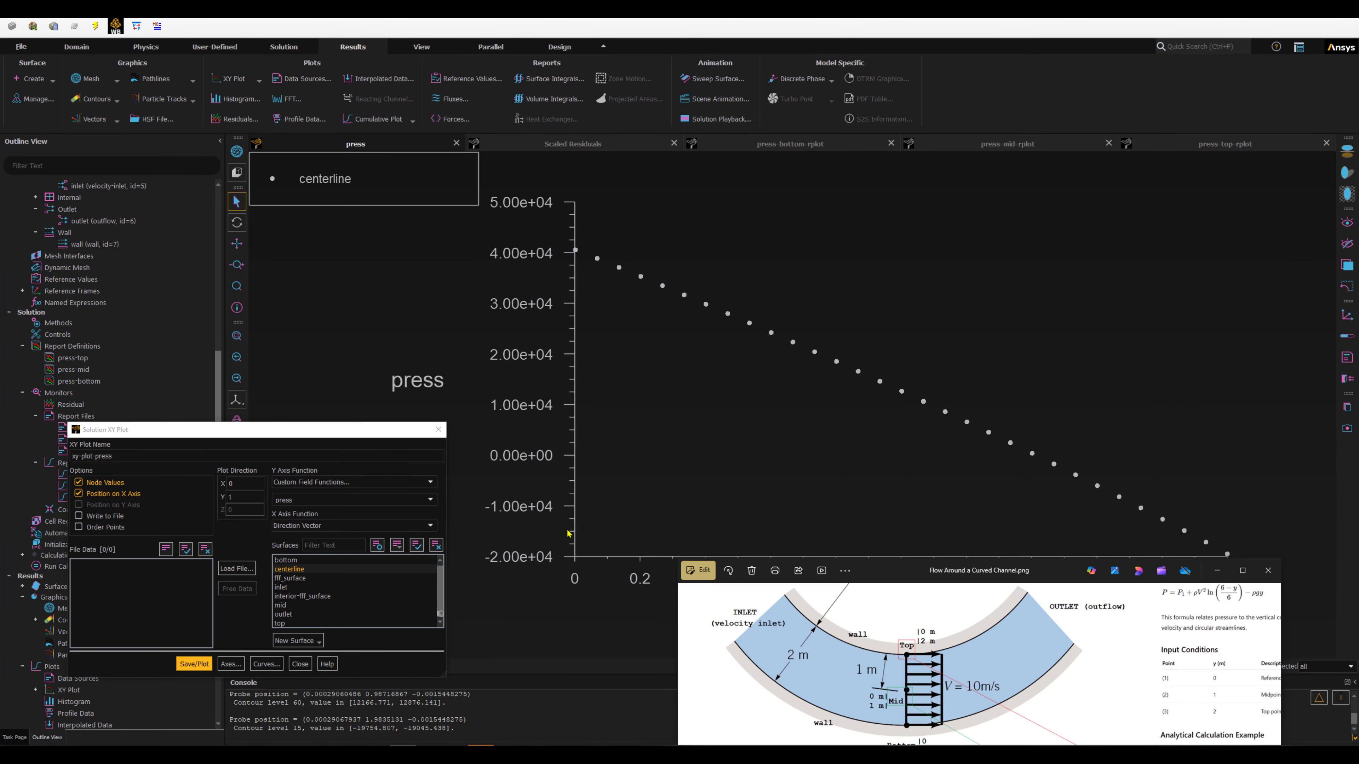
key("ctrl")
left_click_drag(1047, 571, 1046, 593)
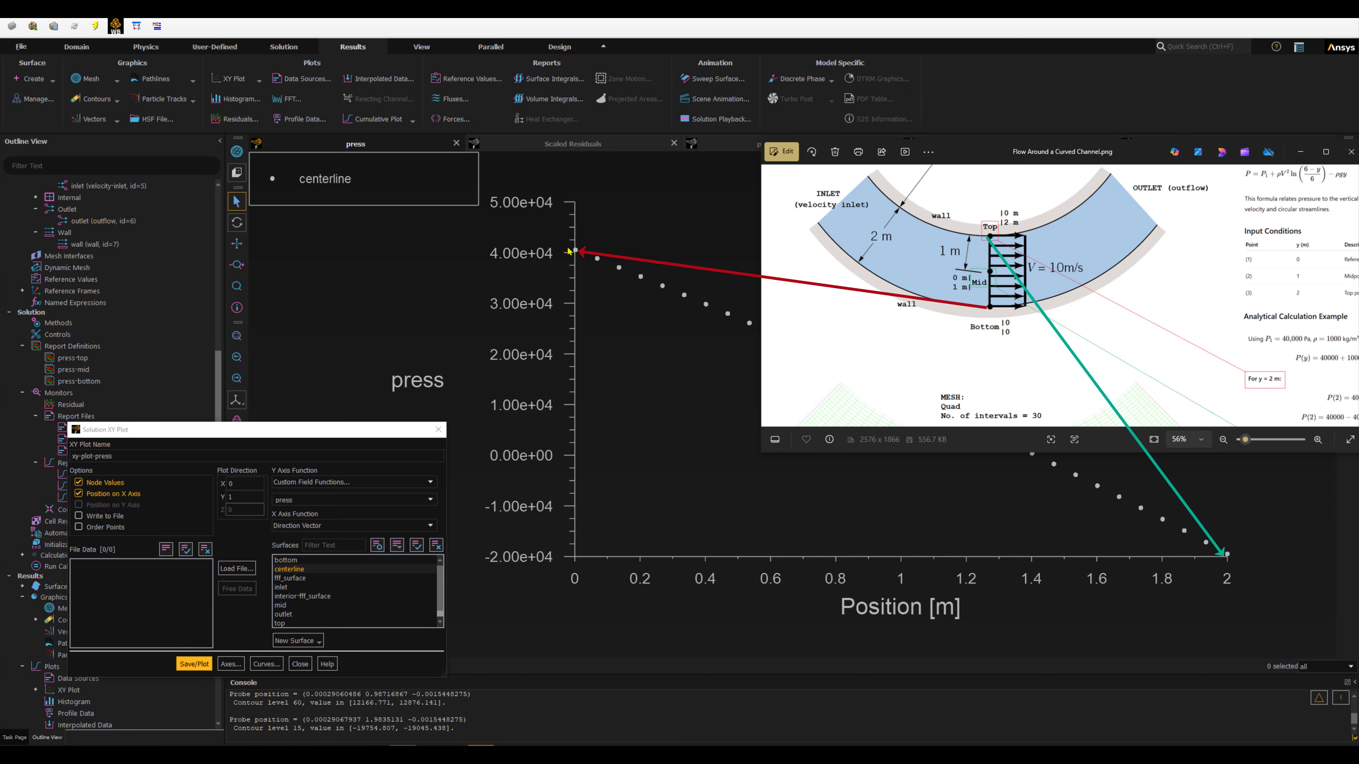
left_click(300, 664)
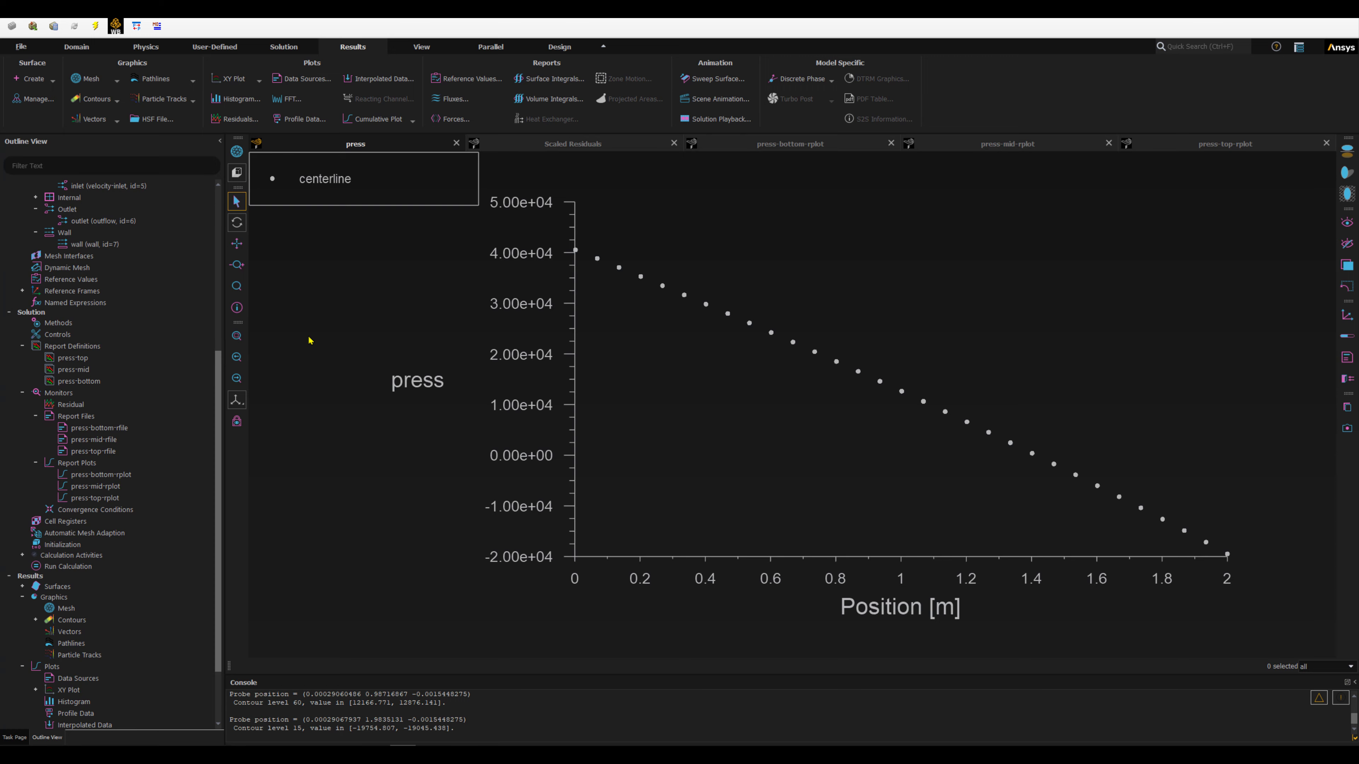